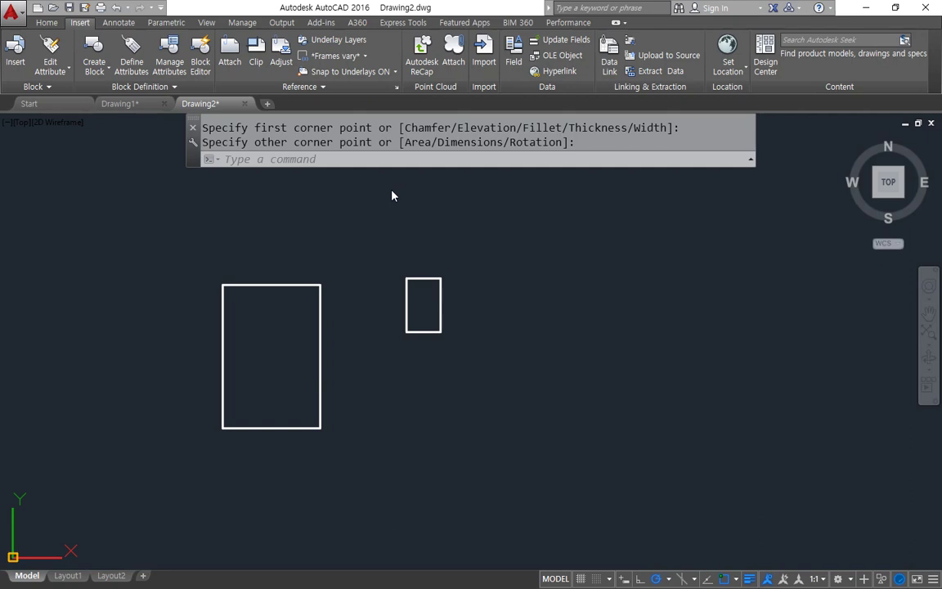
Align the small rectangle's left edge to the large rectangle's right edge, starting at the top corners and without scaling, and undo the alignment.
{"action": "type", "text": "a"}
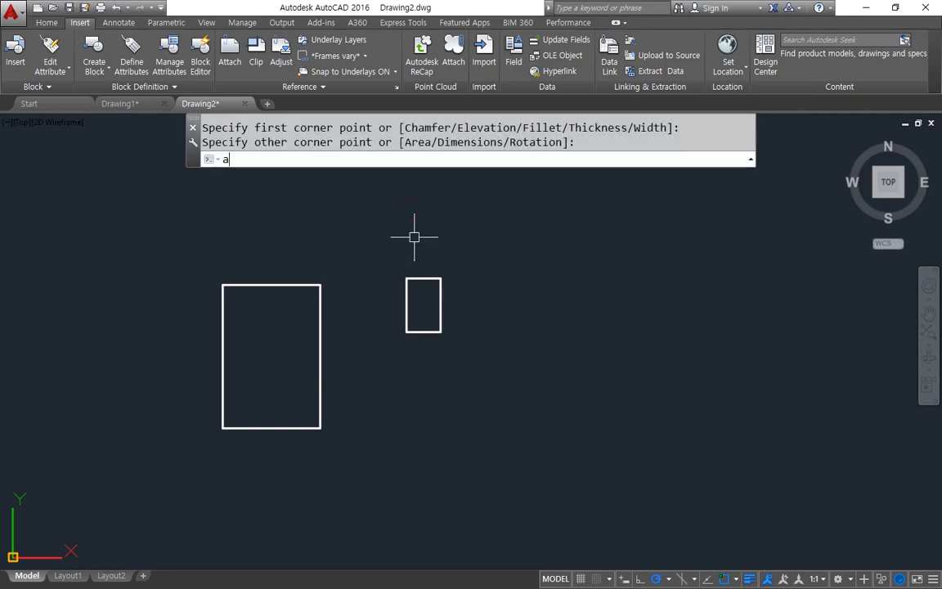
{"action": "type", "text": "l"}
{"action": "key", "text": "Return"}
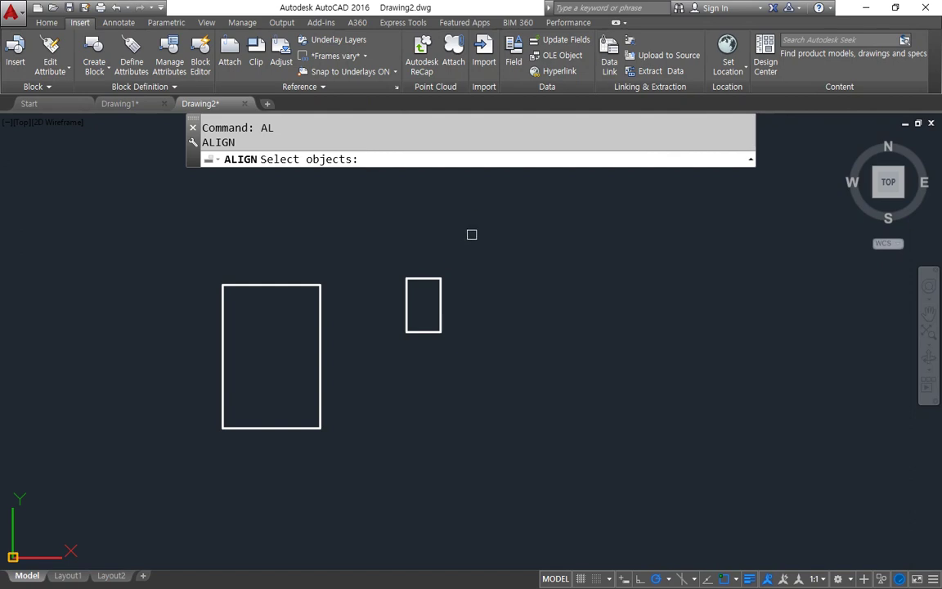
{"action": "mouse_move", "coordinate": [389, 243]}
{"action": "left_mouse_down"}
{"action": "mouse_move", "coordinate": [368, 328]}
{"action": "mouse_move", "coordinate": [478, 259]}
{"action": "mouse_move", "coordinate": [395, 233]}
{"action": "left_mouse_up"}
{"action": "left_click_drag", "start_coordinate": [400, 286], "coordinate": [338, 282]}
{"action": "left_click_drag", "start_coordinate": [410, 331], "coordinate": [323, 400]}
{"action": "mouse_move", "coordinate": [319, 381]}
{"action": "left_mouse_down"}
{"action": "mouse_move", "coordinate": [313, 399]}
{"action": "mouse_move", "coordinate": [328, 412]}
{"action": "left_mouse_up"}
{"action": "key", "text": "Escape"}
{"action": "left_click", "coordinate": [405, 303]}
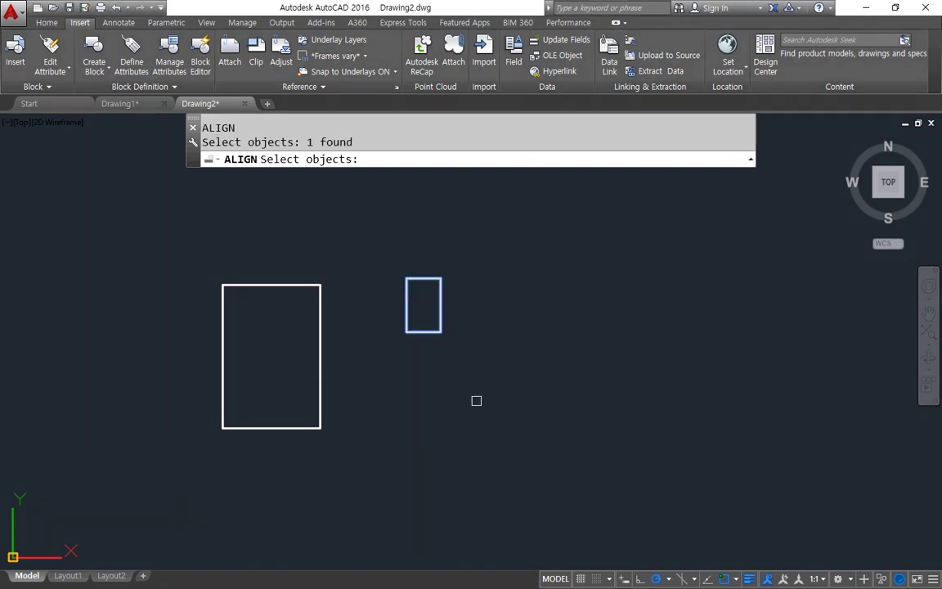
{"action": "key", "text": "Return"}
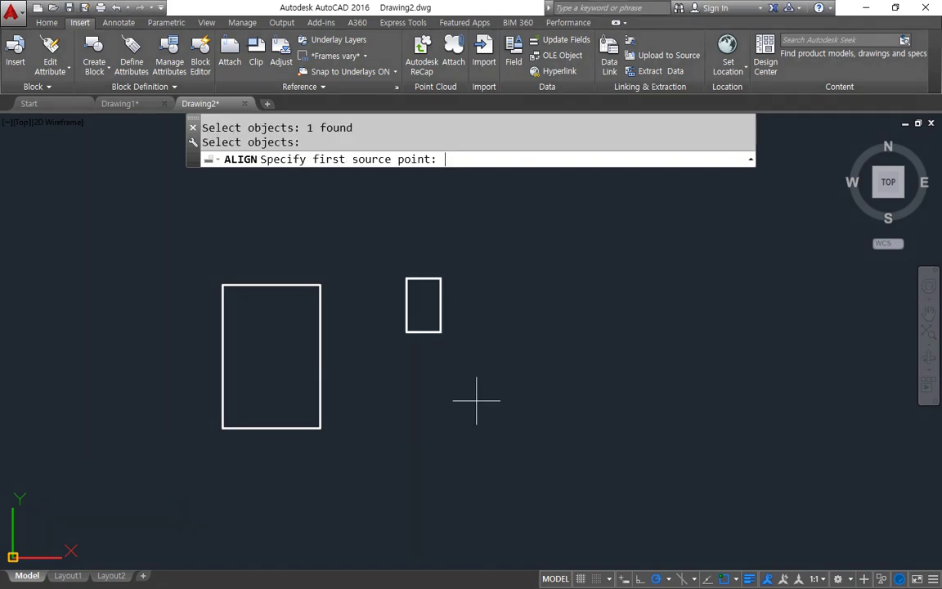
{"action": "left_click", "coordinate": [407, 279]}
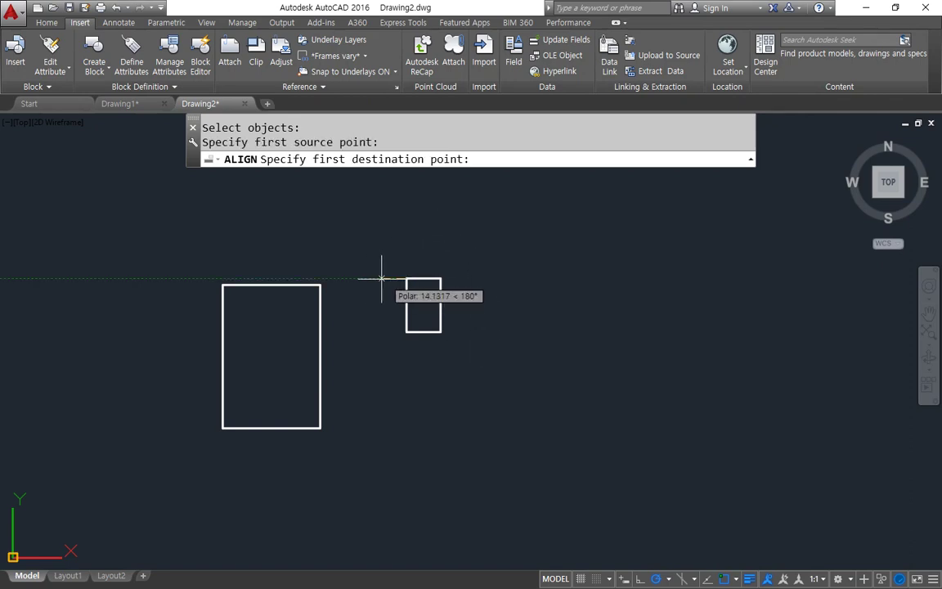
{"action": "left_click", "coordinate": [319, 285]}
{"action": "left_click", "coordinate": [407, 332]}
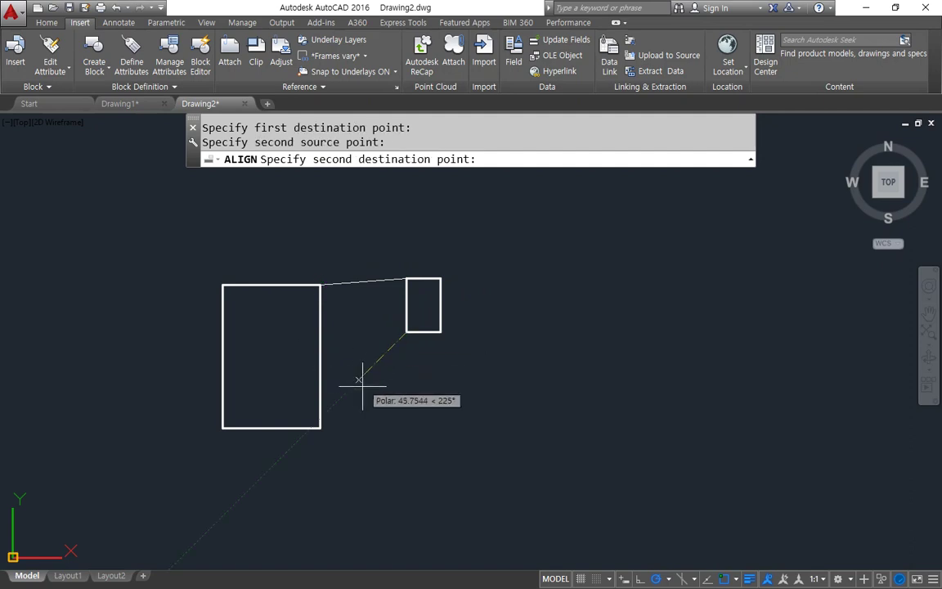
{"action": "left_click", "coordinate": [320, 427]}
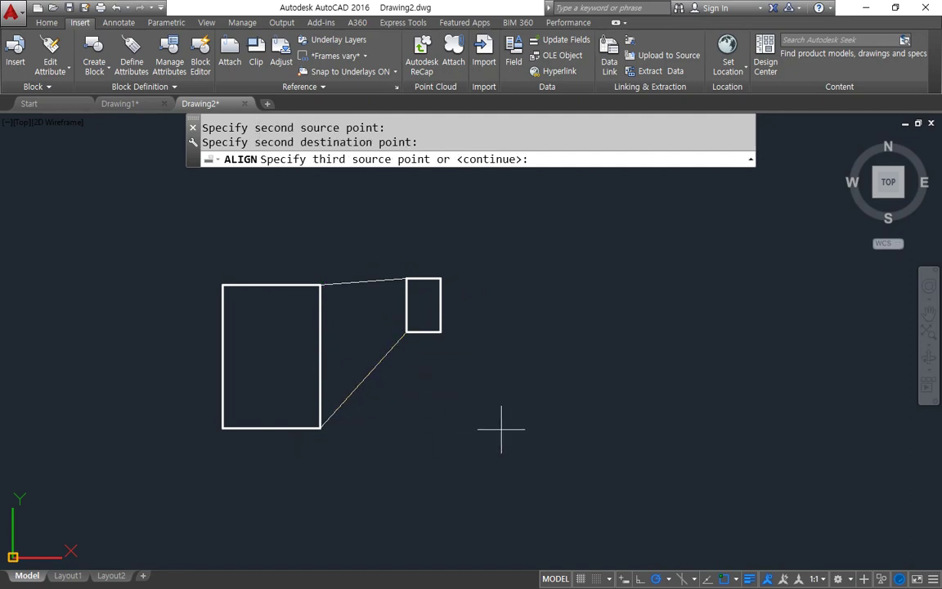
{"action": "key", "text": "Return"}
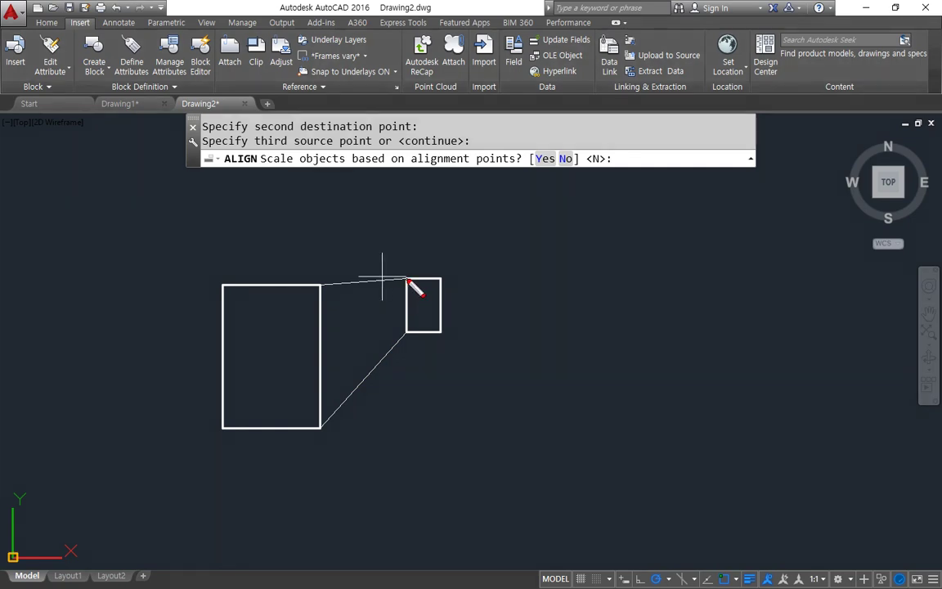
{"action": "mouse_move", "coordinate": [405, 278]}
{"action": "left_mouse_down"}
{"action": "mouse_move", "coordinate": [405, 331]}
{"action": "mouse_move", "coordinate": [419, 336]}
{"action": "left_mouse_up"}
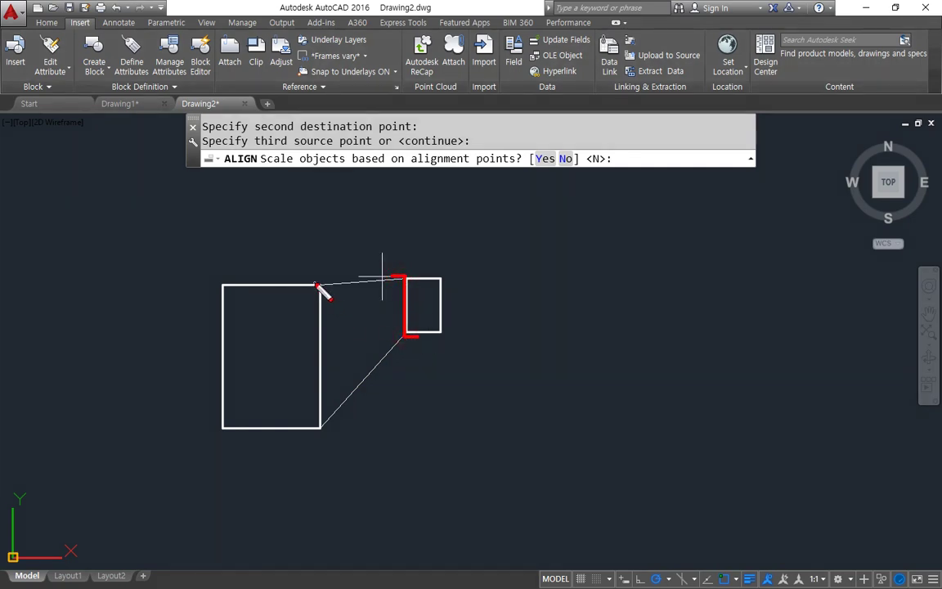
{"action": "left_click_drag", "start_coordinate": [320, 284], "coordinate": [318, 430]}
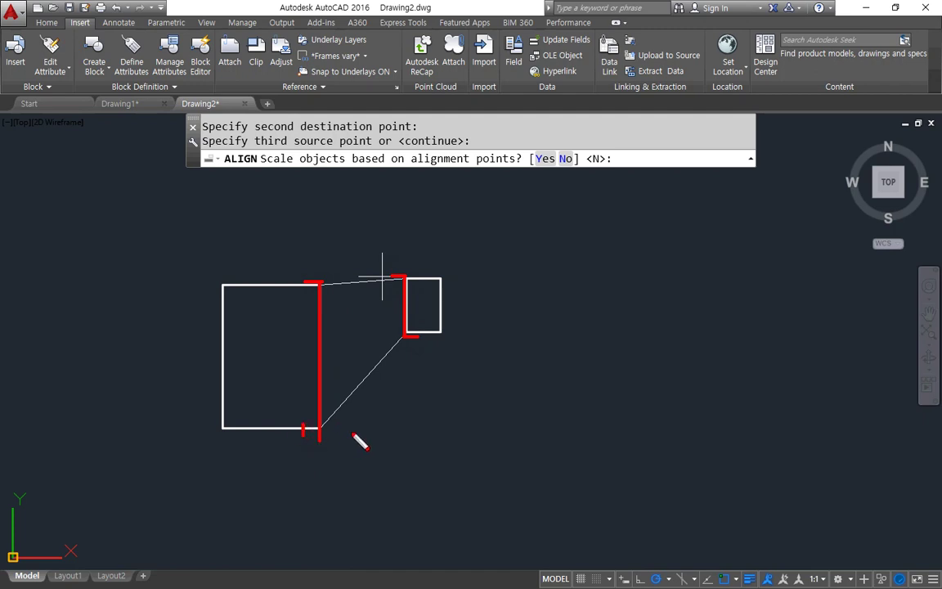
{"action": "left_click_drag", "start_coordinate": [282, 175], "coordinate": [651, 175]}
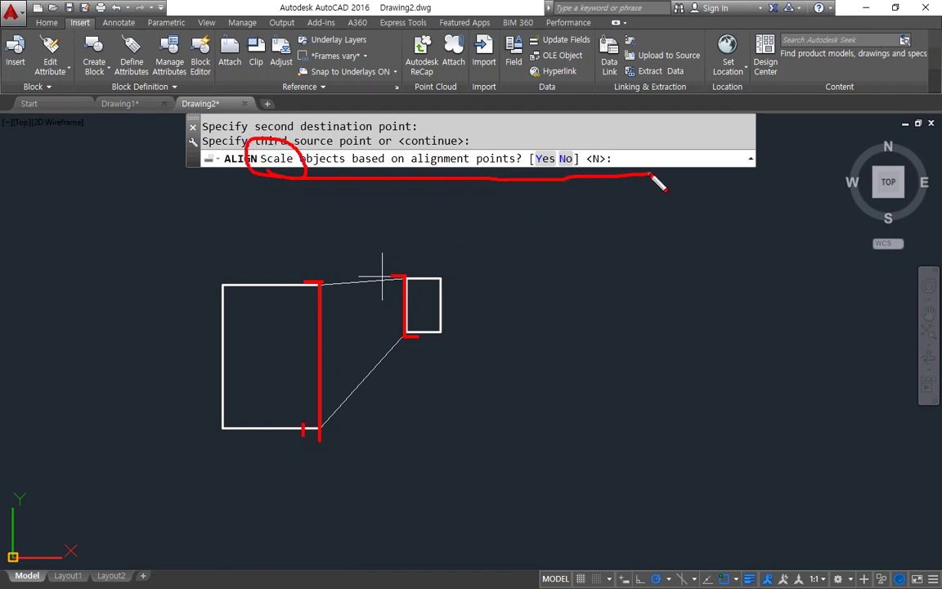
{"action": "mouse_move", "coordinate": [308, 284]}
{"action": "left_mouse_down"}
{"action": "mouse_move", "coordinate": [330, 280]}
{"action": "mouse_move", "coordinate": [328, 429]}
{"action": "left_mouse_up"}
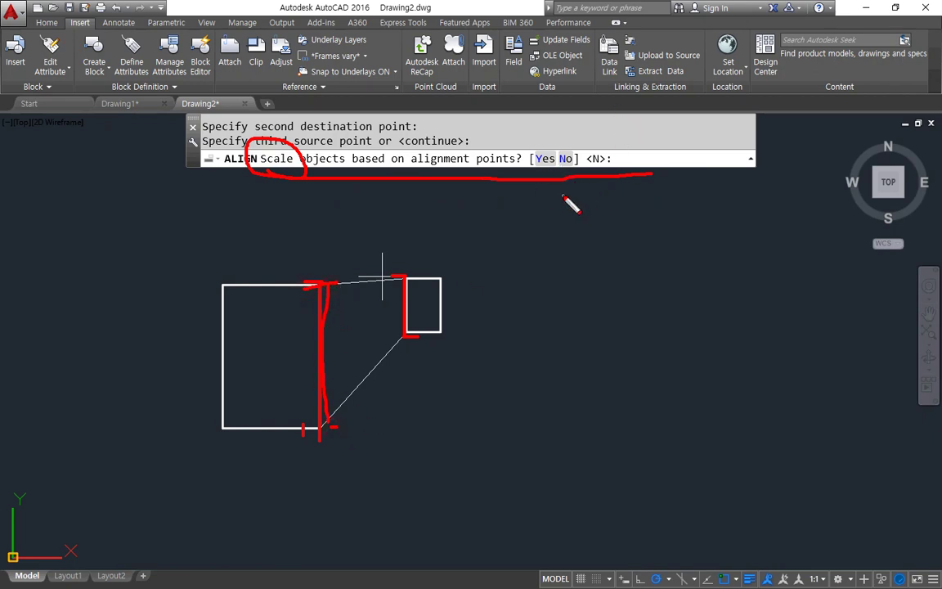
{"action": "key", "text": "Escape"}
{"action": "key", "text": "Return"}
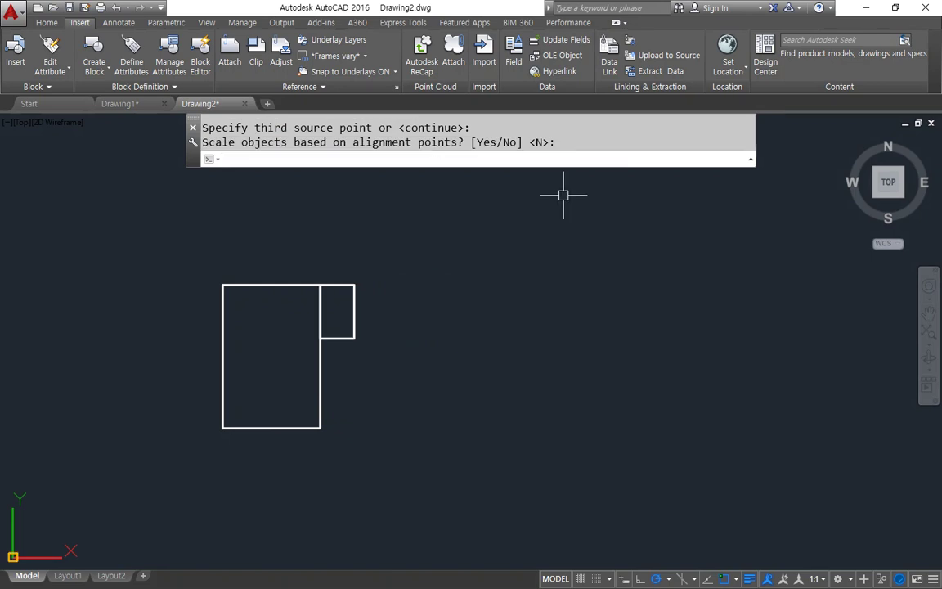
{"action": "key", "text": "ctrl+z"}
Align the small rectangle's top edge along the large rectangle's right edge, matching their top-right corners without scaling, and undo the alignment.
{"action": "type", "text": "al"}
{"action": "key", "text": "Return"}
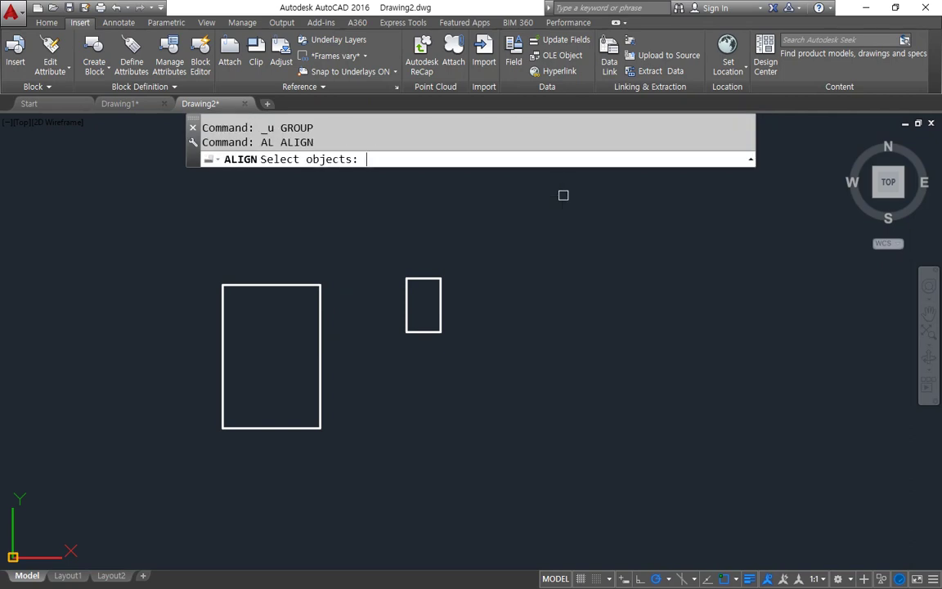
{"action": "left_click", "coordinate": [505, 253]}
{"action": "left_click", "coordinate": [362, 389]}
{"action": "key", "text": "Return"}
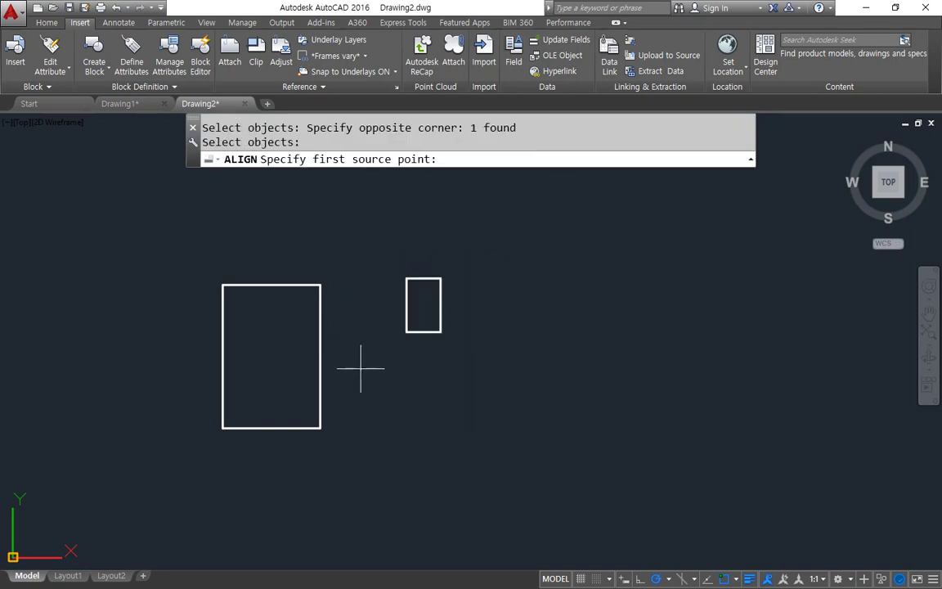
{"action": "left_click", "coordinate": [441, 275]}
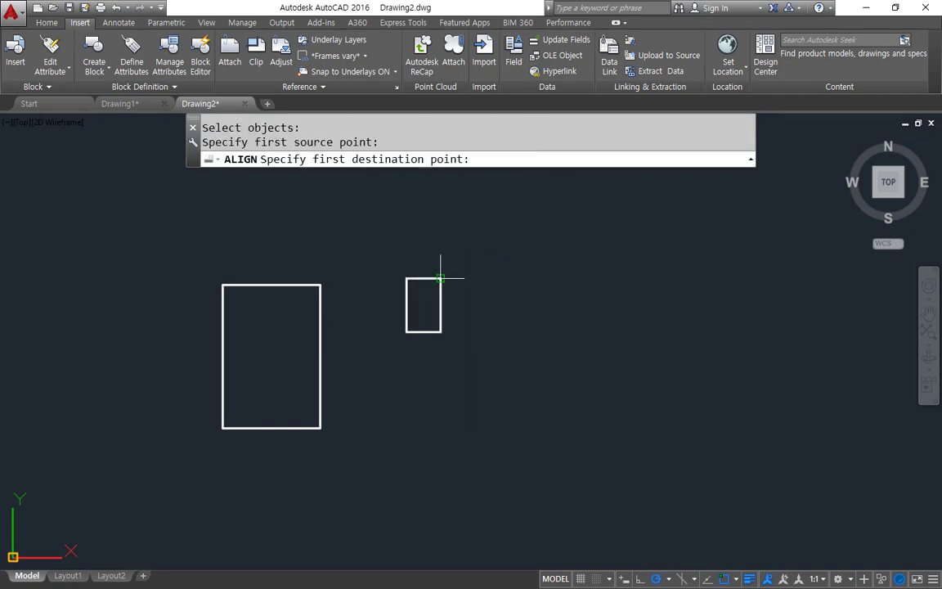
{"action": "left_click", "coordinate": [320, 285]}
{"action": "left_click", "coordinate": [406, 279]}
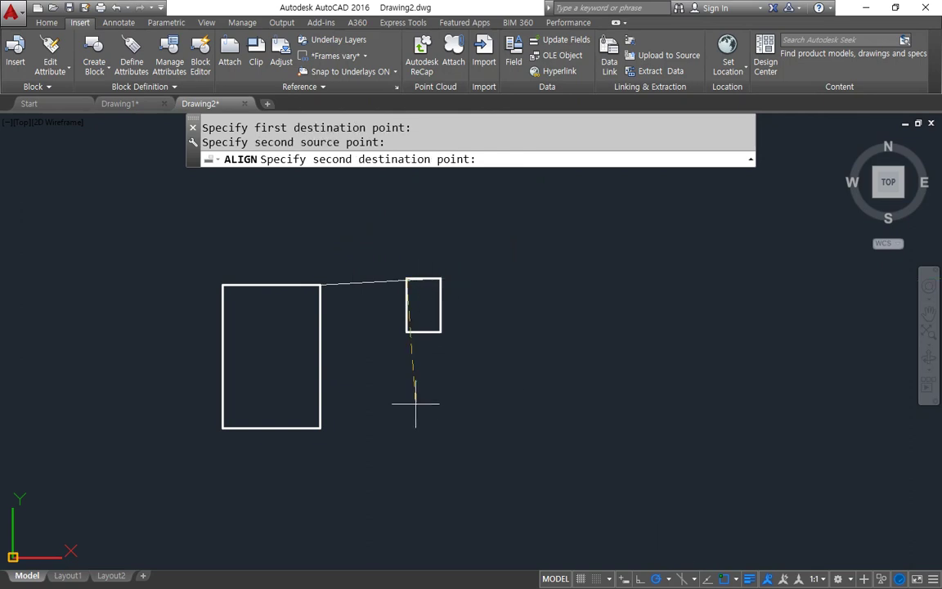
{"action": "left_click", "coordinate": [320, 427]}
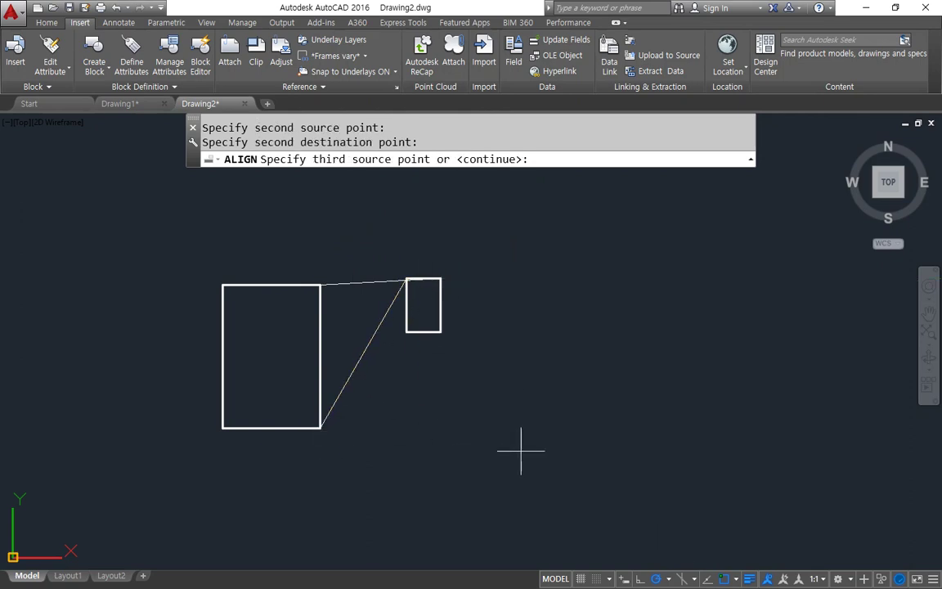
{"action": "key", "text": "Return"}
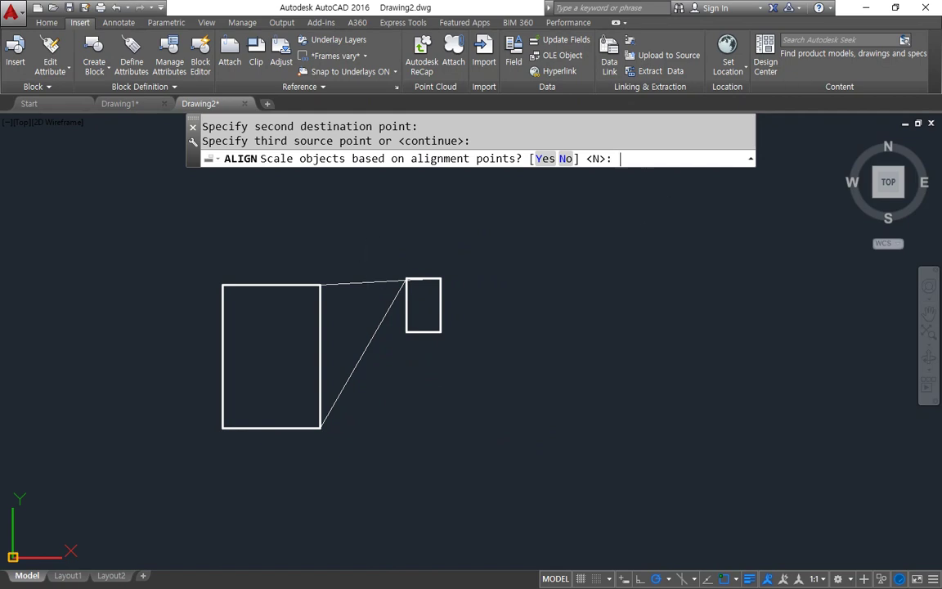
{"action": "key", "text": "Return"}
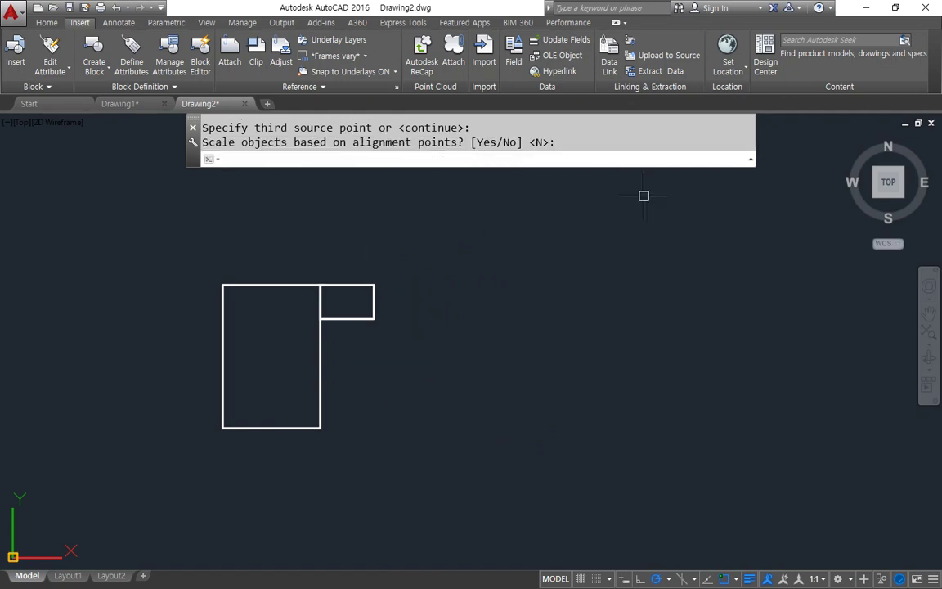
{"action": "key", "text": "ctrl+z"}
Align the small rectangle's bottom edge along the large rectangle's left edge, starting at its top-left corner without scaling, and undo the alignment.
{"action": "type", "text": "al"}
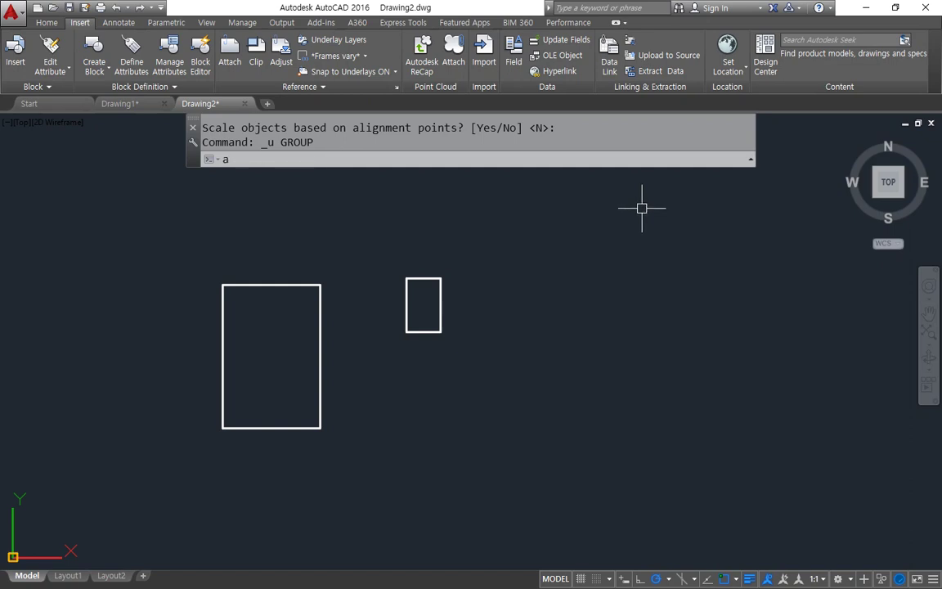
{"action": "key", "text": "Return"}
{"action": "left_click", "coordinate": [445, 325]}
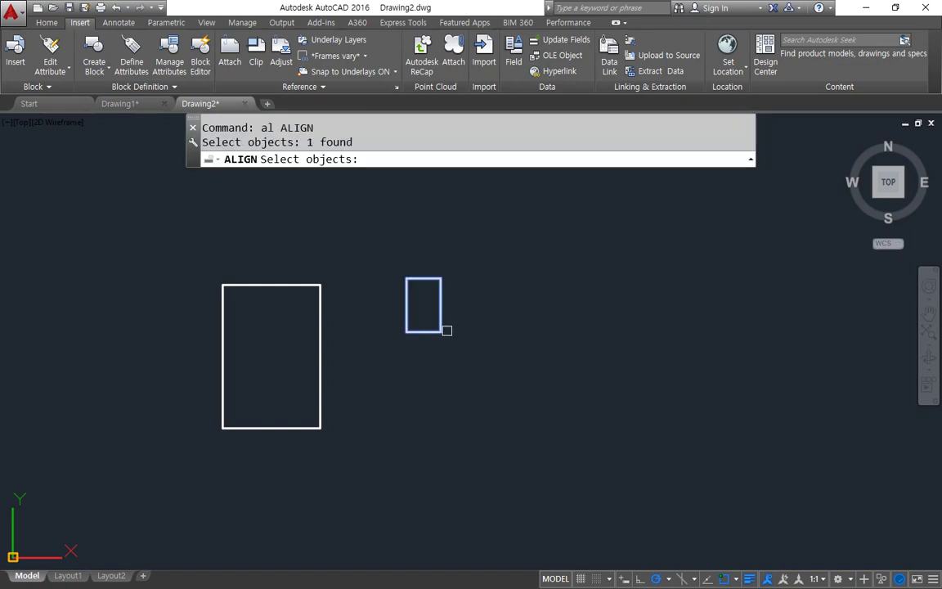
{"action": "key", "text": "Return"}
{"action": "left_click", "coordinate": [441, 332]}
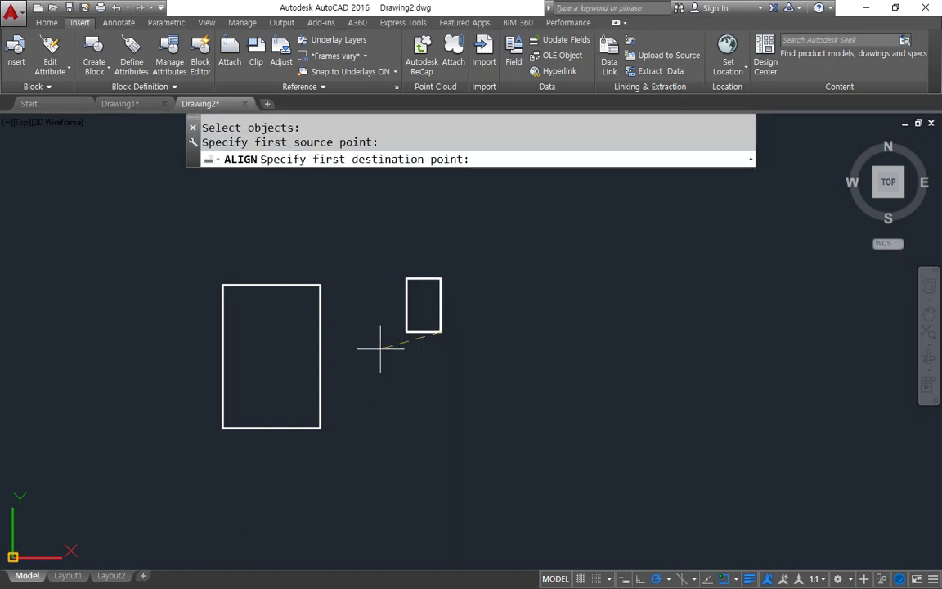
{"action": "left_click", "coordinate": [222, 285]}
{"action": "left_click", "coordinate": [406, 332]}
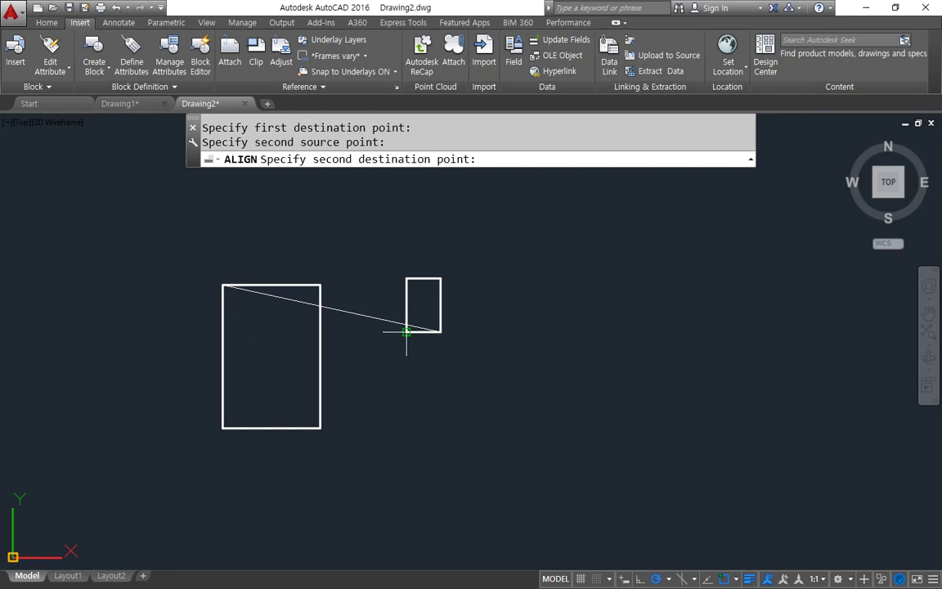
{"action": "left_click", "coordinate": [222, 427]}
{"action": "key", "text": "Return"}
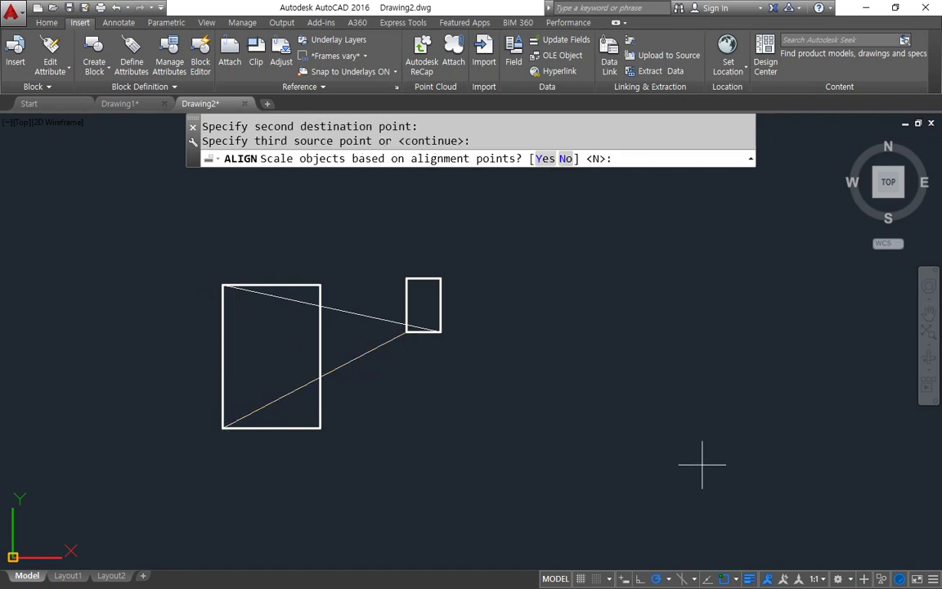
{"action": "key", "text": "Return"}
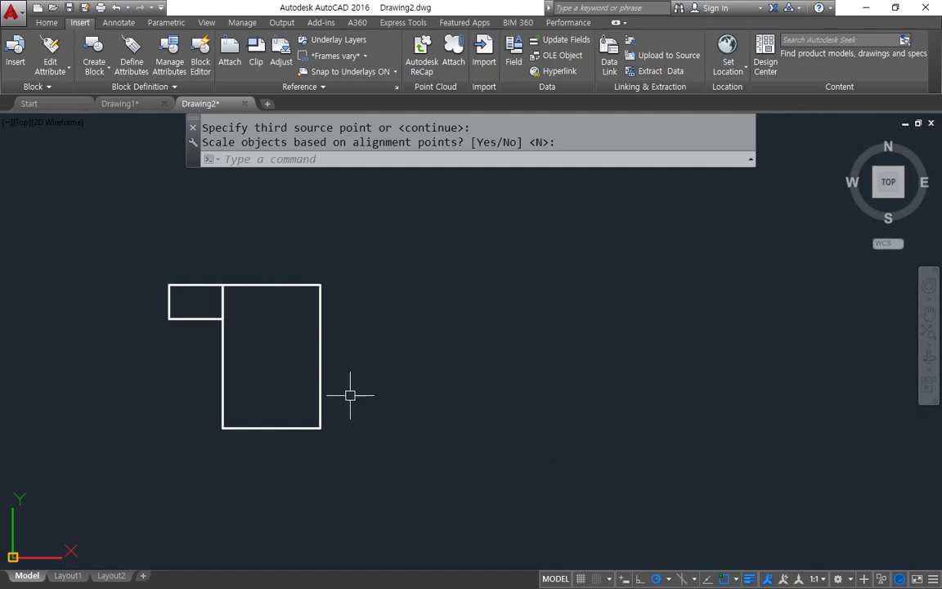
{"action": "key", "text": "ctrl+z"}
{"action": "type", "text": "u"}
{"action": "key", "text": "Return"}
{"action": "left_click", "coordinate": [475, 394]}
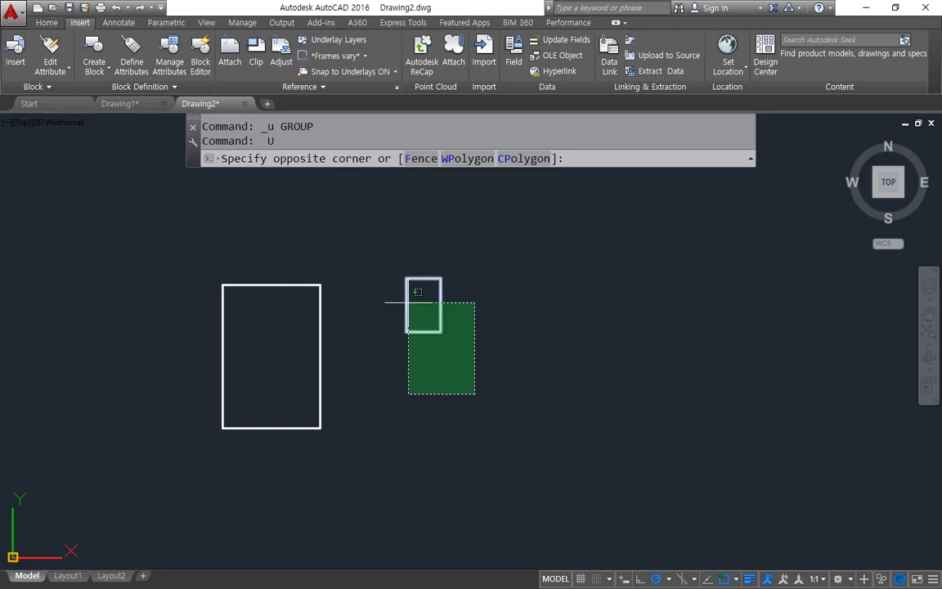
{"action": "key", "text": "Escape"}
Align the small rectangle's left corners with the large rectangle's corresponding right corners, scaling it to the alignment points.
{"action": "type", "text": "al"}
{"action": "key", "text": "Return"}
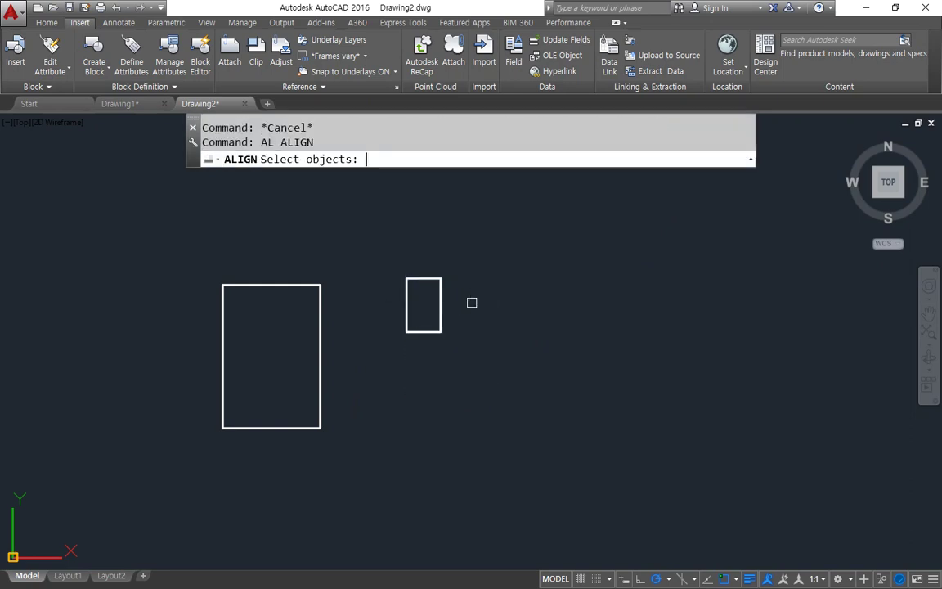
{"action": "left_click", "coordinate": [489, 388]}
{"action": "left_click", "coordinate": [368, 272]}
{"action": "key", "text": "Return"}
{"action": "left_click", "coordinate": [407, 279]}
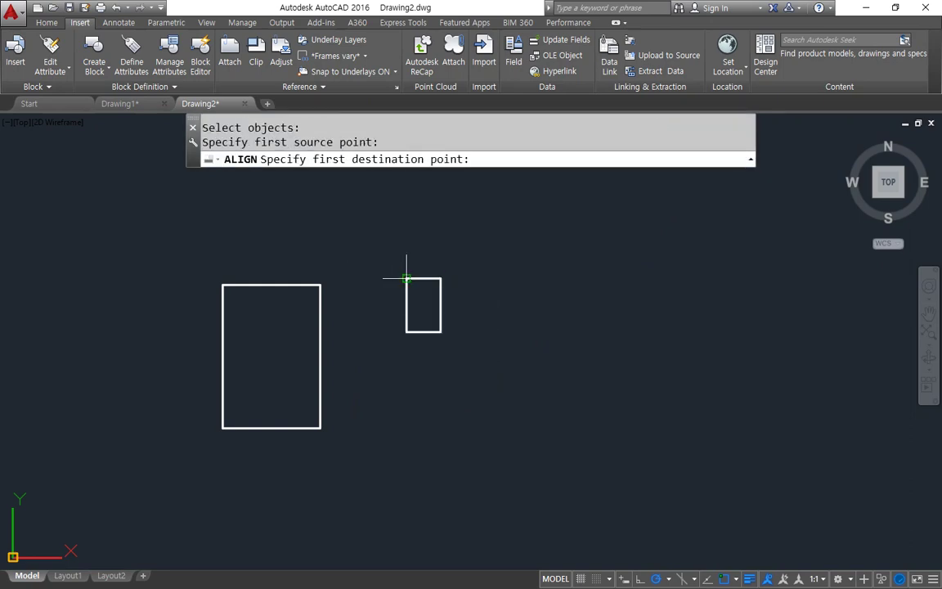
{"action": "left_click", "coordinate": [321, 284]}
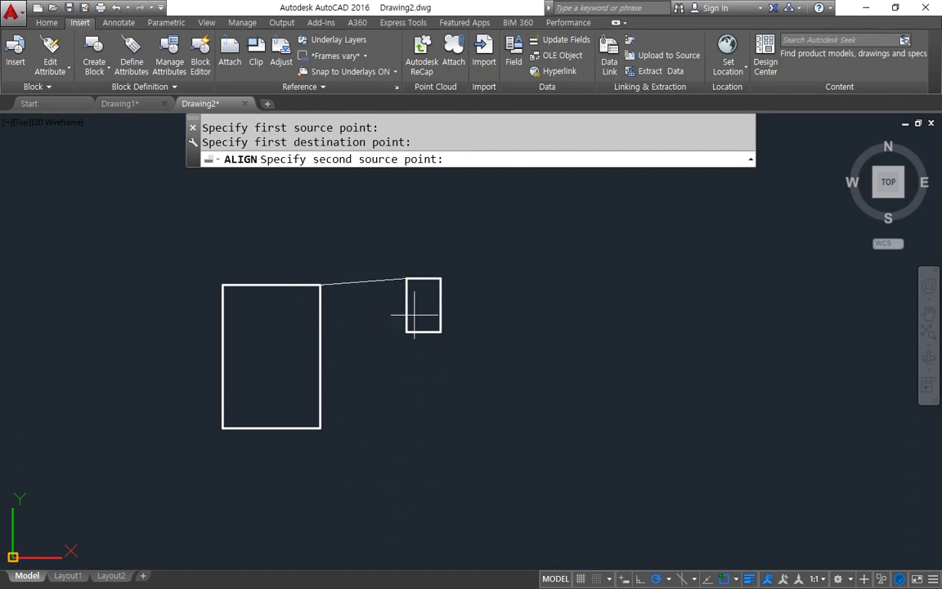
{"action": "mouse_move", "coordinate": [414, 278]}
{"action": "left_mouse_down"}
{"action": "mouse_move", "coordinate": [414, 300]}
{"action": "mouse_move", "coordinate": [413, 285]}
{"action": "mouse_move", "coordinate": [321, 291]}
{"action": "left_mouse_up"}
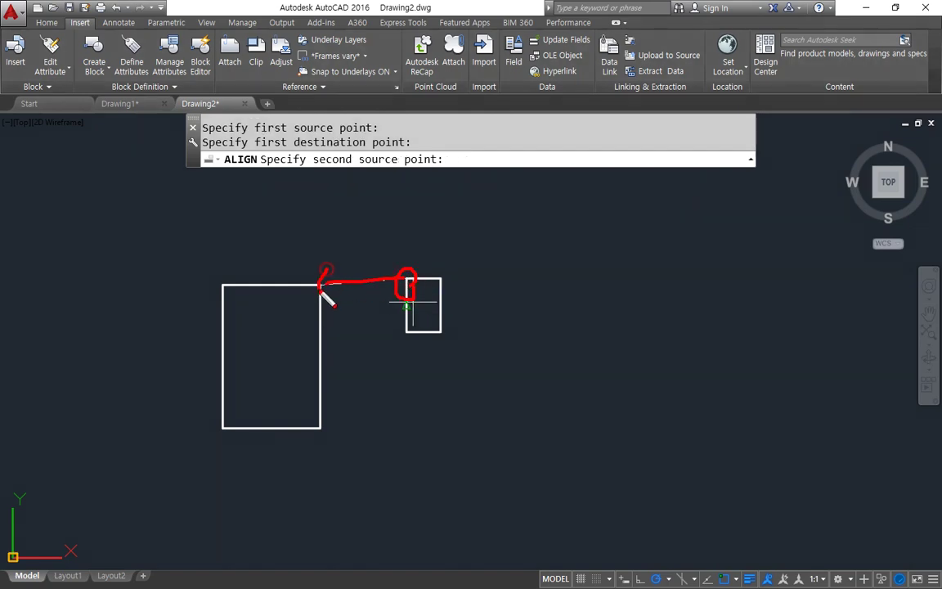
{"action": "left_click", "coordinate": [406, 331]}
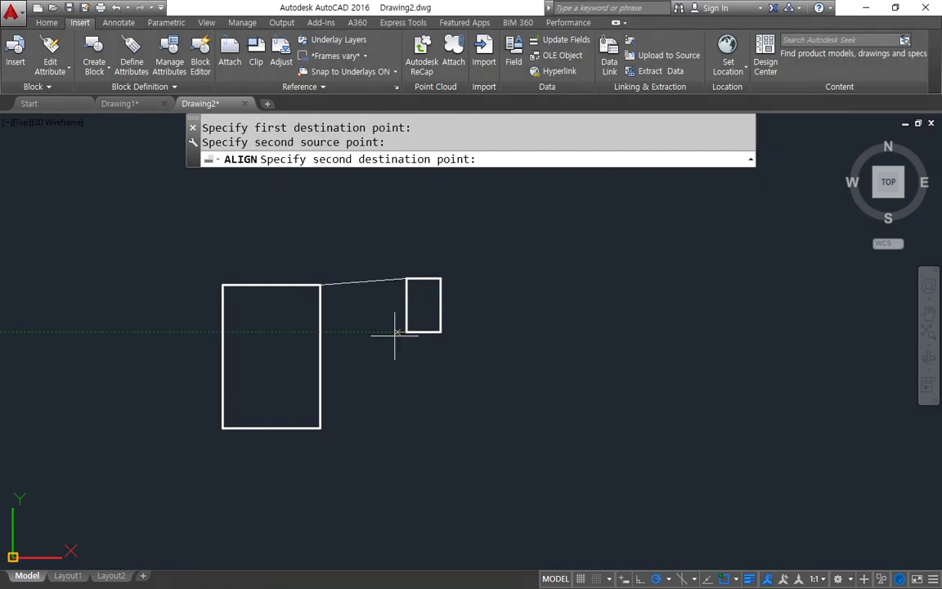
{"action": "left_click", "coordinate": [322, 427]}
{"action": "mouse_move", "coordinate": [413, 311]}
{"action": "left_mouse_down"}
{"action": "mouse_move", "coordinate": [427, 360]}
{"action": "mouse_move", "coordinate": [325, 420]}
{"action": "mouse_move", "coordinate": [352, 432]}
{"action": "left_mouse_up"}
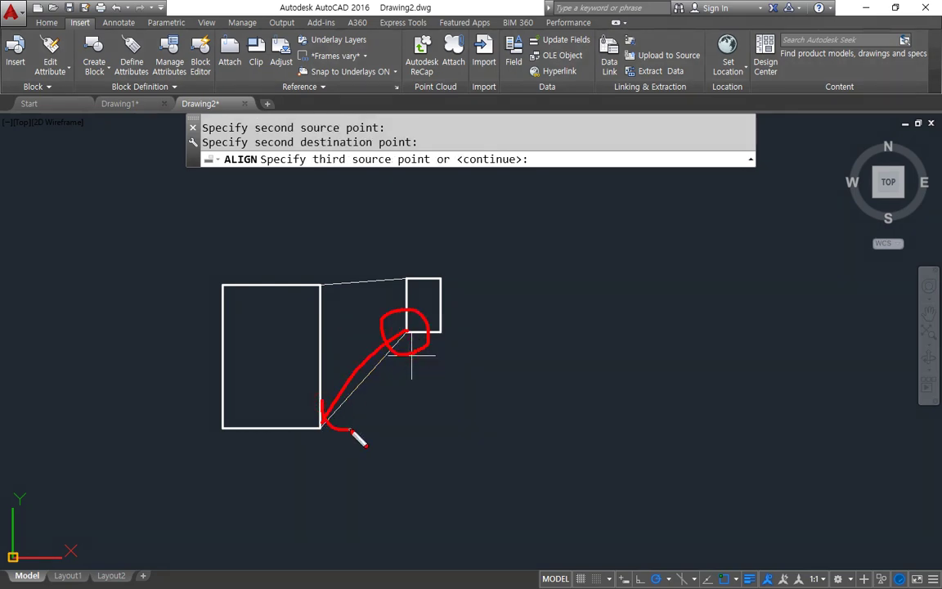
{"action": "key", "text": "Escape"}
{"action": "key", "text": "Return"}
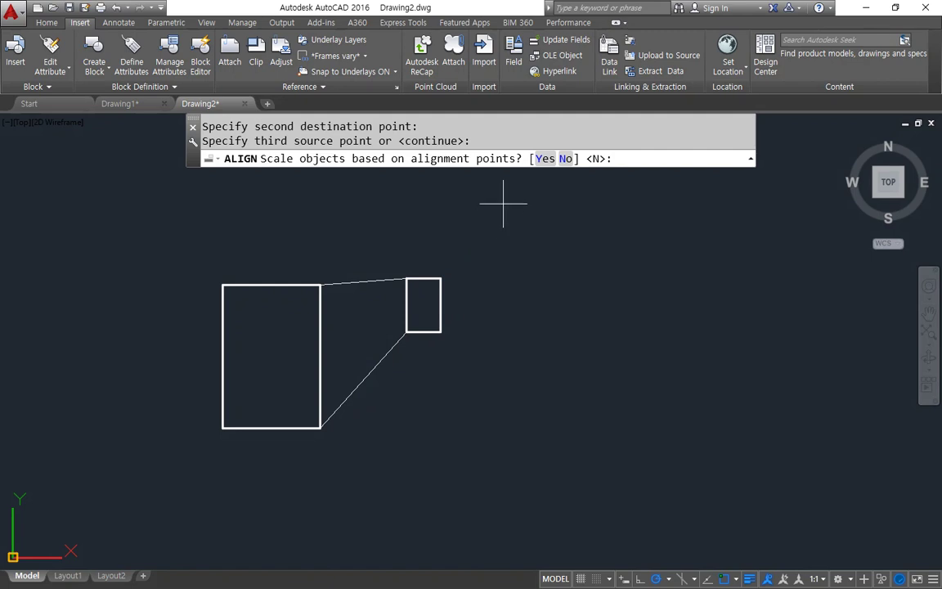
{"action": "left_click", "coordinate": [545, 159]}
{"action": "key", "text": "ctrl+2"}
{"action": "mouse_move", "coordinate": [308, 290]}
{"action": "left_mouse_down"}
{"action": "mouse_move", "coordinate": [324, 290]}
{"action": "mouse_move", "coordinate": [320, 436]}
{"action": "left_mouse_up"}
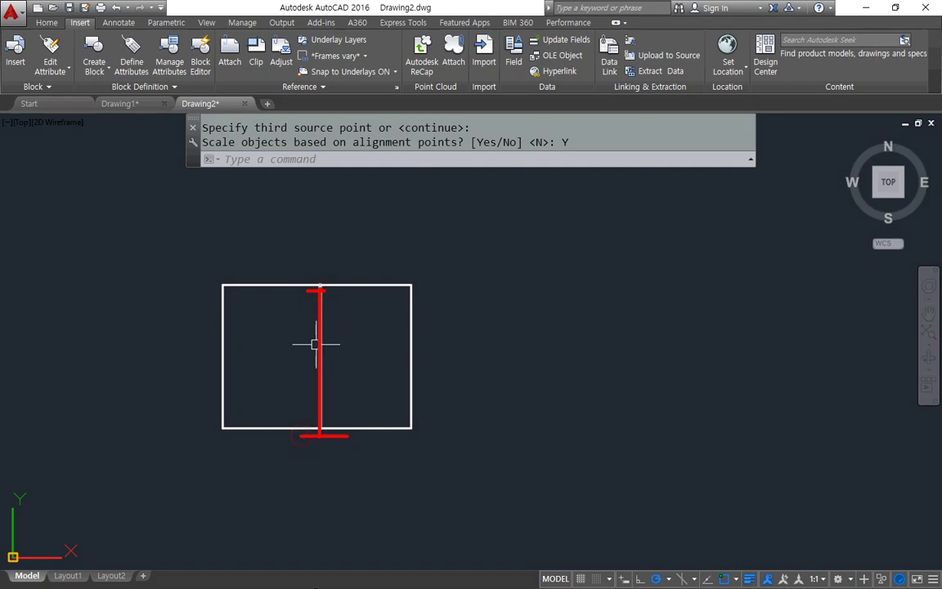
Undo the scaled alignment and extrude the large rectangle into a box about 36.85 units high.
{"action": "key", "text": "Escape"}
{"action": "key", "text": "ctrl+z"}
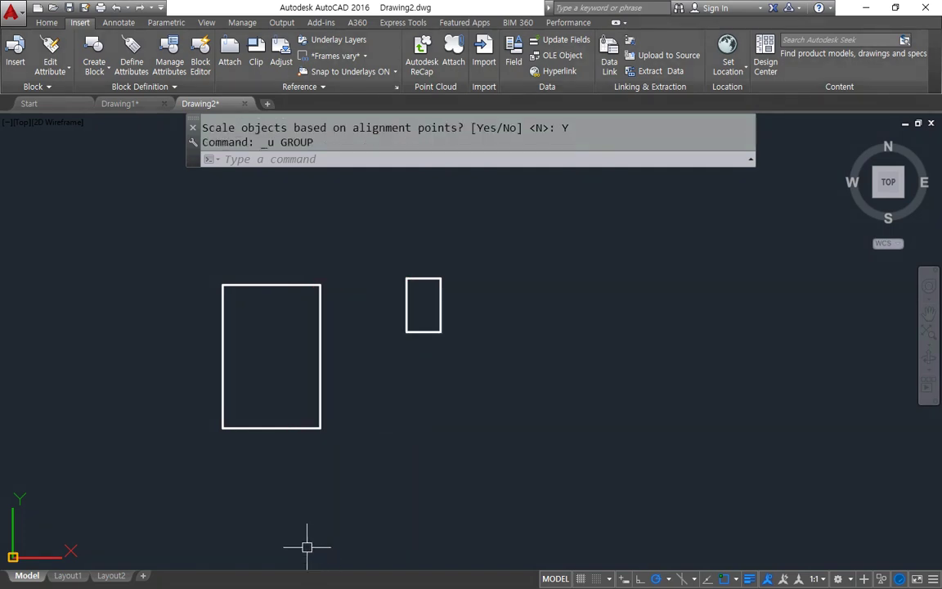
{"action": "type", "text": "ext"}
{"action": "key", "text": "Return"}
{"action": "left_click", "coordinate": [320, 412]}
{"action": "key", "text": "Return"}
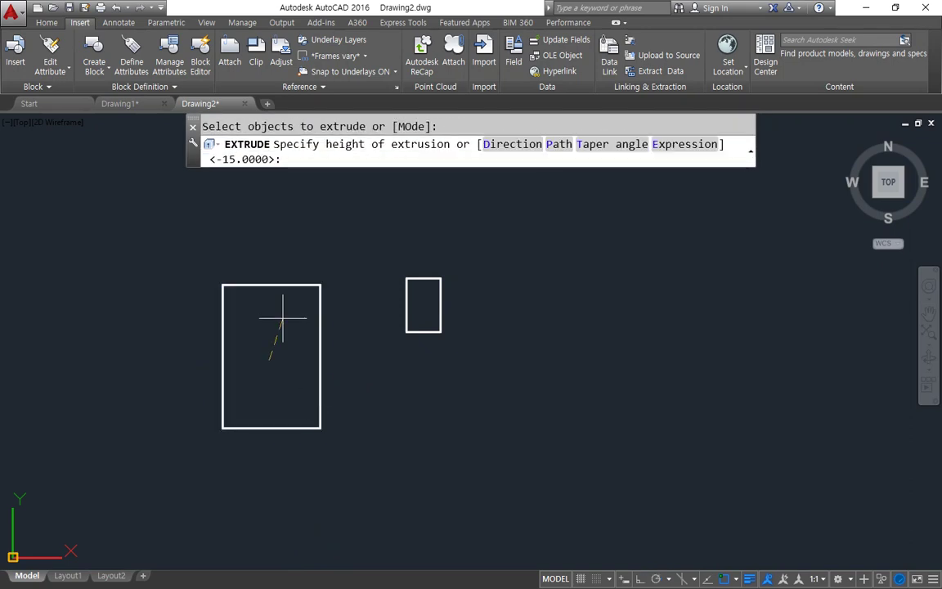
{"action": "key", "text": "Return"}
Extrude the small rectangle into a box lower than the large one.
{"action": "key", "text": "Return"}
{"action": "left_click", "coordinate": [420, 331]}
{"action": "left_click", "coordinate": [377, 275]}
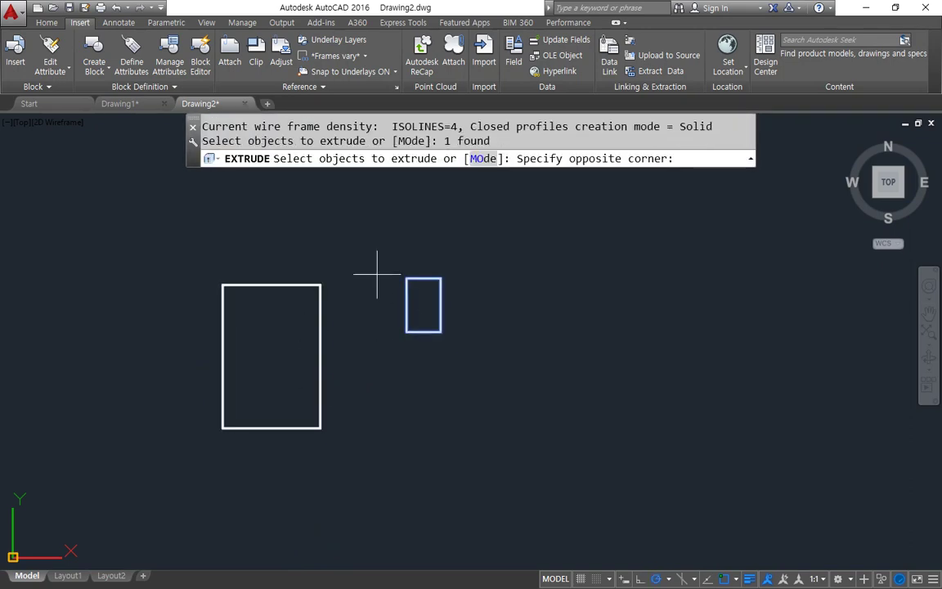
{"action": "left_click", "coordinate": [397, 365]}
{"action": "key", "text": "Return"}
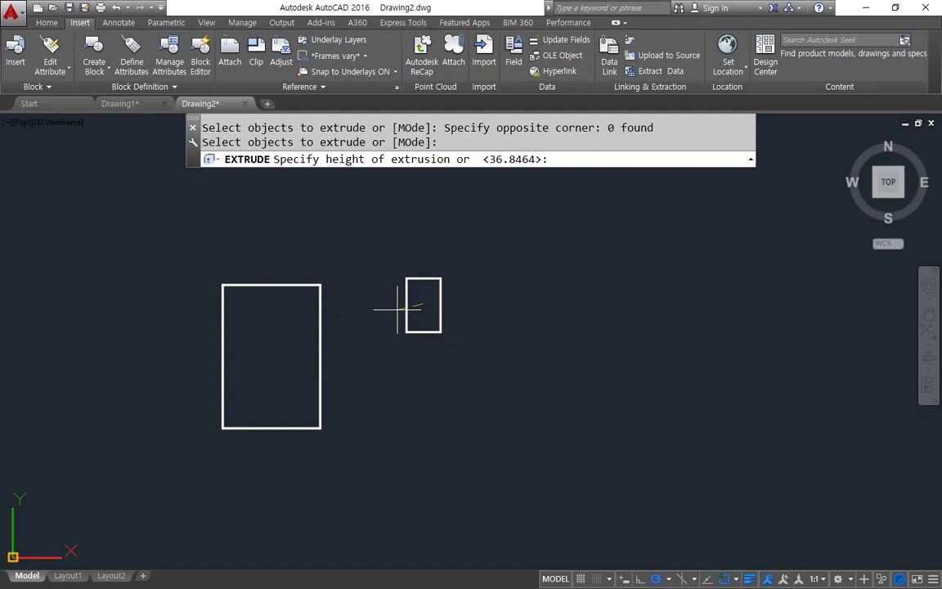
{"action": "key", "text": "Return"}
Align the small box's back face to the large box's right face with three point pairs, matching their back-right edges, and undo the alignment.
{"action": "left_click", "coordinate": [875, 201]}
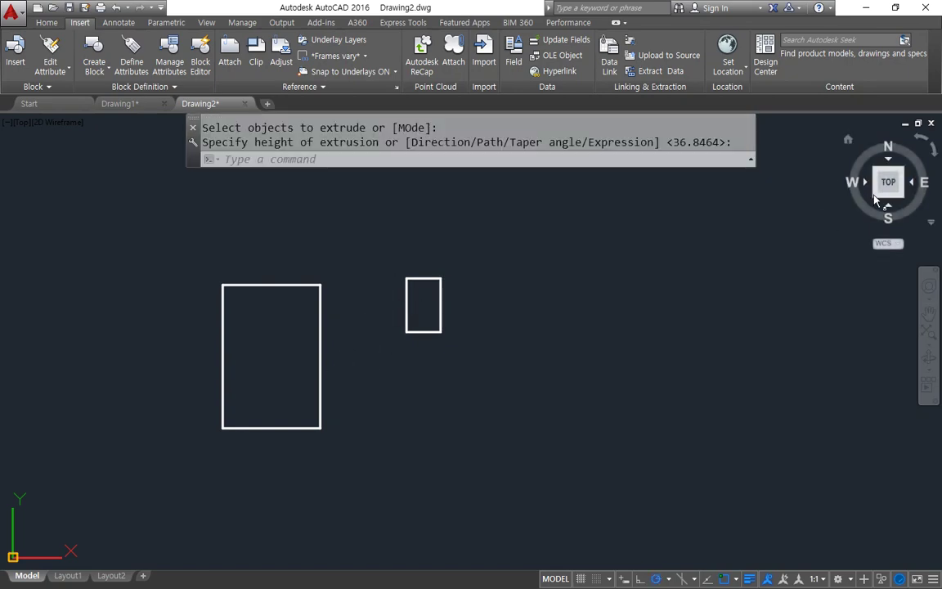
{"action": "middle_click_drag", "start_coordinate": [580, 389], "coordinate": [405, 374], "text": "shift"}
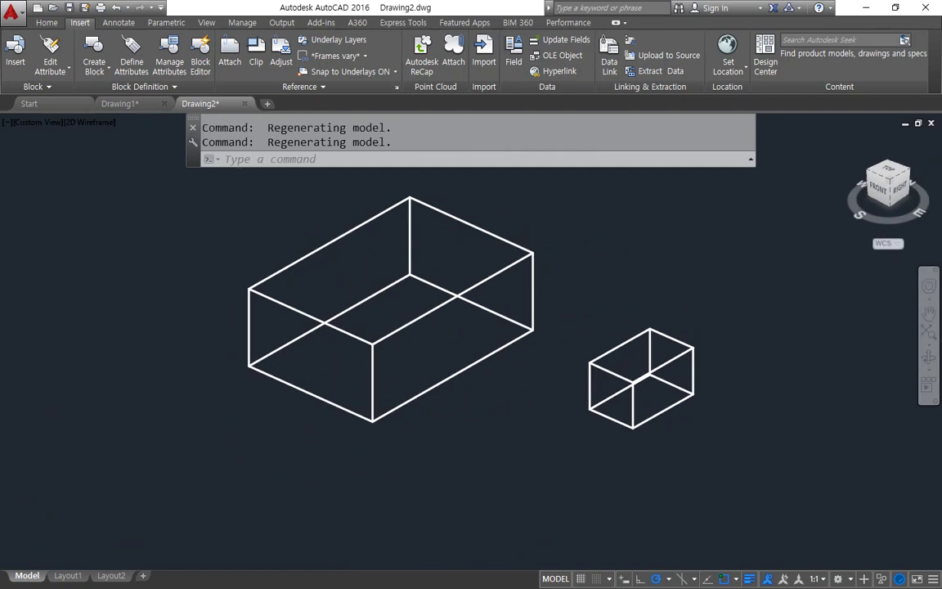
{"action": "scroll", "coordinate": [571, 303], "scroll_direction": "up", "scroll_amount": 2}
{"action": "left_click_drag", "start_coordinate": [695, 346], "coordinate": [617, 376]}
{"action": "mouse_move", "coordinate": [746, 425]}
{"action": "left_mouse_down"}
{"action": "mouse_move", "coordinate": [699, 355]}
{"action": "mouse_move", "coordinate": [740, 428]}
{"action": "left_mouse_up"}
{"action": "left_click_drag", "start_coordinate": [507, 230], "coordinate": [517, 314]}
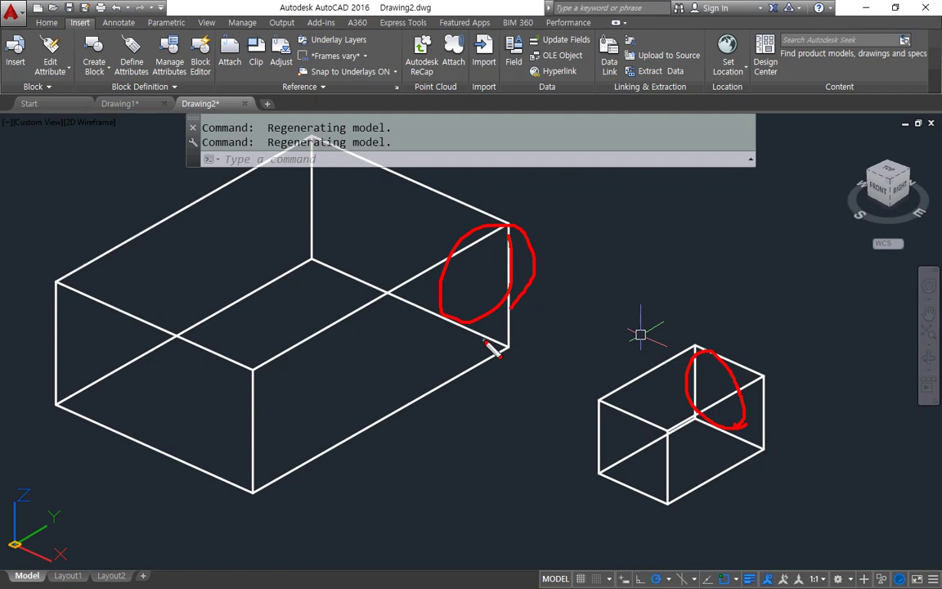
{"action": "type", "text": "al"}
{"action": "key", "text": "Return"}
{"action": "left_click", "coordinate": [695, 368]}
{"action": "key", "text": "Return"}
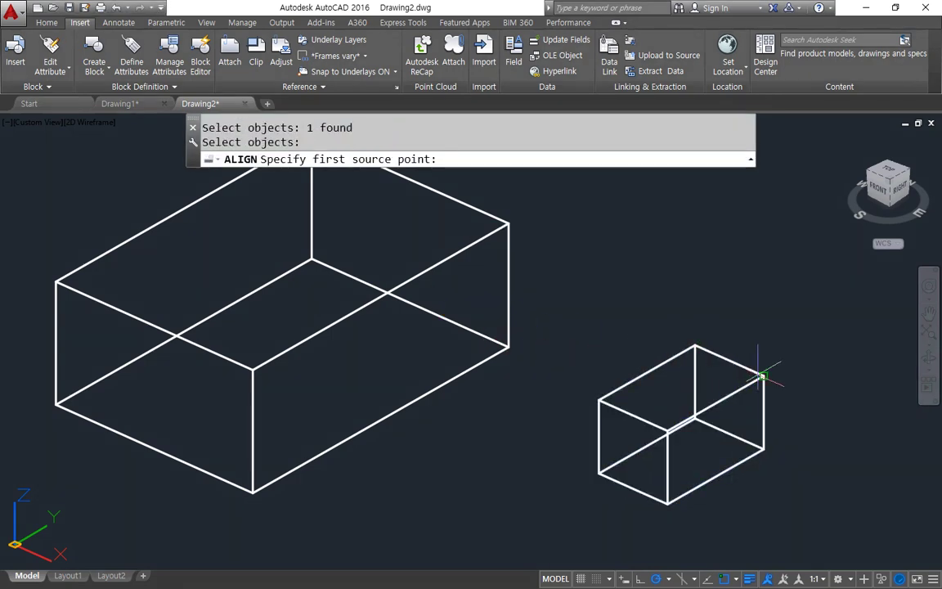
{"action": "left_click", "coordinate": [762, 376]}
{"action": "left_click", "coordinate": [508, 222]}
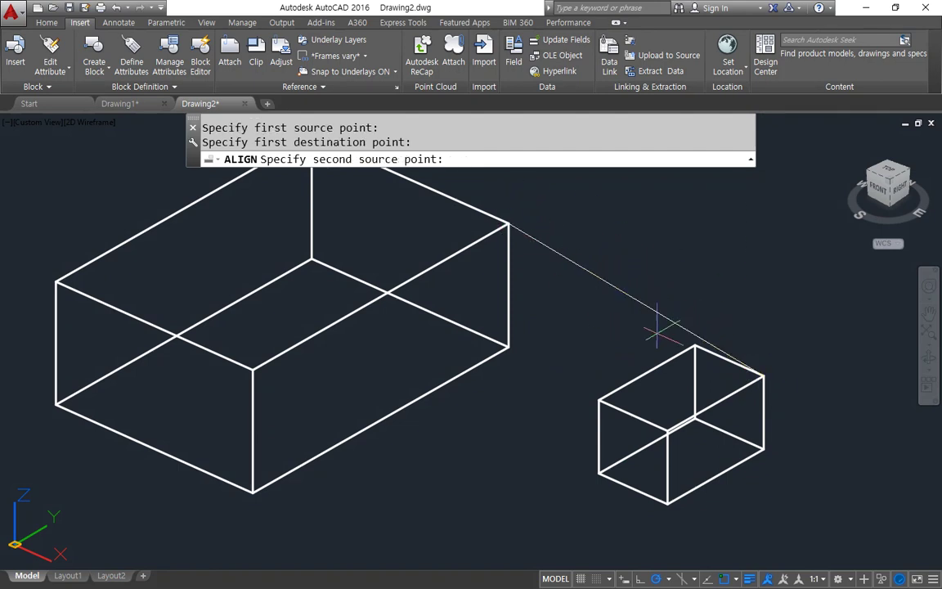
{"action": "left_click", "coordinate": [695, 346]}
{"action": "left_click", "coordinate": [254, 370]}
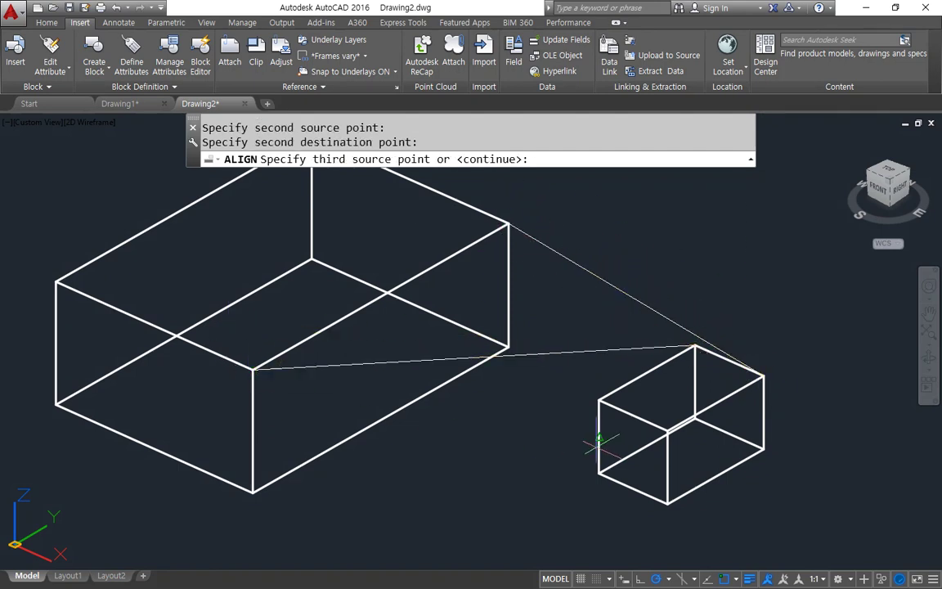
{"action": "left_click", "coordinate": [764, 447]}
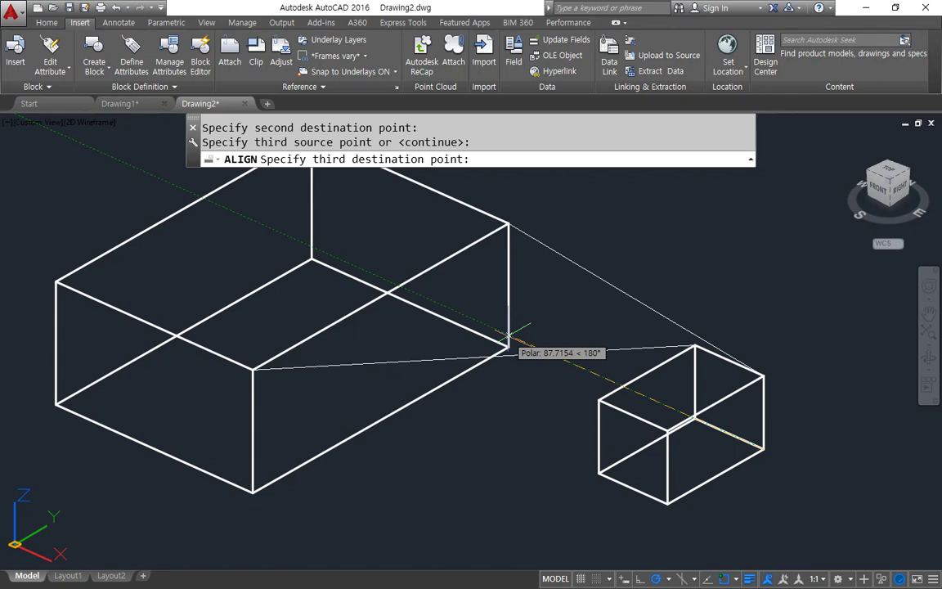
{"action": "left_click", "coordinate": [507, 344]}
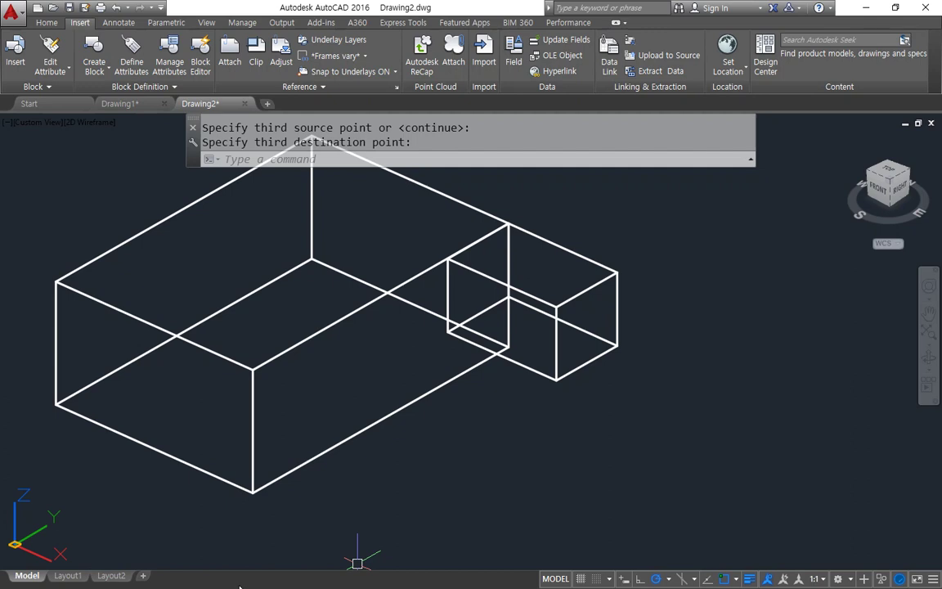
{"action": "key", "text": "ctrl+z"}
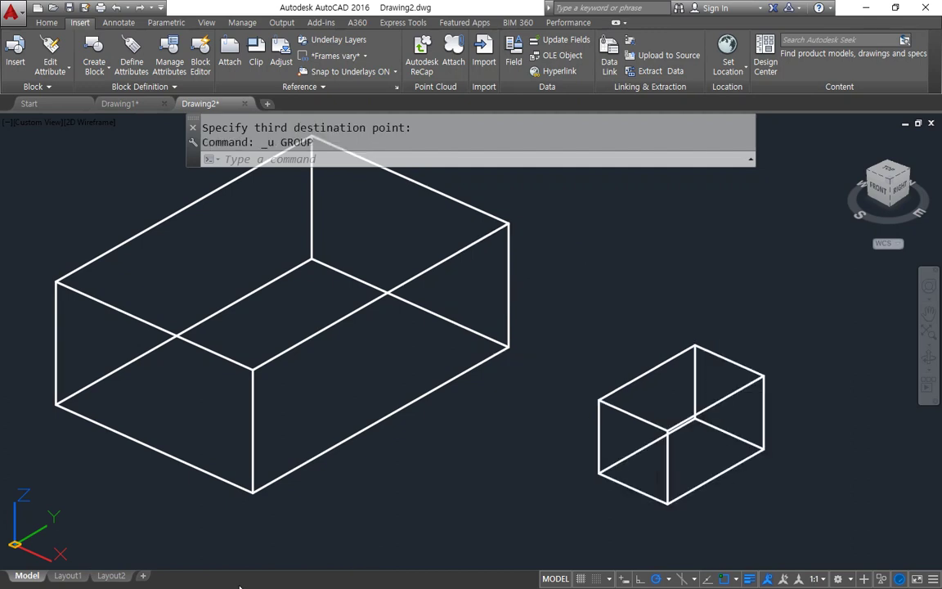
Align the small box's left face to the large box's right face with three point pairs, starting at the large box's top back-right corner.
{"action": "type", "text": "al"}
{"action": "key", "text": "Return"}
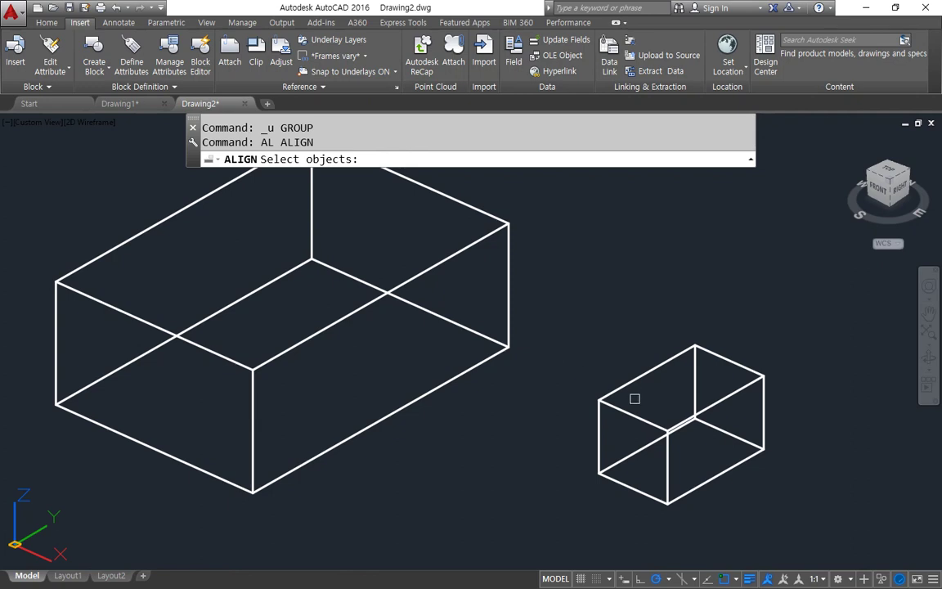
{"action": "left_click", "coordinate": [626, 393]}
{"action": "left_click", "coordinate": [618, 372]}
{"action": "key", "text": "Return"}
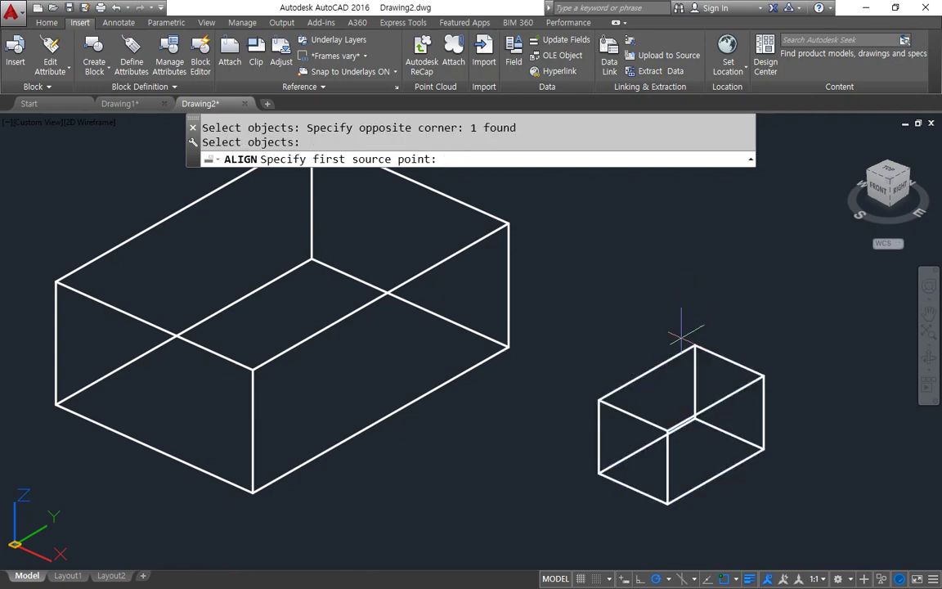
{"action": "left_click", "coordinate": [685, 342]}
{"action": "left_click", "coordinate": [509, 221]}
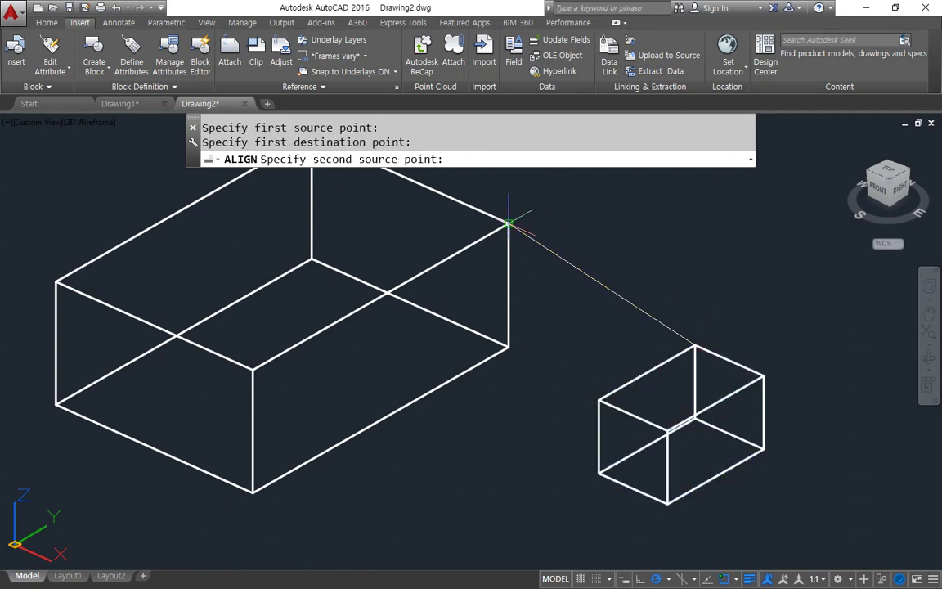
{"action": "left_click", "coordinate": [695, 418]}
{"action": "left_click", "coordinate": [509, 347]}
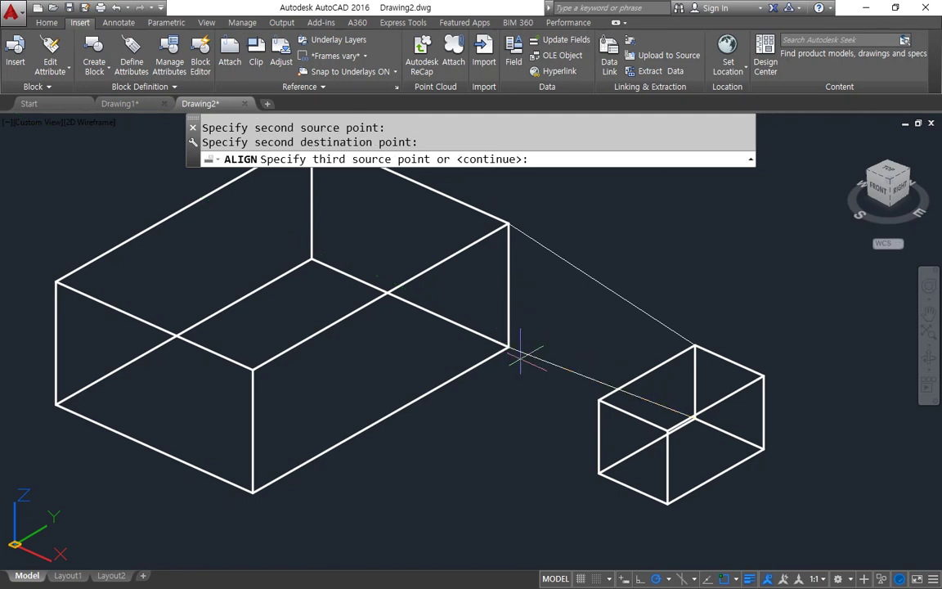
{"action": "left_click", "coordinate": [599, 400]}
{"action": "left_click", "coordinate": [253, 370]}
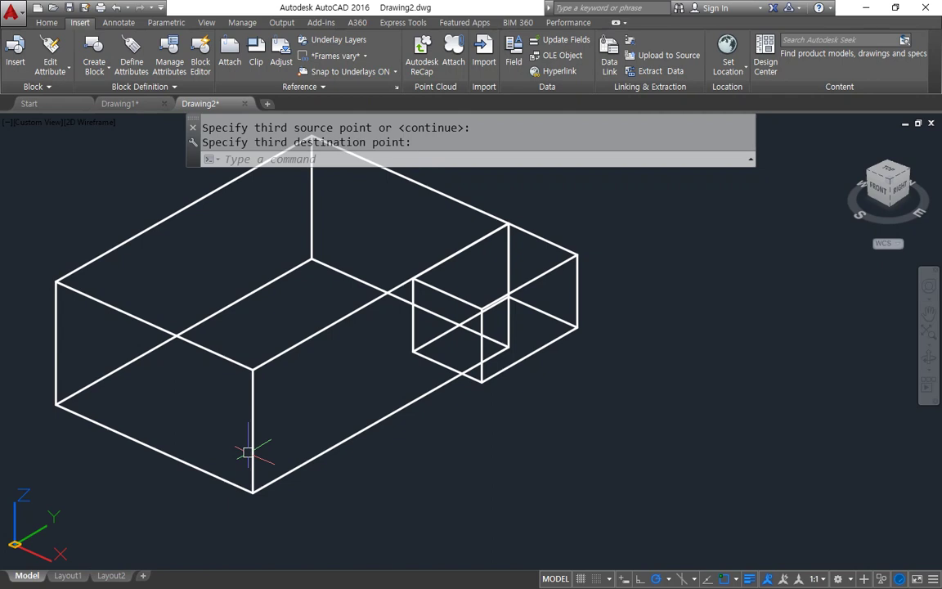
{"action": "key", "text": "Escape"}
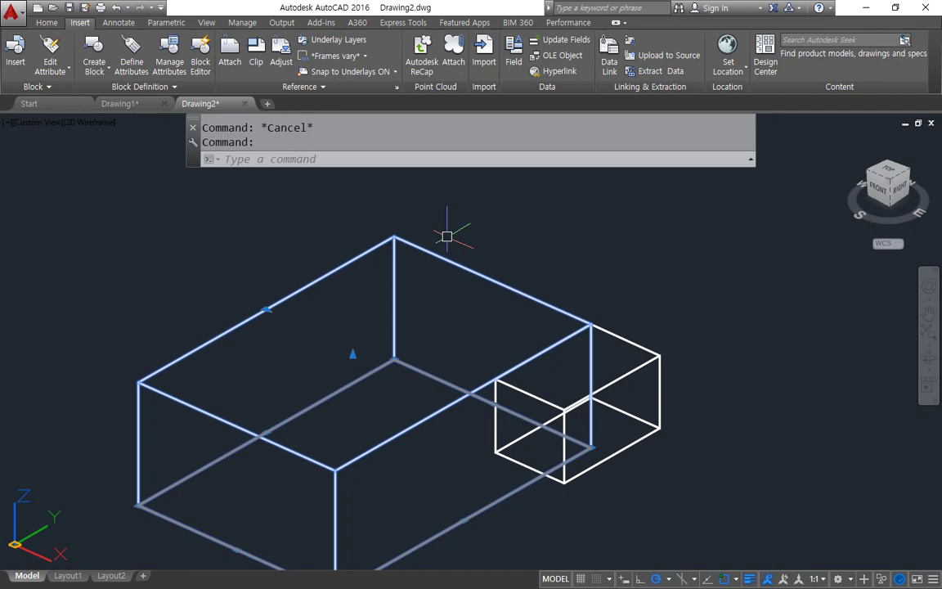
Stretch the large box's top face up, down and up again to make the box considerably taller.
{"action": "left_click", "coordinate": [352, 353]}
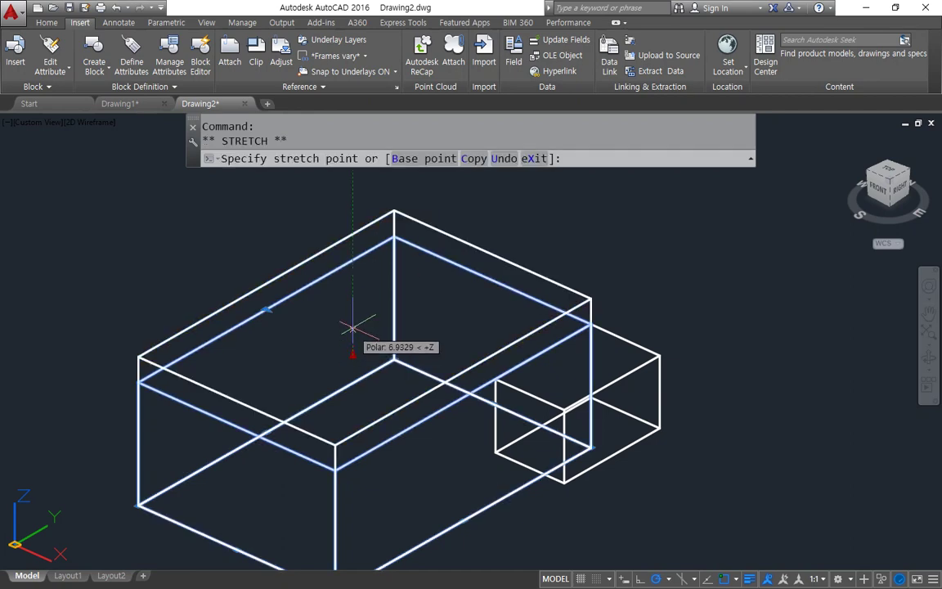
{"action": "left_click", "coordinate": [352, 253]}
{"action": "left_click", "coordinate": [352, 254]}
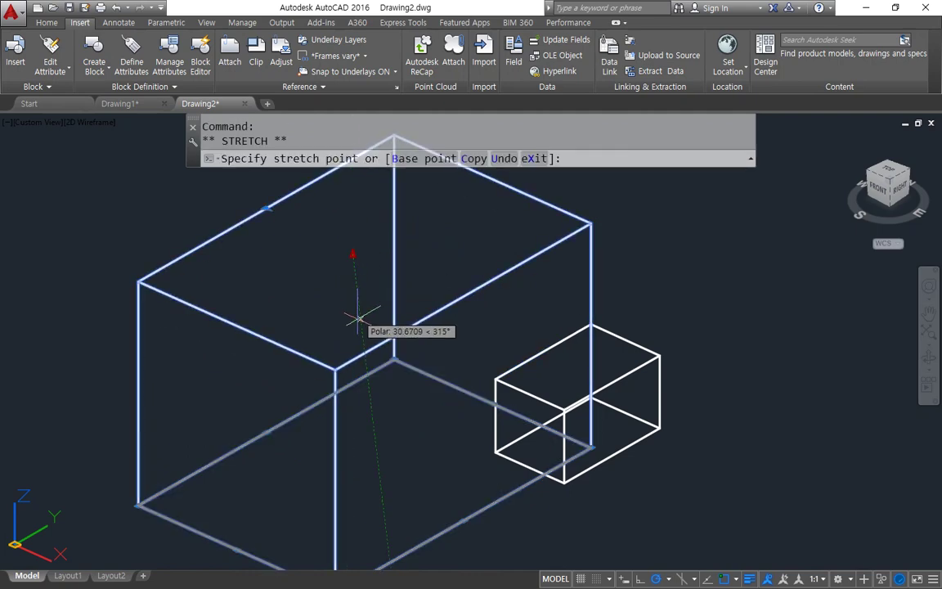
{"action": "left_click", "coordinate": [353, 384]}
{"action": "left_click", "coordinate": [353, 385]}
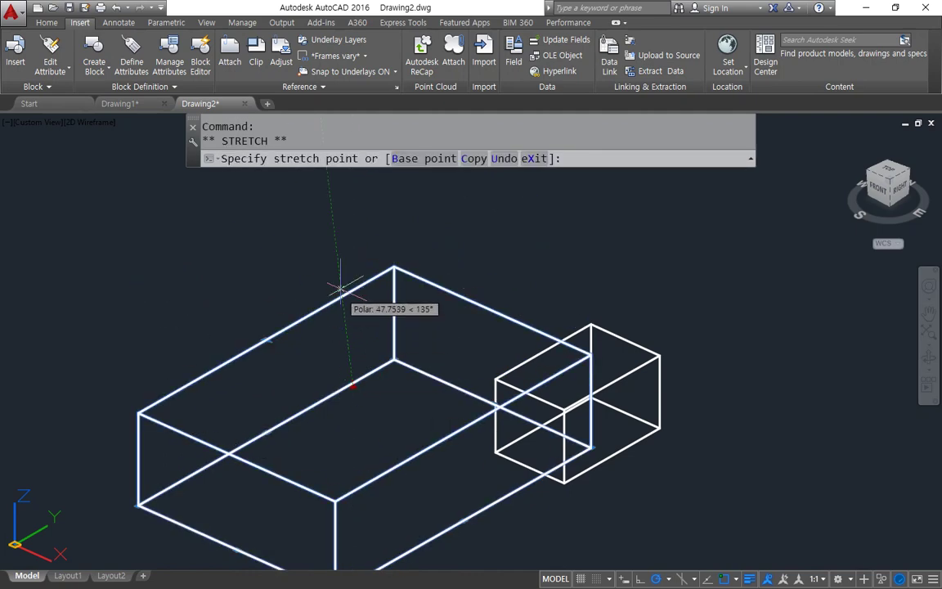
{"action": "left_click", "coordinate": [353, 240]}
{"action": "key", "text": "Escape"}
Stretch the small box's top face upward in stages until it is level with the large box's top.
{"action": "left_click", "coordinate": [610, 380]}
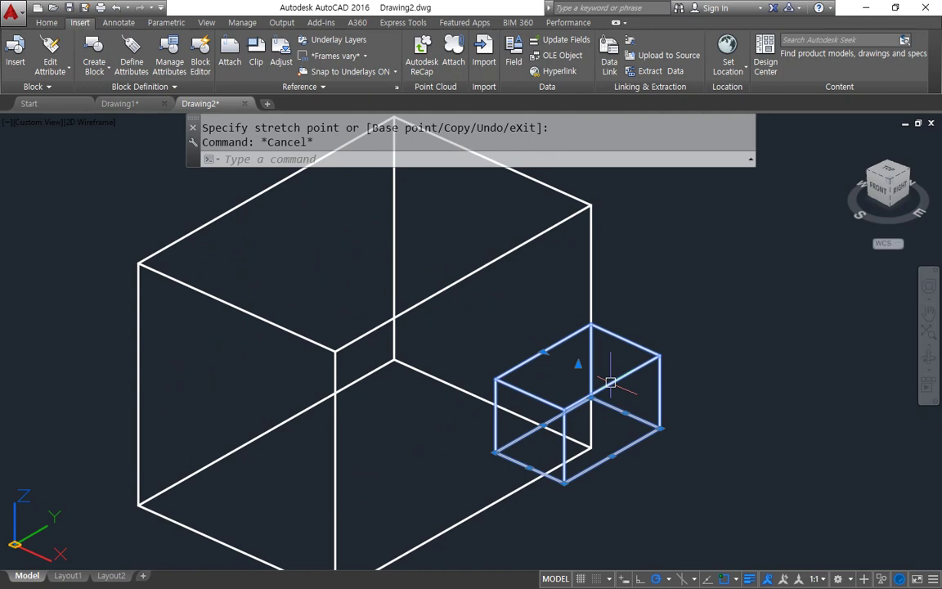
{"action": "left_click", "coordinate": [578, 363]}
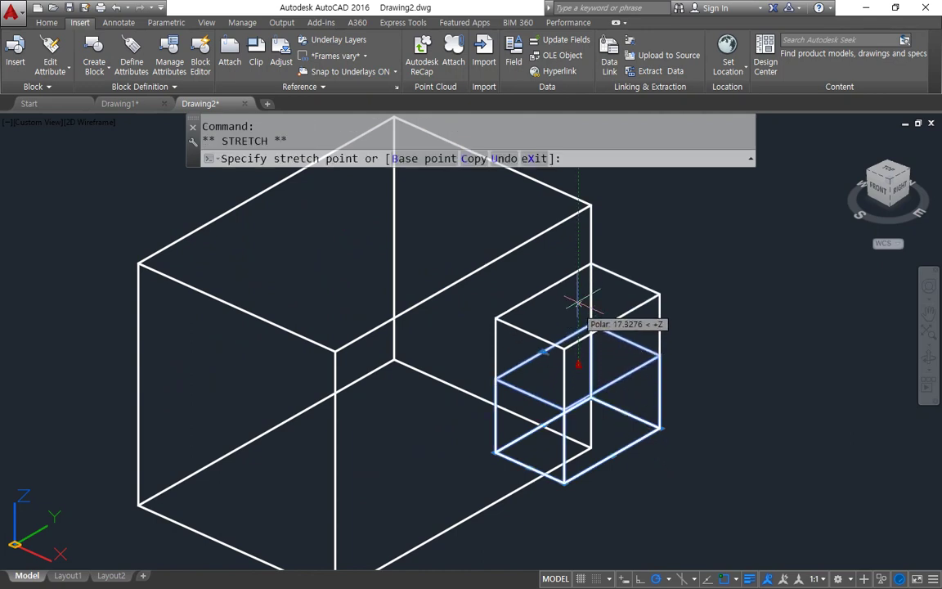
{"action": "left_click", "coordinate": [579, 293]}
{"action": "left_click", "coordinate": [578, 340]}
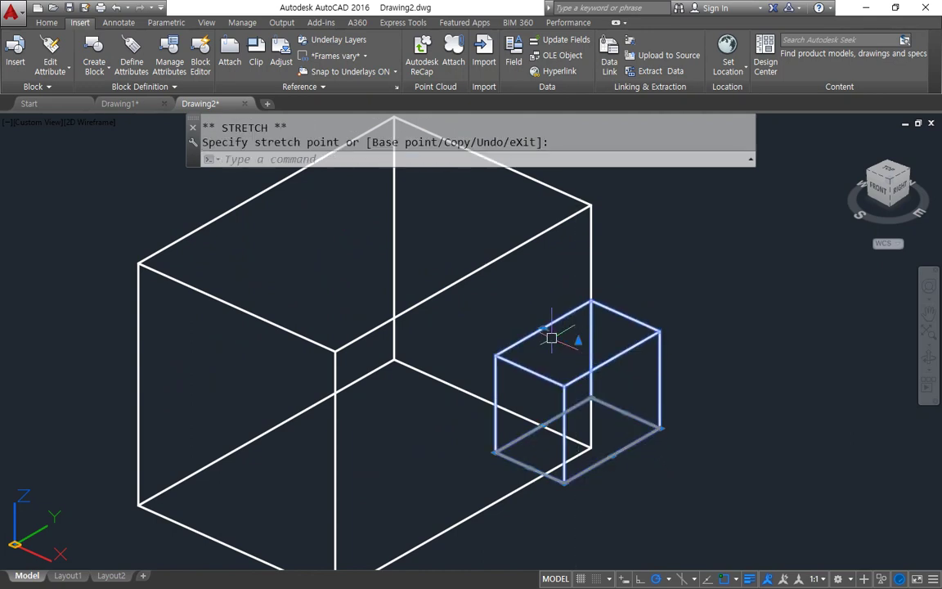
{"action": "left_click", "coordinate": [543, 328]}
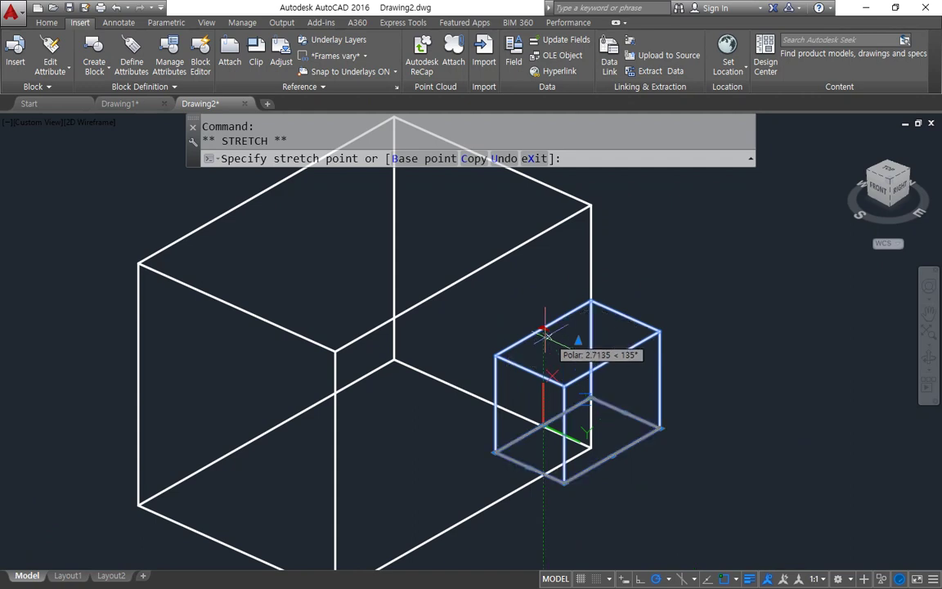
{"action": "left_click", "coordinate": [516, 337]}
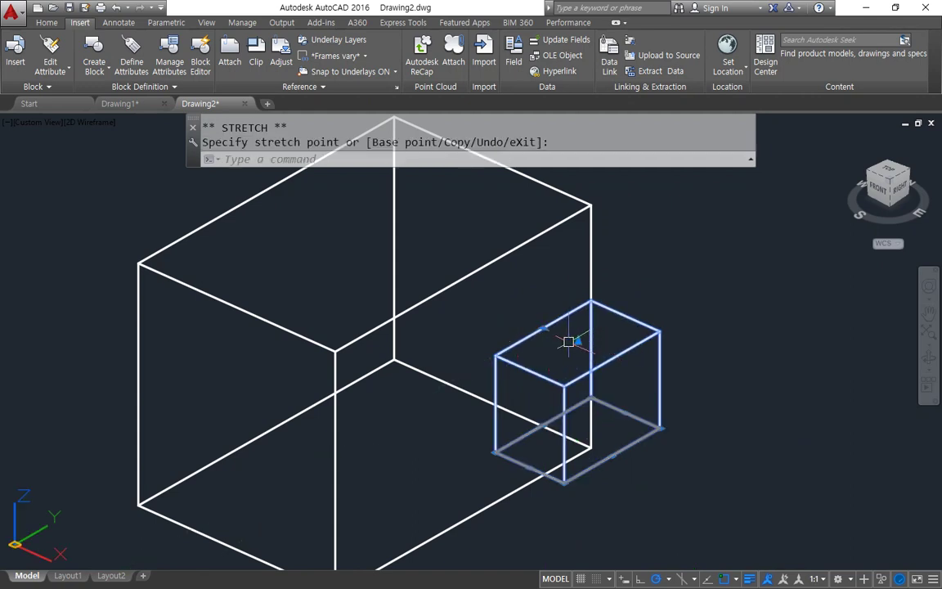
{"action": "left_click", "coordinate": [578, 340]}
{"action": "left_click", "coordinate": [579, 295]}
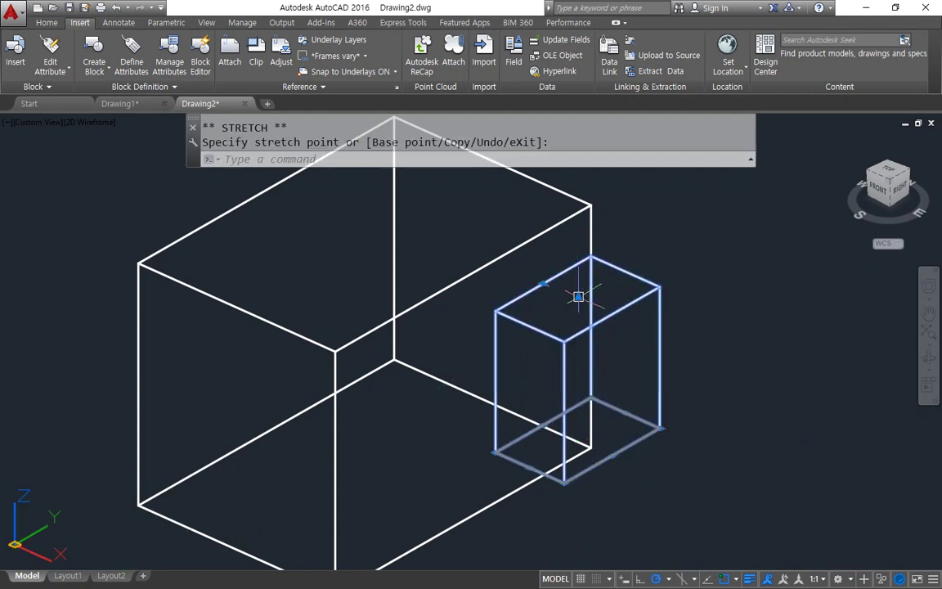
{"action": "left_click", "coordinate": [578, 294]}
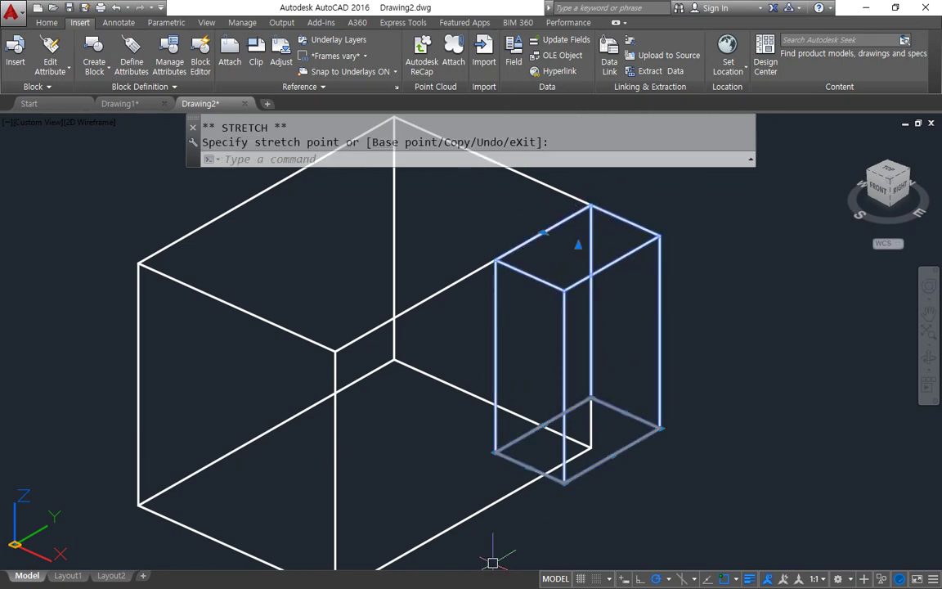
{"action": "key", "text": "Escape"}
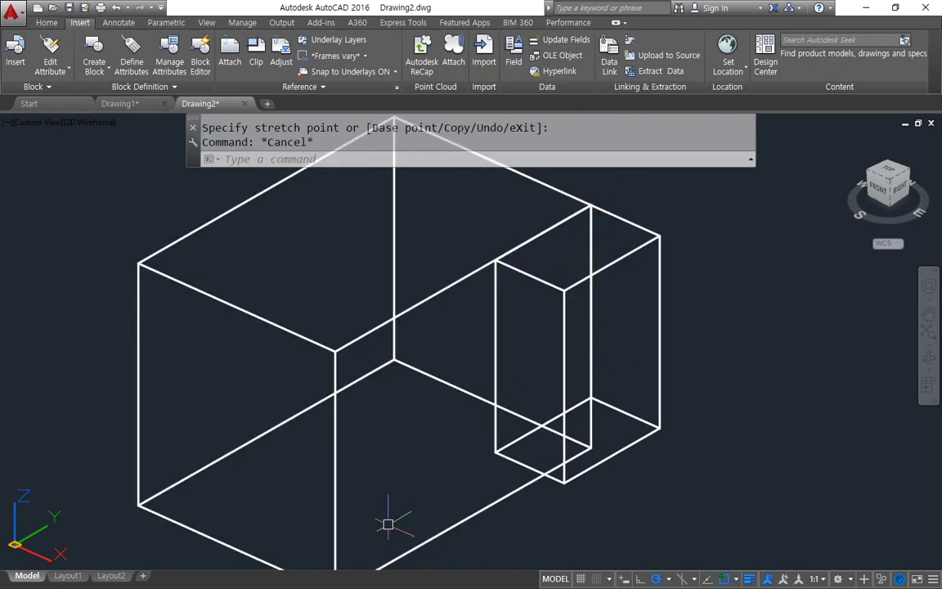
Erase both boxes from the drawing.
{"action": "left_click", "coordinate": [769, 352]}
{"action": "left_click", "coordinate": [391, 294]}
{"action": "type", "text": "e"}
{"action": "key", "text": "Return"}
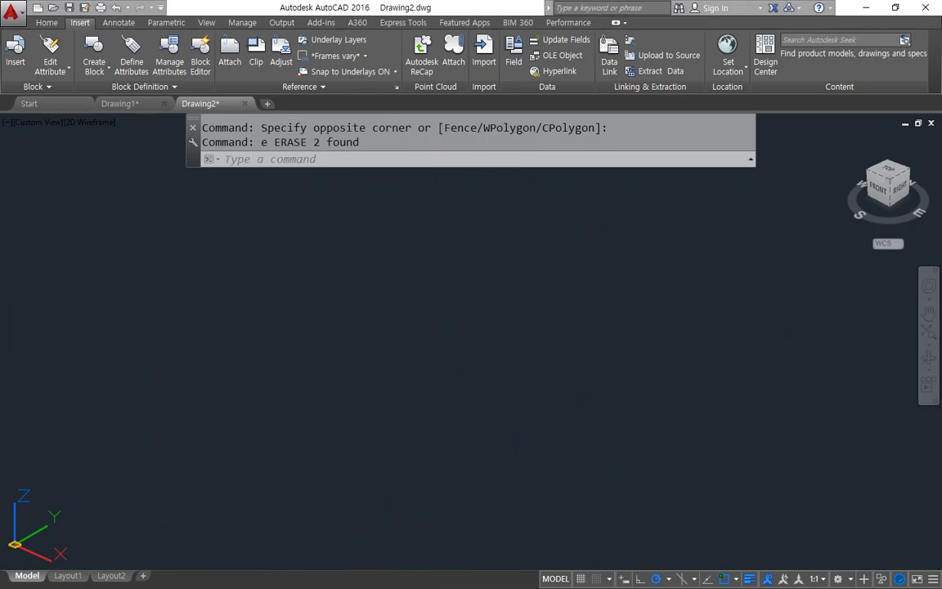
Switch to the browser's orthographic projection exercise, examine the TOP view's overall dimensions, and return to AutoCAD.
{"action": "left_click_drag", "start_coordinate": [0, 62], "coordinate": [403, 128]}
{"action": "scroll", "coordinate": [474, 278], "scroll_direction": "up", "scroll_amount": 3}
{"action": "scroll", "coordinate": [494, 315], "scroll_direction": "down", "scroll_amount": 1}
{"action": "mouse_move", "coordinate": [358, 351]}
{"action": "left_mouse_down"}
{"action": "mouse_move", "coordinate": [280, 217]}
{"action": "mouse_move", "coordinate": [532, 288]}
{"action": "mouse_move", "coordinate": [391, 356]}
{"action": "left_mouse_up"}
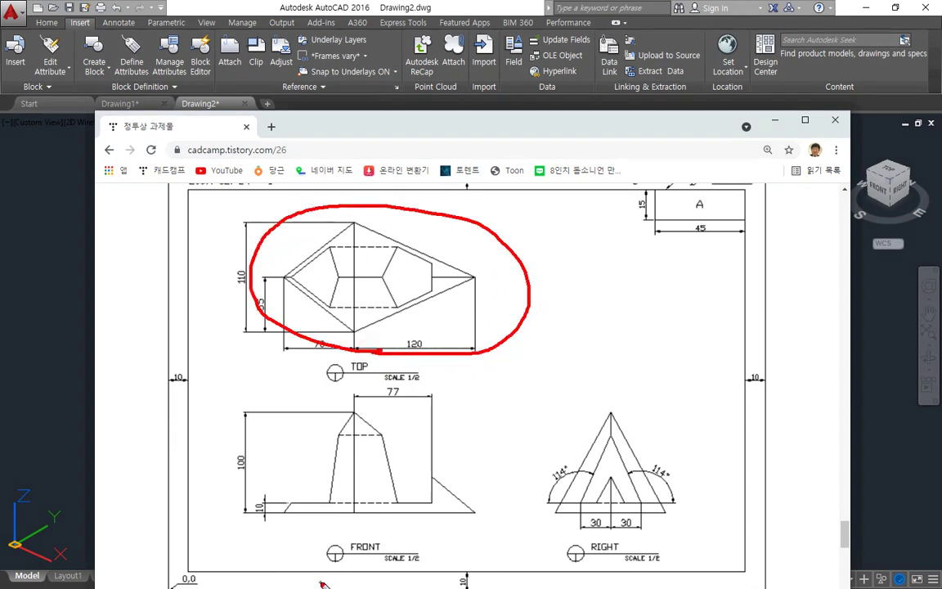
{"action": "mouse_move", "coordinate": [408, 125]}
{"action": "left_mouse_down"}
{"action": "mouse_move", "coordinate": [456, 130]}
{"action": "mouse_move", "coordinate": [0, 123]}
{"action": "left_mouse_up"}
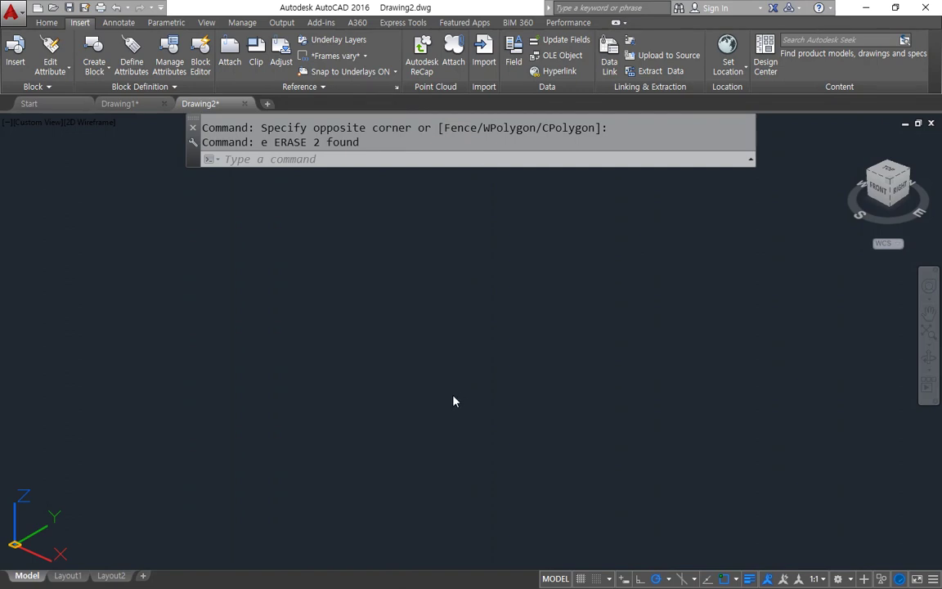
Draw a rectangle 190 units along X and 110 units along Y.
{"action": "type", "text": "rec"}
{"action": "key", "text": "Return"}
{"action": "left_click", "coordinate": [183, 489]}
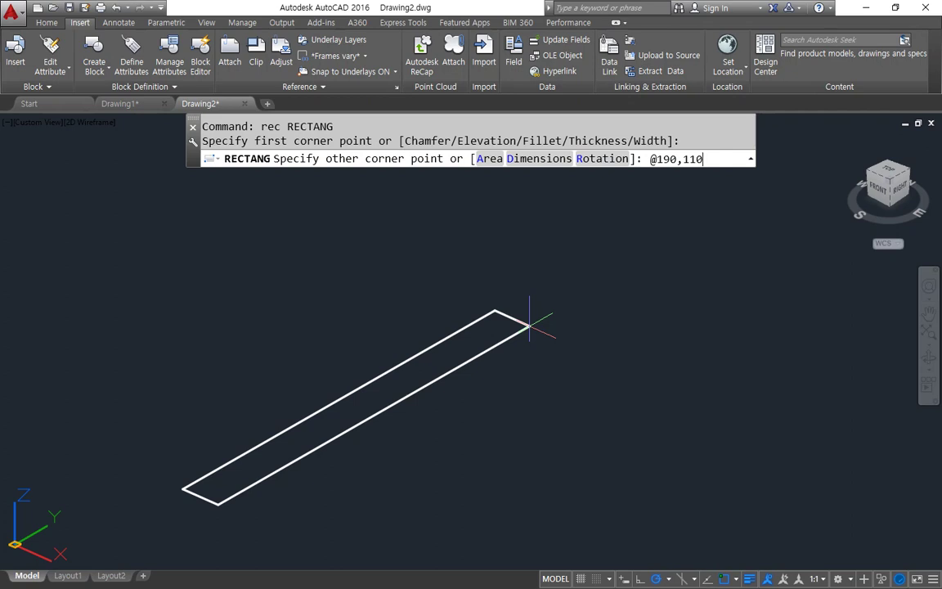
{"action": "type", "text": "@190,110"}
{"action": "key", "text": "Return"}
Explode the 190 by 110 rectangle into separate lines.
{"action": "scroll", "coordinate": [362, 433], "scroll_direction": "down", "scroll_amount": 5}
{"action": "middle_click_drag", "start_coordinate": [347, 435], "coordinate": [480, 490], "text": "shift"}
{"action": "scroll", "coordinate": [538, 420], "scroll_direction": "up", "scroll_amount": 3}
{"action": "middle_click_drag", "start_coordinate": [539, 420], "coordinate": [319, 444]}
{"action": "type", "text": "x"}
{"action": "key", "text": "Return"}
{"action": "left_click", "coordinate": [333, 513]}
{"action": "key", "text": "Return"}
Offset the left short edge of the base outline 70 units inward.
{"action": "type", "text": "o"}
{"action": "key", "text": "Return"}
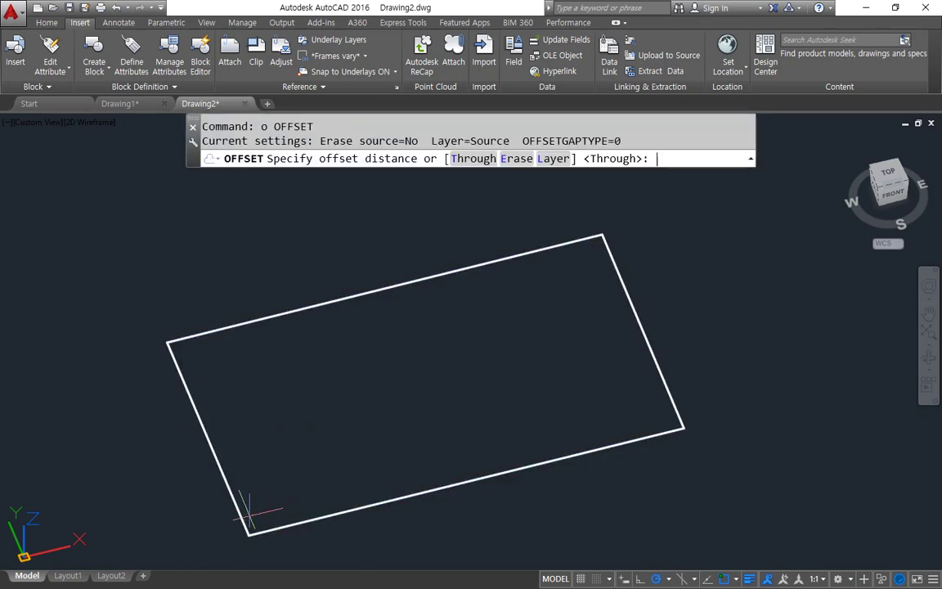
{"action": "key", "text": "Return"}
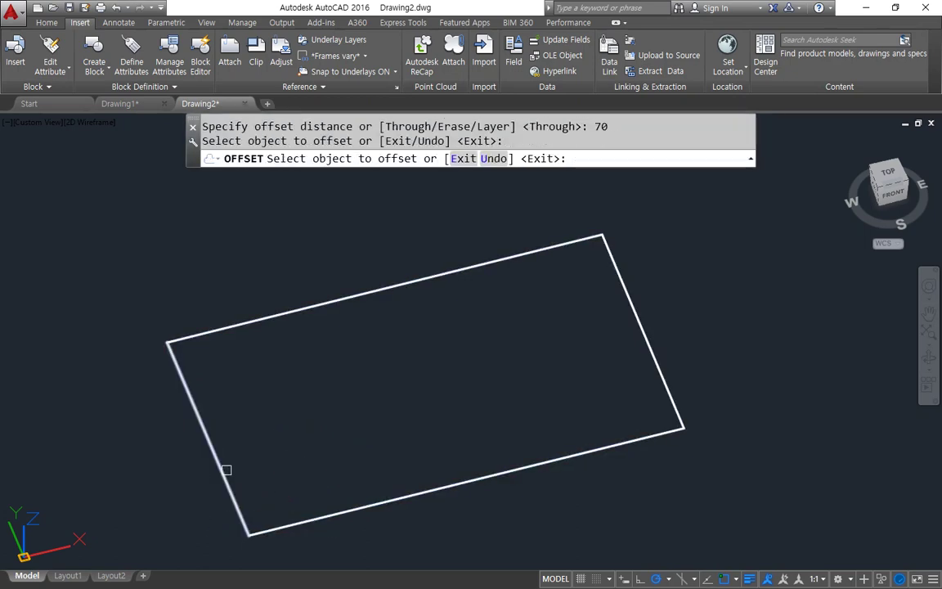
{"action": "left_click", "coordinate": [221, 468]}
{"action": "left_click", "coordinate": [324, 432]}
{"action": "key", "text": "Return"}
Offset the front long edge of the base outline 55 units inward.
{"action": "type", "text": "O OFFSET"}
{"action": "key", "text": "Return"}
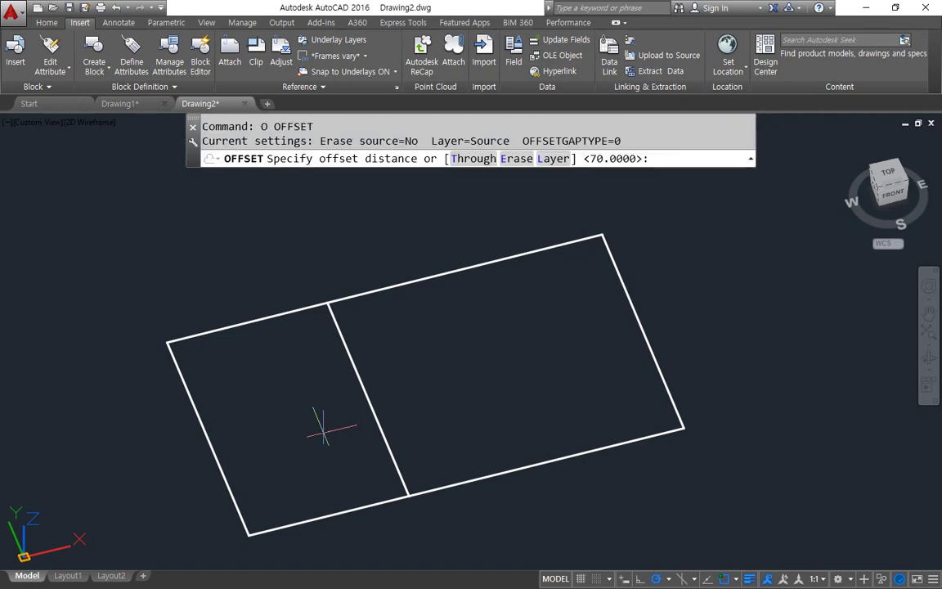
{"action": "type", "text": "55"}
{"action": "key", "text": "Return"}
{"action": "left_click", "coordinate": [258, 531]}
{"action": "left_click", "coordinate": [305, 444]}
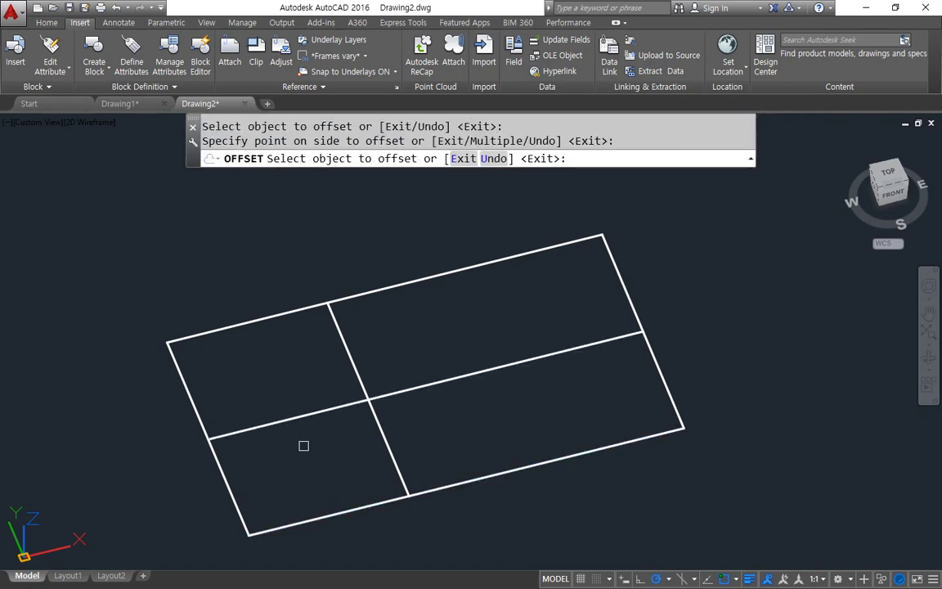
{"action": "key", "text": "Return"}
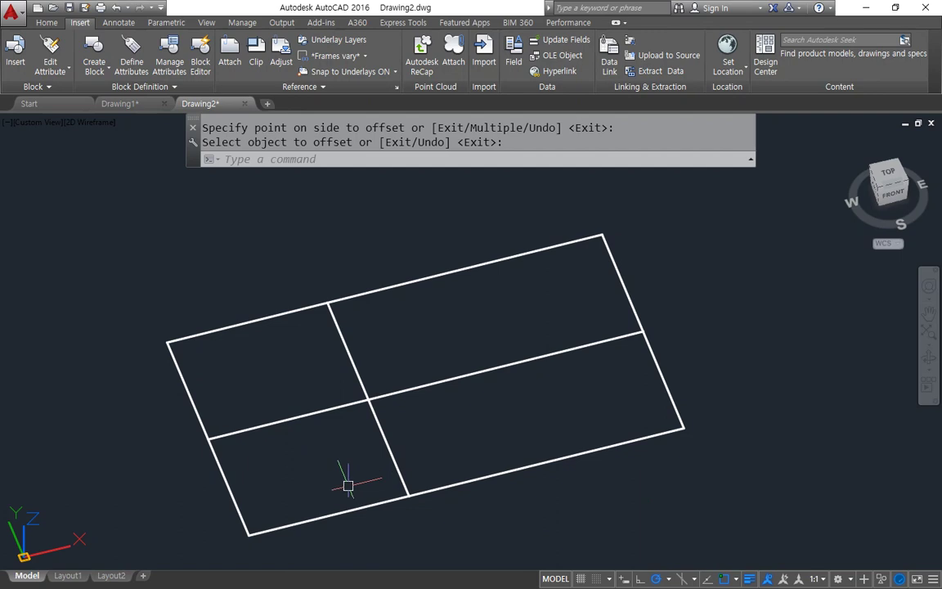
Join the four outer edges of the base into one closed outline, leaving out the two inner division lines.
{"action": "type", "text": "j"}
{"action": "key", "text": "Return"}
{"action": "left_click", "coordinate": [315, 522]}
{"action": "left_click", "coordinate": [237, 507]}
{"action": "left_click", "coordinate": [296, 548]}
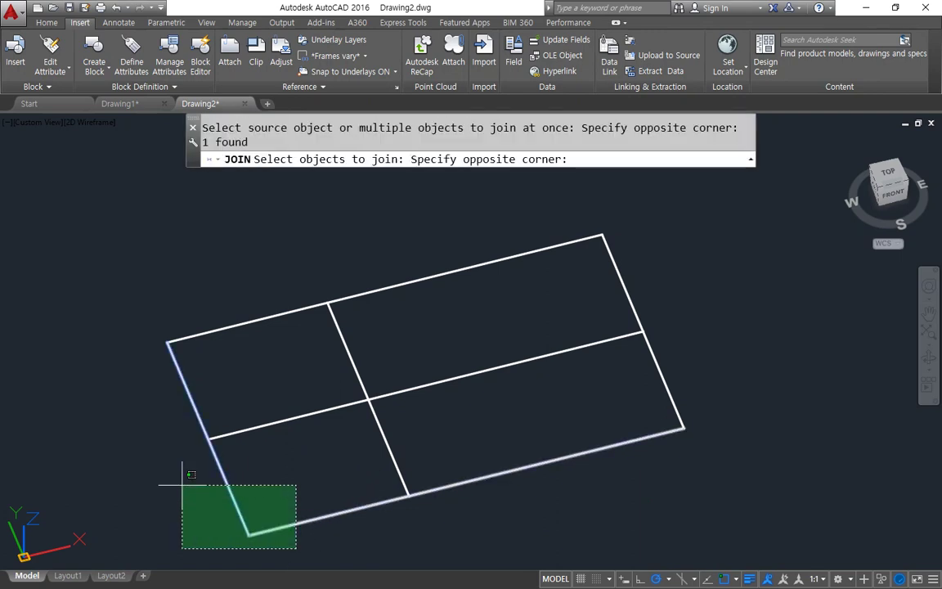
{"action": "left_click", "coordinate": [213, 495]}
{"action": "left_click", "coordinate": [641, 235]}
{"action": "left_click", "coordinate": [582, 217]}
{"action": "key", "text": "Return"}
Extrude the joined base outline to a height of 100 units.
{"action": "left_click", "coordinate": [661, 363]}
{"action": "mouse_move", "coordinate": [262, 563]}
{"action": "left_mouse_down"}
{"action": "mouse_move", "coordinate": [179, 467]}
{"action": "mouse_move", "coordinate": [656, 211]}
{"action": "mouse_move", "coordinate": [588, 586]}
{"action": "mouse_move", "coordinate": [311, 568]}
{"action": "left_mouse_up"}
{"action": "key", "text": "Escape"}
{"action": "middle_click_drag", "start_coordinate": [306, 472], "coordinate": [329, 462], "text": "shift"}
{"action": "scroll", "coordinate": [312, 471], "scroll_direction": "up", "scroll_amount": 3}
{"action": "scroll", "coordinate": [327, 456], "scroll_direction": "down", "scroll_amount": 3}
{"action": "type", "text": "e"}
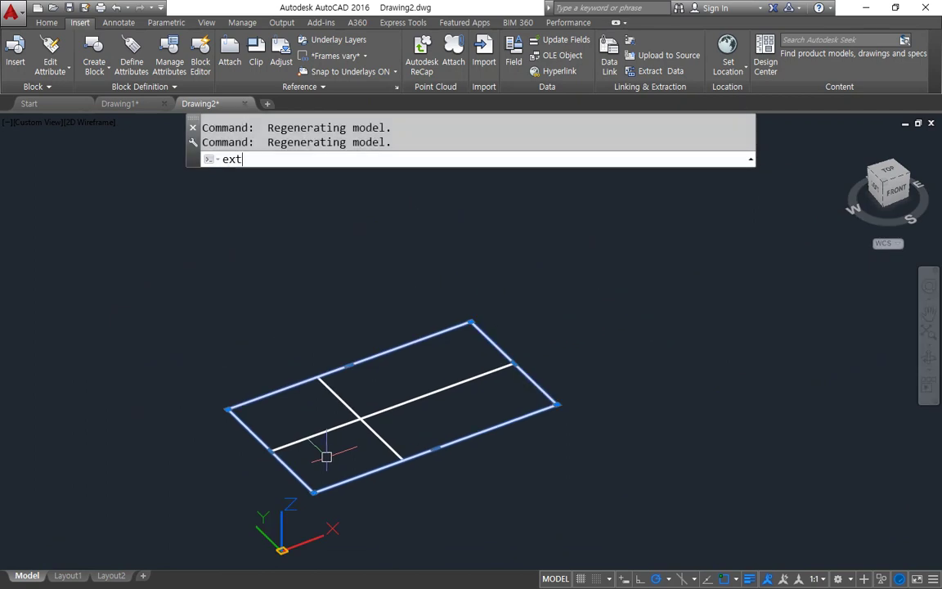
{"action": "type", "text": "xt"}
{"action": "key", "text": "Return"}
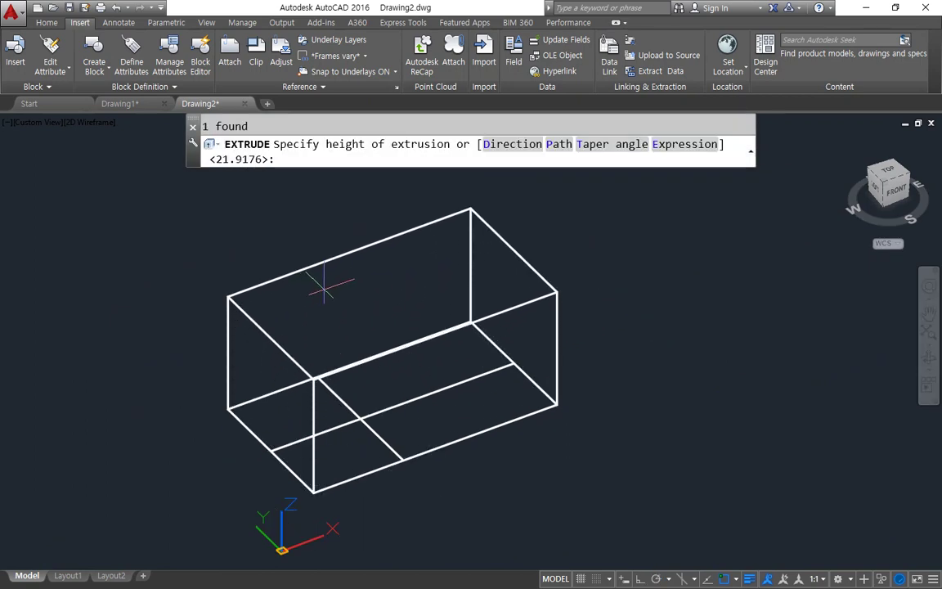
{"action": "type", "text": "100"}
{"action": "key", "text": "Return"}
Copy the two inner division lines from the base up to the box's top face, using a vertical edge's lower and upper corners as reference points.
{"action": "middle_click_drag", "start_coordinate": [273, 347], "coordinate": [275, 339], "text": "shift"}
{"action": "type", "text": "cp"}
{"action": "key", "text": "Return"}
{"action": "left_click", "coordinate": [374, 442]}
{"action": "left_click", "coordinate": [372, 412]}
{"action": "key", "text": "Return"}
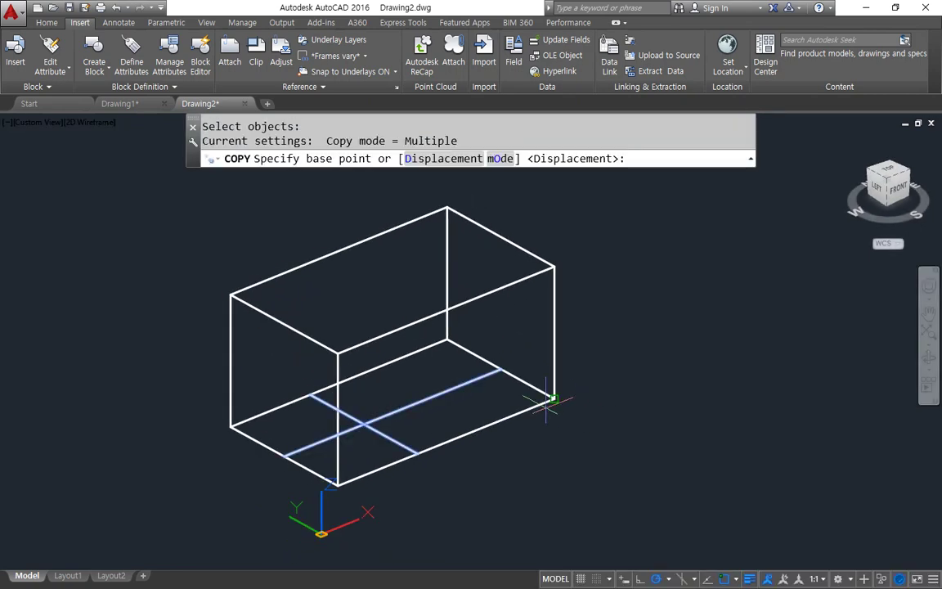
{"action": "left_click", "coordinate": [555, 398]}
{"action": "left_click", "coordinate": [554, 267]}
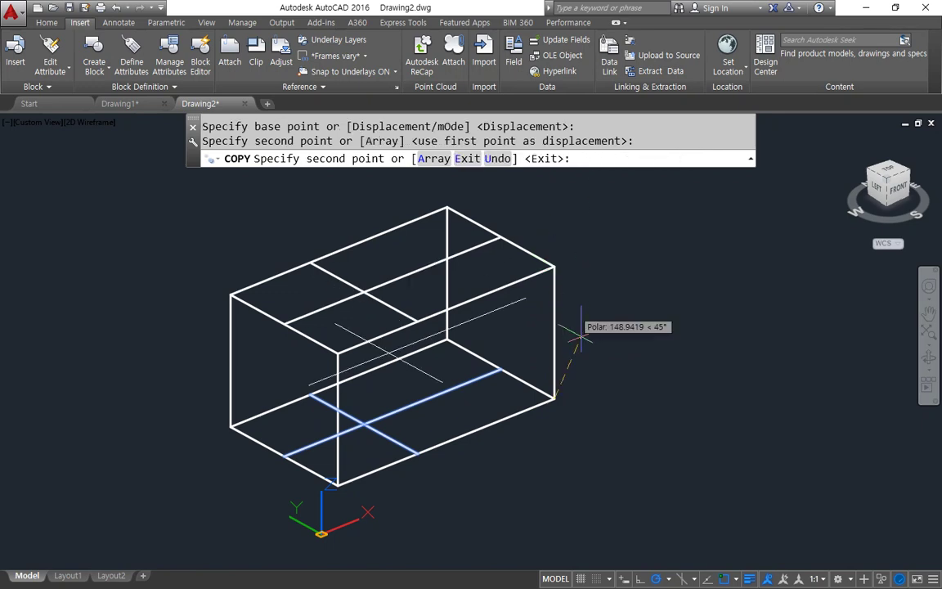
{"action": "key", "text": "Escape"}
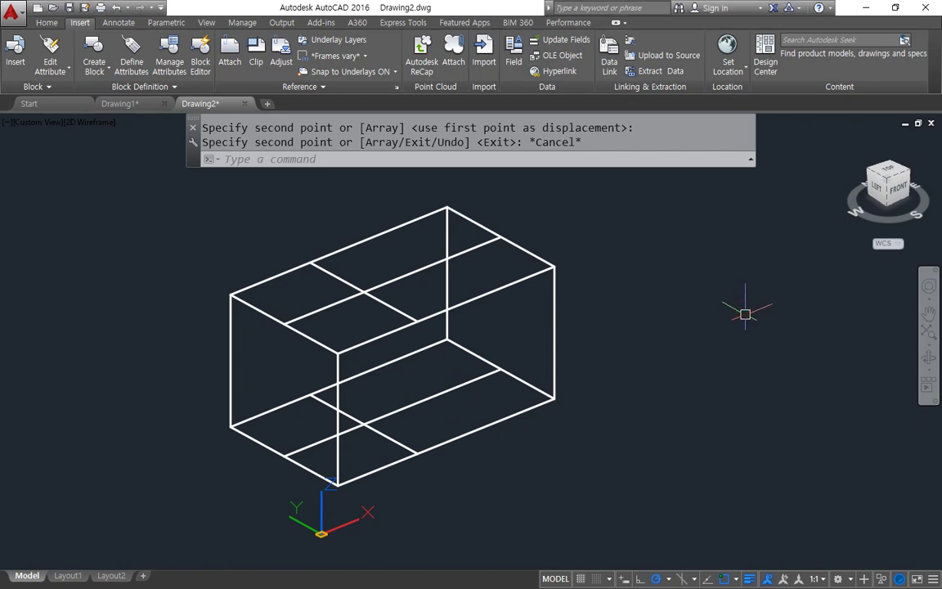
Slice off the box's front-right corner with a three-point plane through the top line intersection and the front and right ends of the base division lines.
{"action": "type", "text": "sl"}
{"action": "key", "text": "Return"}
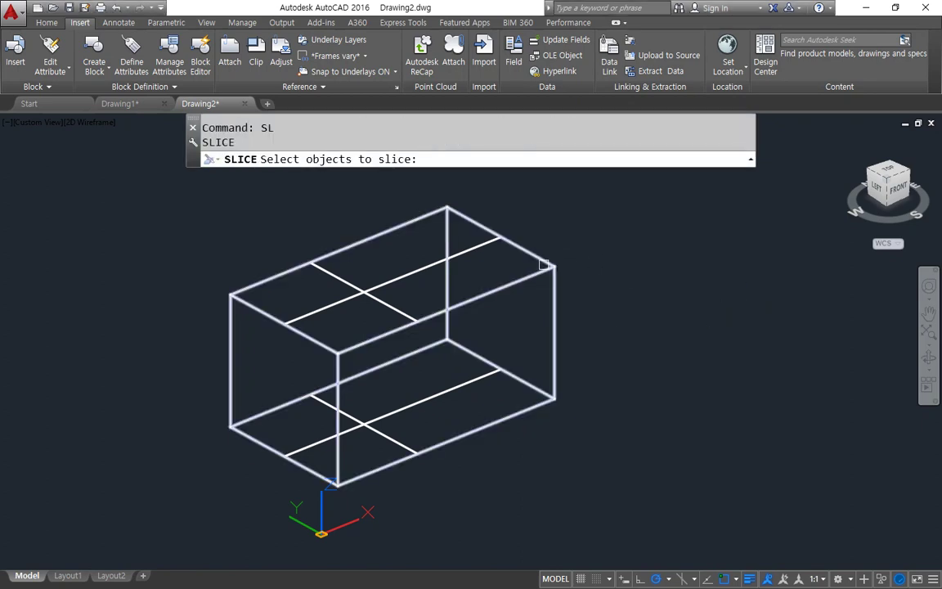
{"action": "left_click", "coordinate": [539, 272]}
{"action": "key", "text": "Return"}
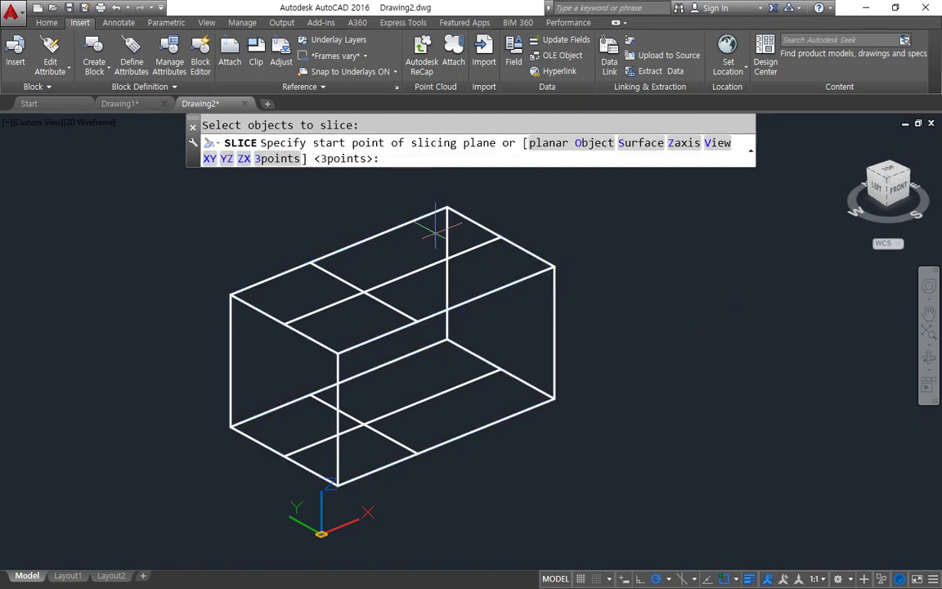
{"action": "key", "text": "Return"}
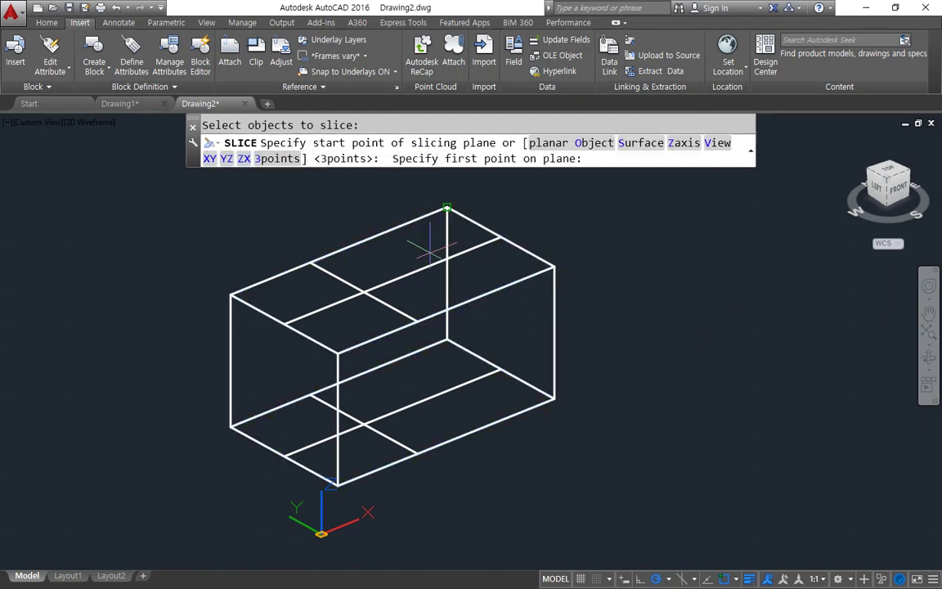
{"action": "left_click", "coordinate": [365, 292]}
{"action": "left_click", "coordinate": [418, 452]}
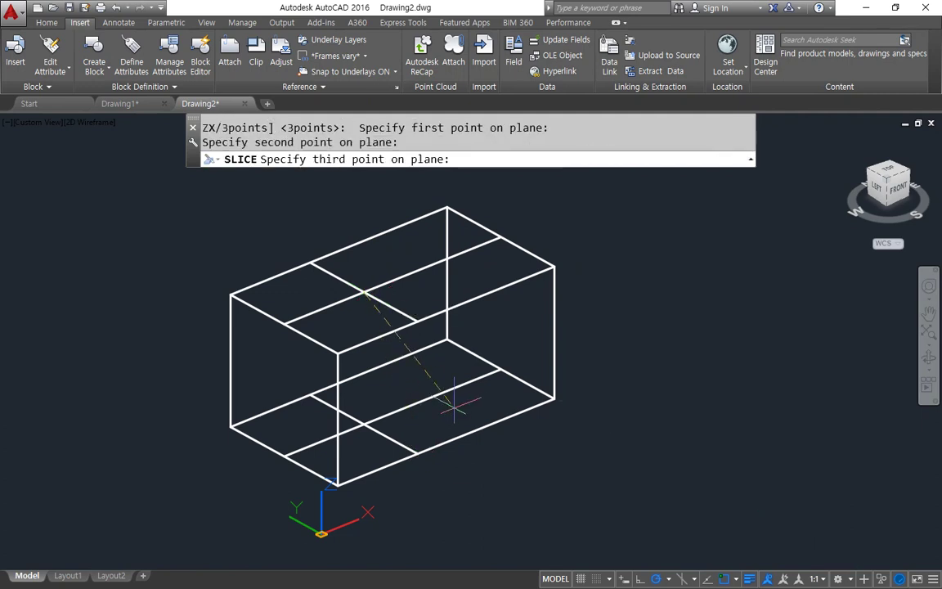
{"action": "left_click", "coordinate": [499, 370]}
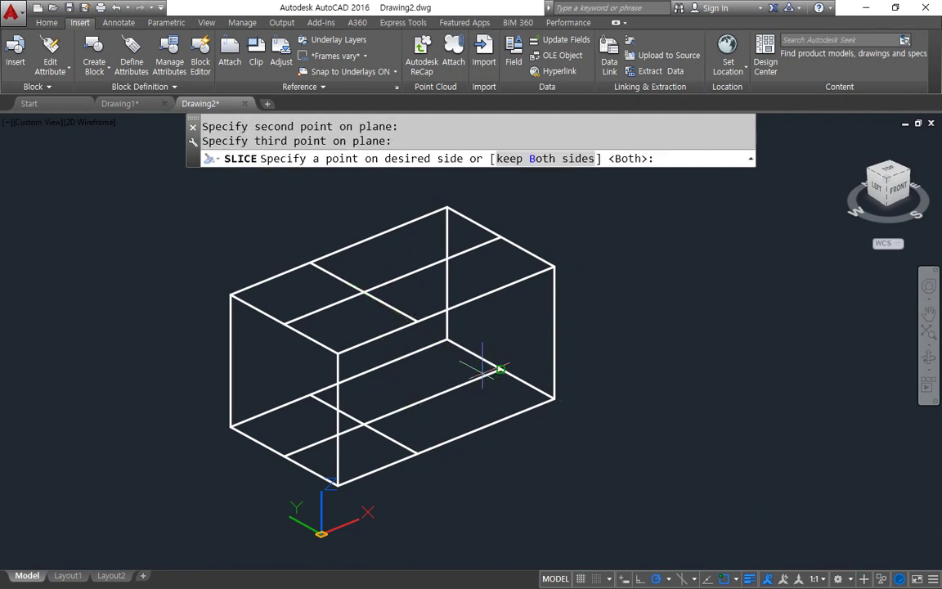
{"action": "left_click", "coordinate": [189, 442]}
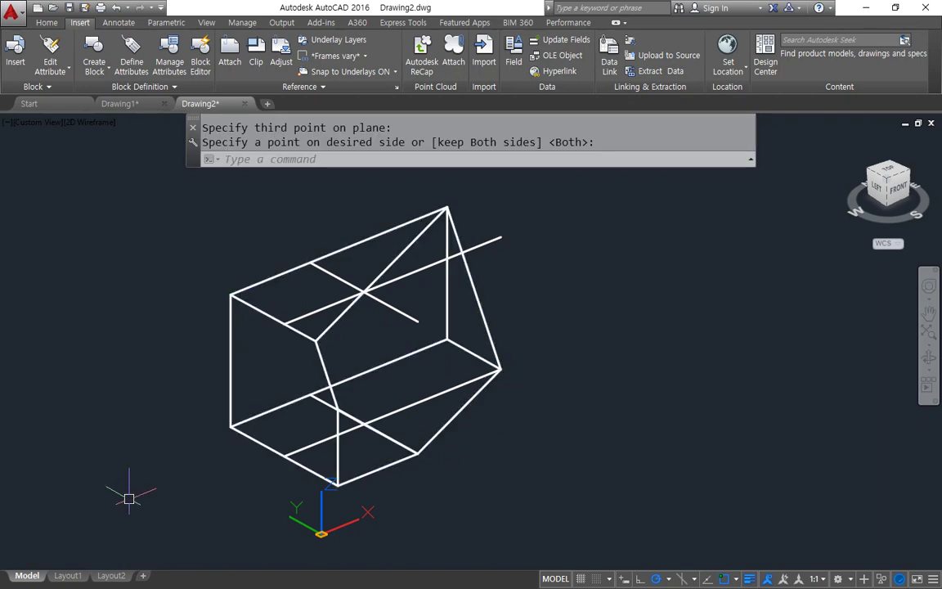
Try to slice the solid using only the top line intersection and the left end of the base's lengthwise line, and undo the cut.
{"action": "key", "text": "Return"}
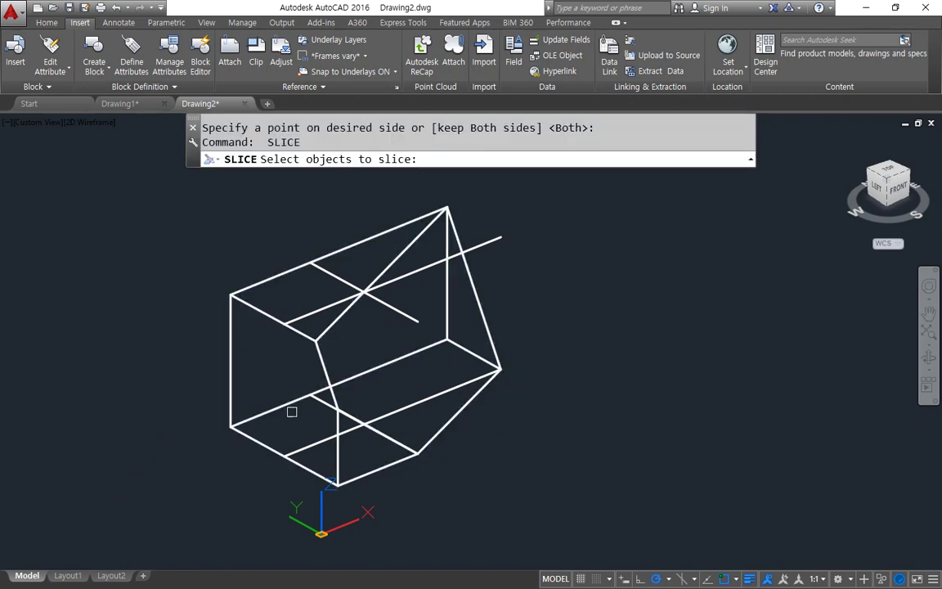
{"action": "left_click", "coordinate": [320, 361]}
{"action": "key", "text": "Return"}
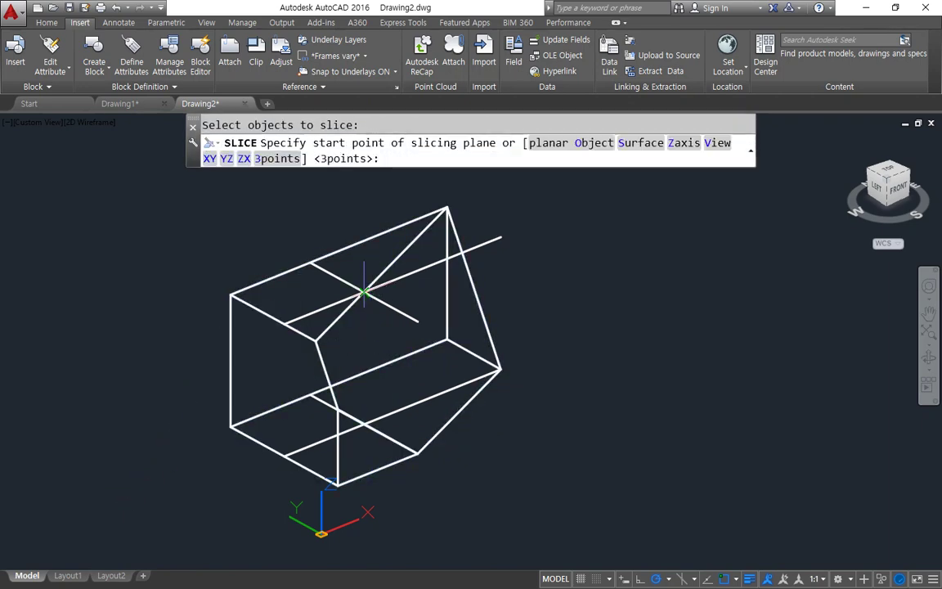
{"action": "left_click", "coordinate": [364, 292]}
{"action": "left_click", "coordinate": [285, 454]}
{"action": "left_click", "coordinate": [520, 373]}
{"action": "key", "text": "ctrl+z"}
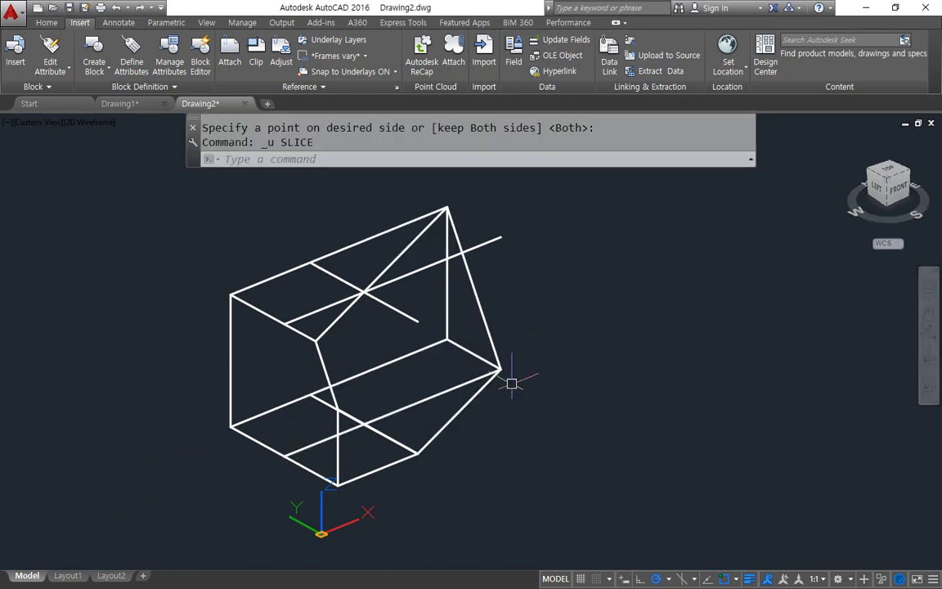
Slice off the front-left corner with a three-point plane through the top line intersection and the front and left ends of the base division lines.
{"action": "type", "text": "sl"}
{"action": "key", "text": "Return"}
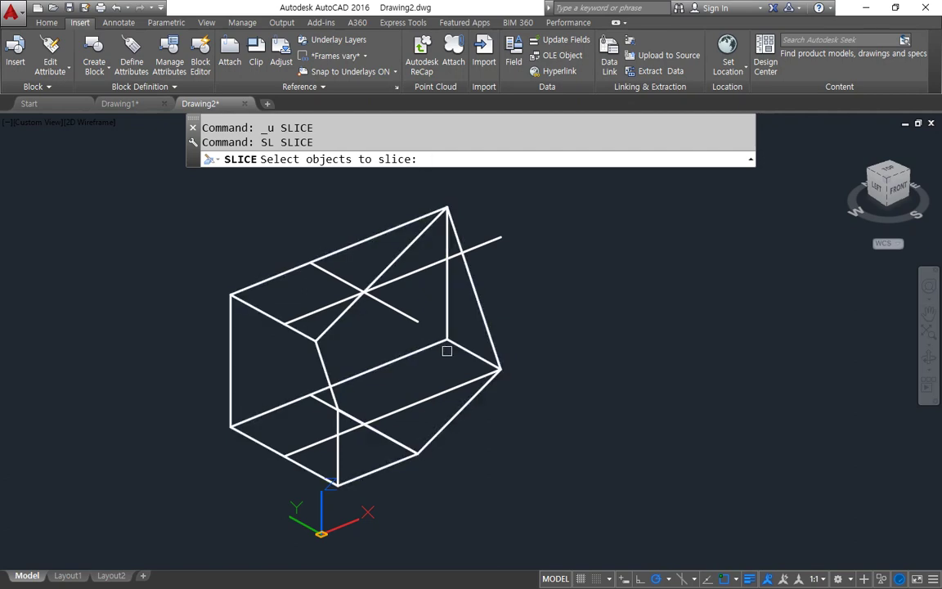
{"action": "left_click", "coordinate": [471, 278]}
{"action": "key", "text": "Return"}
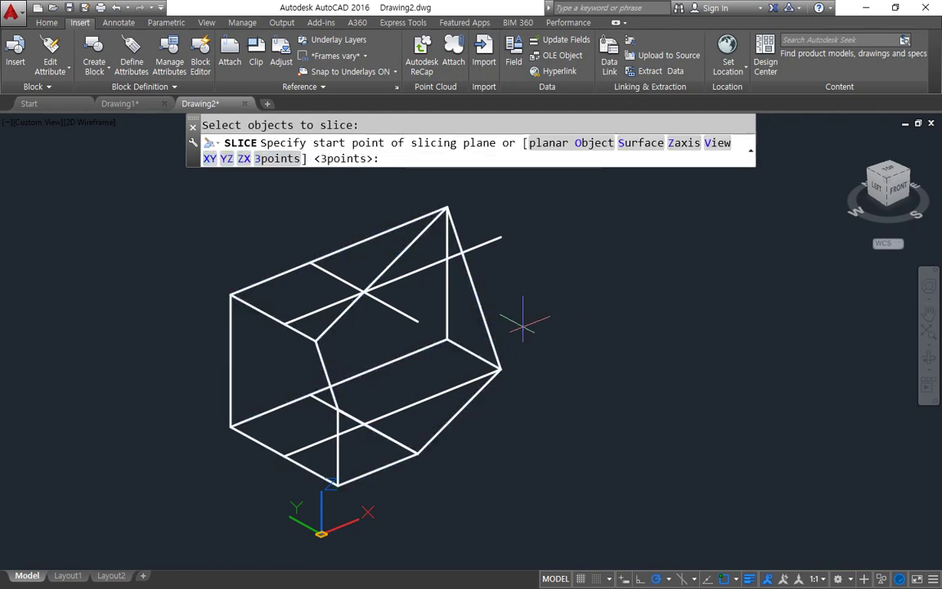
{"action": "key", "text": "Return"}
{"action": "left_click", "coordinate": [364, 292]}
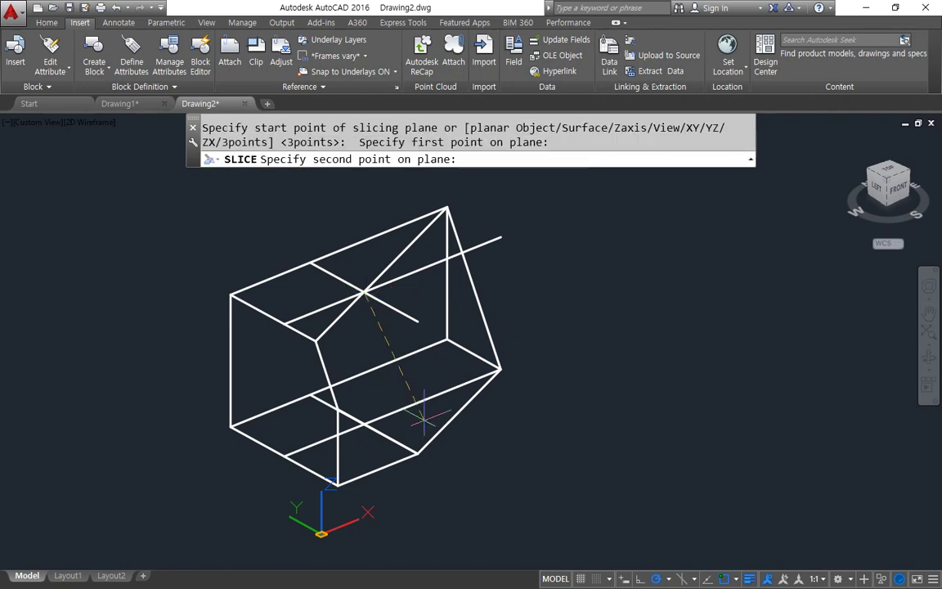
{"action": "left_click", "coordinate": [418, 452]}
{"action": "left_click", "coordinate": [283, 455]}
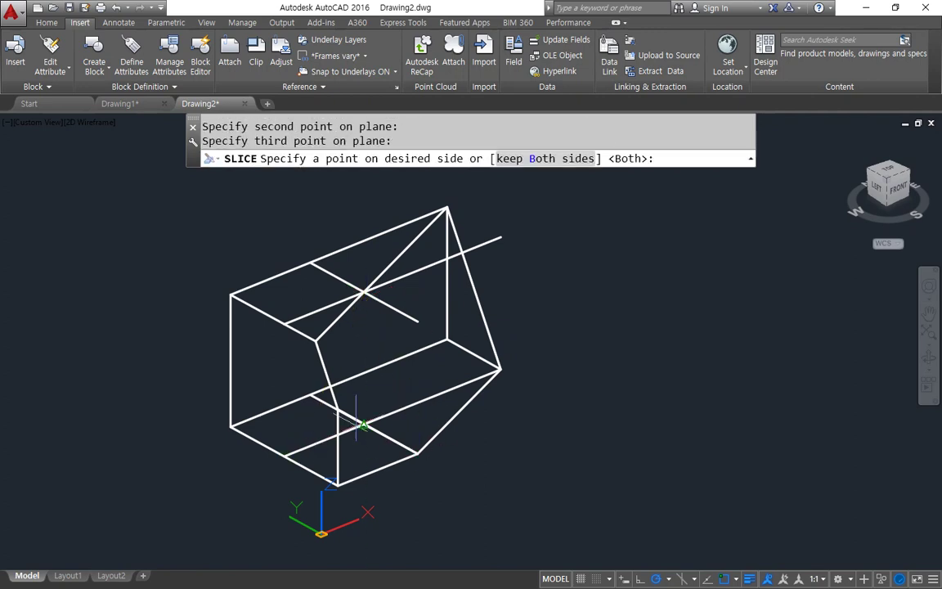
{"action": "key", "text": "Return"}
Slice off the back-left corner with a three-point plane through the top line intersection and the left and back ends of the base division lines.
{"action": "key", "text": "Return"}
{"action": "key", "text": "Return"}
{"action": "left_click", "coordinate": [383, 350]}
{"action": "key", "text": "Return"}
{"action": "key", "text": "Return"}
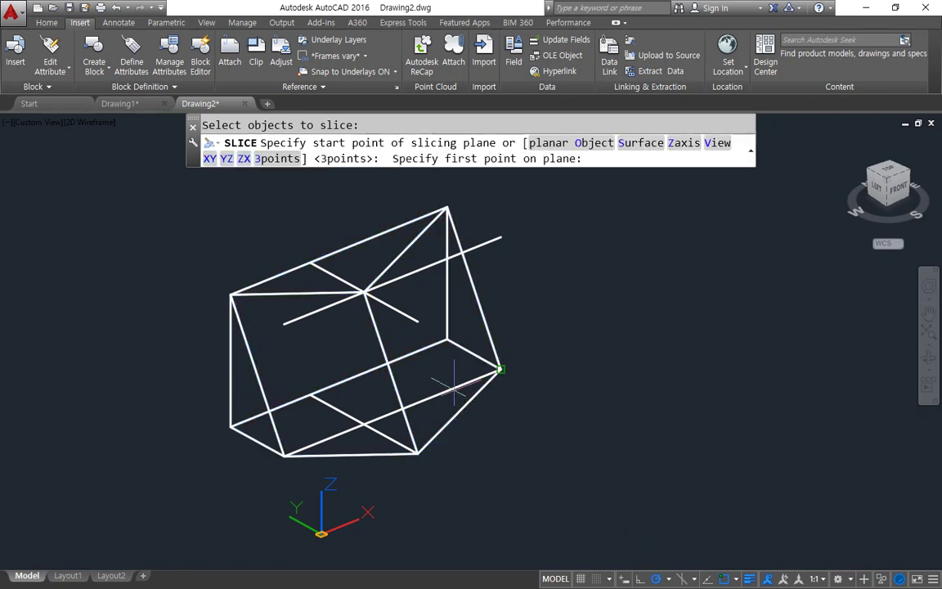
{"action": "left_click", "coordinate": [365, 293]}
{"action": "left_click", "coordinate": [284, 456]}
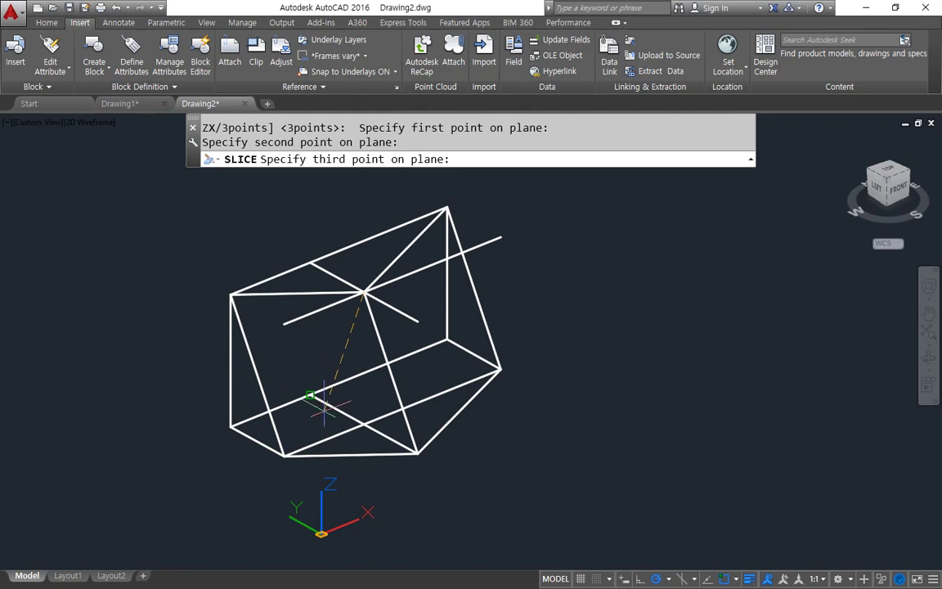
{"action": "left_click", "coordinate": [311, 396]}
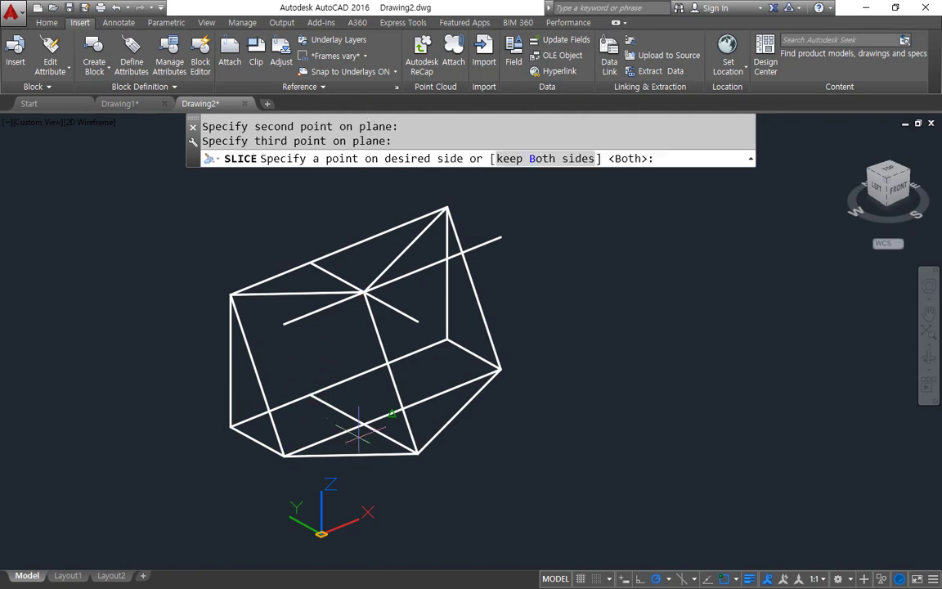
{"action": "left_click", "coordinate": [417, 454]}
Try to slice the solid using only the top line intersection and the back end of the base's crosswise line, and undo the cut.
{"action": "key", "text": "Return"}
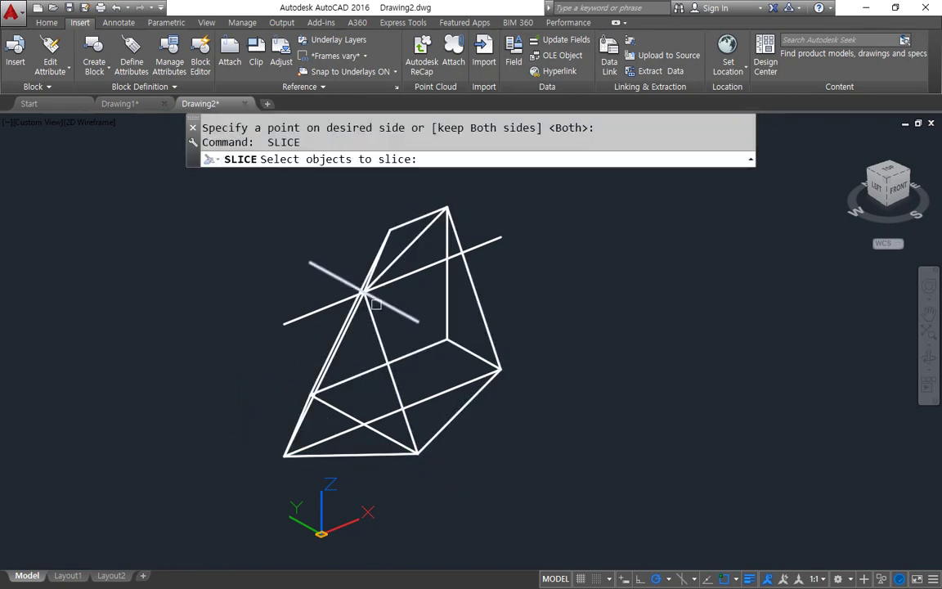
{"action": "left_click", "coordinate": [412, 250]}
{"action": "key", "text": "Return"}
{"action": "left_click", "coordinate": [364, 288]}
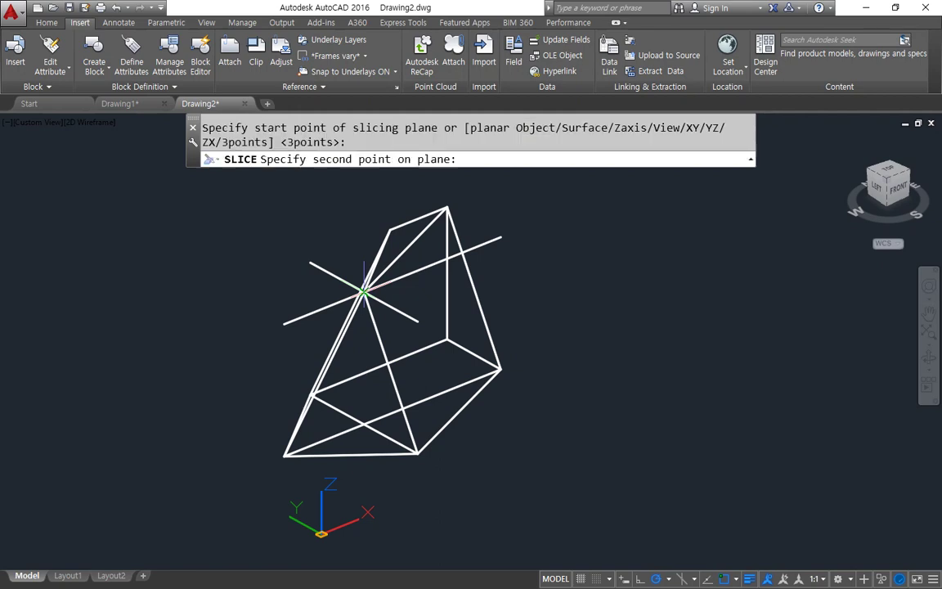
{"action": "middle_click_drag", "start_coordinate": [353, 419], "coordinate": [354, 404], "text": "shift"}
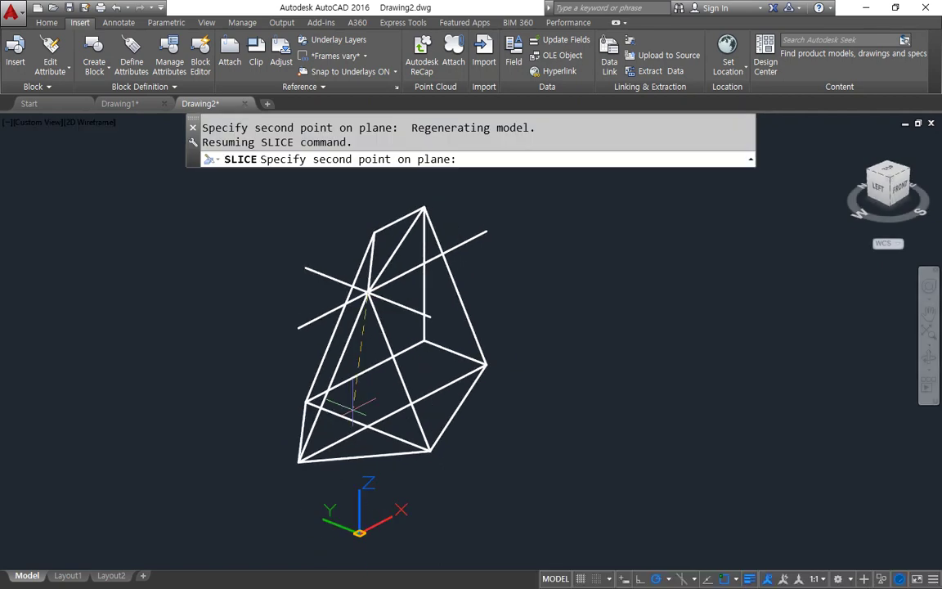
{"action": "left_click", "coordinate": [305, 401]}
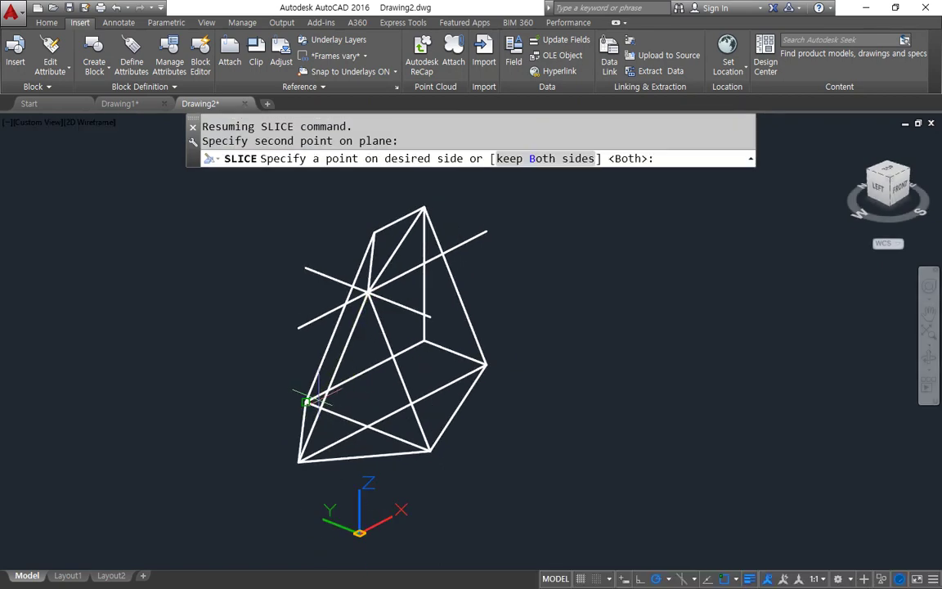
{"action": "left_click", "coordinate": [486, 366]}
{"action": "key", "text": "ctrl+z"}
Slice off the back-right corner with a three-point plane through the top line intersection and the right and back ends of the base division lines.
{"action": "middle_click_drag", "start_coordinate": [257, 412], "coordinate": [293, 418], "text": "shift"}
{"action": "type", "text": "sli"}
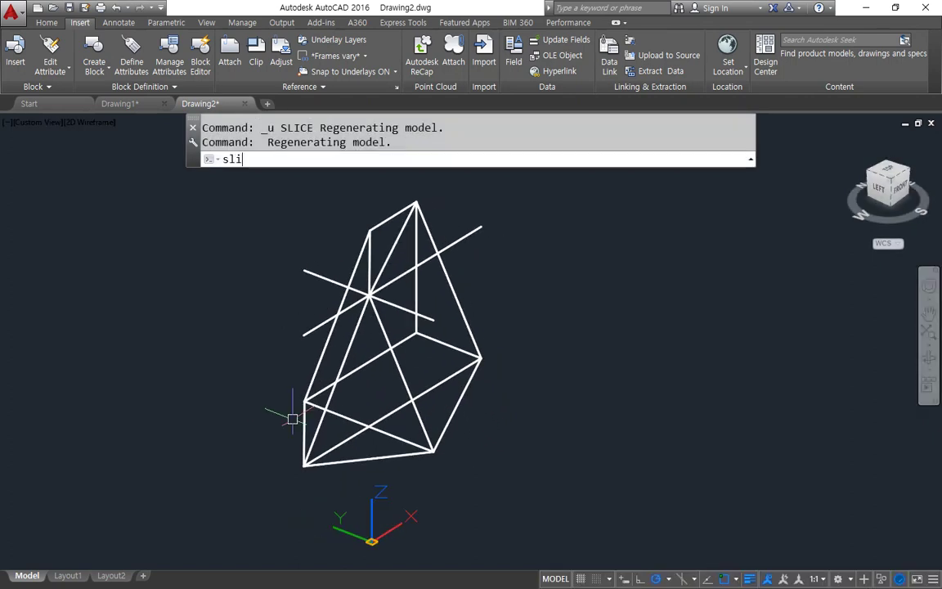
{"action": "key", "text": "Return"}
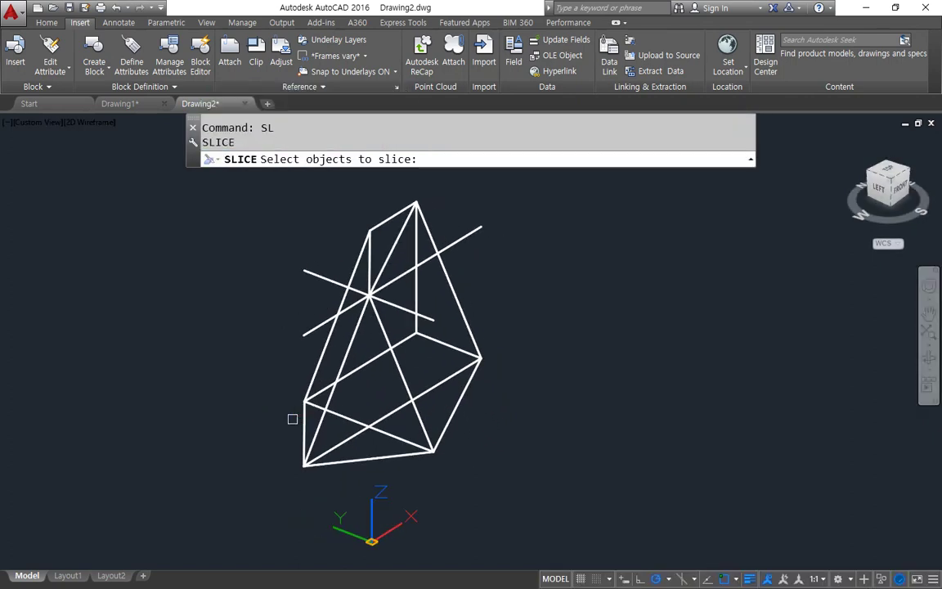
{"action": "left_click", "coordinate": [357, 362]}
{"action": "key", "text": "Return"}
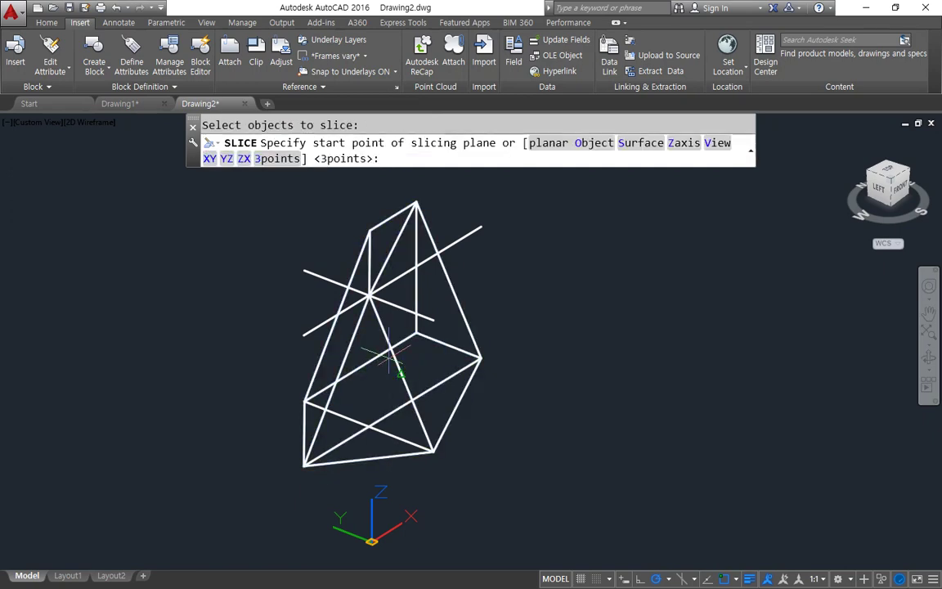
{"action": "key", "text": "Return"}
{"action": "left_click", "coordinate": [370, 296]}
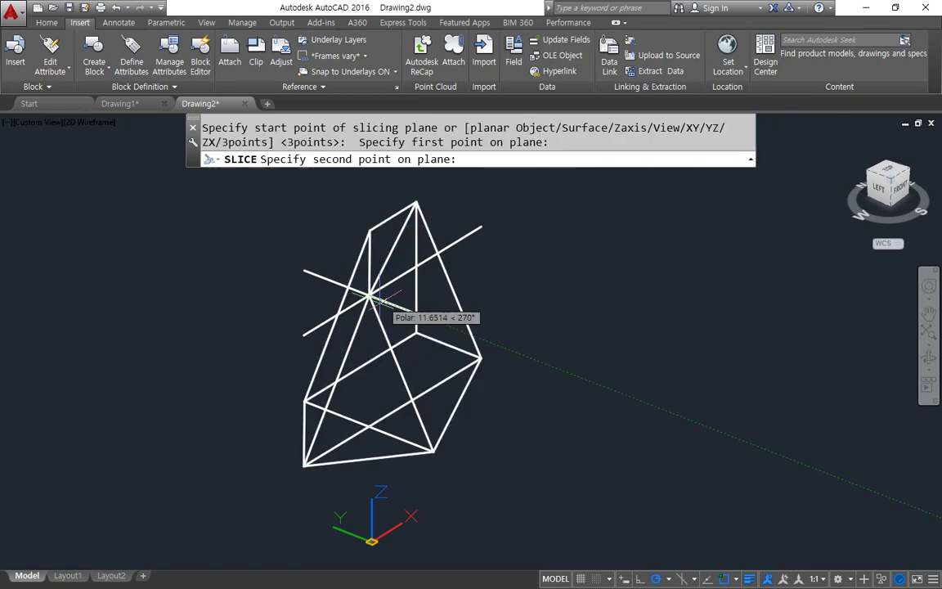
{"action": "left_click", "coordinate": [481, 358]}
{"action": "middle_click_drag", "start_coordinate": [432, 449], "coordinate": [353, 483], "text": "shift"}
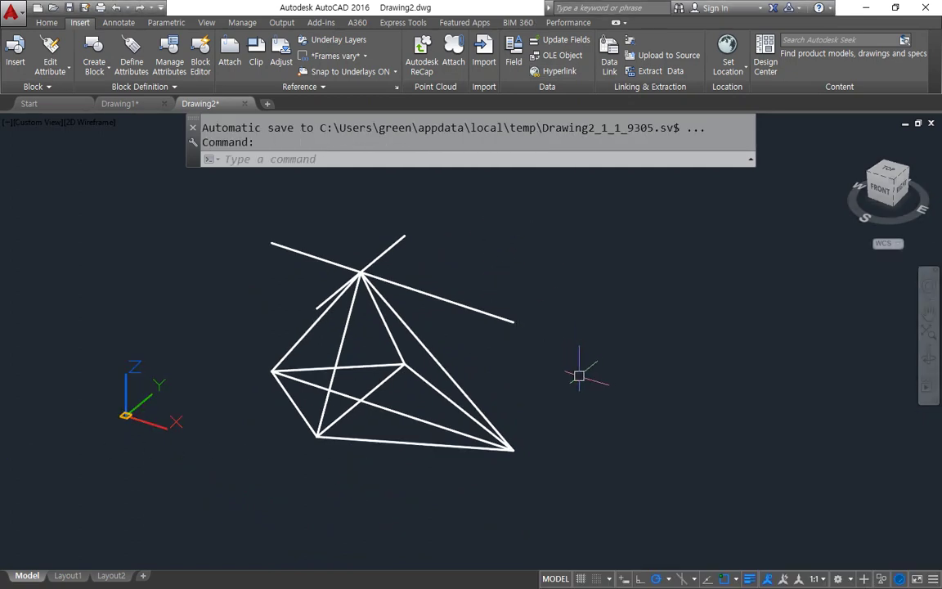
Offset the crosswise lines at the base and at the top by 77 toward the right end of the pyramid.
{"action": "type", "text": "o"}
{"action": "key", "text": "Return"}
{"action": "type", "text": "77"}
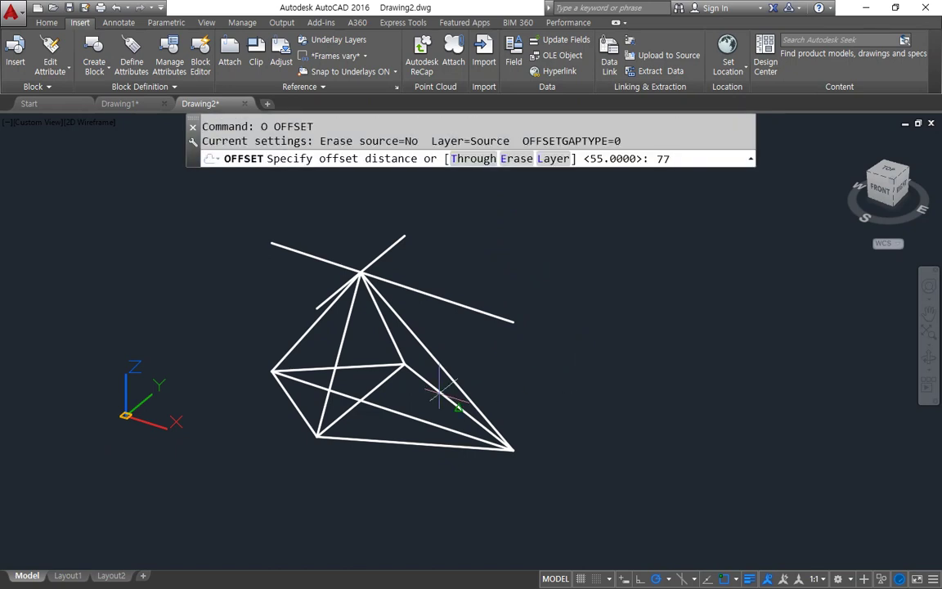
{"action": "key", "text": "Return"}
{"action": "left_click", "coordinate": [360, 400]}
{"action": "left_click", "coordinate": [629, 381]}
{"action": "left_click", "coordinate": [413, 239]}
{"action": "left_click", "coordinate": [523, 278]}
{"action": "key", "text": "Escape"}
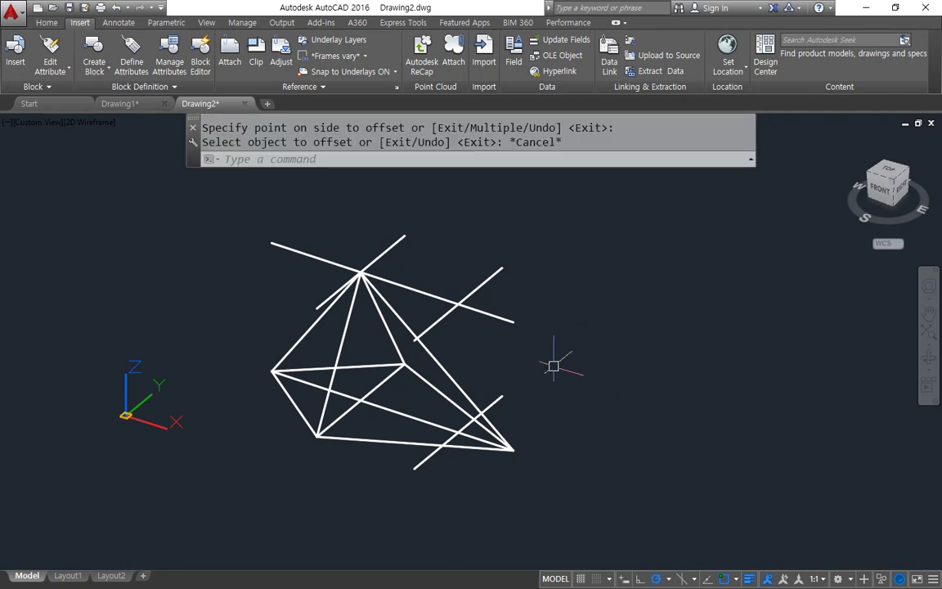
Connect the matching ends of the two offset crosswise lines with vertical lines to form a rectangular frame.
{"action": "type", "text": "l"}
{"action": "key", "text": "Return"}
{"action": "left_click", "coordinate": [502, 396]}
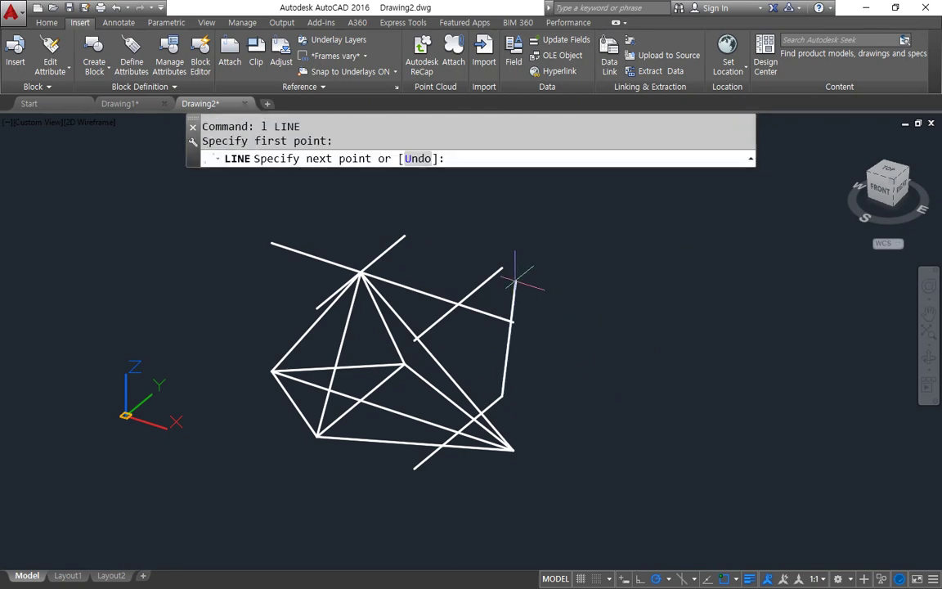
{"action": "left_click", "coordinate": [502, 269]}
{"action": "key", "text": "Return"}
{"action": "key", "text": "Return"}
{"action": "left_click", "coordinate": [415, 338]}
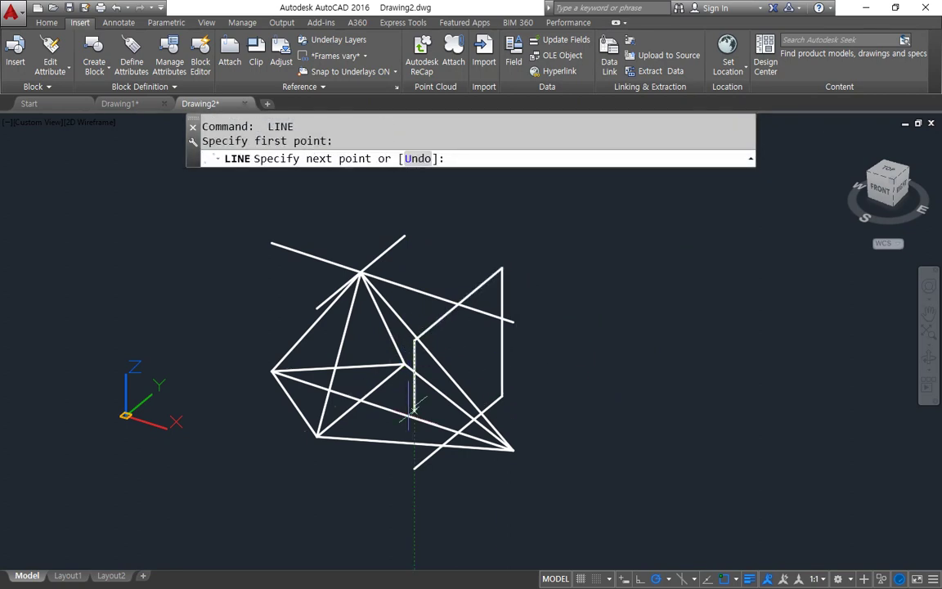
{"action": "left_click", "coordinate": [414, 467]}
{"action": "key", "text": "Return"}
{"action": "middle_click_drag", "start_coordinate": [448, 465], "coordinate": [395, 480], "text": "shift"}
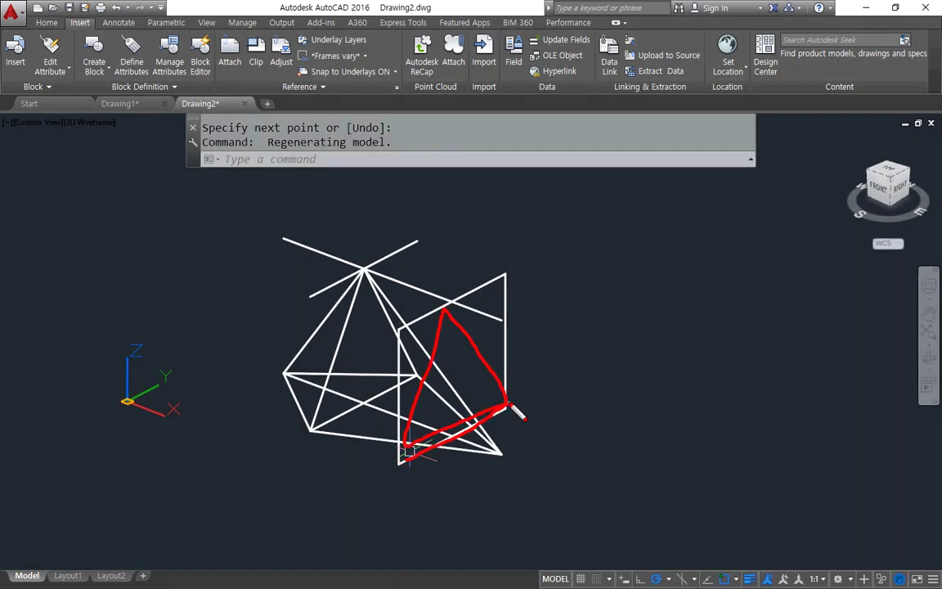
Sketch a line along X in the empty space beside the pyramid and a perpendicular line from its midpoint along Y.
{"action": "middle_click_drag", "start_coordinate": [409, 451], "coordinate": [530, 402], "text": "shift"}
{"action": "scroll", "coordinate": [626, 408], "scroll_direction": "up", "scroll_amount": 2}
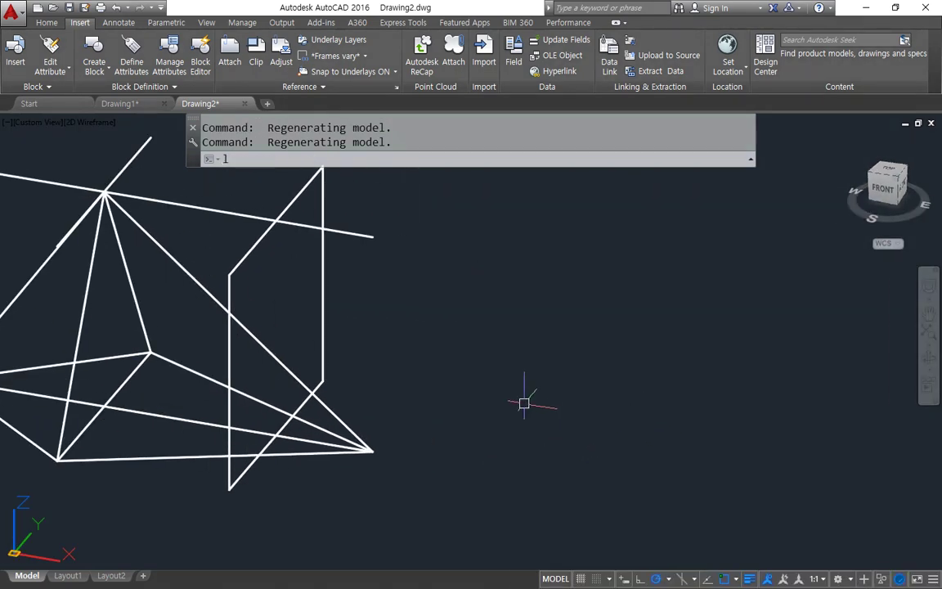
{"action": "type", "text": "l"}
{"action": "key", "text": "Return"}
{"action": "left_click", "coordinate": [417, 401]}
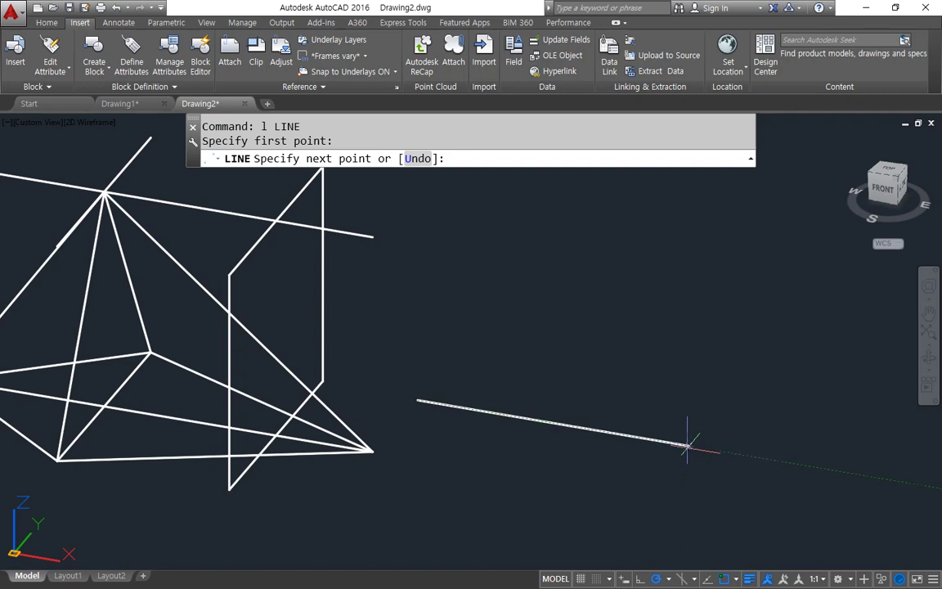
{"action": "left_click", "coordinate": [690, 446]}
{"action": "key", "text": "Return"}
{"action": "key", "text": "Return"}
{"action": "left_click", "coordinate": [553, 422]}
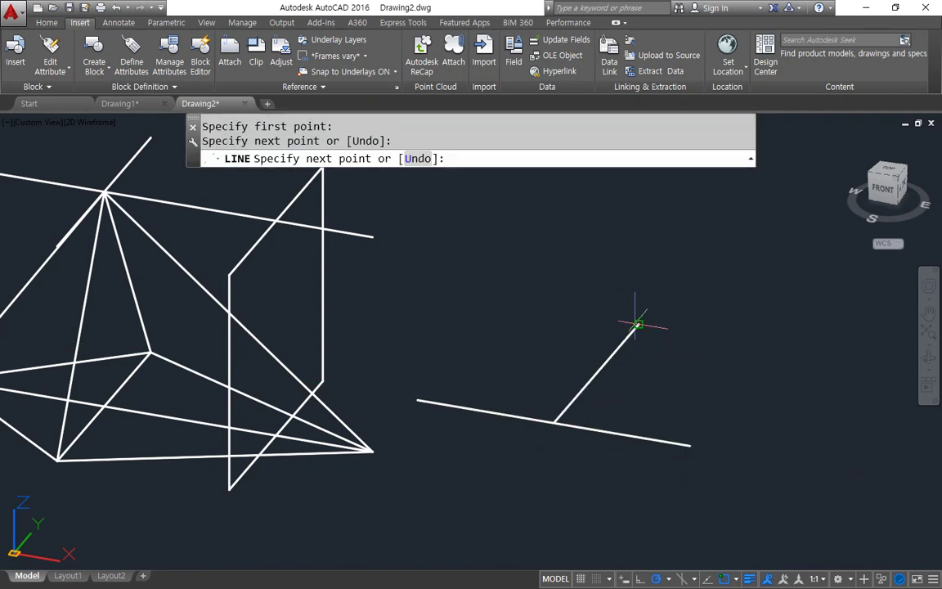
{"action": "left_click", "coordinate": [636, 324]}
{"action": "key", "text": "Escape"}
Offset the perpendicular line by 30 to both sides.
{"action": "scroll", "coordinate": [587, 385], "scroll_direction": "up", "scroll_amount": 5}
{"action": "type", "text": "o"}
{"action": "key", "text": "Return"}
{"action": "type", "text": "30"}
{"action": "key", "text": "Return"}
{"action": "left_click", "coordinate": [561, 405]}
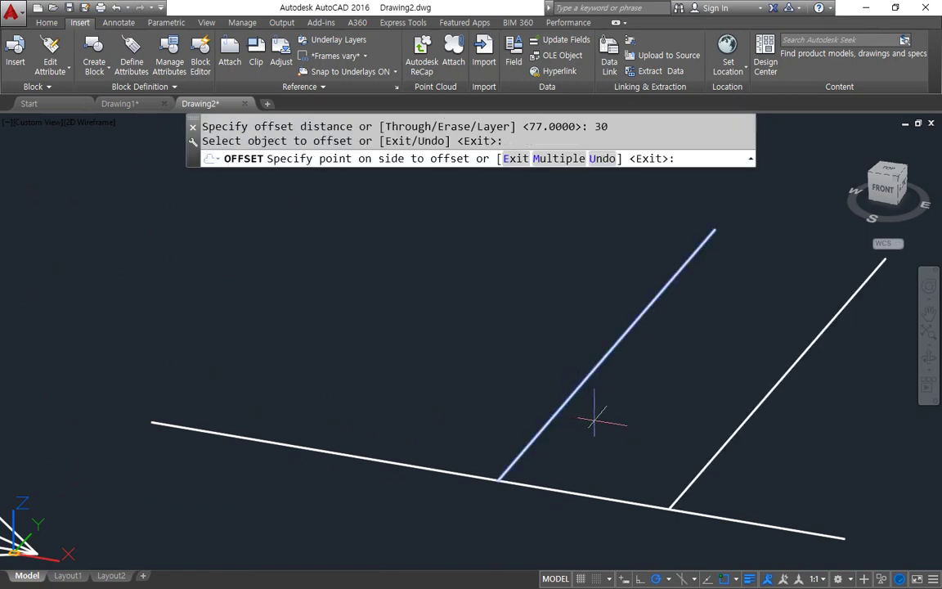
{"action": "left_click", "coordinate": [531, 405]}
{"action": "key", "text": "Return"}
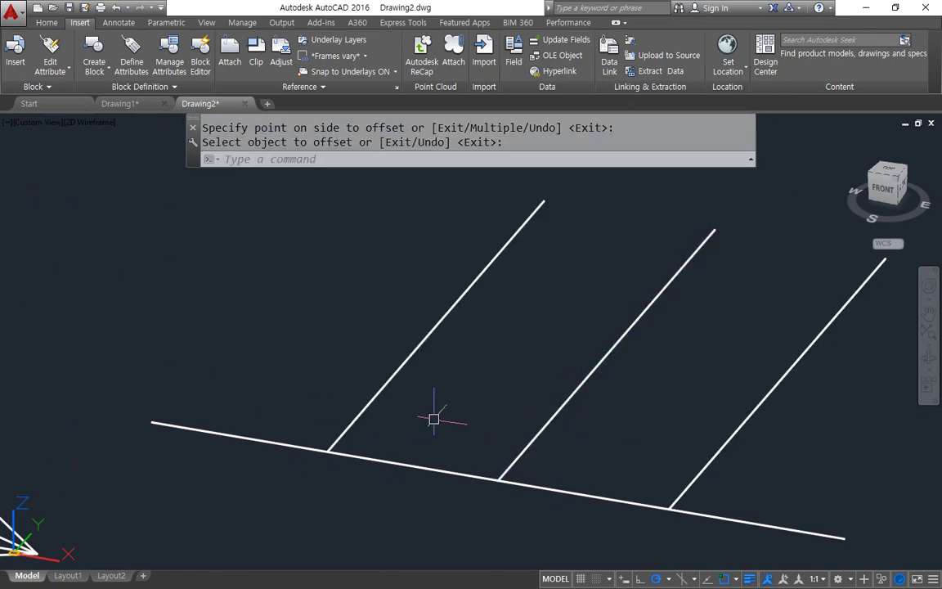
Offset the profile's baseline by 10 toward the perpendicular lines.
{"action": "type", "text": "o"}
{"action": "key", "text": "Return"}
{"action": "type", "text": "10"}
{"action": "key", "text": "Return"}
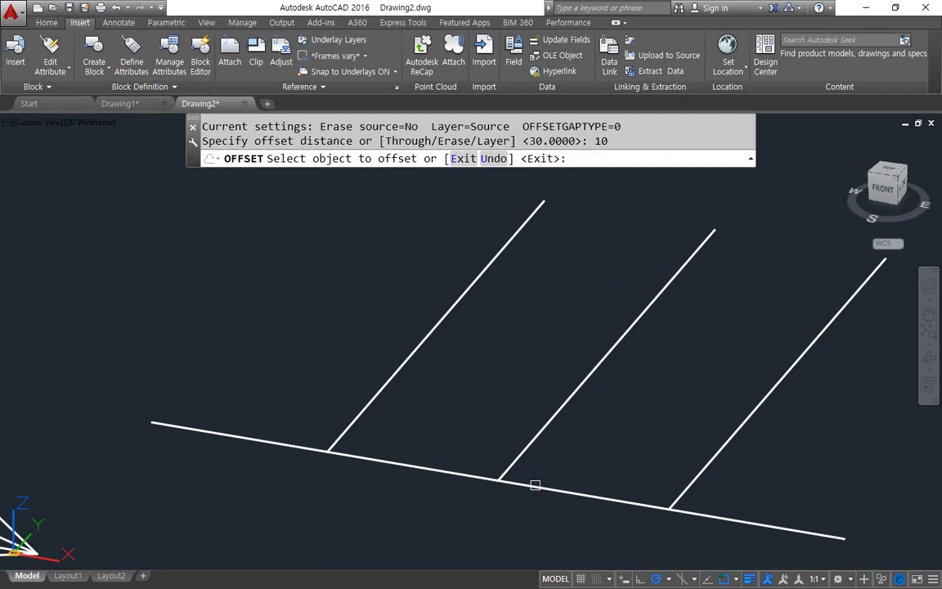
{"action": "left_click", "coordinate": [534, 486]}
{"action": "left_click", "coordinate": [588, 456]}
{"action": "key", "text": "Return"}
{"action": "key", "text": "Escape"}
In the top view, trim the ends of both horizontal lines that extend beyond the outer vertical lines.
{"action": "middle_click_drag", "start_coordinate": [390, 468], "coordinate": [458, 501], "text": "shift"}
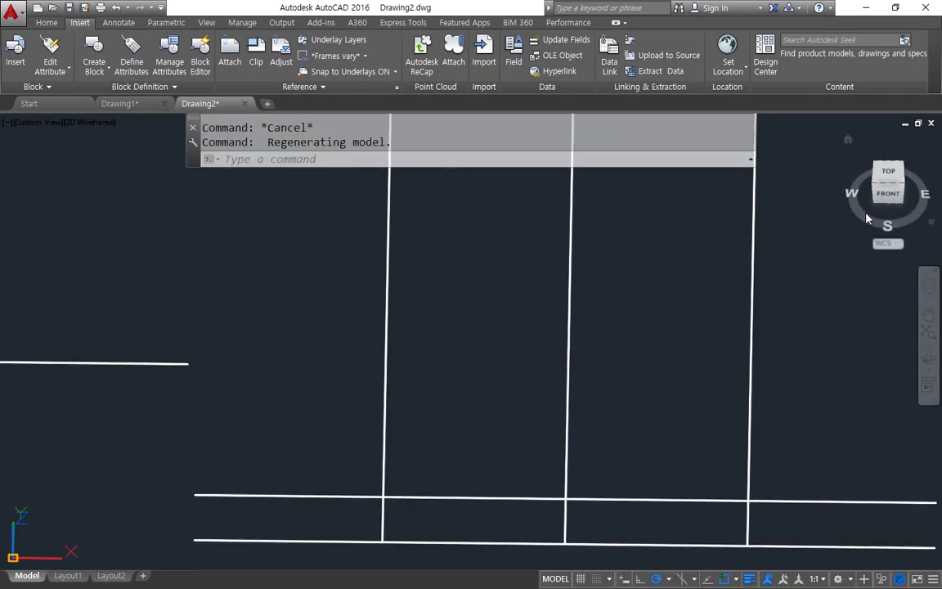
{"action": "left_click", "coordinate": [890, 174]}
{"action": "scroll", "coordinate": [575, 316], "scroll_direction": "up", "scroll_amount": 6}
{"action": "scroll", "coordinate": [642, 352], "scroll_direction": "down", "scroll_amount": 3}
{"action": "middle_click_drag", "start_coordinate": [652, 346], "coordinate": [541, 341]}
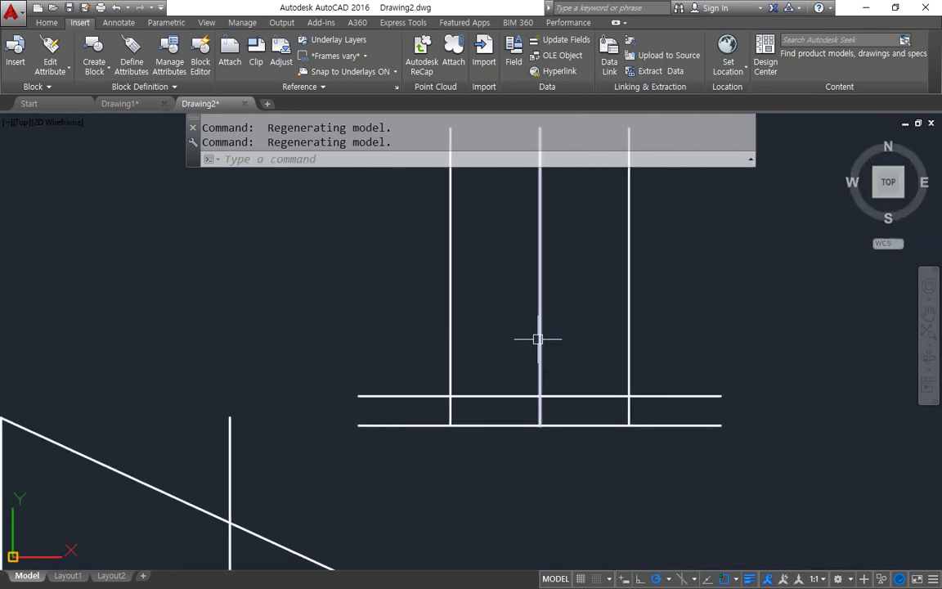
{"action": "type", "text": "tr"}
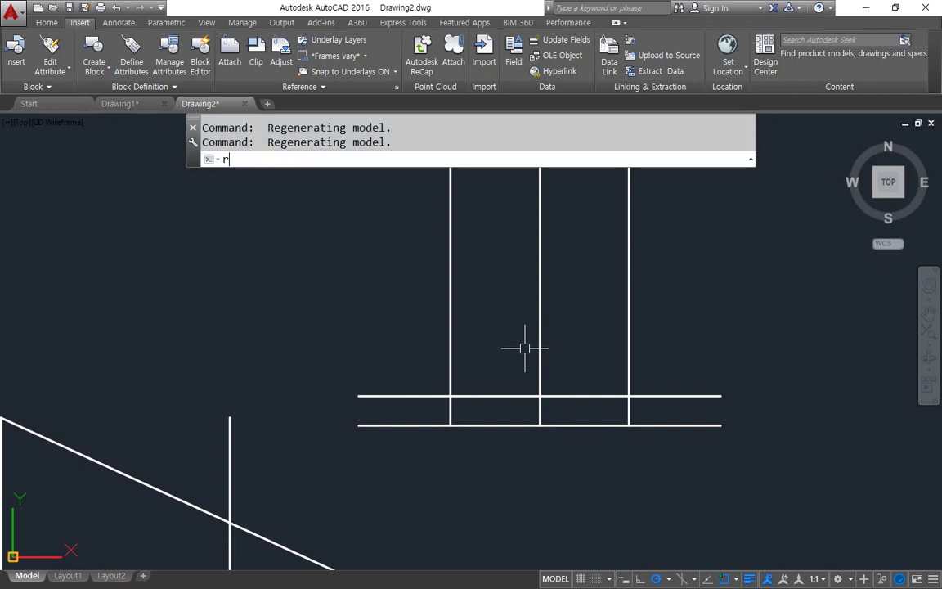
{"action": "key", "text": "space"}
{"action": "key", "text": "space"}
{"action": "left_click", "coordinate": [730, 453]}
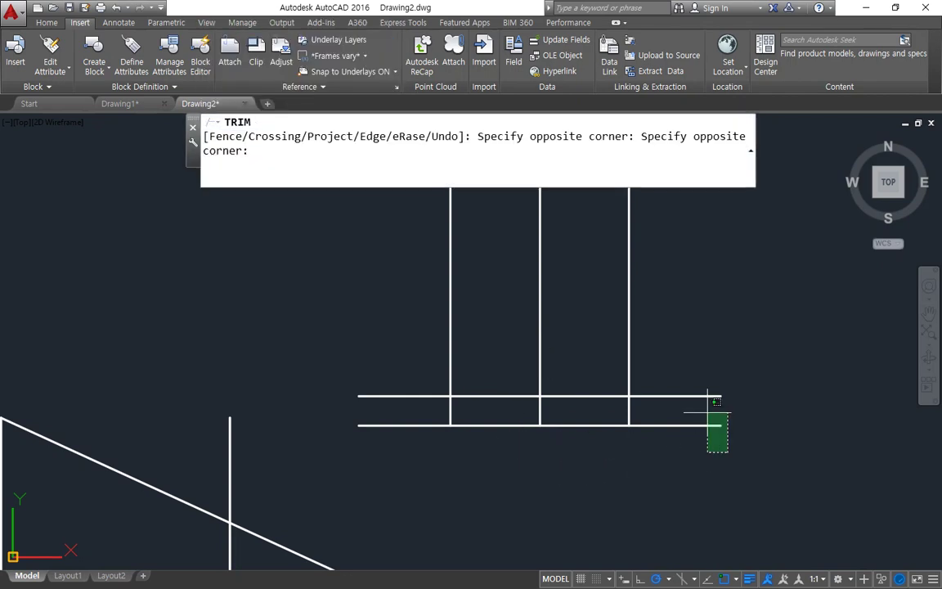
{"action": "left_click", "coordinate": [657, 370]}
{"action": "left_click", "coordinate": [406, 326]}
{"action": "left_click", "coordinate": [308, 428]}
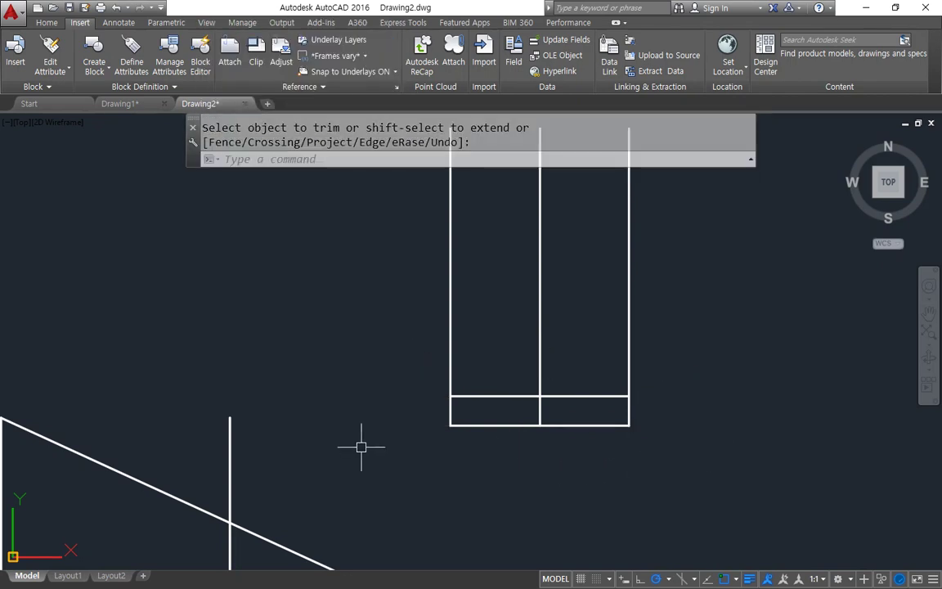
Rotate the right vertical line by 24 degrees about the right end of the upper horizontal line.
{"action": "type", "text": "ro"}
{"action": "key", "text": "space"}
{"action": "left_click", "coordinate": [626, 371]}
{"action": "key", "text": "space"}
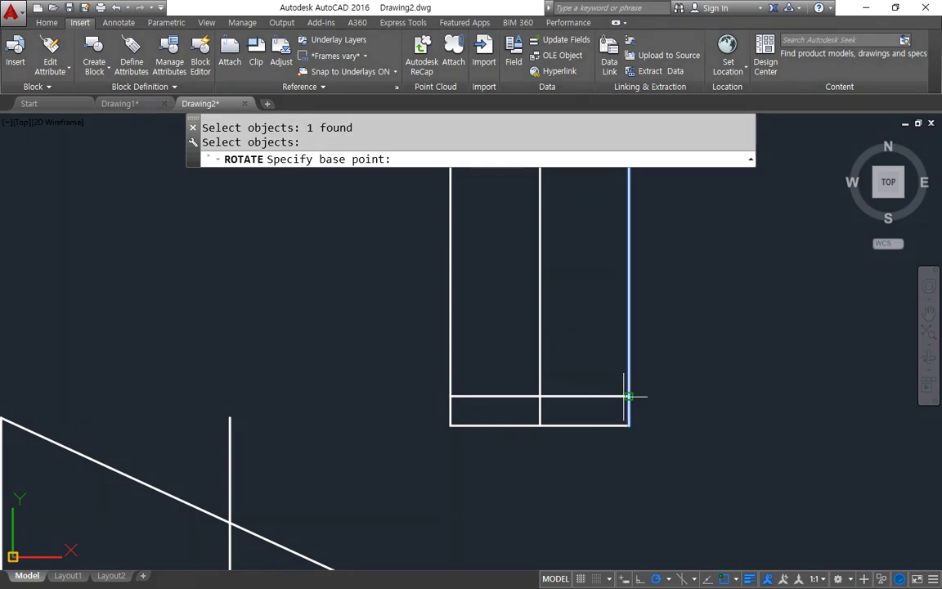
{"action": "left_click", "coordinate": [628, 397]}
{"action": "type", "text": "2"}
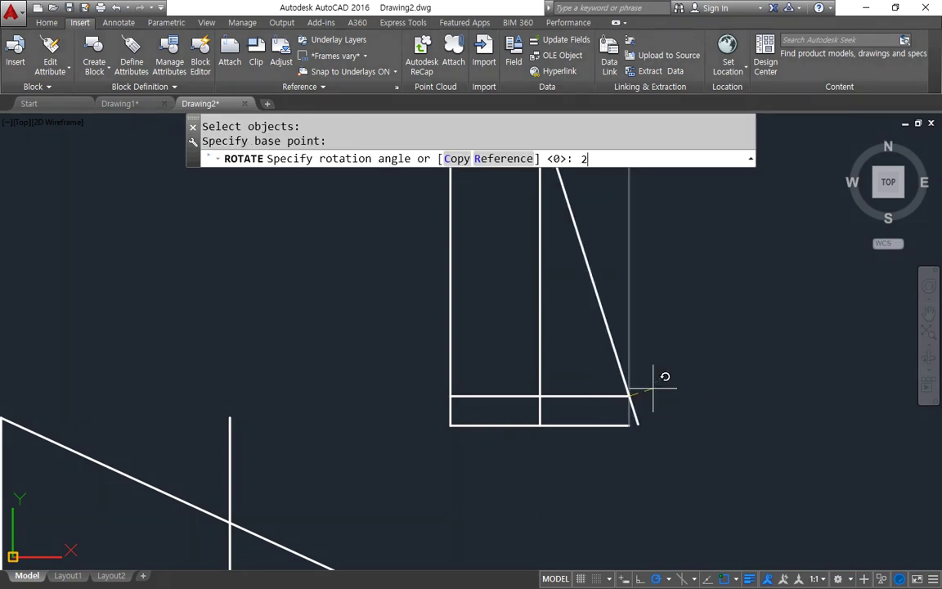
{"action": "type", "text": "4"}
{"action": "key", "text": "Return"}
Rotate the left vertical line by -24 degrees about the left end of the upper horizontal line.
{"action": "key", "text": "Return"}
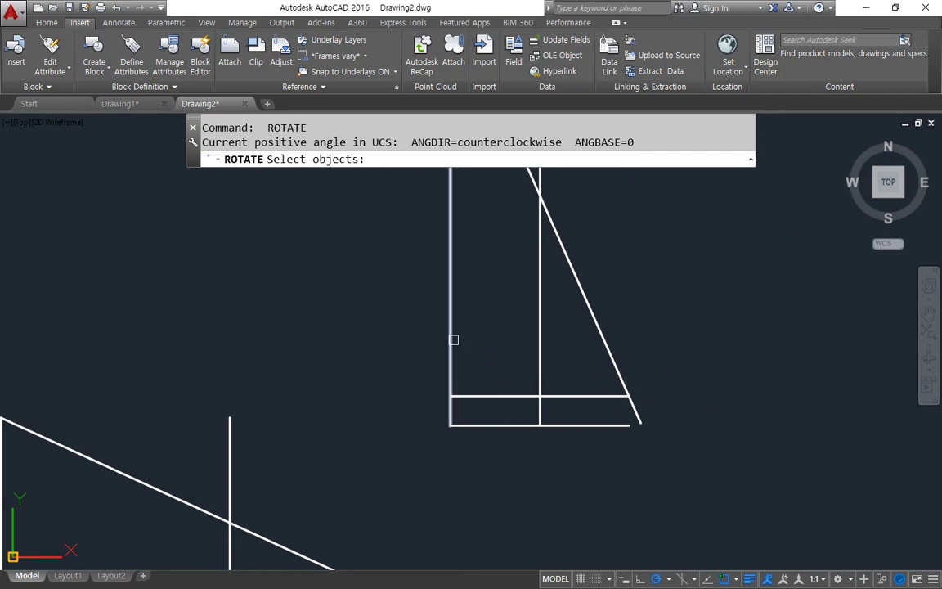
{"action": "left_click", "coordinate": [453, 339]}
{"action": "key", "text": "Return"}
{"action": "left_click", "coordinate": [449, 396]}
{"action": "type", "text": "-24"}
{"action": "key", "text": "Return"}
Fillet the two slanted lines and the upper horizontal line into sharp corners to close the triangle.
{"action": "type", "text": "f"}
{"action": "key", "text": "Return"}
{"action": "left_click", "coordinate": [582, 295]}
{"action": "left_click", "coordinate": [510, 260]}
{"action": "key", "text": "Return"}
{"action": "left_click", "coordinate": [475, 343]}
{"action": "left_click", "coordinate": [495, 398]}
{"action": "key", "text": "Return"}
{"action": "left_click", "coordinate": [578, 396]}
{"action": "left_click", "coordinate": [617, 381]}
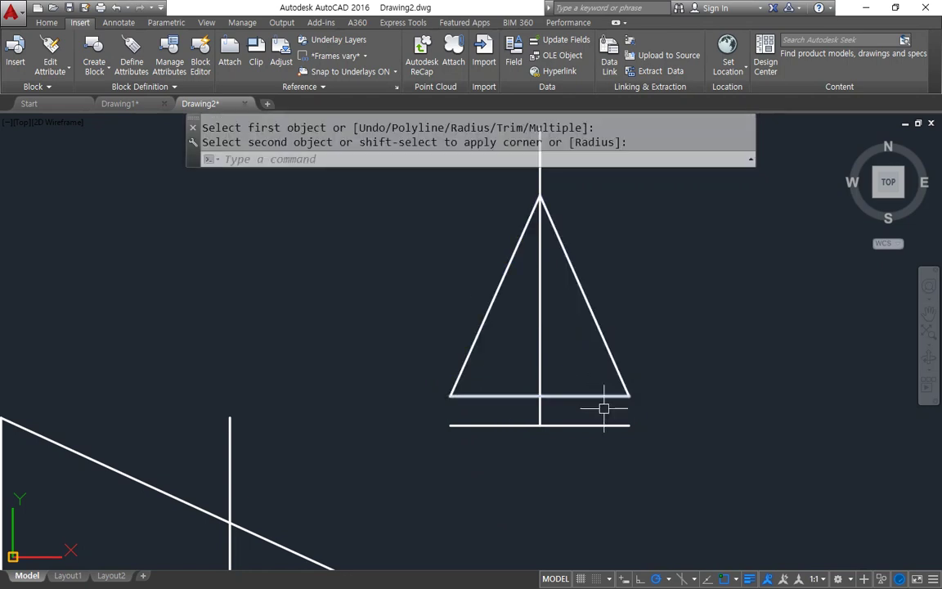
Trim the part of the centre line that extends above the triangle's apex.
{"action": "type", "text": "tr"}
{"action": "key", "text": "Return"}
{"action": "key", "text": "Return"}
{"action": "left_click", "coordinate": [540, 182]}
{"action": "key", "text": "Return"}
Join the triangle's base and two slanted sides into one polyline.
{"action": "type", "text": "j"}
{"action": "key", "text": "Return"}
{"action": "left_click", "coordinate": [586, 399]}
{"action": "left_click", "coordinate": [599, 312]}
{"action": "left_click", "coordinate": [599, 312]}
{"action": "left_click", "coordinate": [572, 400]}
{"action": "left_click", "coordinate": [464, 358]}
{"action": "key", "text": "Return"}
{"action": "scroll", "coordinate": [498, 357], "scroll_direction": "down", "scroll_amount": 4}
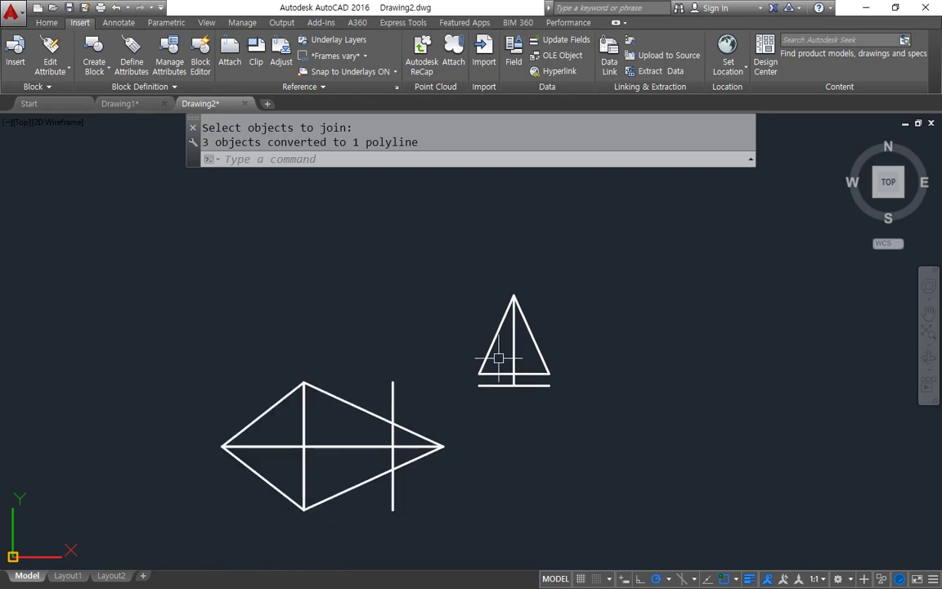
Align the triangle and its helper lines to the vertical frame, matching centre line bottom, apex and baseline end to bottom midpoint, top midpoint and front-bottom corner.
{"action": "mouse_move", "coordinate": [479, 413]}
{"action": "left_mouse_down"}
{"action": "mouse_move", "coordinate": [446, 273]}
{"action": "mouse_move", "coordinate": [631, 395]}
{"action": "mouse_move", "coordinate": [450, 295]}
{"action": "mouse_move", "coordinate": [570, 434]}
{"action": "left_mouse_up"}
{"action": "key", "text": "Escape"}
{"action": "mouse_move", "coordinate": [400, 496]}
{"action": "middle_mouse_down", "text": "shift"}
{"action": "mouse_move", "coordinate": [357, 472]}
{"action": "mouse_move", "coordinate": [347, 424]}
{"action": "mouse_move", "coordinate": [321, 460]}
{"action": "mouse_move", "coordinate": [297, 445]}
{"action": "mouse_move", "coordinate": [301, 431]}
{"action": "mouse_move", "coordinate": [286, 432]}
{"action": "mouse_move", "coordinate": [286, 419]}
{"action": "mouse_move", "coordinate": [308, 403]}
{"action": "middle_mouse_up", "text": "shift"}
{"action": "key", "text": "Escape"}
{"action": "type", "text": "al"}
{"action": "key", "text": "Return"}
{"action": "left_click", "coordinate": [583, 489]}
{"action": "left_click", "coordinate": [460, 355]}
{"action": "key", "text": "Return"}
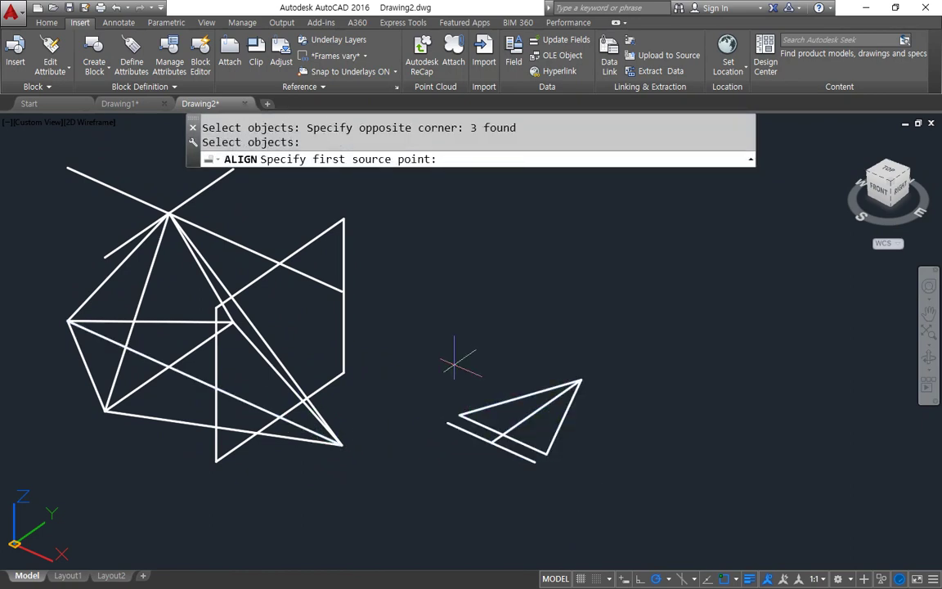
{"action": "left_click", "coordinate": [489, 440]}
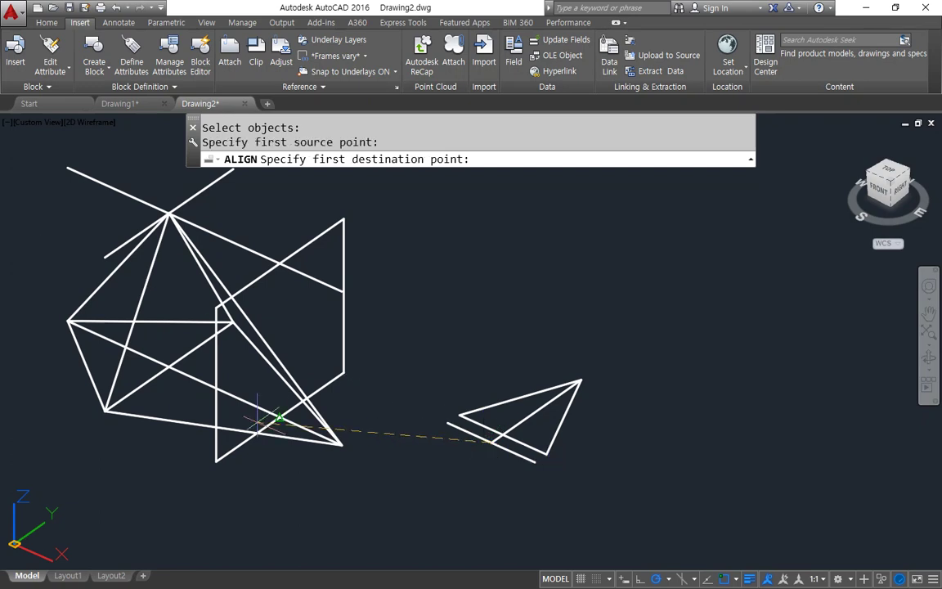
{"action": "left_click", "coordinate": [279, 420]}
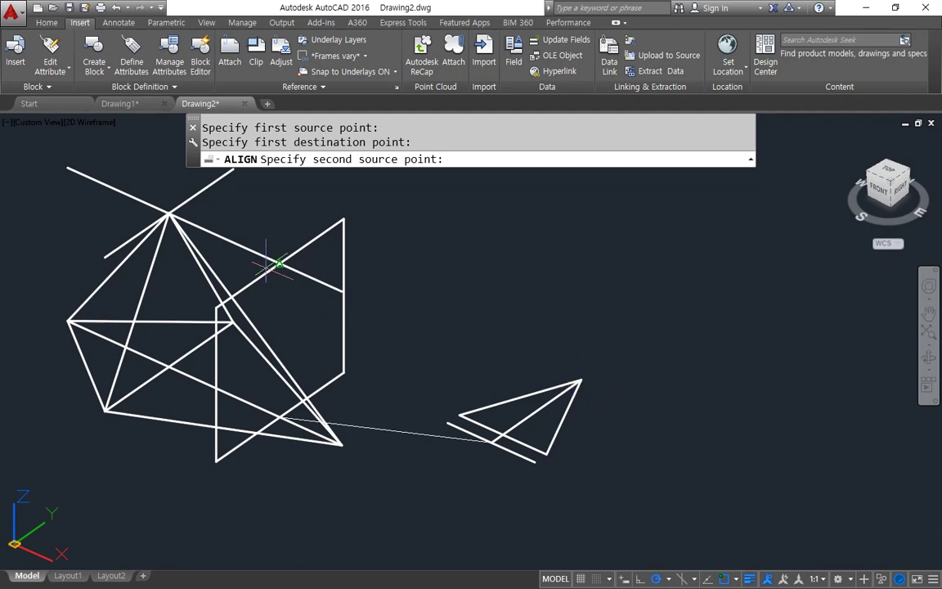
{"action": "left_click", "coordinate": [580, 381]}
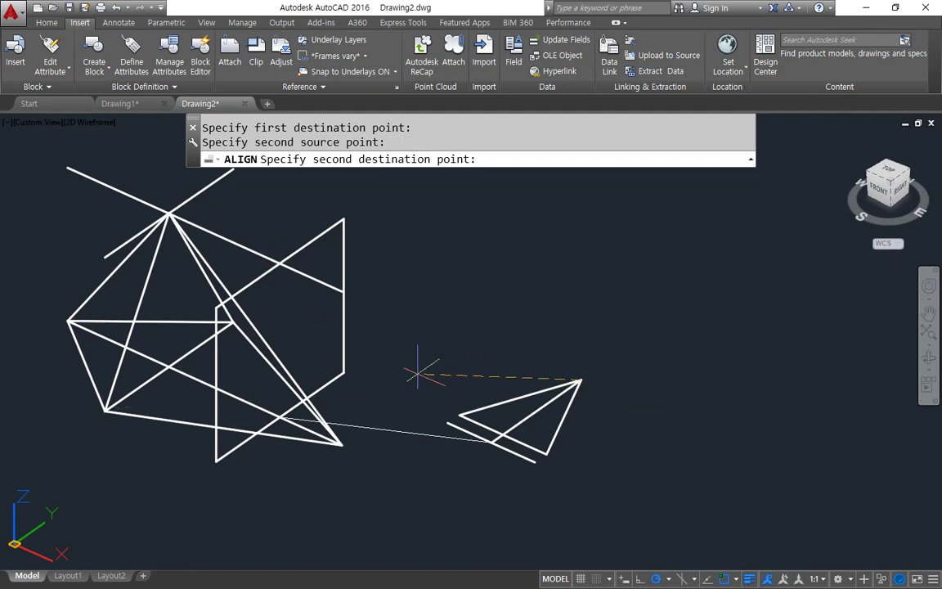
{"action": "left_click", "coordinate": [279, 263]}
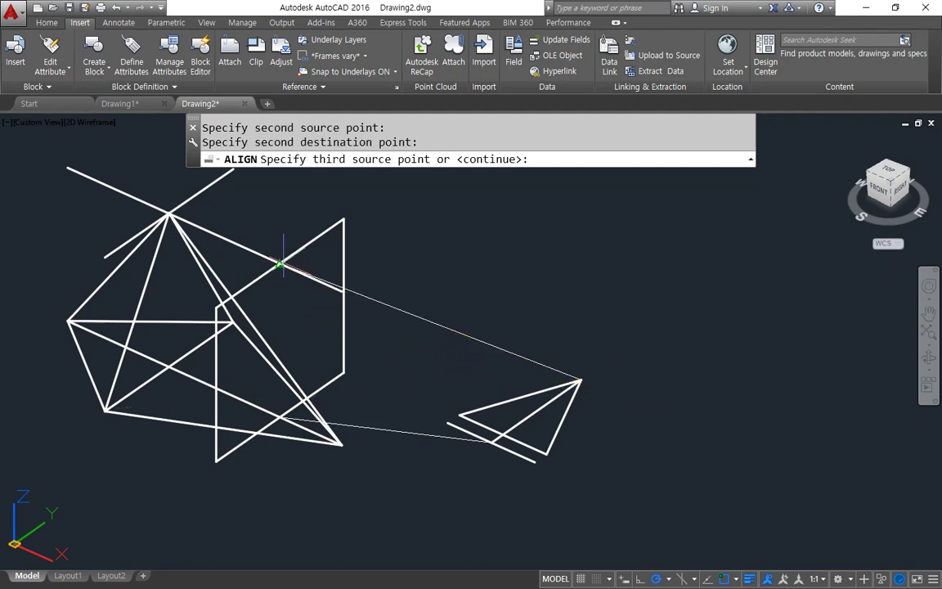
{"action": "left_click", "coordinate": [533, 463]}
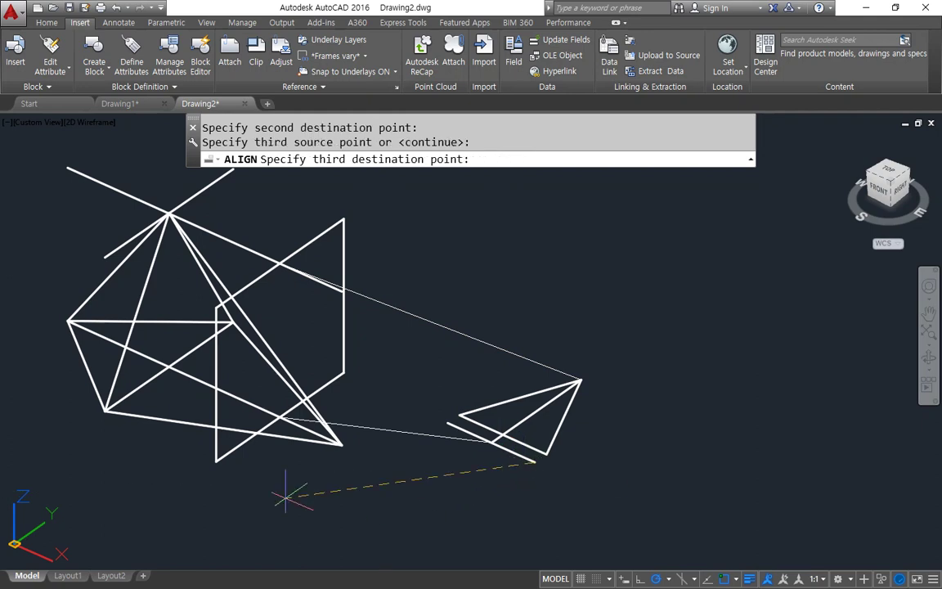
{"action": "left_click", "coordinate": [215, 462]}
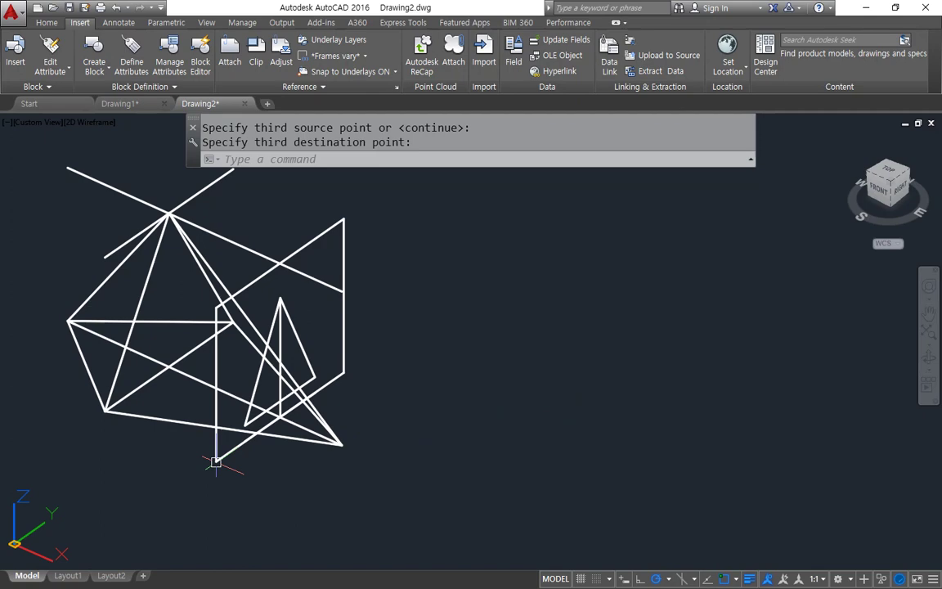
Extrude the closed triangle through the pyramid and past its far side.
{"action": "mouse_move", "coordinate": [233, 489]}
{"action": "middle_mouse_down", "text": "shift"}
{"action": "mouse_move", "coordinate": [203, 459]}
{"action": "mouse_move", "coordinate": [150, 442]}
{"action": "mouse_move", "coordinate": [162, 474]}
{"action": "mouse_move", "coordinate": [226, 484]}
{"action": "middle_mouse_up", "text": "shift"}
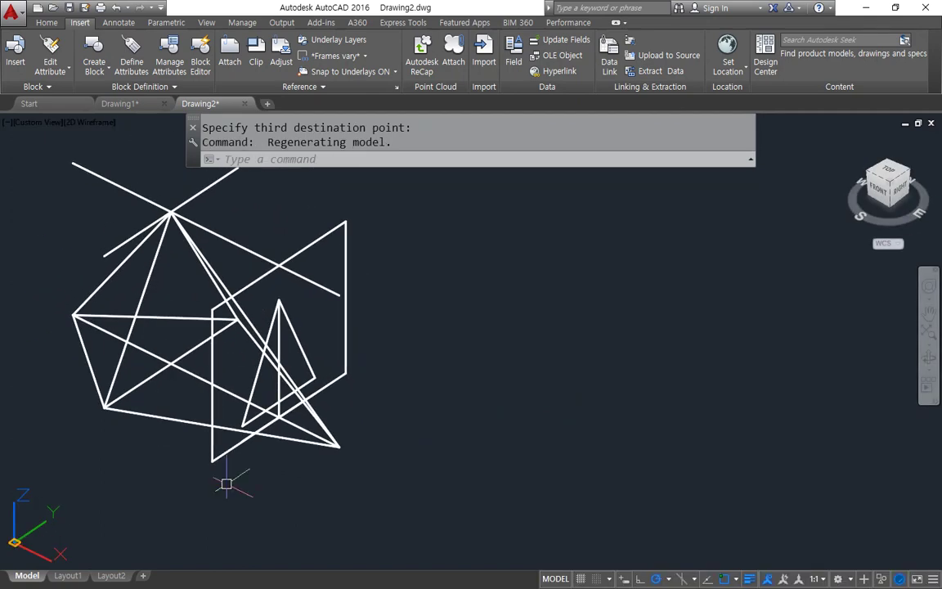
{"action": "type", "text": "ext"}
{"action": "key", "text": "Return"}
{"action": "left_click", "coordinate": [255, 379]}
{"action": "key", "text": "Return"}
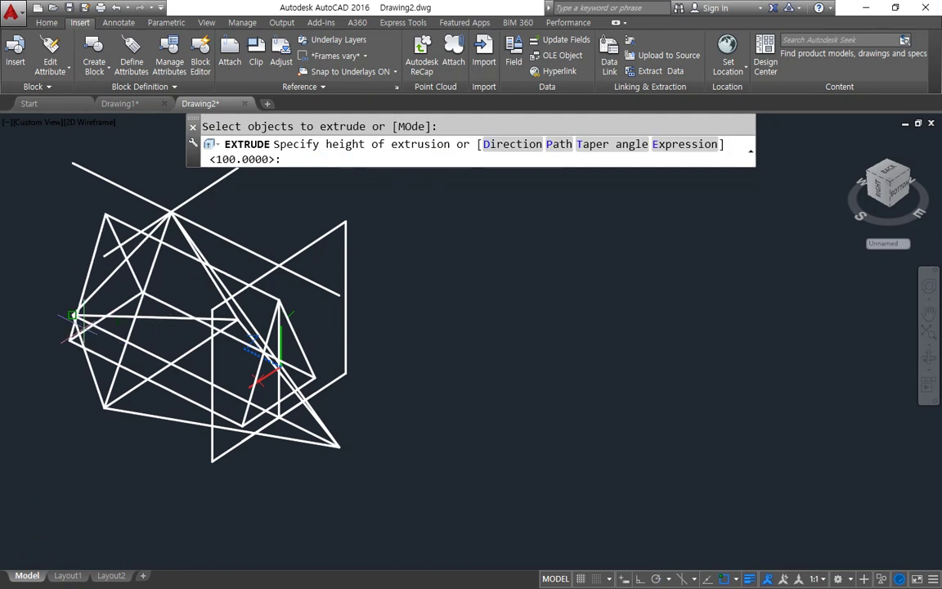
Erase the four lines of the vertical frame around the triangle.
{"action": "left_click", "coordinate": [399, 230]}
{"action": "left_click", "coordinate": [301, 182]}
{"action": "left_click", "coordinate": [372, 388]}
{"action": "left_click", "coordinate": [320, 357]}
{"action": "left_click", "coordinate": [242, 496]}
{"action": "left_click", "coordinate": [195, 452]}
{"action": "type", "text": "e"}
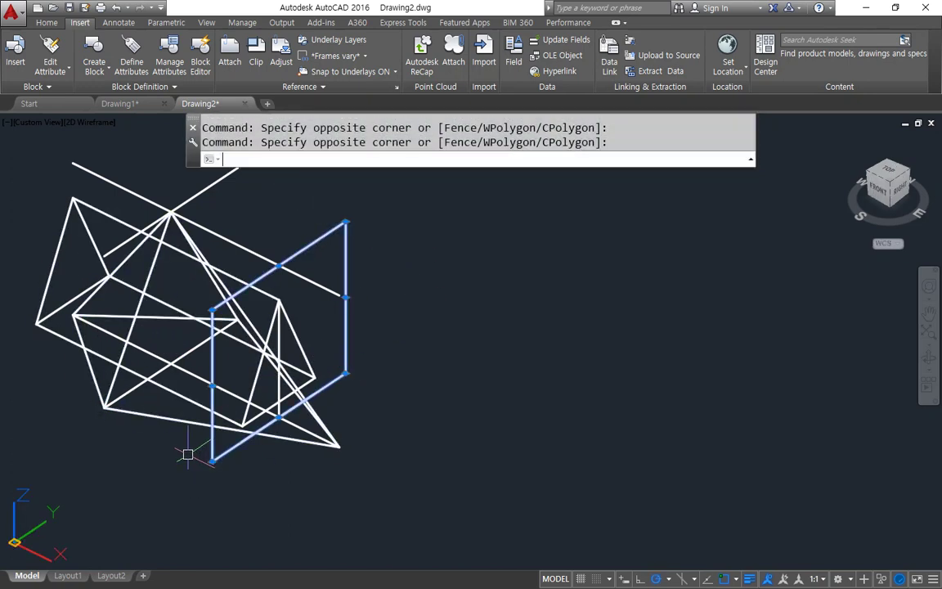
{"action": "key", "text": "Return"}
Subtract the extruded triangular prism from the pyramid.
{"action": "type", "text": "su"}
{"action": "key", "text": "Return"}
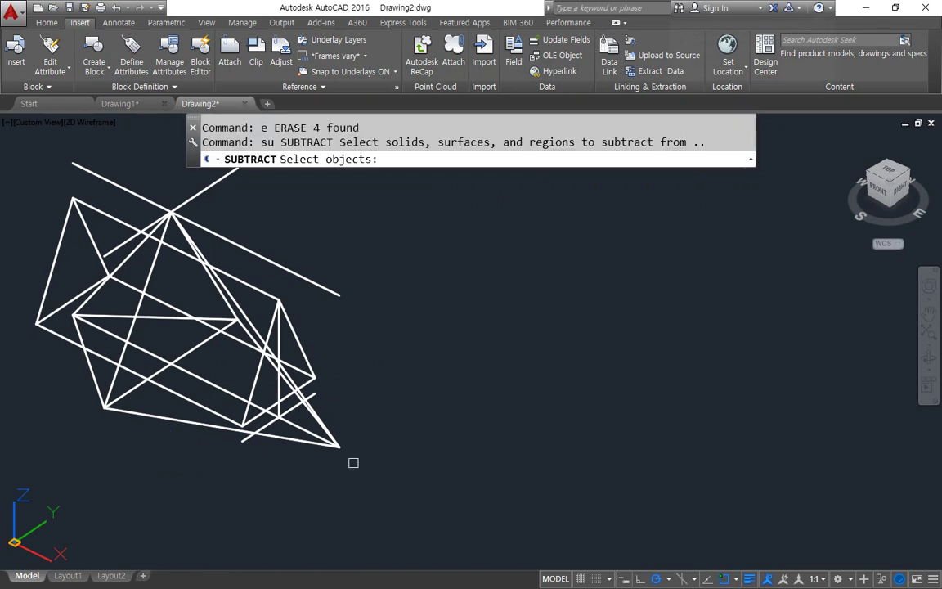
{"action": "left_click", "coordinate": [332, 446]}
{"action": "key", "text": "Return"}
{"action": "left_click", "coordinate": [225, 394]}
{"action": "key", "text": "Return"}
Erase the two guide lines through the apex and the remaining helper lines at the pyramid's base and front.
{"action": "left_click", "coordinate": [38, 131]}
{"action": "left_click", "coordinate": [417, 324]}
{"action": "type", "text": "e"}
{"action": "key", "text": "Return"}
{"action": "left_click", "coordinate": [47, 283]}
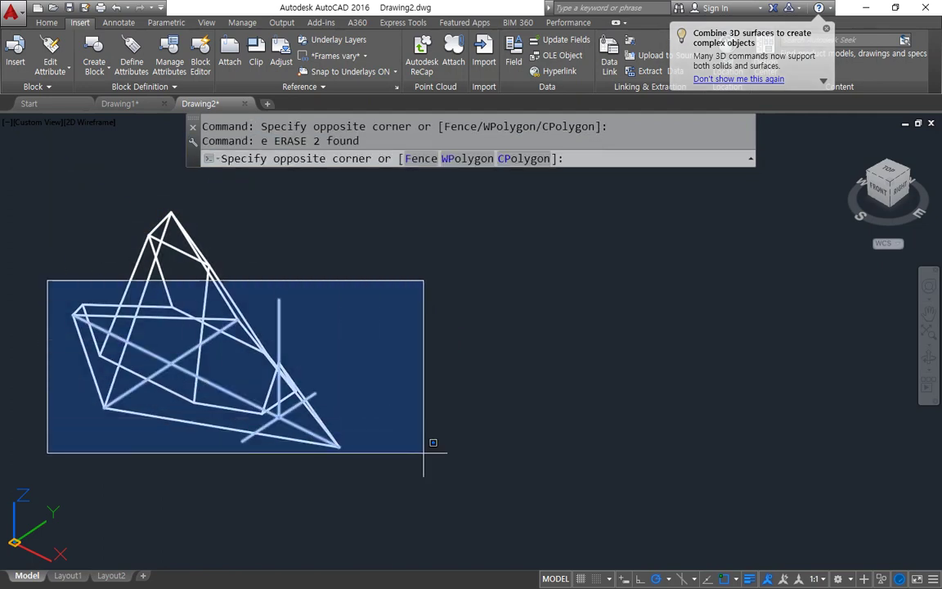
{"action": "left_click", "coordinate": [427, 444]}
{"action": "type", "text": "e"}
{"action": "key", "text": "Return"}
Set the shade mode to Shades of Gray and view the cut pyramid from its front right.
{"action": "middle_click_drag", "start_coordinate": [220, 460], "coordinate": [209, 485], "text": "shift"}
{"action": "type", "text": "sha"}
{"action": "key", "text": "Return"}
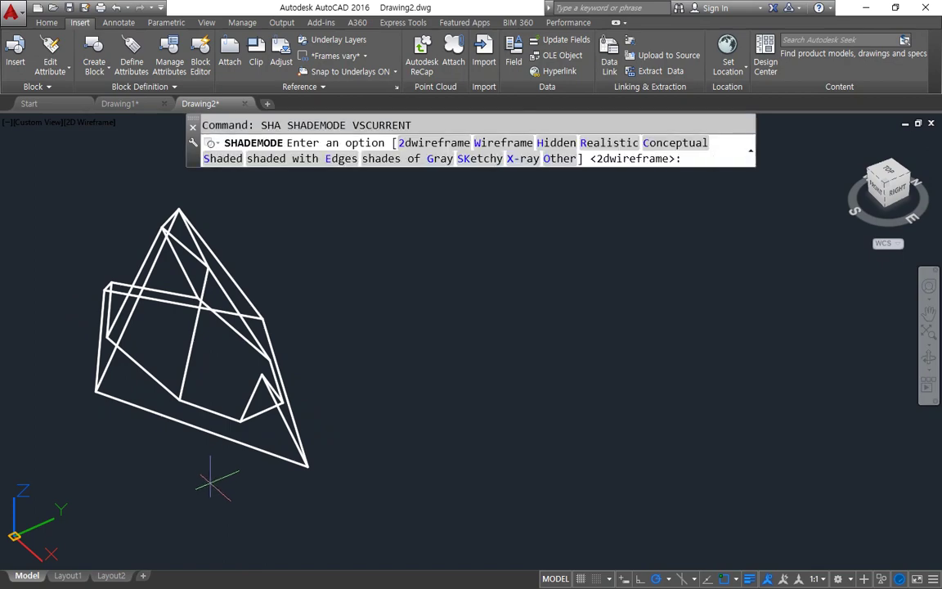
{"action": "type", "text": "g"}
{"action": "key", "text": "Return"}
{"action": "mouse_move", "coordinate": [211, 497]}
{"action": "middle_mouse_down", "text": "shift"}
{"action": "mouse_move", "coordinate": [175, 444]}
{"action": "mouse_move", "coordinate": [121, 436]}
{"action": "mouse_move", "coordinate": [518, 482]}
{"action": "mouse_move", "coordinate": [627, 476]}
{"action": "mouse_move", "coordinate": [163, 442]}
{"action": "mouse_move", "coordinate": [235, 469]}
{"action": "middle_mouse_up", "text": "shift"}
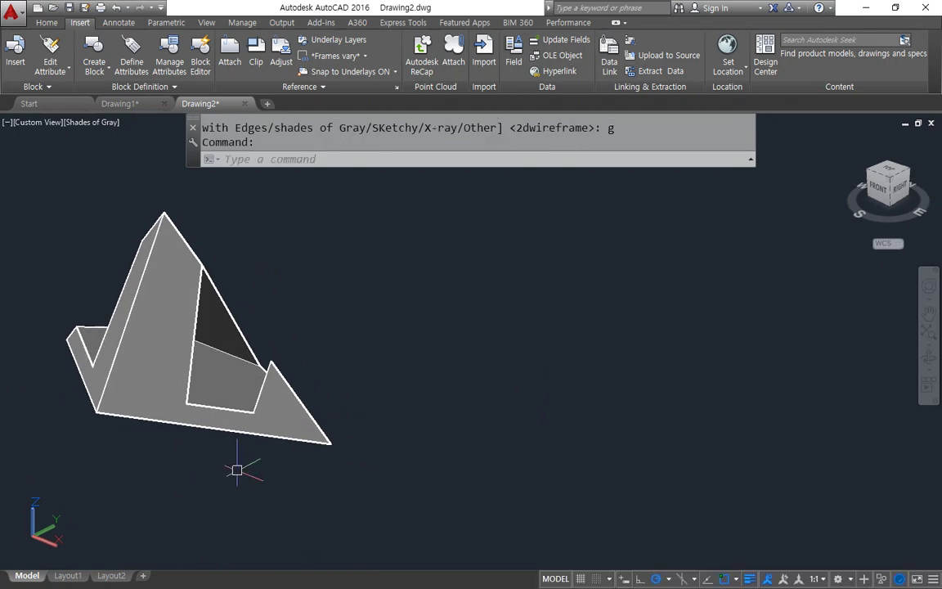
Switch to the exercise sheet in the browser and trace the L-shaped centre line and R100 semicircle of drawing 2007. 3. 24-2.
{"action": "key", "text": "alt+Tab"}
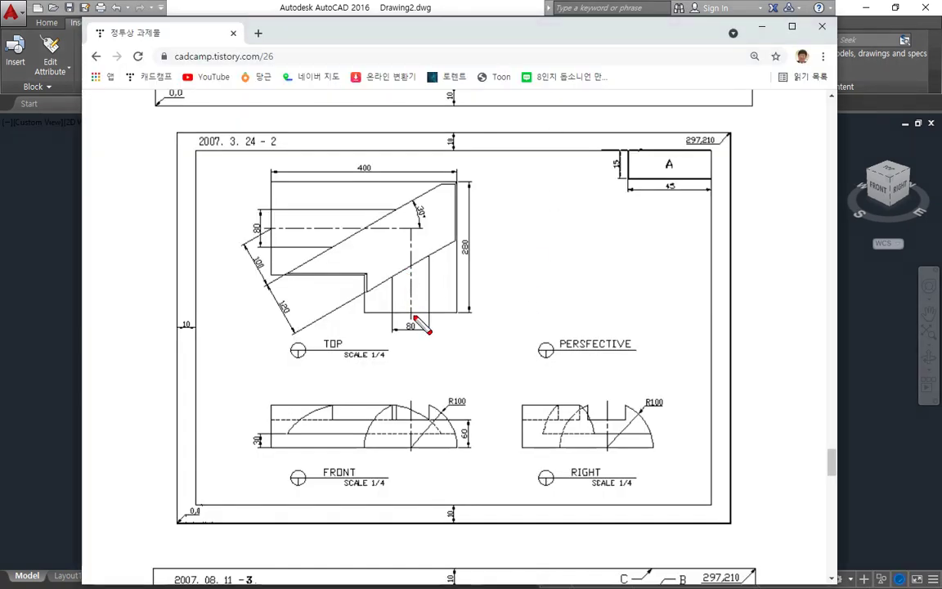
{"action": "left_click_drag", "start_coordinate": [412, 317], "coordinate": [412, 287]}
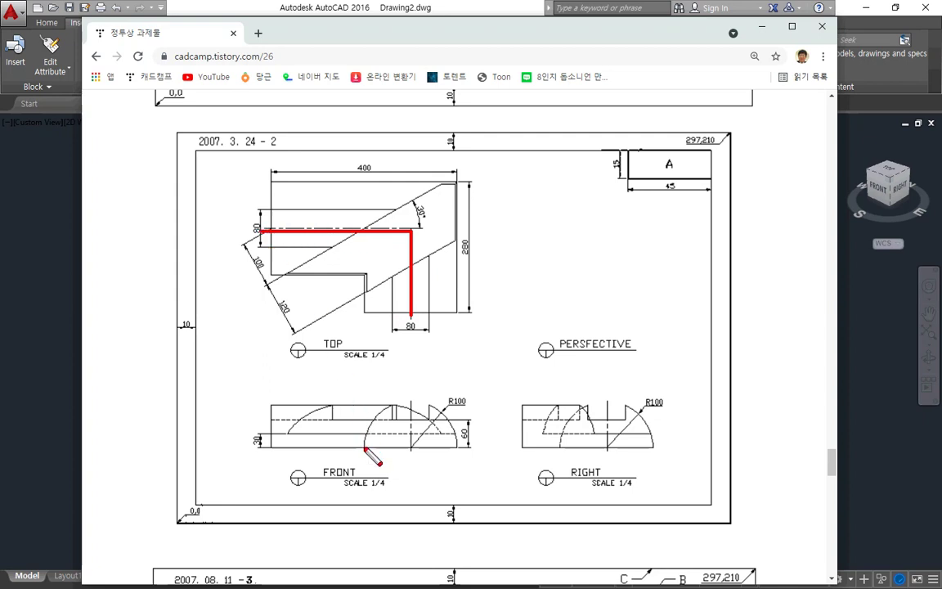
{"action": "mouse_move", "coordinate": [364, 426]}
{"action": "left_mouse_down"}
{"action": "mouse_move", "coordinate": [401, 399]}
{"action": "mouse_move", "coordinate": [456, 427]}
{"action": "mouse_move", "coordinate": [397, 444]}
{"action": "left_mouse_up"}
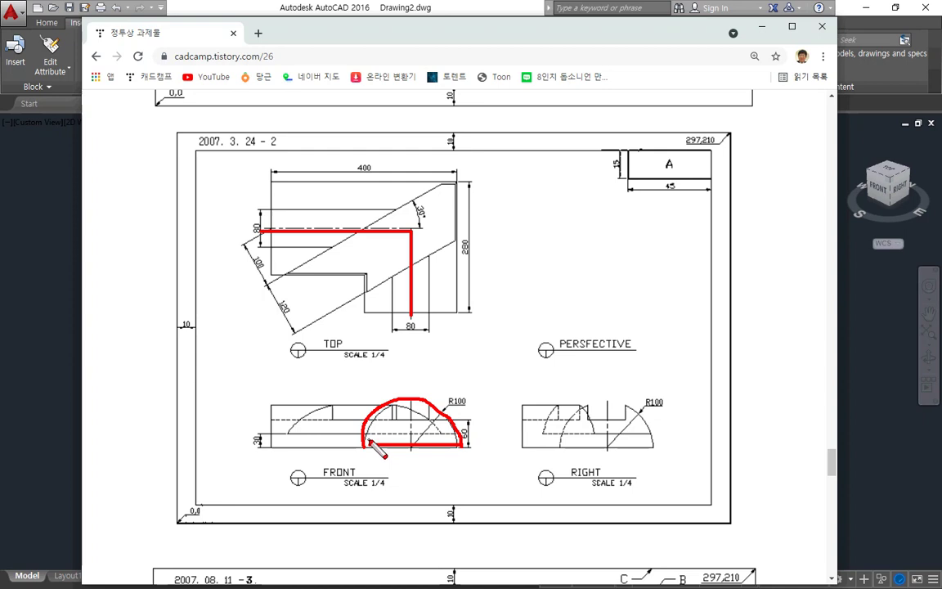
{"action": "left_click_drag", "start_coordinate": [386, 455], "coordinate": [401, 420]}
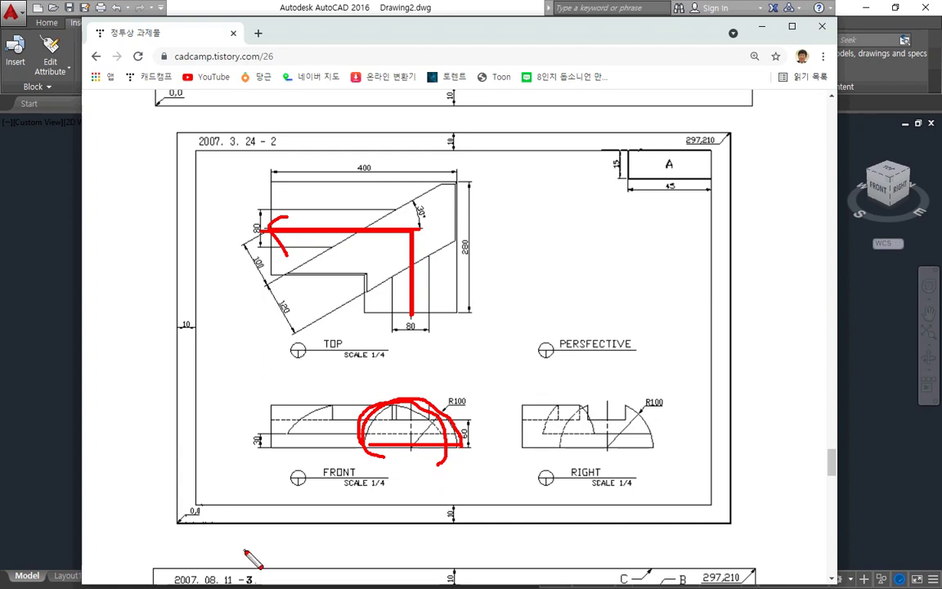
{"action": "key", "text": "Escape"}
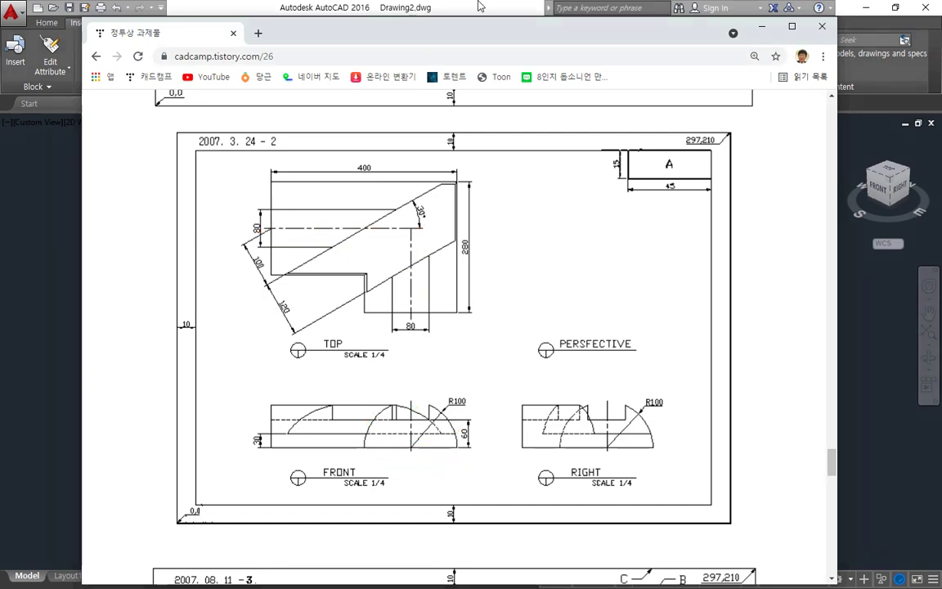
{"action": "left_click_drag", "start_coordinate": [454, 39], "coordinate": [0, 94]}
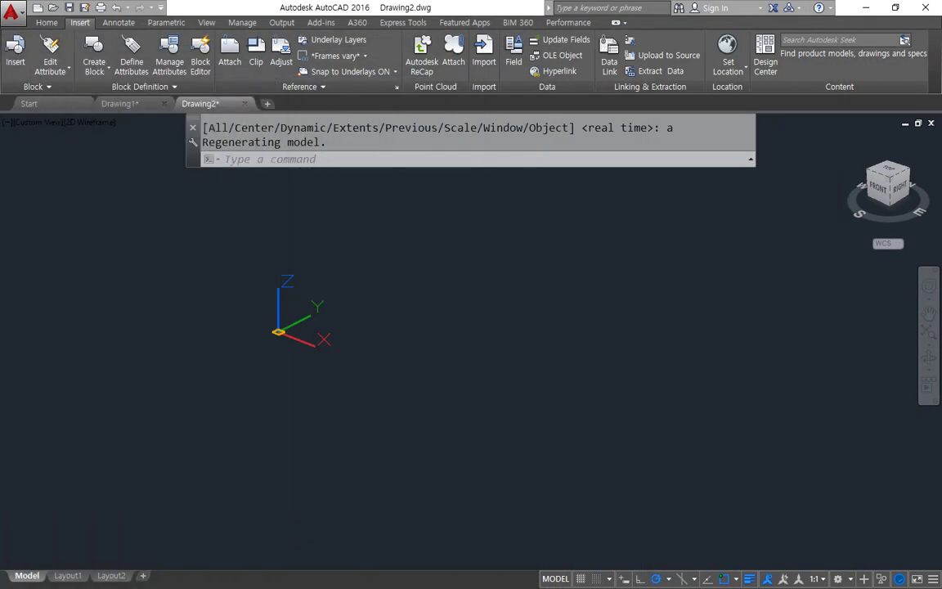
Draw one horizontal and one vertical construction line through a common point in the top view.
{"action": "left_click", "coordinate": [891, 174]}
{"action": "middle_click_drag", "start_coordinate": [526, 326], "coordinate": [304, 378]}
{"action": "type", "text": "xl"}
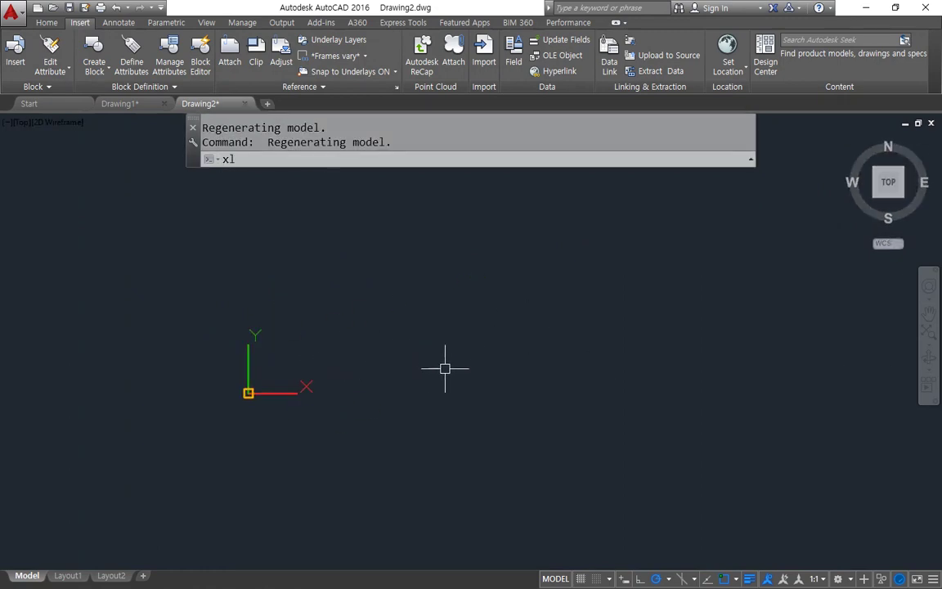
{"action": "key", "text": "Return"}
{"action": "left_click", "coordinate": [534, 332]}
{"action": "left_click", "coordinate": [558, 328]}
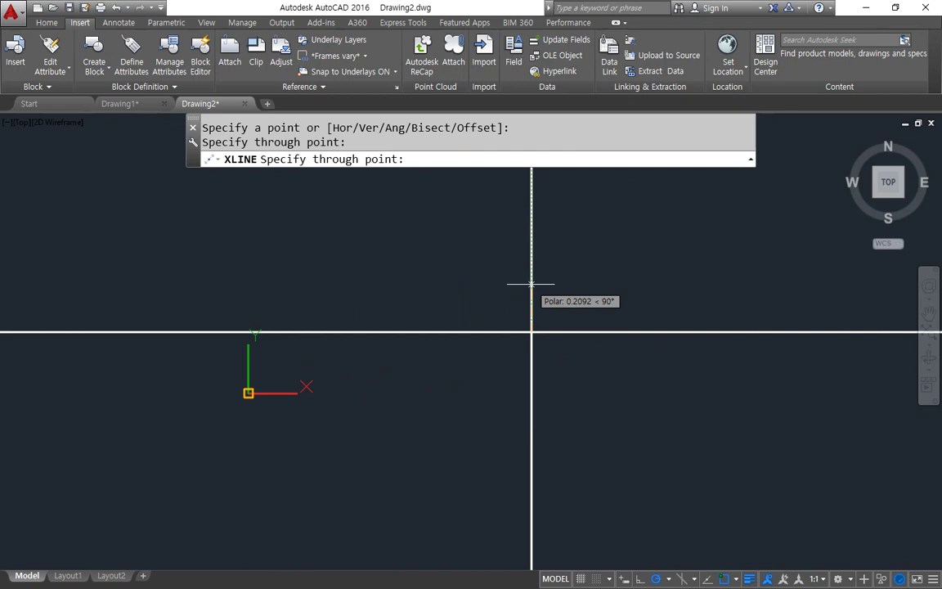
{"action": "left_click", "coordinate": [530, 283]}
{"action": "key", "text": "Escape"}
Offset the horizontal construction line upward by 280.
{"action": "type", "text": "o"}
{"action": "key", "text": "Return"}
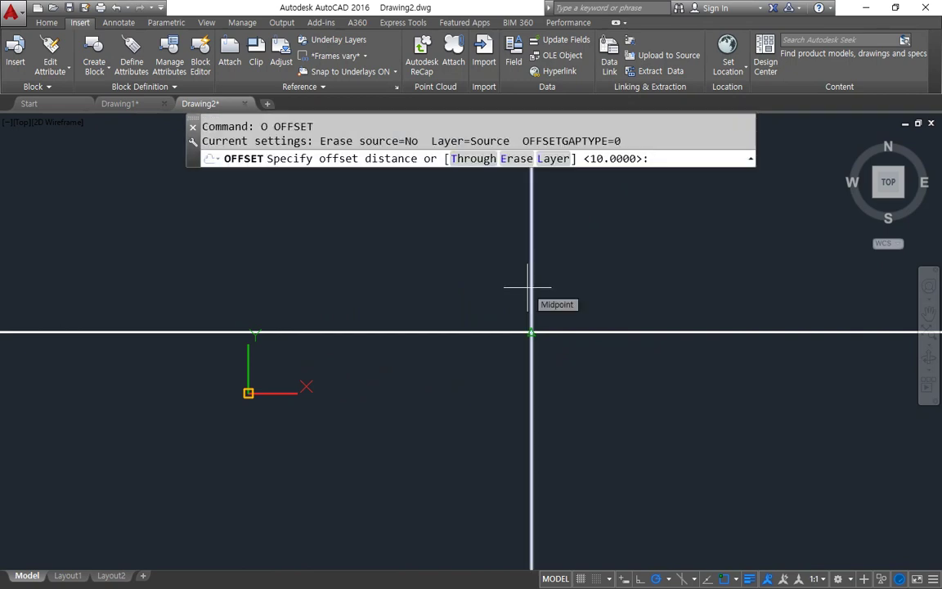
{"action": "type", "text": "280"}
{"action": "key", "text": "Return"}
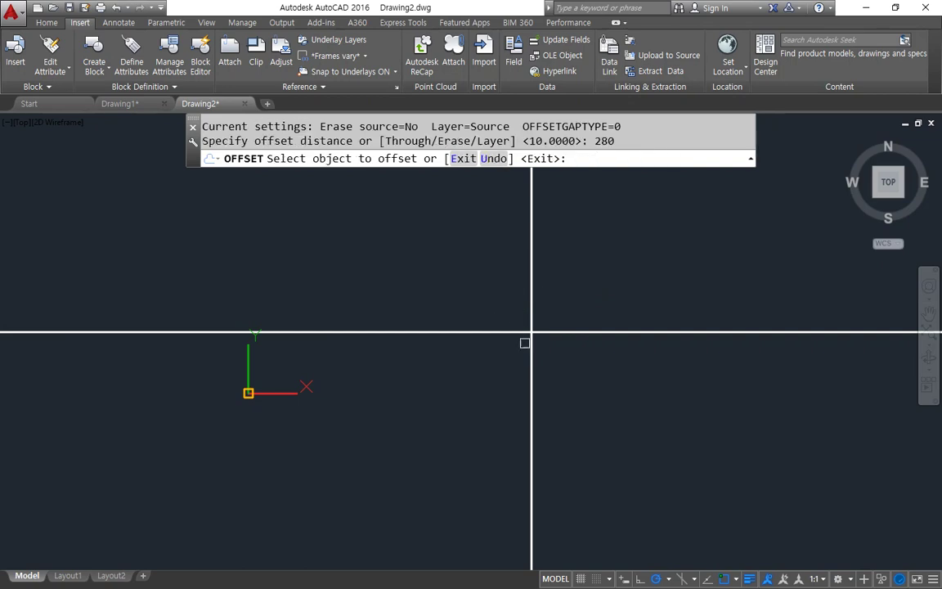
{"action": "left_click", "coordinate": [490, 330]}
{"action": "left_click", "coordinate": [483, 283]}
{"action": "scroll", "coordinate": [477, 287], "scroll_direction": "down", "scroll_amount": 3}
{"action": "key", "text": "Return"}
{"action": "middle_click_drag", "start_coordinate": [460, 255], "coordinate": [382, 437]}
{"action": "scroll", "coordinate": [376, 406], "scroll_direction": "down", "scroll_amount": 10}
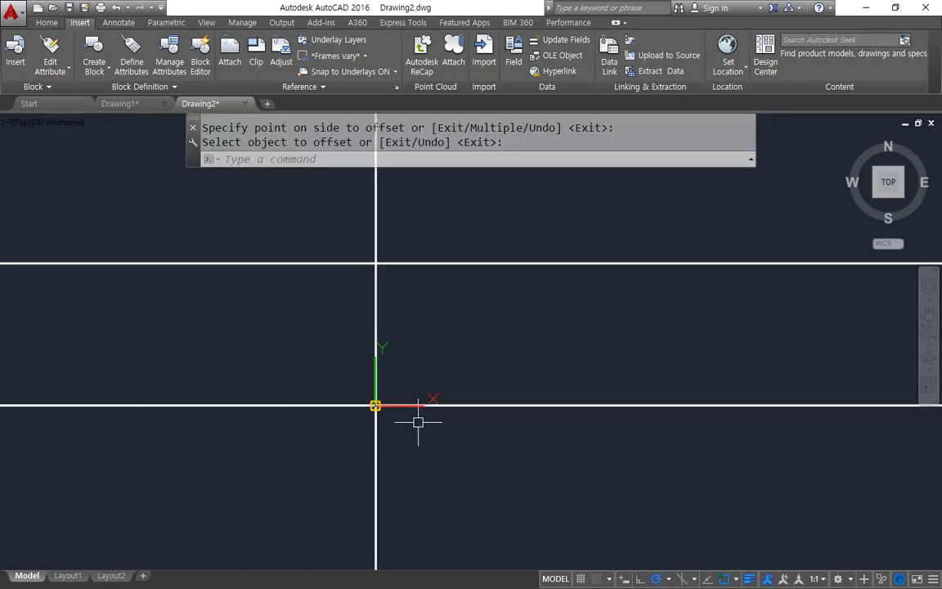
Move all the construction lines about 670 in the positive X direction.
{"action": "type", "text": "m"}
{"action": "key", "text": "Return"}
{"action": "left_click", "coordinate": [506, 479]}
{"action": "left_click", "coordinate": [247, 206]}
{"action": "key", "text": "Return"}
{"action": "left_click", "coordinate": [183, 309]}
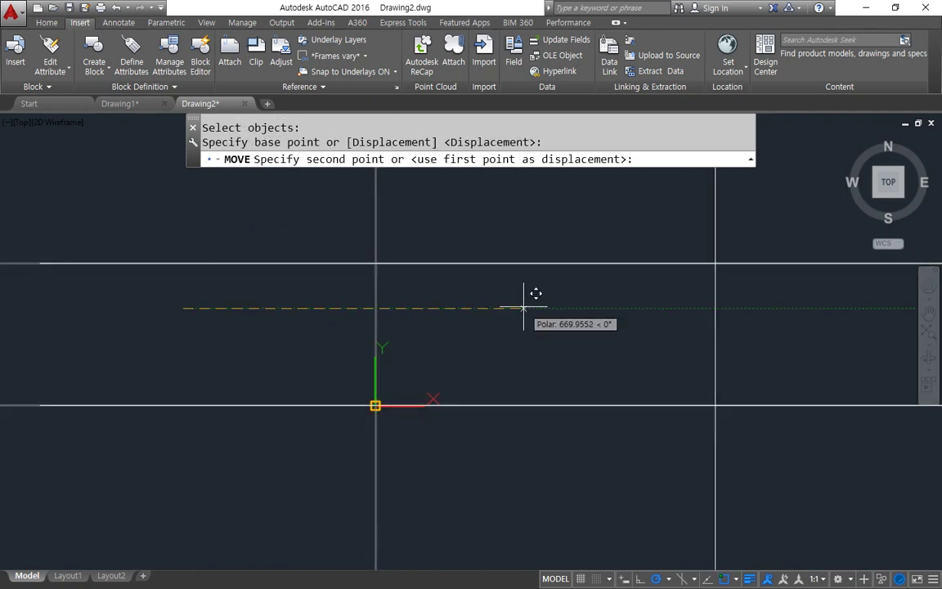
{"action": "left_click", "coordinate": [527, 304]}
{"action": "middle_click_drag", "start_coordinate": [562, 349], "coordinate": [358, 361]}
Offset the vertical construction line by 400 toward the origin side.
{"action": "type", "text": "o"}
{"action": "key", "text": "Return"}
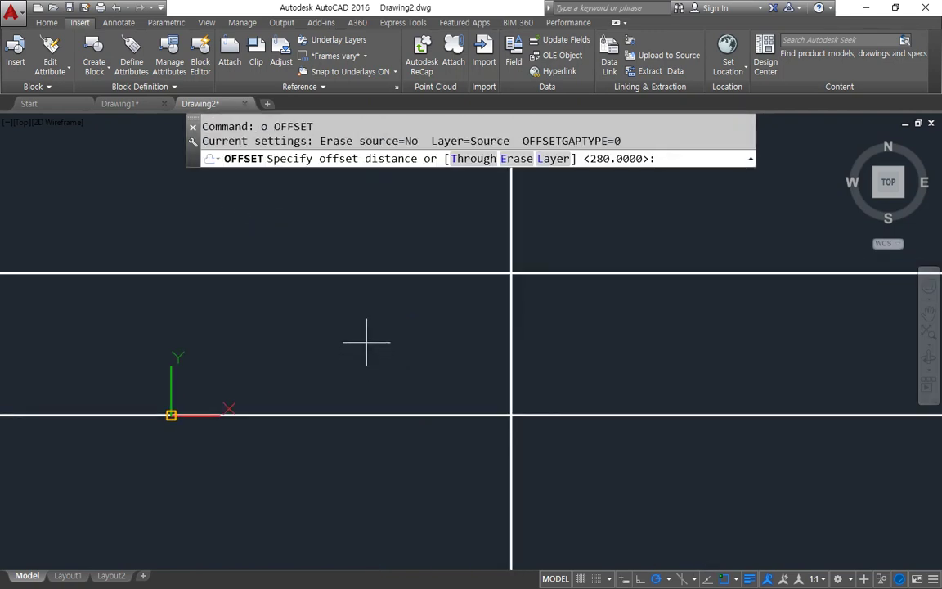
{"action": "key", "text": "Return"}
{"action": "left_click", "coordinate": [511, 316]}
{"action": "left_click", "coordinate": [384, 320]}
{"action": "key", "text": "Return"}
Trim the construction lines outside their intersections to leave a 400 by 280 rectangle.
{"action": "type", "text": "tr"}
{"action": "key", "text": "Return"}
{"action": "key", "text": "Return"}
{"action": "left_click", "coordinate": [671, 468]}
{"action": "left_click", "coordinate": [570, 244]}
{"action": "left_click", "coordinate": [526, 243]}
{"action": "left_click", "coordinate": [267, 215]}
{"action": "left_click", "coordinate": [239, 233]}
{"action": "left_click", "coordinate": [199, 444]}
{"action": "left_click", "coordinate": [225, 503]}
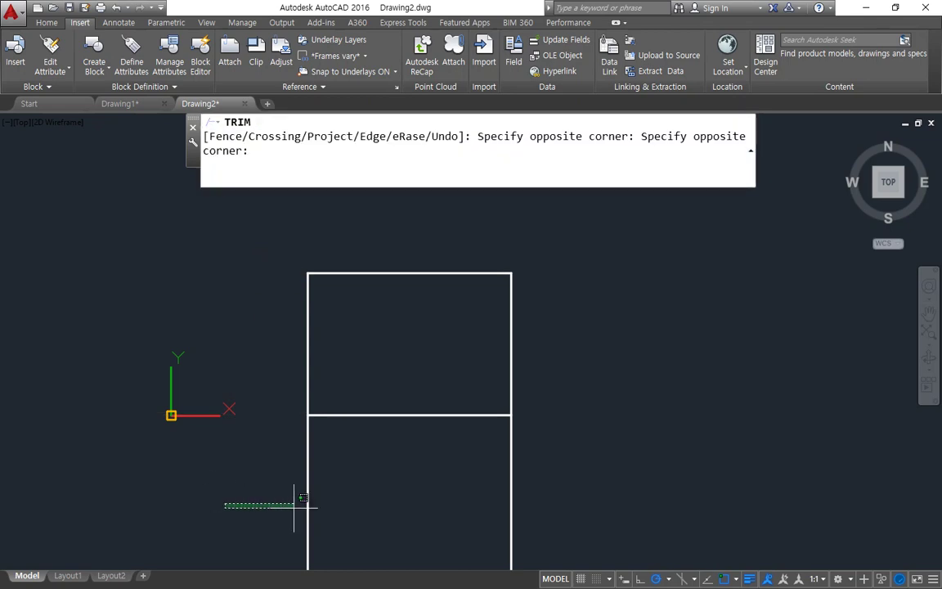
{"action": "left_click", "coordinate": [606, 498]}
{"action": "key", "text": "Return"}
Offset the rectangle's upper and right edges inward by 100.
{"action": "scroll", "coordinate": [382, 357], "scroll_direction": "up", "scroll_amount": 2}
{"action": "type", "text": "o"}
{"action": "key", "text": "Return"}
{"action": "type", "text": "100"}
{"action": "key", "text": "Return"}
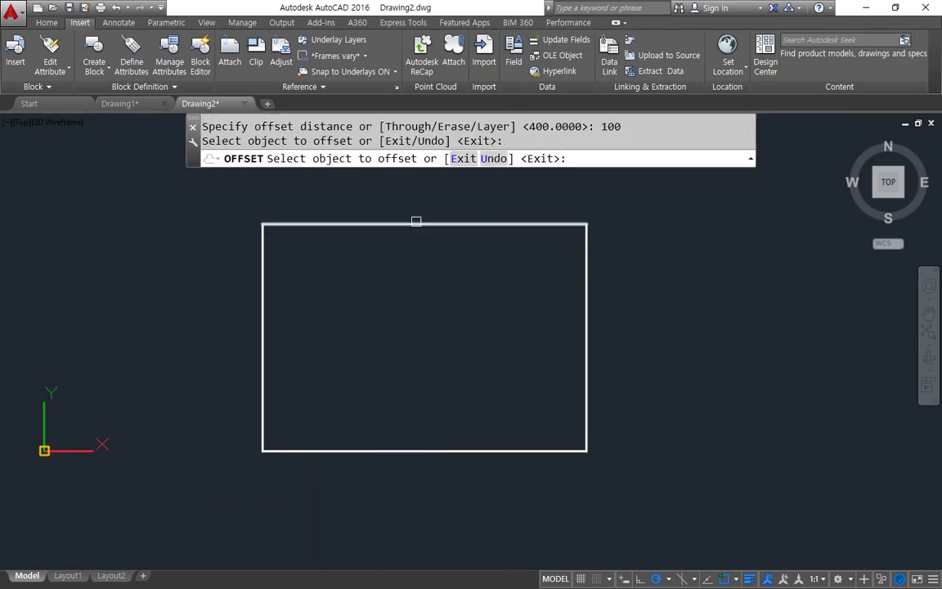
{"action": "left_click", "coordinate": [418, 231]}
{"action": "left_click", "coordinate": [524, 327]}
{"action": "left_click", "coordinate": [585, 345]}
{"action": "left_click", "coordinate": [488, 355]}
{"action": "key", "text": "Escape"}
Fillet the two inner offset lines into a sharp corner.
{"action": "type", "text": "f"}
{"action": "key", "text": "Return"}
{"action": "left_click", "coordinate": [505, 318]}
{"action": "left_click", "coordinate": [483, 305]}
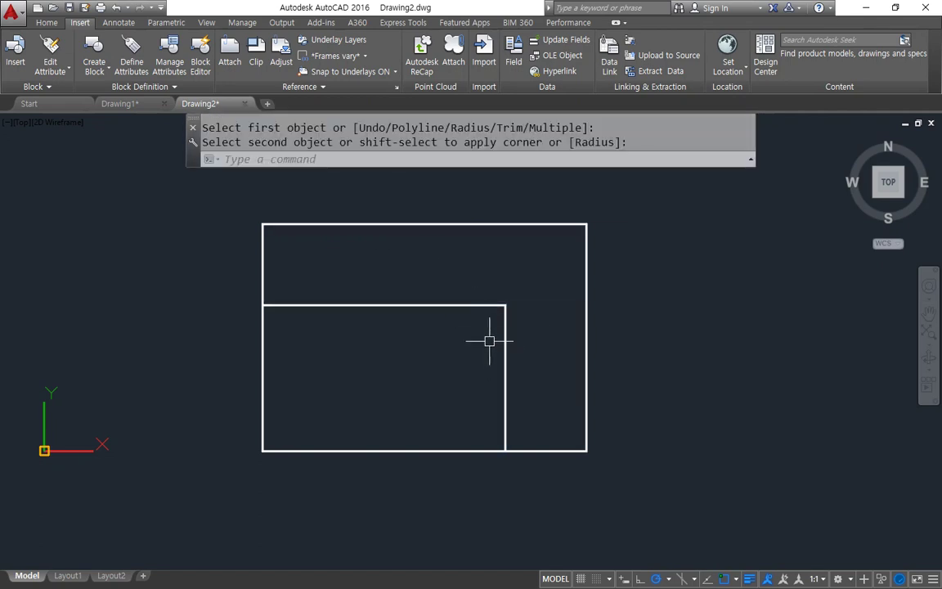
{"action": "mouse_move", "coordinate": [509, 283]}
{"action": "left_mouse_down"}
{"action": "mouse_move", "coordinate": [505, 273]}
{"action": "mouse_move", "coordinate": [431, 301]}
{"action": "mouse_move", "coordinate": [540, 361]}
{"action": "mouse_move", "coordinate": [463, 284]}
{"action": "mouse_move", "coordinate": [446, 333]}
{"action": "left_mouse_up"}
{"action": "key", "text": "Escape"}
Join the two inner lines into one L-shaped polyline.
{"action": "type", "text": "j"}
{"action": "key", "text": "Return"}
{"action": "left_click", "coordinate": [520, 300]}
{"action": "left_click", "coordinate": [481, 325]}
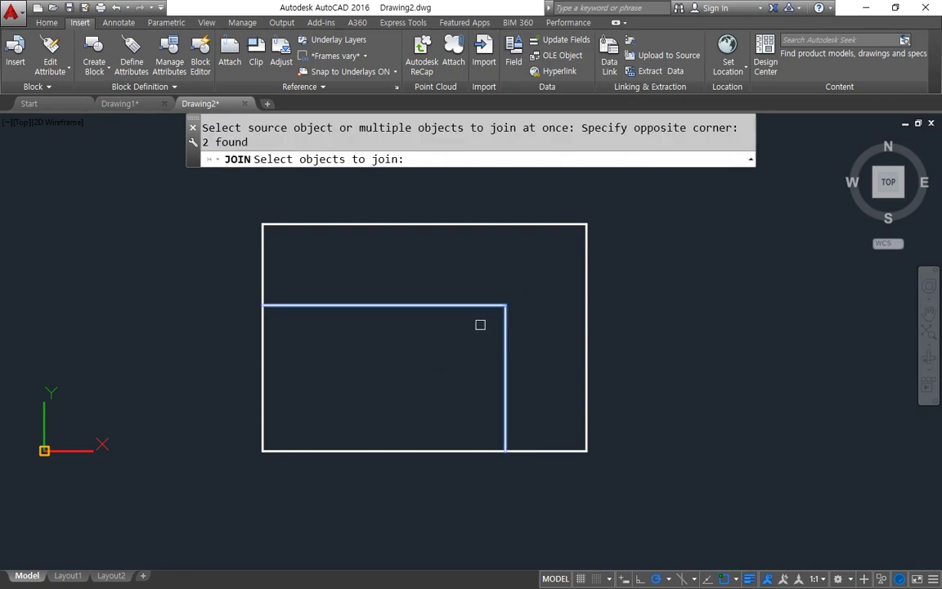
{"action": "key", "text": "Return"}
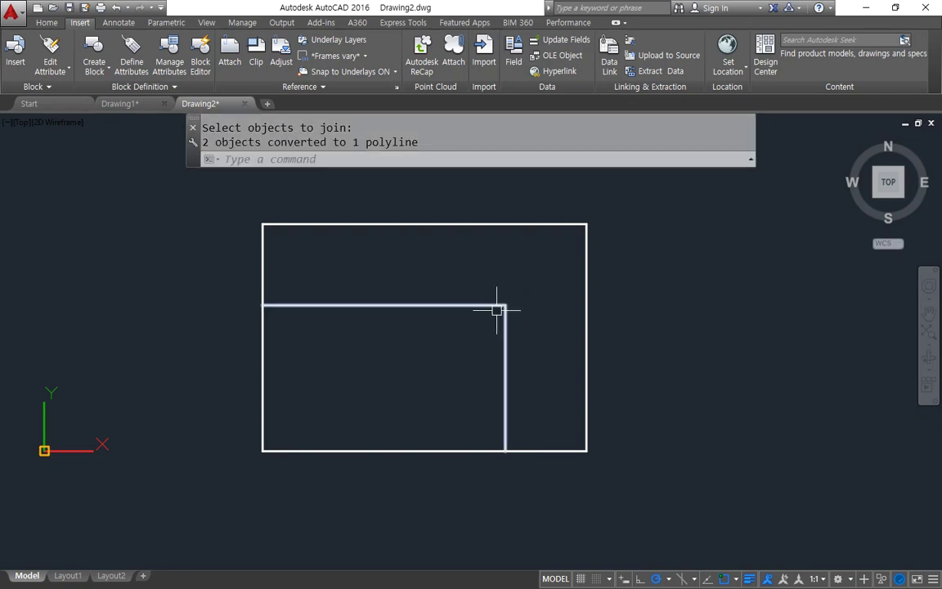
{"action": "mouse_move", "coordinate": [486, 280]}
{"action": "left_mouse_down"}
{"action": "mouse_move", "coordinate": [505, 338]}
{"action": "mouse_move", "coordinate": [472, 278]}
{"action": "left_mouse_up"}
{"action": "key", "text": "Escape"}
Try to draw a 100-long vertical line from the L-shaped path's front end in the SW isometric view.
{"action": "mouse_move", "coordinate": [395, 468]}
{"action": "middle_mouse_down", "text": "shift"}
{"action": "mouse_move", "coordinate": [436, 431]}
{"action": "mouse_move", "coordinate": [468, 380]}
{"action": "mouse_move", "coordinate": [419, 328]}
{"action": "mouse_move", "coordinate": [427, 339]}
{"action": "mouse_move", "coordinate": [469, 344]}
{"action": "middle_mouse_up", "text": "shift"}
{"action": "left_click", "coordinate": [880, 178]}
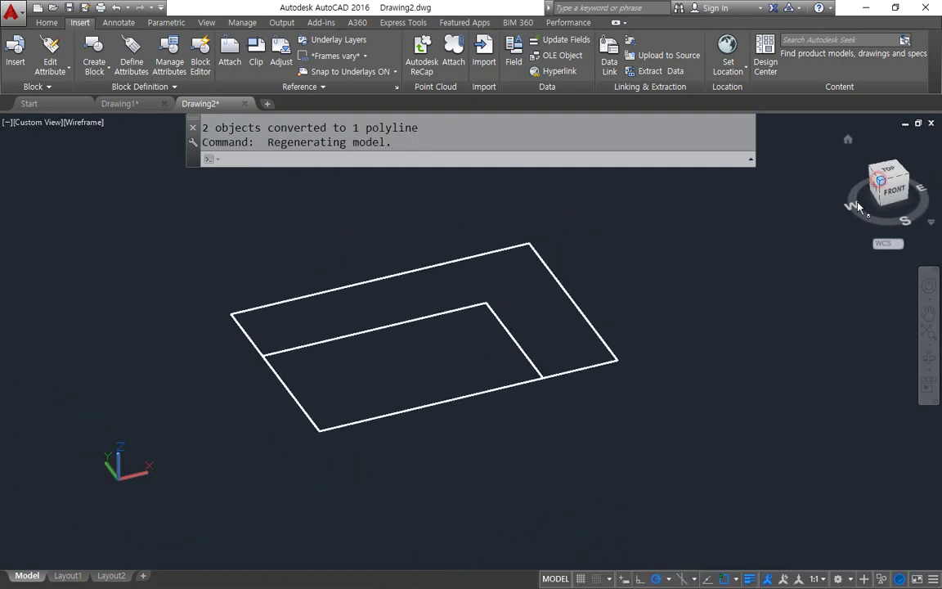
{"action": "mouse_move", "coordinate": [599, 368]}
{"action": "middle_mouse_down"}
{"action": "mouse_move", "coordinate": [528, 383]}
{"action": "mouse_move", "coordinate": [419, 445]}
{"action": "middle_mouse_up"}
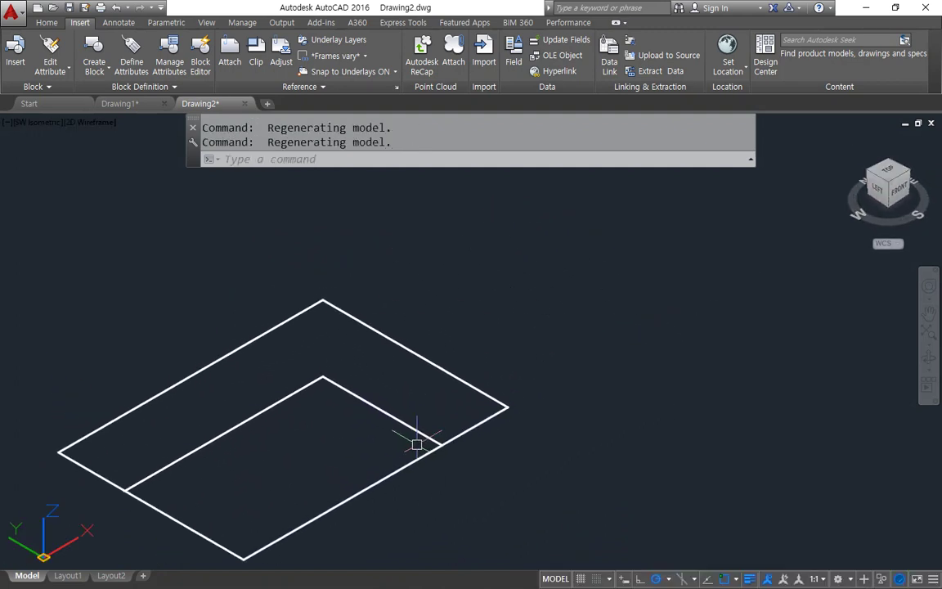
{"action": "type", "text": "l"}
{"action": "key", "text": "Return"}
{"action": "left_click", "coordinate": [442, 444]}
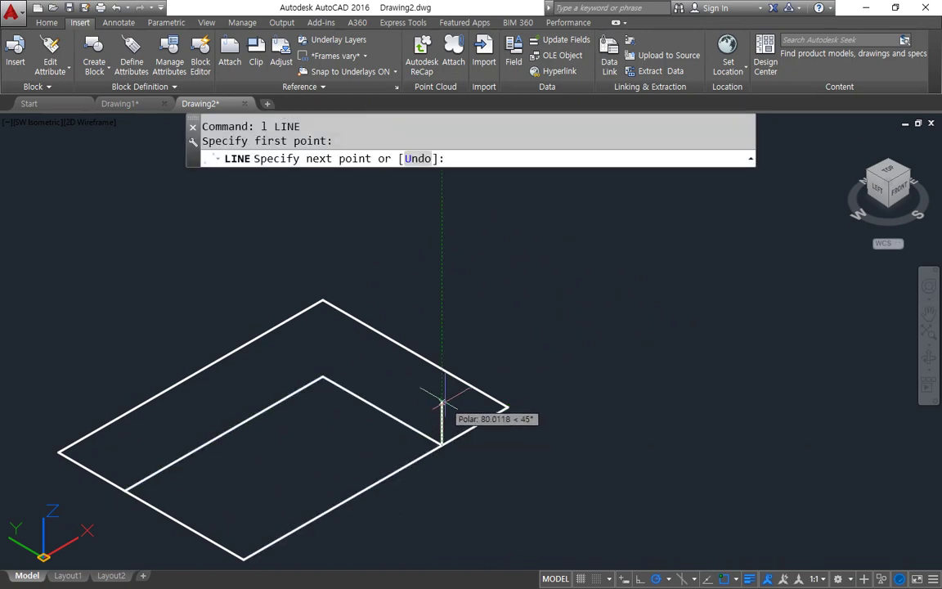
{"action": "type", "text": "1"}
{"action": "key", "text": "Return"}
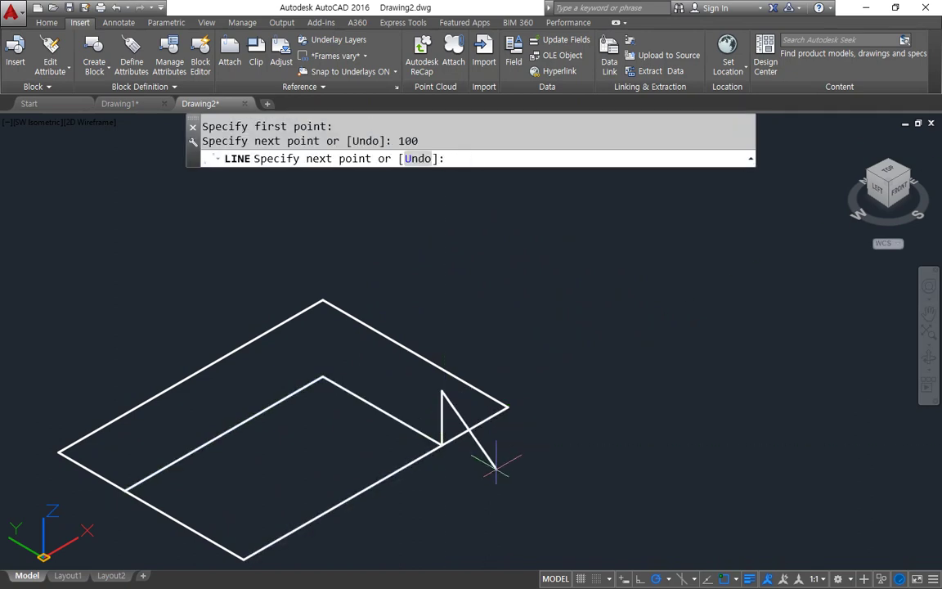
{"action": "key", "text": "Return"}
Erase the slanted line at the L-shaped path's front end.
{"action": "middle_click_drag", "start_coordinate": [362, 490], "coordinate": [286, 415], "text": "shift"}
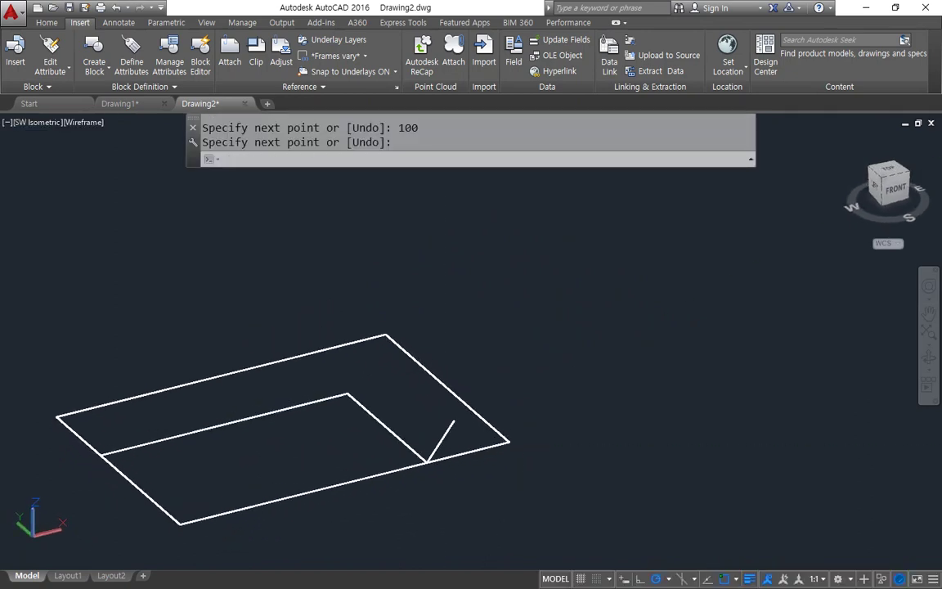
{"action": "left_click", "coordinate": [441, 439]}
{"action": "type", "text": "e"}
{"action": "key", "text": "Return"}
Draw a 100-long line along +Z from the front end of the L-shaped path.
{"action": "type", "text": "l"}
{"action": "key", "text": "Return"}
{"action": "left_click", "coordinate": [427, 463]}
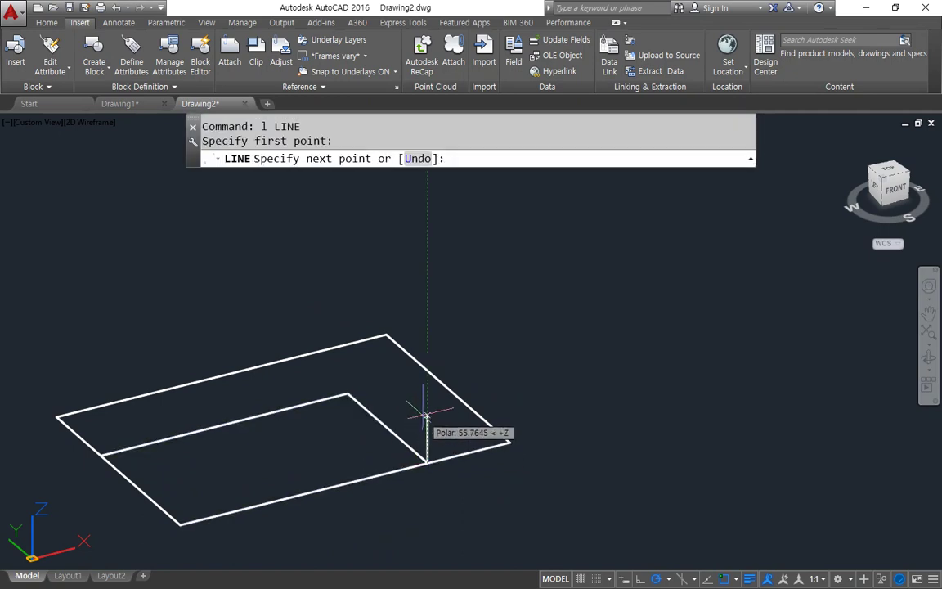
{"action": "type", "text": "1"}
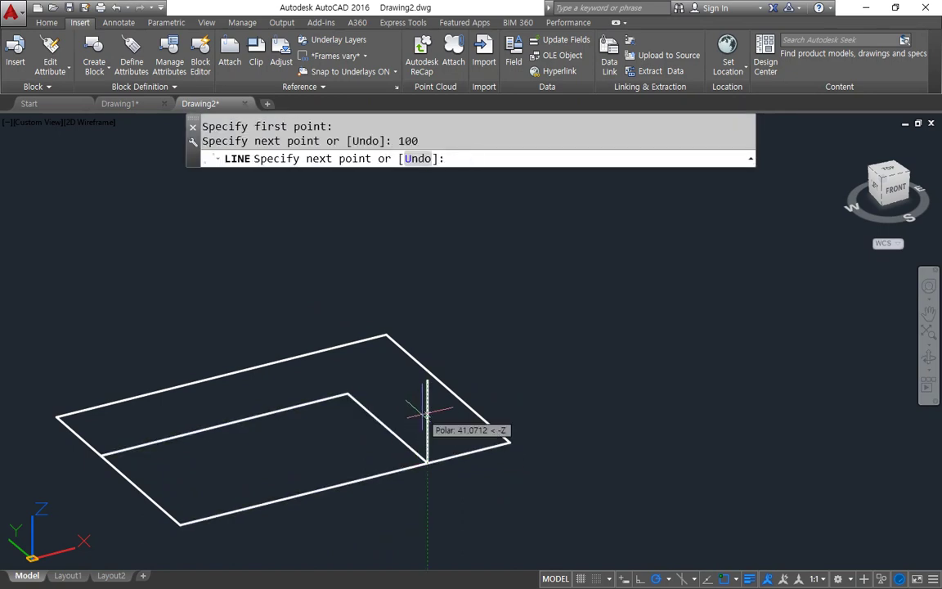
{"action": "type", "text": "00"}
{"action": "mouse_move", "coordinate": [327, 459]}
{"action": "middle_mouse_down", "text": "shift"}
{"action": "mouse_move", "coordinate": [436, 439]}
{"action": "mouse_move", "coordinate": [428, 431]}
{"action": "mouse_move", "coordinate": [334, 438]}
{"action": "mouse_move", "coordinate": [328, 469]}
{"action": "mouse_move", "coordinate": [349, 480]}
{"action": "mouse_move", "coordinate": [323, 470]}
{"action": "middle_mouse_up", "text": "shift"}
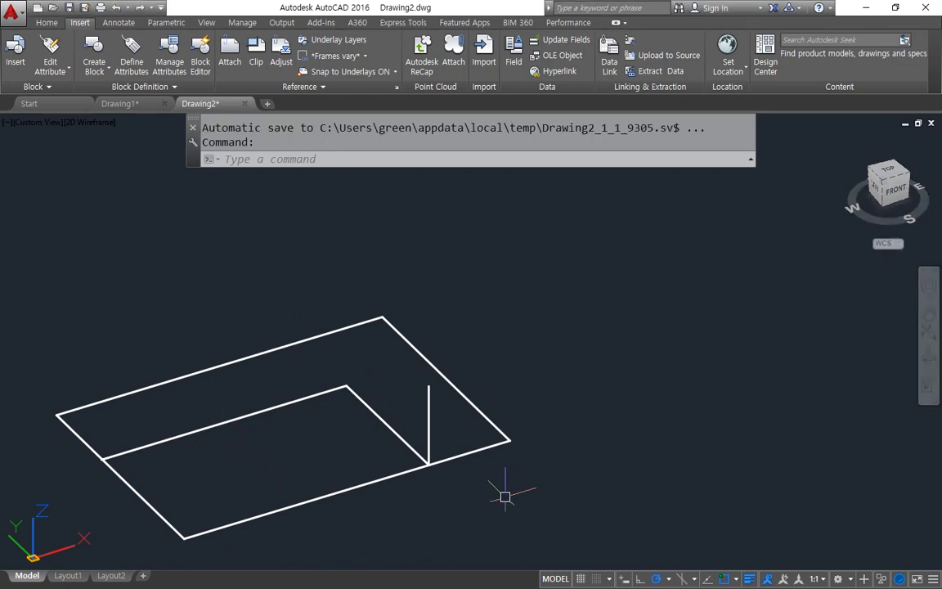
Set the UCS at the L-shaped path's front end, with X towards the rectangle's front corner and Y up the vertical line.
{"action": "type", "text": "ucs"}
{"action": "key", "text": "Return"}
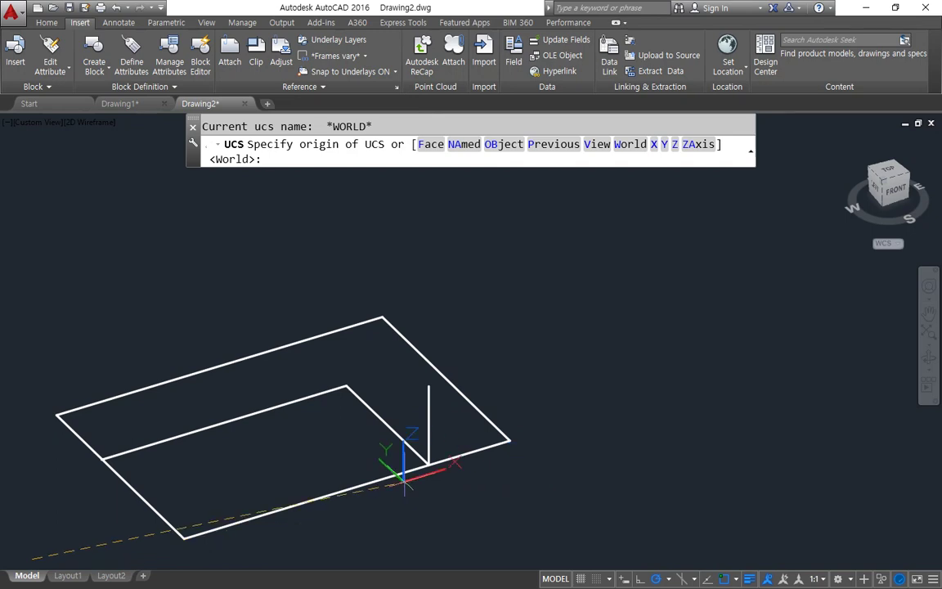
{"action": "left_click", "coordinate": [428, 463]}
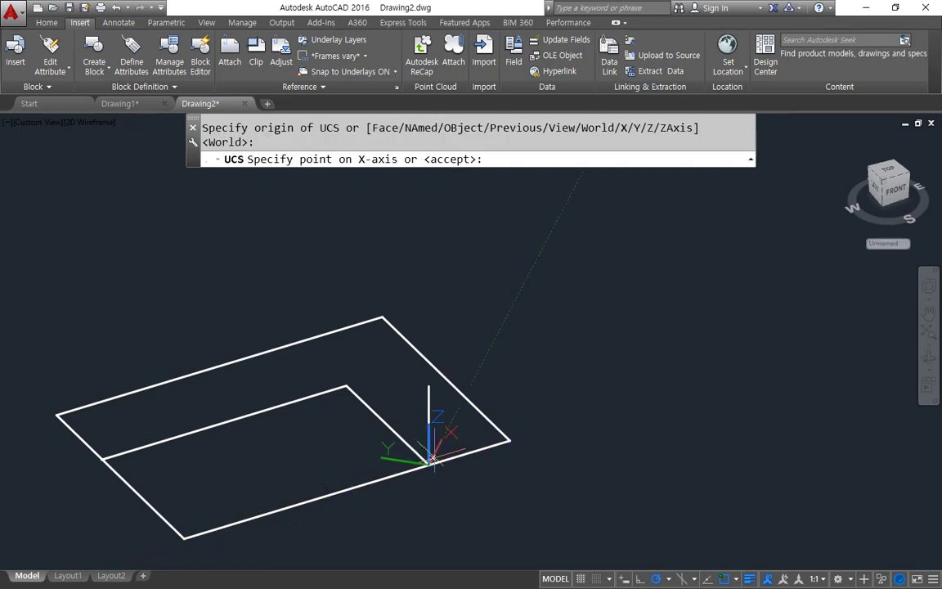
{"action": "left_click", "coordinate": [507, 441]}
{"action": "left_click", "coordinate": [428, 385]}
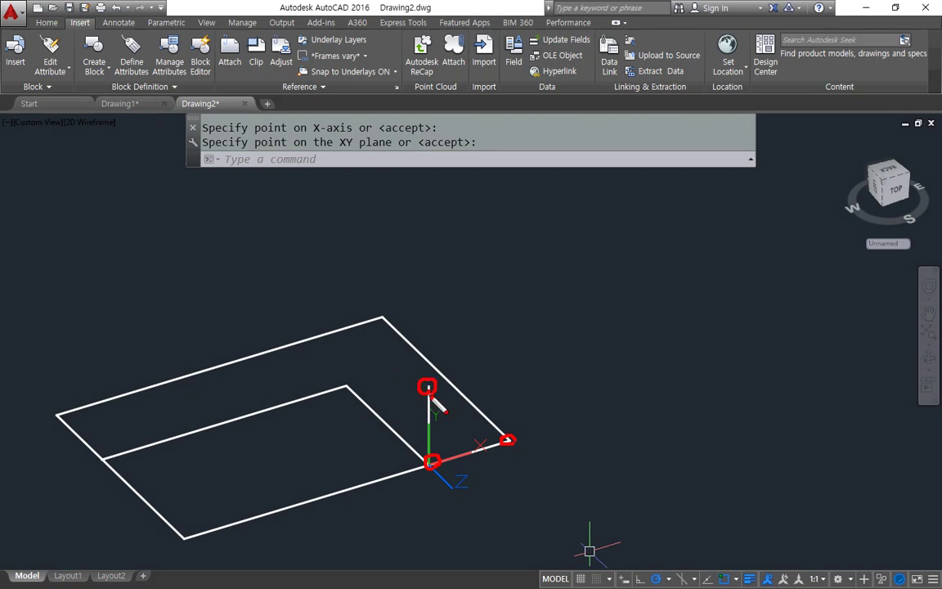
{"action": "key", "text": "e"}
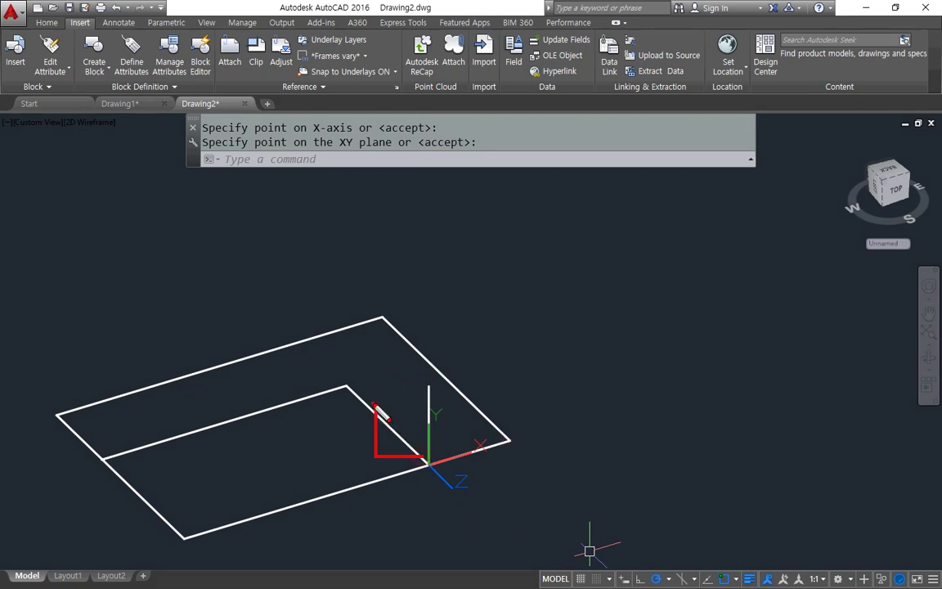
{"action": "mouse_move", "coordinate": [417, 452]}
{"action": "left_mouse_down"}
{"action": "mouse_move", "coordinate": [344, 387]}
{"action": "mouse_move", "coordinate": [163, 443]}
{"action": "left_mouse_up"}
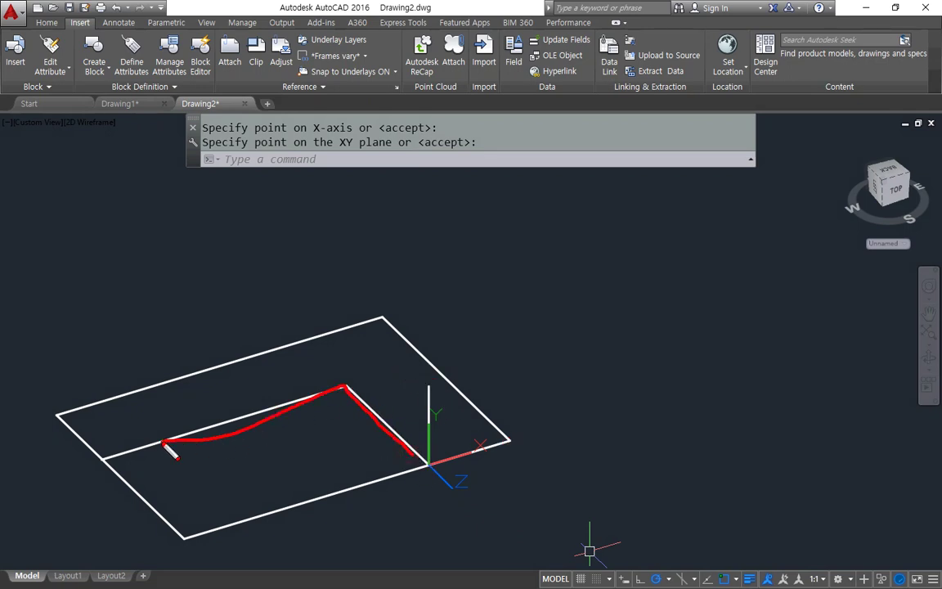
{"action": "key", "text": "Escape"}
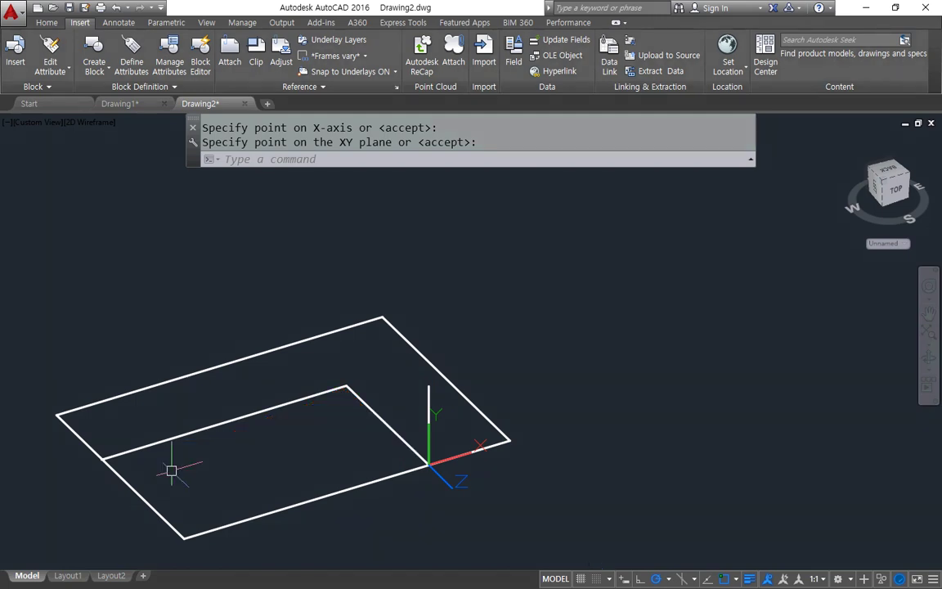
Copy the L-shaped path from its front end to an empty area beside the rectangle.
{"action": "type", "text": "cp"}
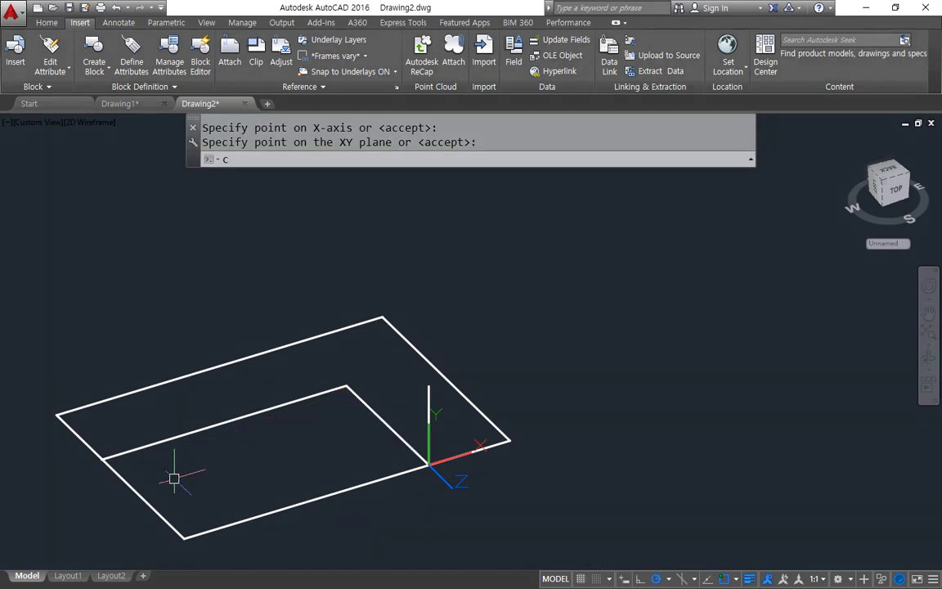
{"action": "key", "text": "Return"}
{"action": "left_click", "coordinate": [385, 423]}
{"action": "key", "text": "Return"}
{"action": "left_click", "coordinate": [426, 464]}
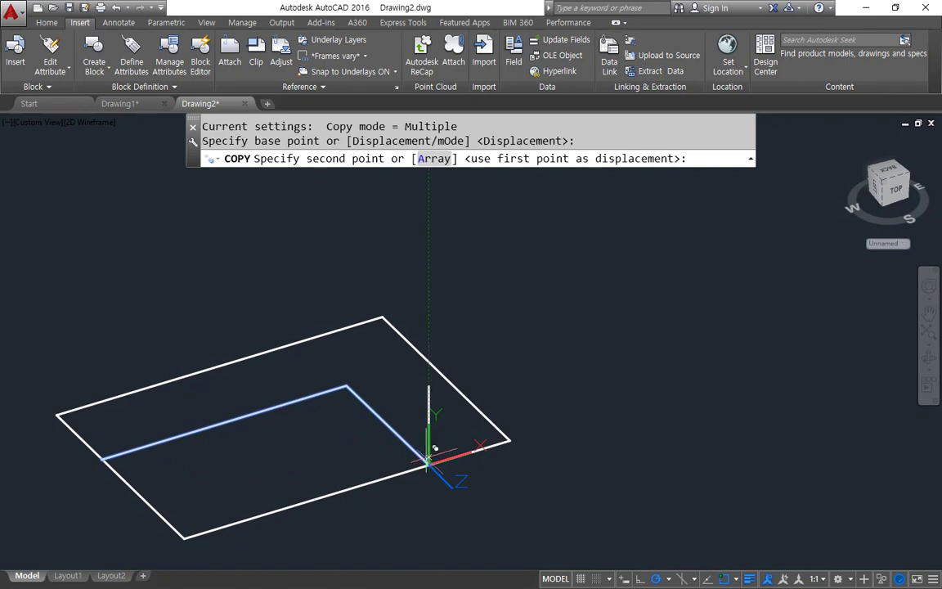
{"action": "left_click", "coordinate": [800, 353]}
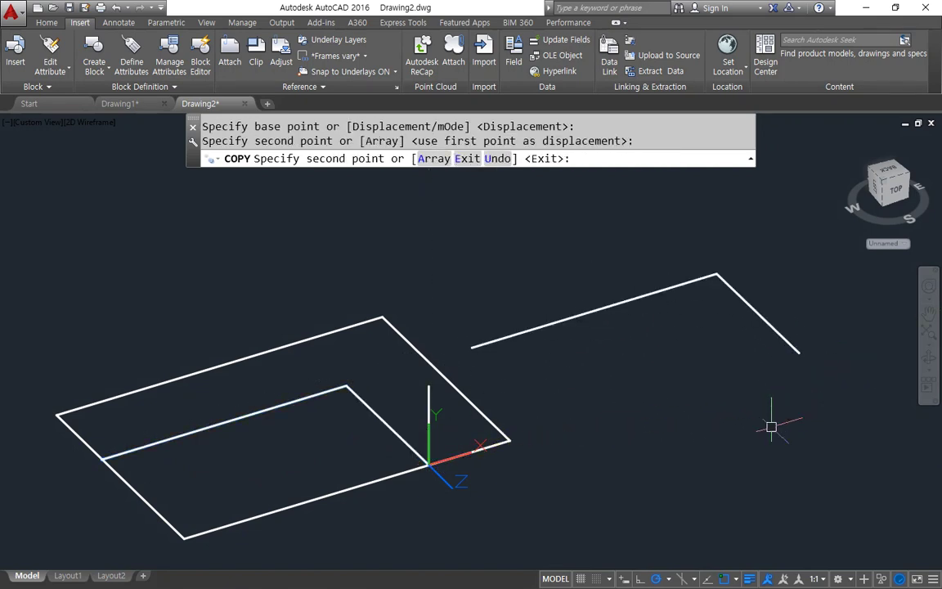
{"action": "key", "text": "Escape"}
{"action": "key", "text": "ctrl+2"}
{"action": "mouse_move", "coordinate": [352, 451]}
{"action": "left_mouse_down"}
{"action": "mouse_move", "coordinate": [381, 369]}
{"action": "mouse_move", "coordinate": [308, 464]}
{"action": "left_mouse_up"}
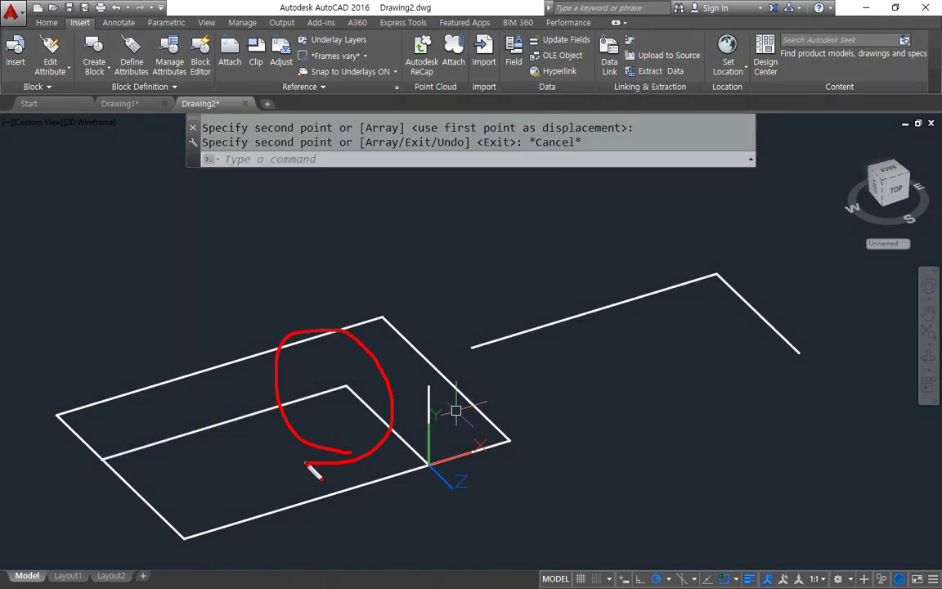
{"action": "key", "text": "Escape"}
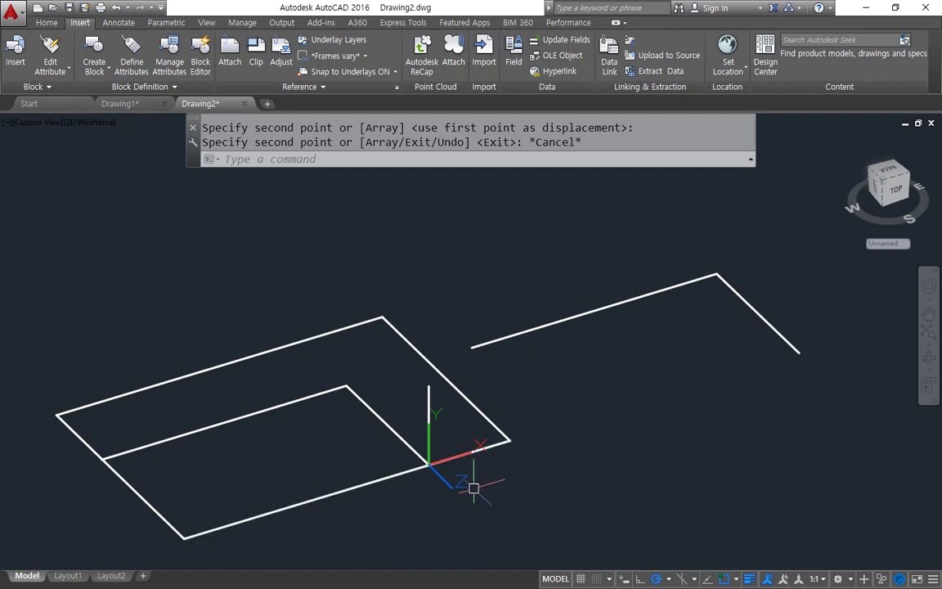
Draw a circle of radius 100 centred on the L-shaped path's front end in the vertical plane.
{"action": "type", "text": "c"}
{"action": "key", "text": "Return"}
{"action": "left_click", "coordinate": [427, 465]}
{"action": "type", "text": "100"}
{"action": "key", "text": "Return"}
Trim away the circle's lower half using the rectangle's front line as the cutting edge.
{"action": "type", "text": "tr"}
{"action": "key", "text": "Return"}
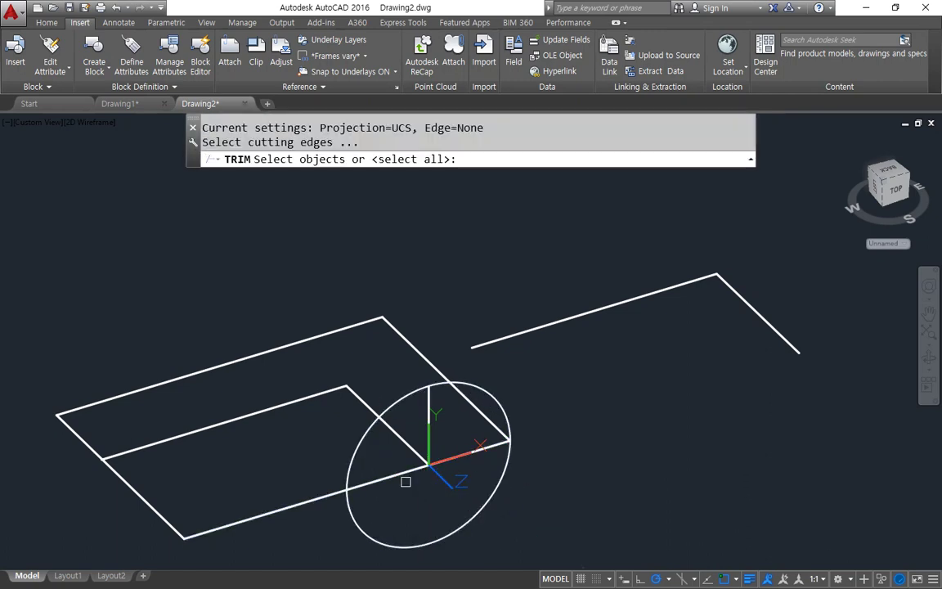
{"action": "left_click", "coordinate": [406, 475]}
{"action": "key", "text": "Return"}
{"action": "left_click", "coordinate": [454, 535]}
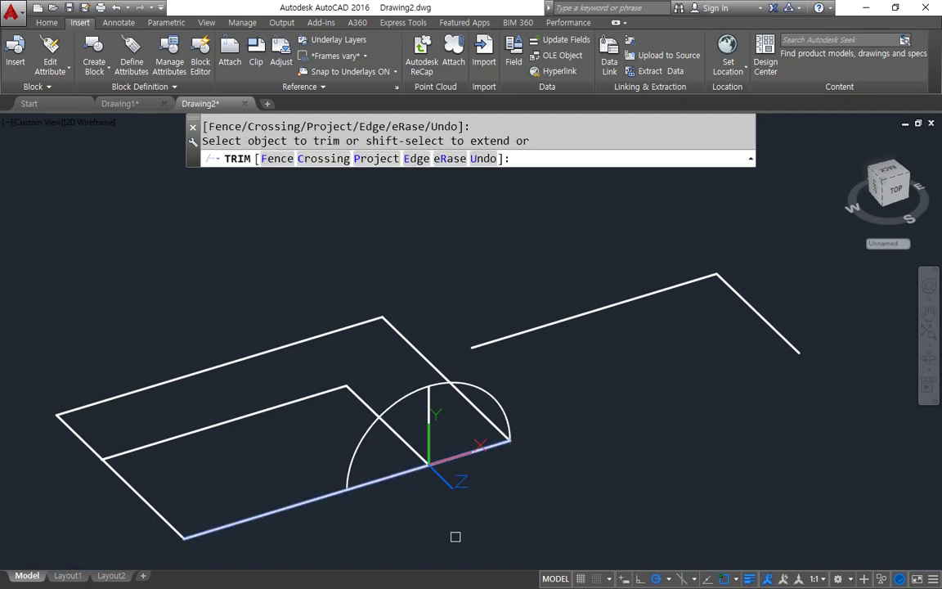
{"action": "key", "text": "Return"}
Fillet the front line with the semicircular arc to cut off the line beyond the arc's end.
{"action": "type", "text": "f"}
{"action": "key", "text": "Return"}
{"action": "left_click", "coordinate": [374, 485]}
{"action": "left_click", "coordinate": [352, 455]}
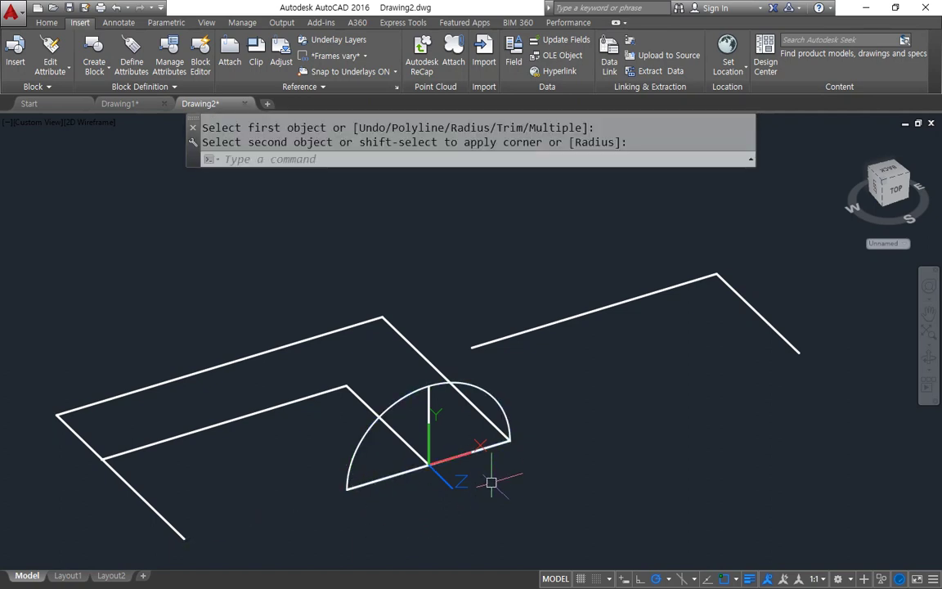
Try to join the semicircular arc and its base line into one object with Join.
{"action": "type", "text": "j"}
{"action": "key", "text": "Return"}
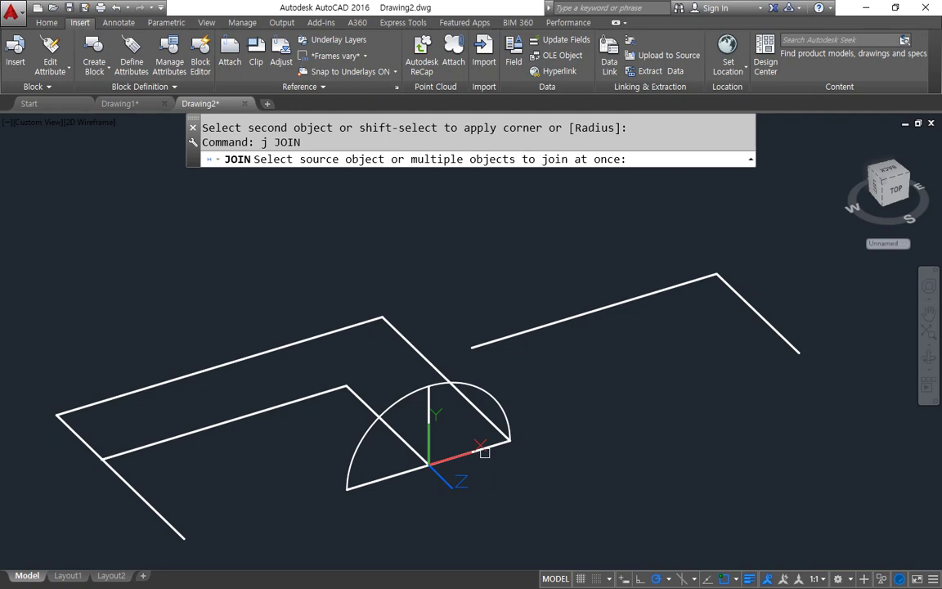
{"action": "left_click", "coordinate": [484, 451]}
{"action": "left_click", "coordinate": [453, 378]}
{"action": "key", "text": "Return"}
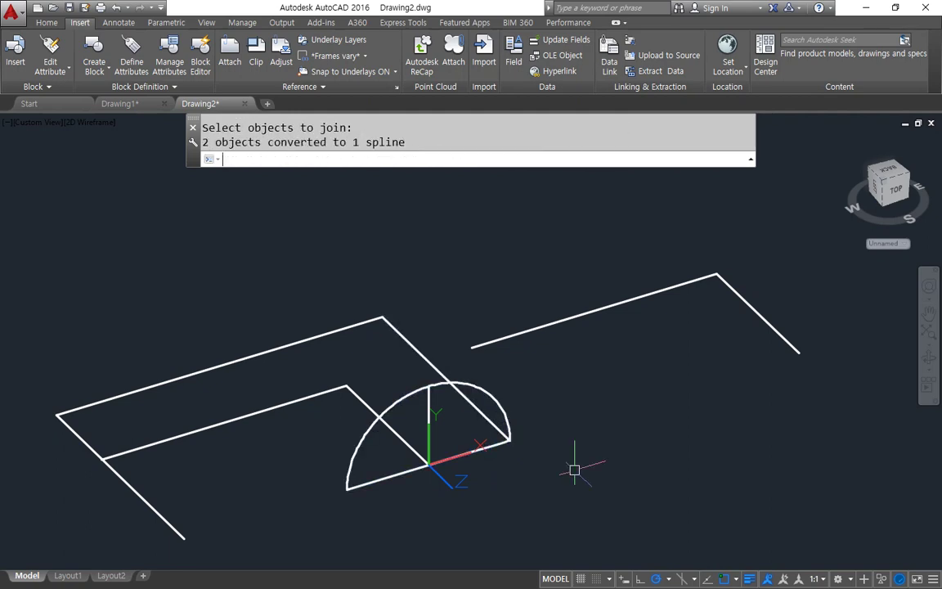
Check the joined semicircular profile's object type and undo the join.
{"action": "left_click", "coordinate": [507, 413]}
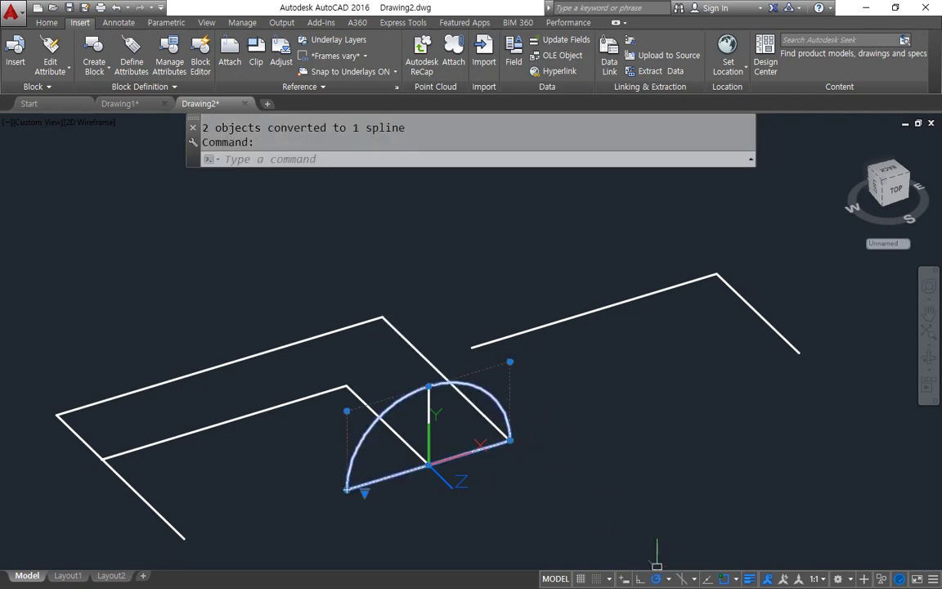
{"action": "mouse_move", "coordinate": [374, 530]}
{"action": "left_mouse_down"}
{"action": "mouse_move", "coordinate": [309, 429]}
{"action": "mouse_move", "coordinate": [494, 344]}
{"action": "mouse_move", "coordinate": [516, 487]}
{"action": "mouse_move", "coordinate": [391, 501]}
{"action": "left_mouse_up"}
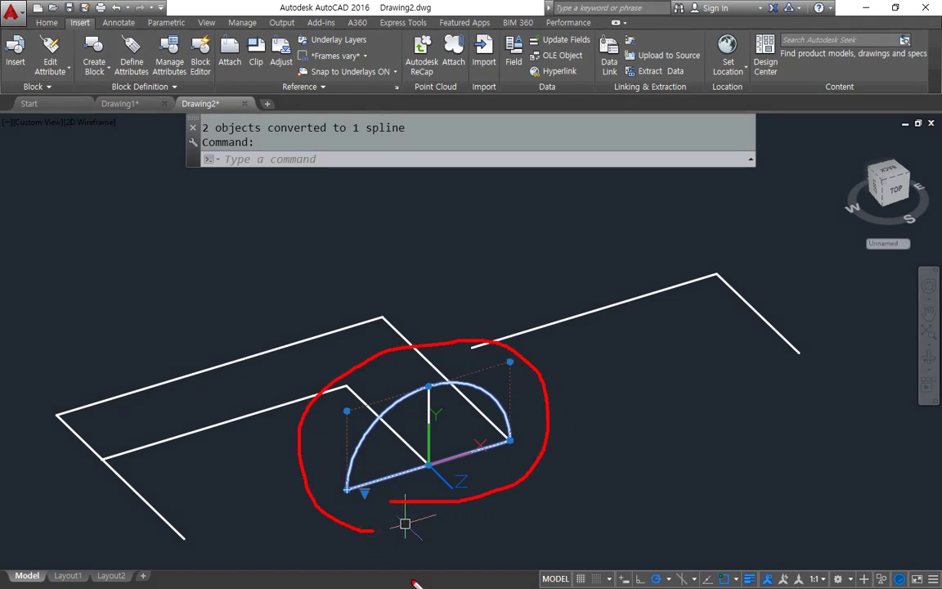
{"action": "mouse_move", "coordinate": [487, 386]}
{"action": "left_mouse_down"}
{"action": "mouse_move", "coordinate": [619, 402]}
{"action": "mouse_move", "coordinate": [591, 372]}
{"action": "left_mouse_up"}
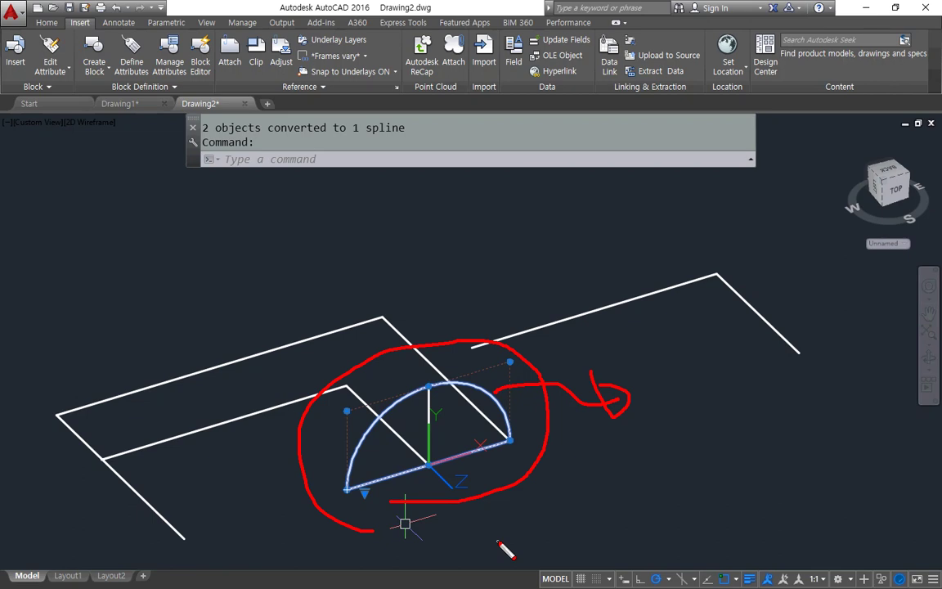
{"action": "key", "text": "Escape"}
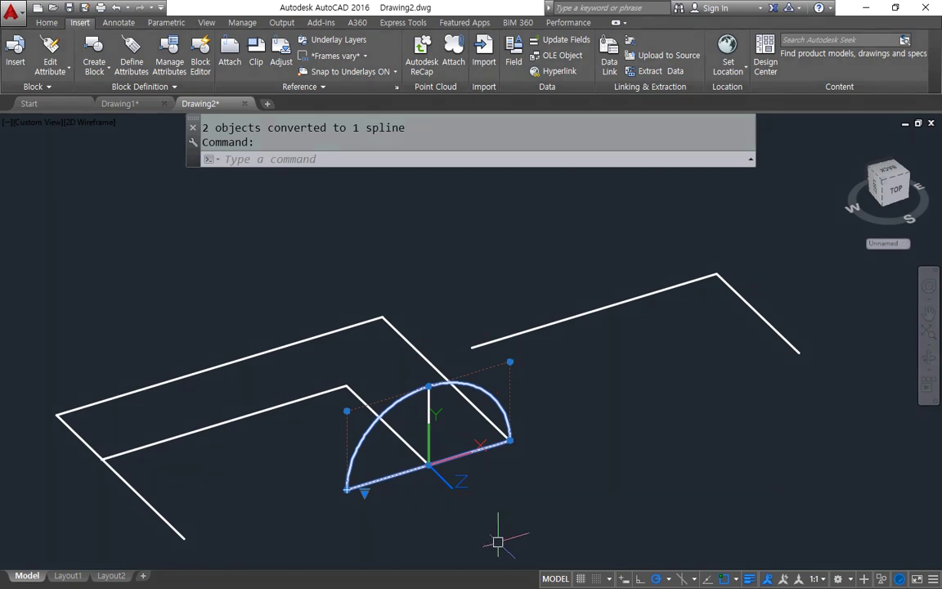
{"action": "key", "text": "Escape"}
{"action": "key", "text": "ctrl+z"}
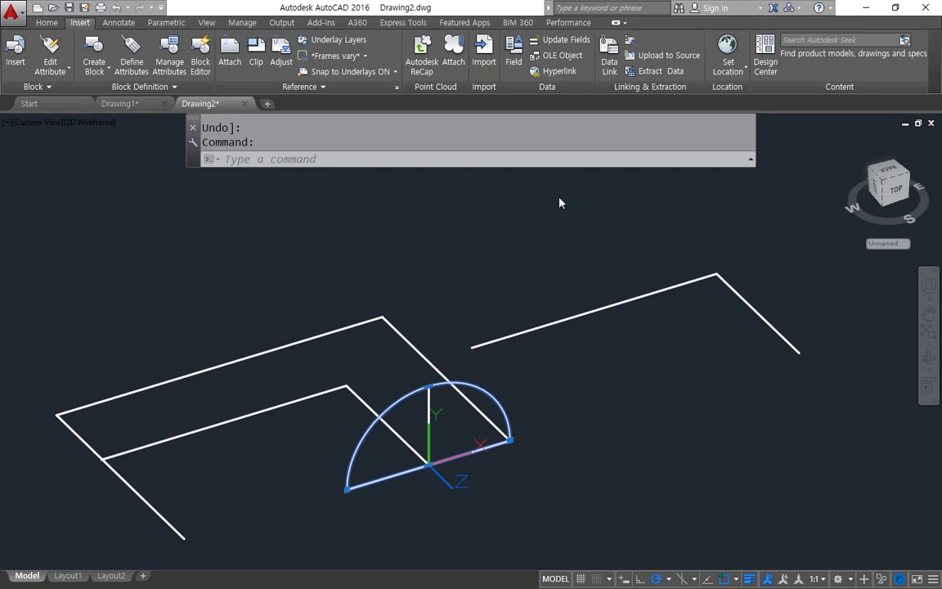
Extrude the closed semicircular profile along the L-shaped path using the Path option.
{"action": "key", "text": "Escape"}
{"action": "key", "text": "Escape"}
{"action": "type", "text": "ext"}
{"action": "key", "text": "Return"}
{"action": "left_click", "coordinate": [491, 392]}
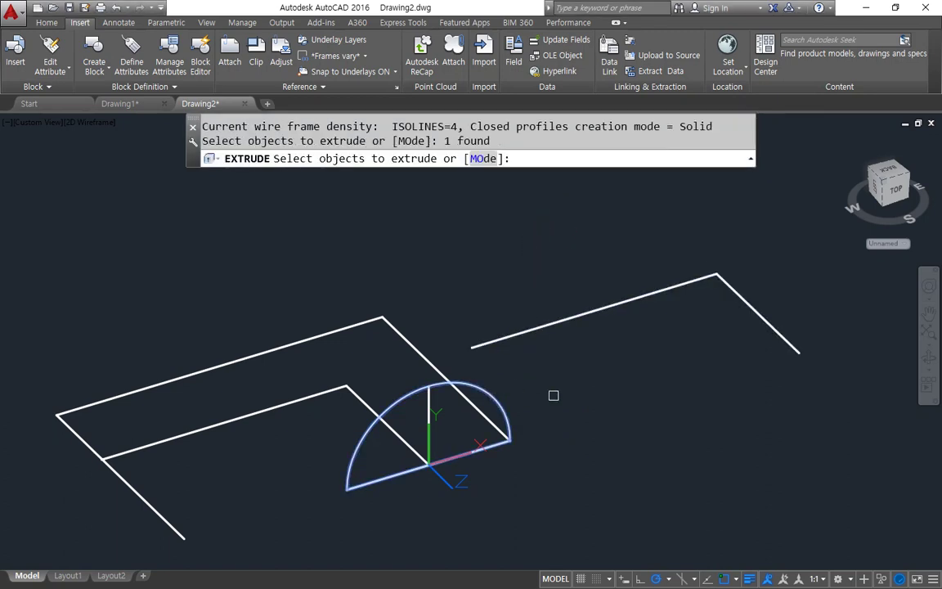
{"action": "key", "text": "Return"}
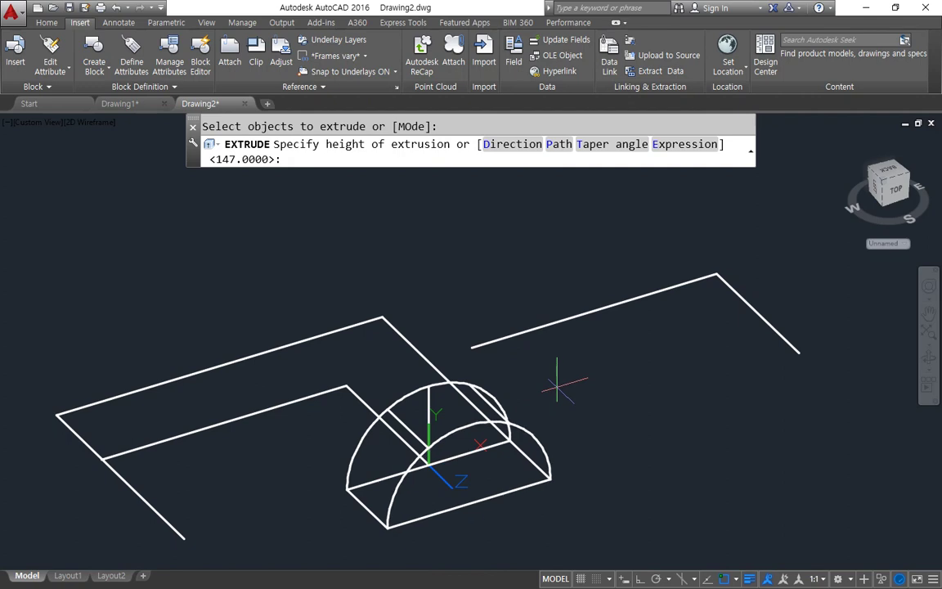
{"action": "left_click_drag", "start_coordinate": [576, 159], "coordinate": [555, 146]}
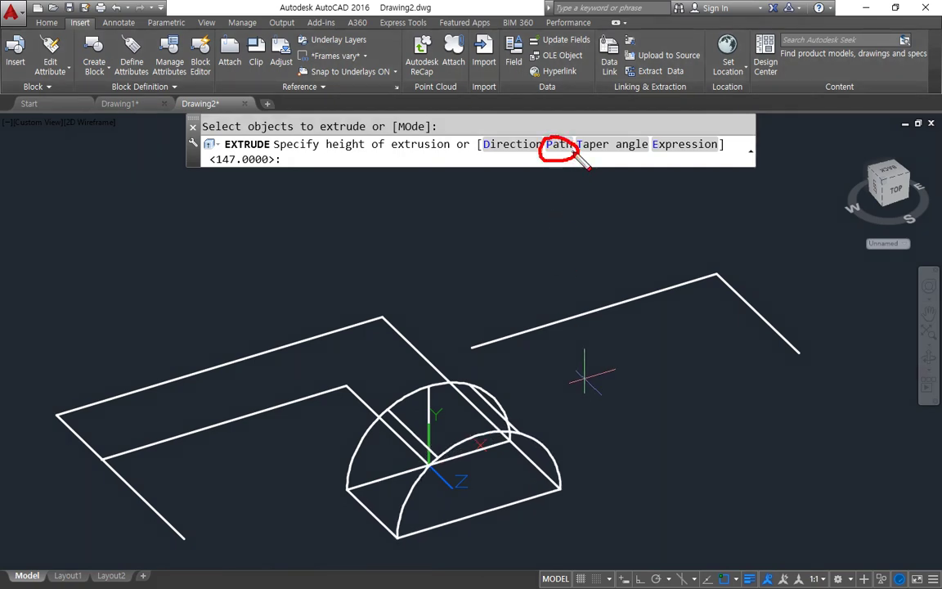
{"action": "key", "text": "Escape"}
{"action": "left_click", "coordinate": [558, 144]}
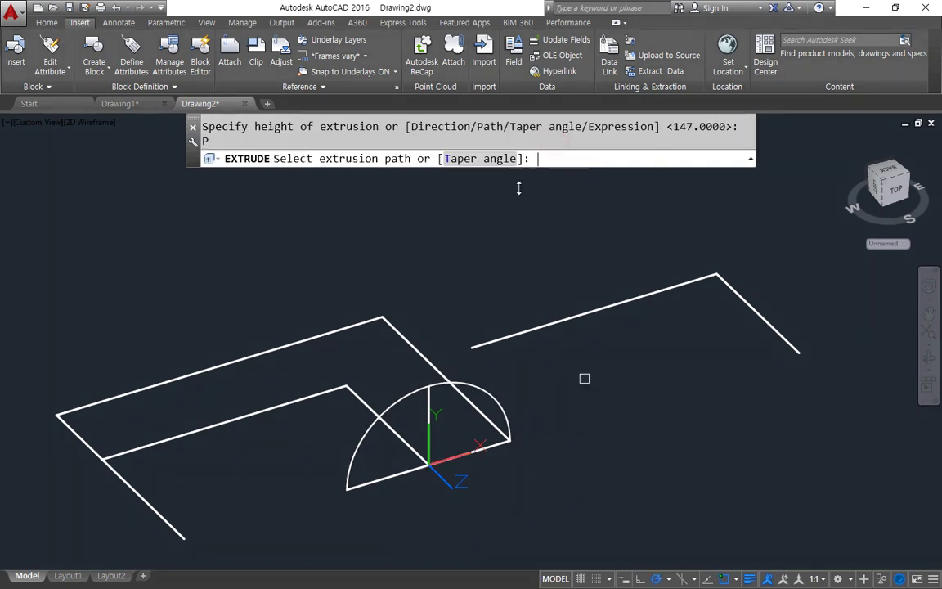
{"action": "left_click", "coordinate": [370, 401]}
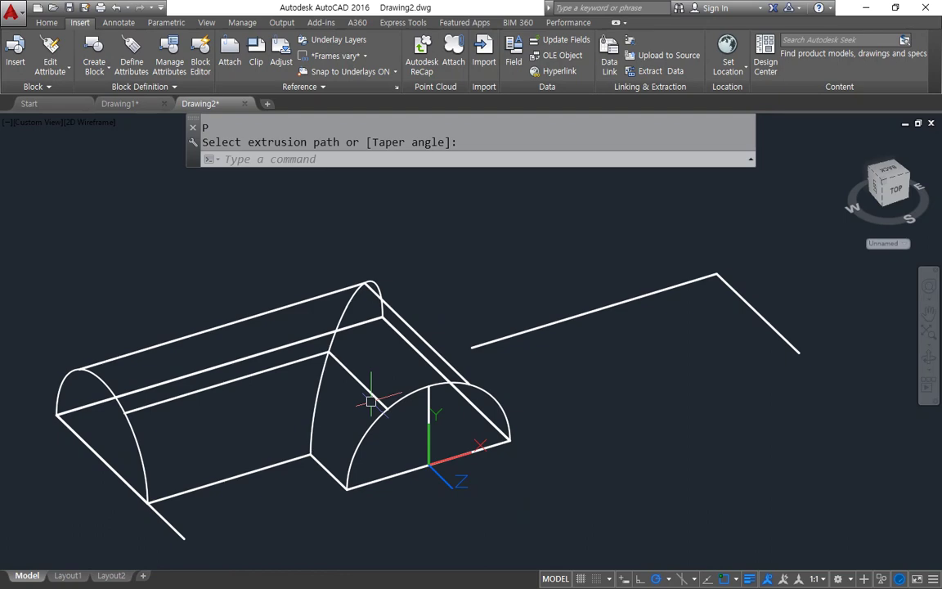
Inspect the extruded solid in the Shades of Gray visual style and restore the 2D wireframe style.
{"action": "type", "text": "sha"}
{"action": "key", "text": "Return"}
{"action": "type", "text": "g"}
{"action": "key", "text": "Return"}
{"action": "mouse_move", "coordinate": [520, 424]}
{"action": "middle_mouse_down", "text": "shift"}
{"action": "mouse_move", "coordinate": [567, 436]}
{"action": "mouse_move", "coordinate": [246, 439]}
{"action": "mouse_move", "coordinate": [461, 439]}
{"action": "mouse_move", "coordinate": [579, 458]}
{"action": "middle_mouse_up", "text": "shift"}
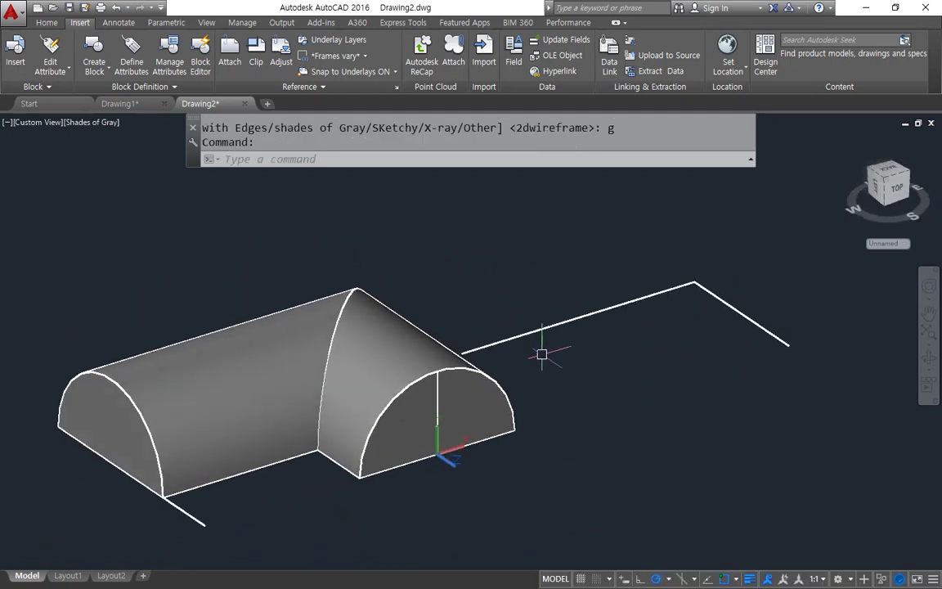
{"action": "type", "text": "sha"}
{"action": "key", "text": "Return"}
{"action": "type", "text": "2d"}
{"action": "key", "text": "Return"}
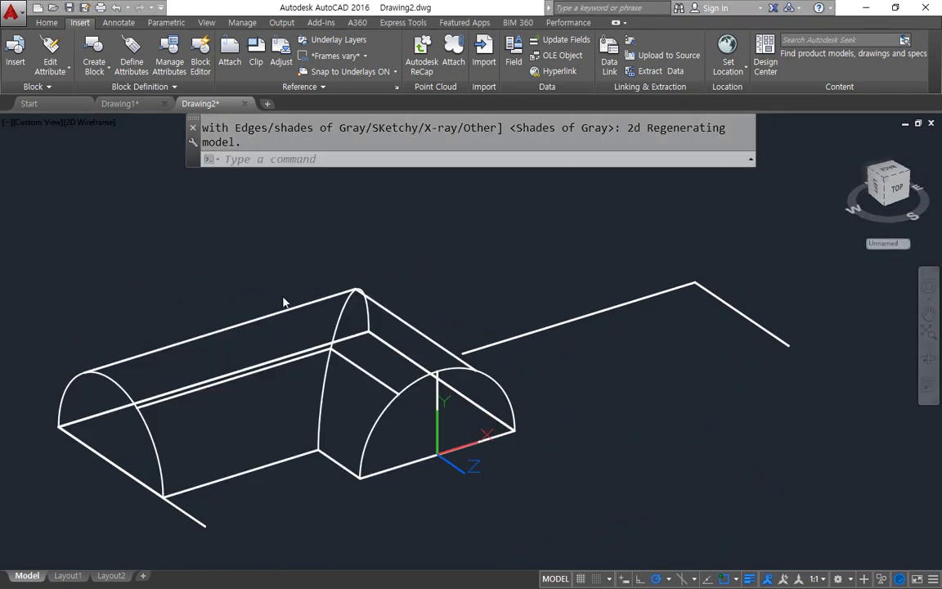
Erase the leftover rectangle line that extends past the solid's left end face.
{"action": "middle_click_drag", "start_coordinate": [368, 327], "coordinate": [221, 389], "text": "shift"}
{"action": "middle_click_drag", "start_coordinate": [377, 366], "coordinate": [520, 287], "text": "shift"}
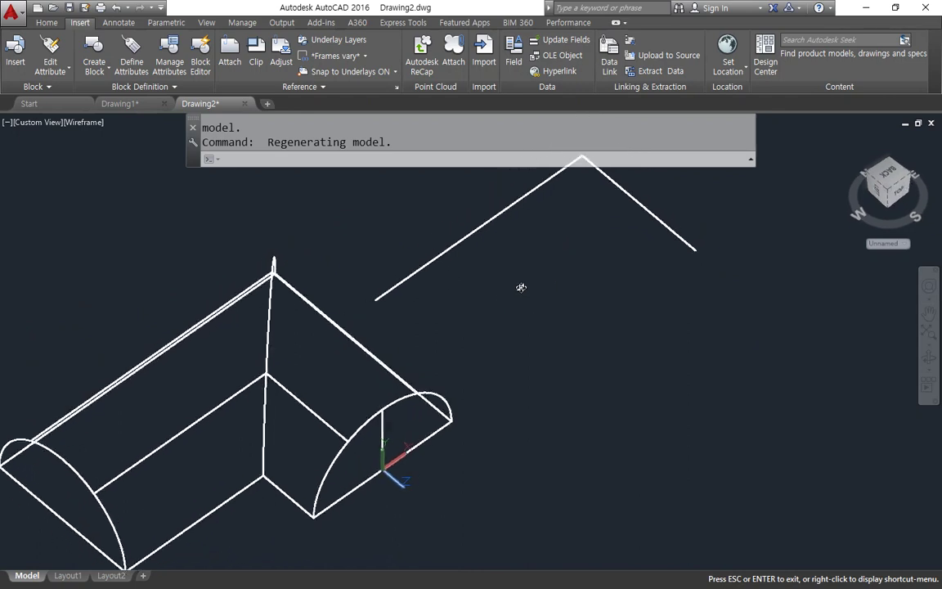
{"action": "middle_click_drag", "start_coordinate": [183, 431], "coordinate": [281, 357]}
{"action": "left_click", "coordinate": [288, 458]}
{"action": "type", "text": "e"}
{"action": "key", "text": "Return"}
{"action": "middle_click_drag", "start_coordinate": [439, 427], "coordinate": [329, 486]}
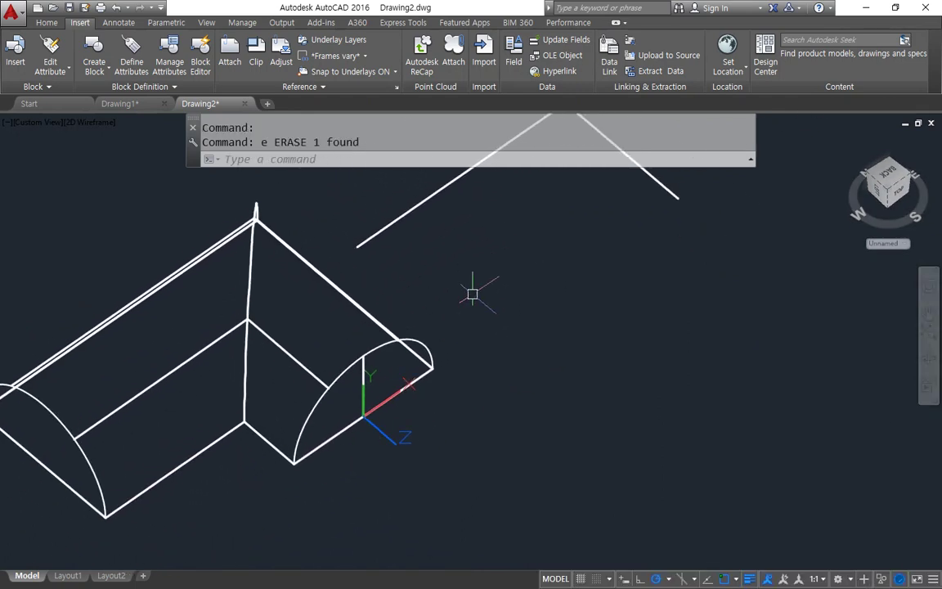
Move the copied L-shaped path by its front end to the UCS origin at the semicircular face's base midpoint.
{"action": "middle_click_drag", "start_coordinate": [472, 294], "coordinate": [433, 373]}
{"action": "type", "text": "m"}
{"action": "key", "text": "Return"}
{"action": "left_click", "coordinate": [623, 262]}
{"action": "key", "text": "Return"}
{"action": "left_click", "coordinate": [638, 277]}
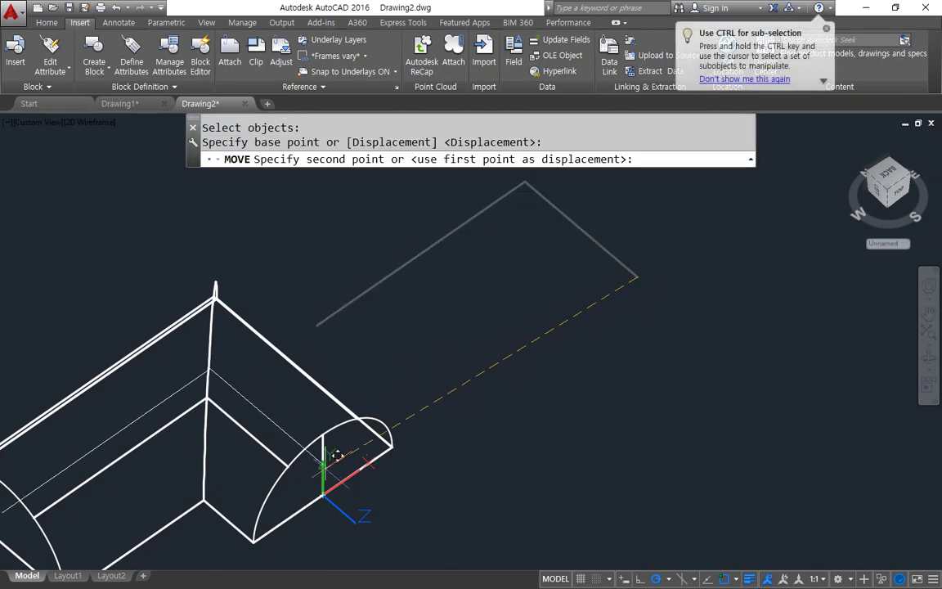
{"action": "left_click", "coordinate": [325, 494]}
Move the L-shaped path from the base midpoint up to the top end of the vertical line.
{"action": "middle_click_drag", "start_coordinate": [327, 500], "coordinate": [185, 445], "text": "shift"}
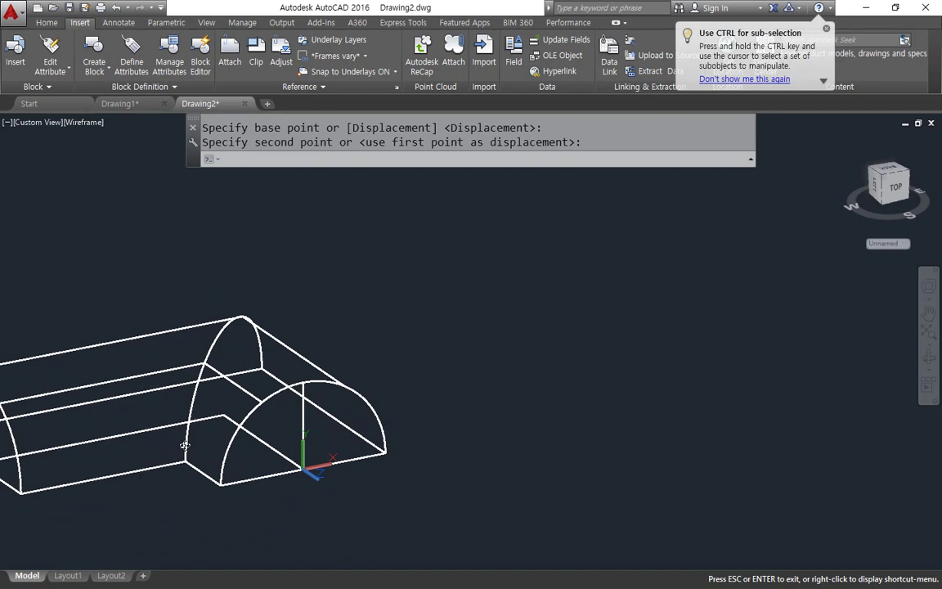
{"action": "scroll", "coordinate": [278, 471], "scroll_direction": "up", "scroll_amount": 2}
{"action": "type", "text": "m"}
{"action": "key", "text": "Return"}
{"action": "left_click", "coordinate": [276, 449]}
{"action": "left_click", "coordinate": [261, 427]}
{"action": "key", "text": "Return"}
{"action": "left_click", "coordinate": [313, 468]}
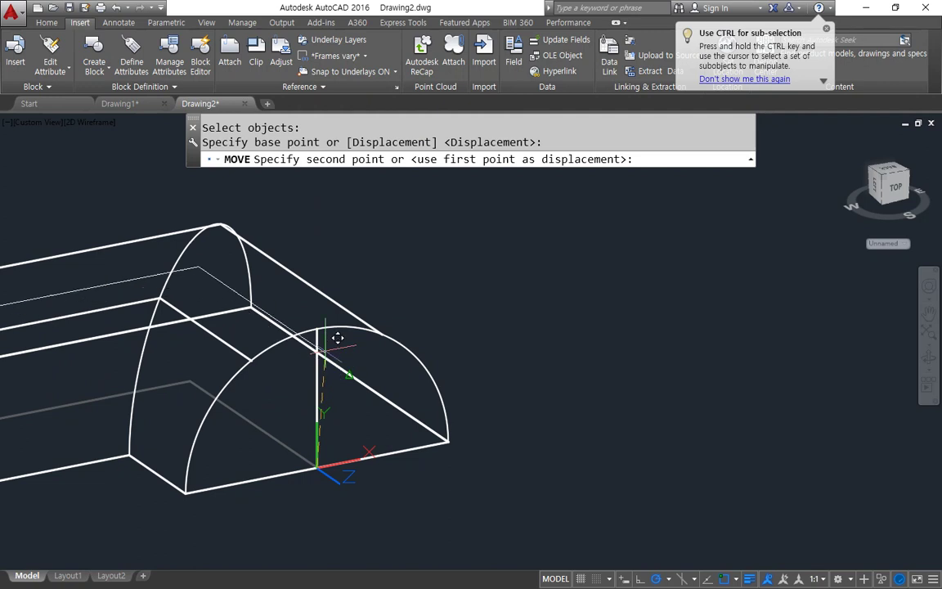
{"action": "left_click", "coordinate": [328, 311]}
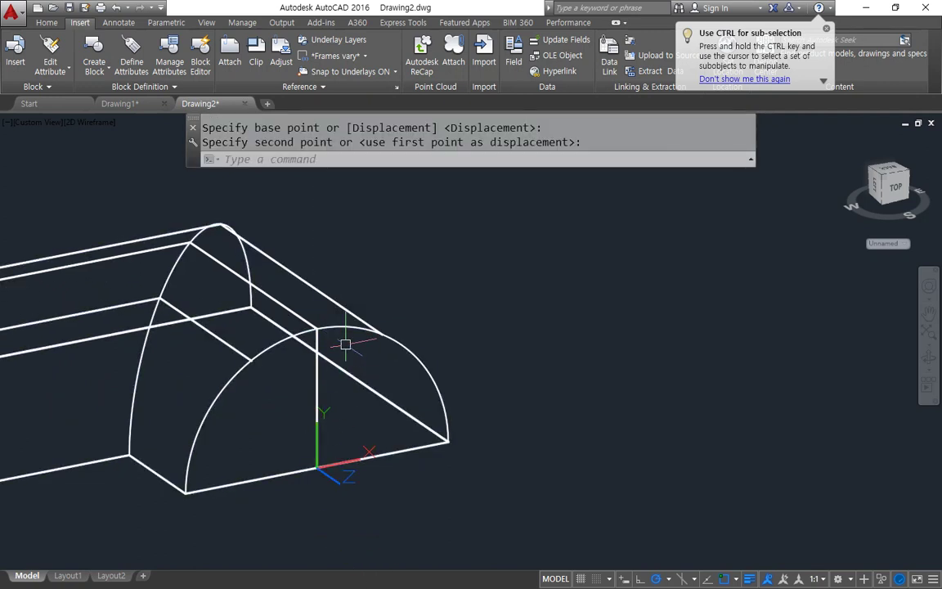
{"action": "mouse_move", "coordinate": [356, 311]}
{"action": "left_mouse_down"}
{"action": "mouse_move", "coordinate": [249, 307]}
{"action": "mouse_move", "coordinate": [268, 372]}
{"action": "mouse_move", "coordinate": [370, 326]}
{"action": "mouse_move", "coordinate": [279, 314]}
{"action": "left_mouse_up"}
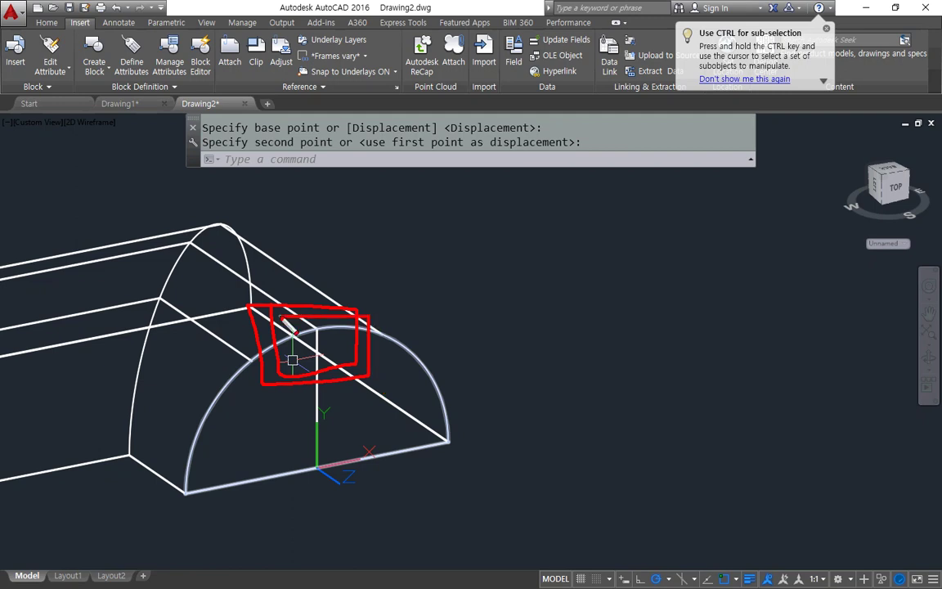
Draw a line along the base of the front semicircular end face, from one bottom corner to the other.
{"action": "key", "text": "Escape"}
{"action": "type", "text": "l"}
{"action": "key", "text": "Return"}
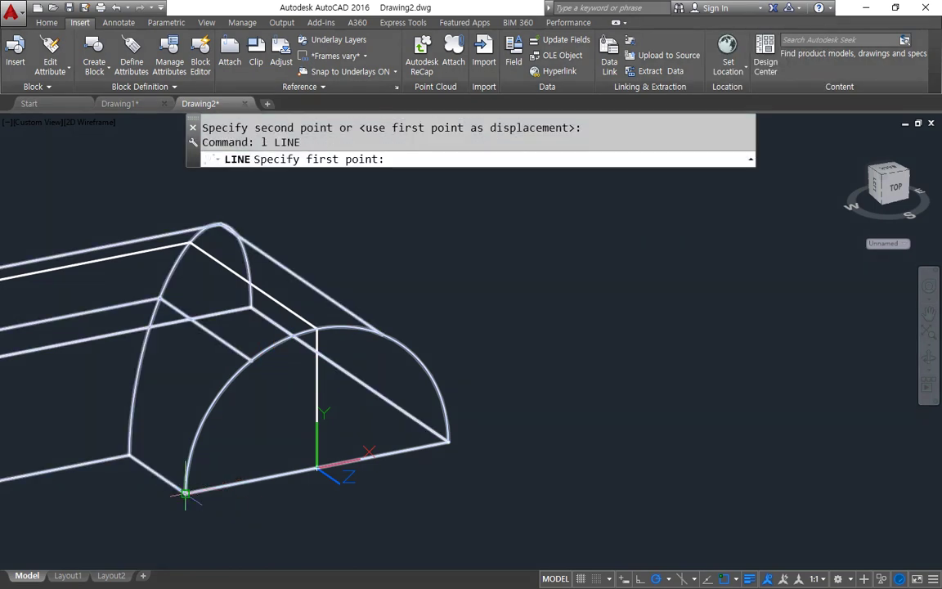
{"action": "left_click", "coordinate": [186, 492]}
{"action": "left_click", "coordinate": [448, 441]}
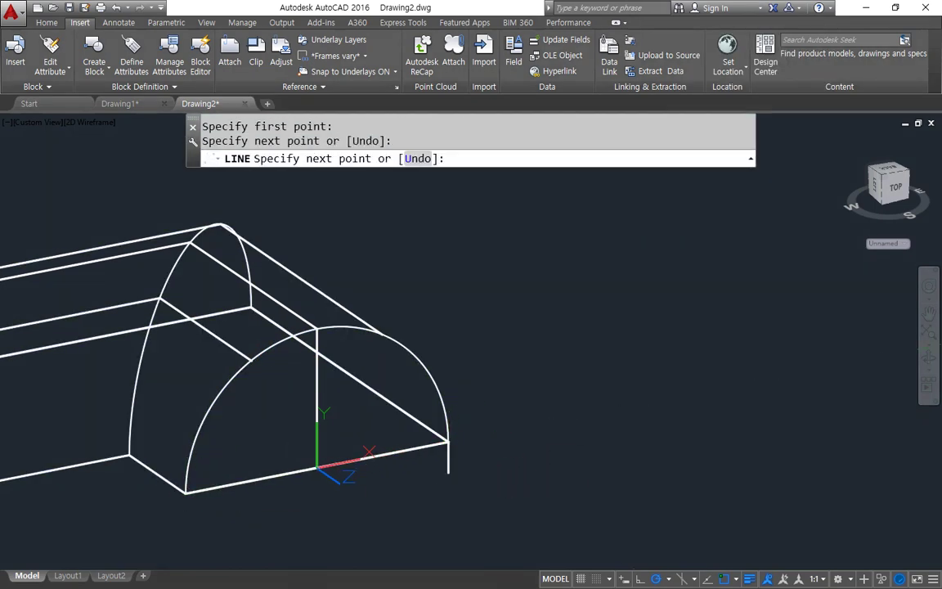
{"action": "key", "text": "Escape"}
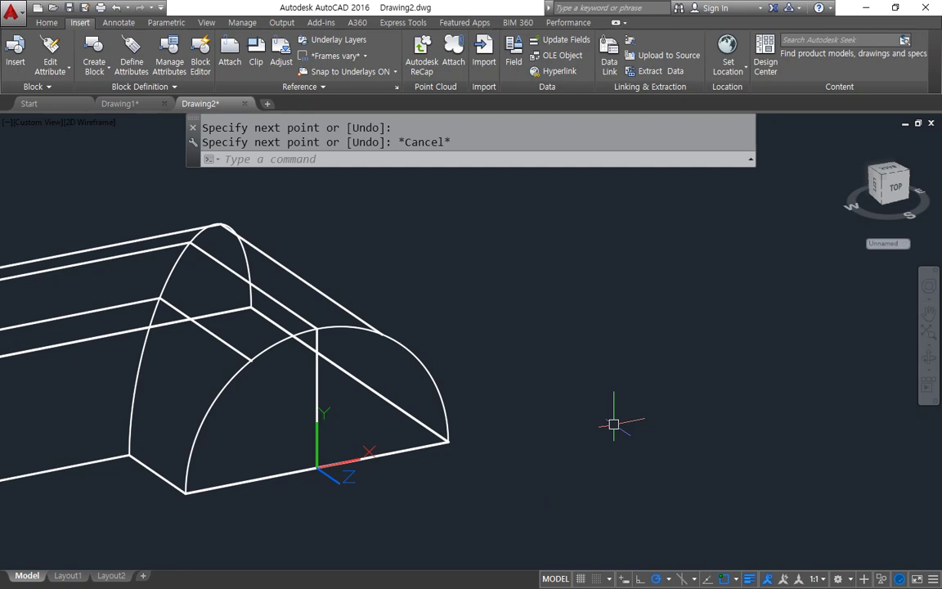
Offset the base line of the semicircular face upward by 60.
{"action": "type", "text": "o"}
{"action": "key", "text": "Return"}
{"action": "type", "text": "60"}
{"action": "key", "text": "Return"}
{"action": "left_click", "coordinate": [369, 456]}
{"action": "left_click", "coordinate": [516, 343]}
{"action": "key", "text": "Escape"}
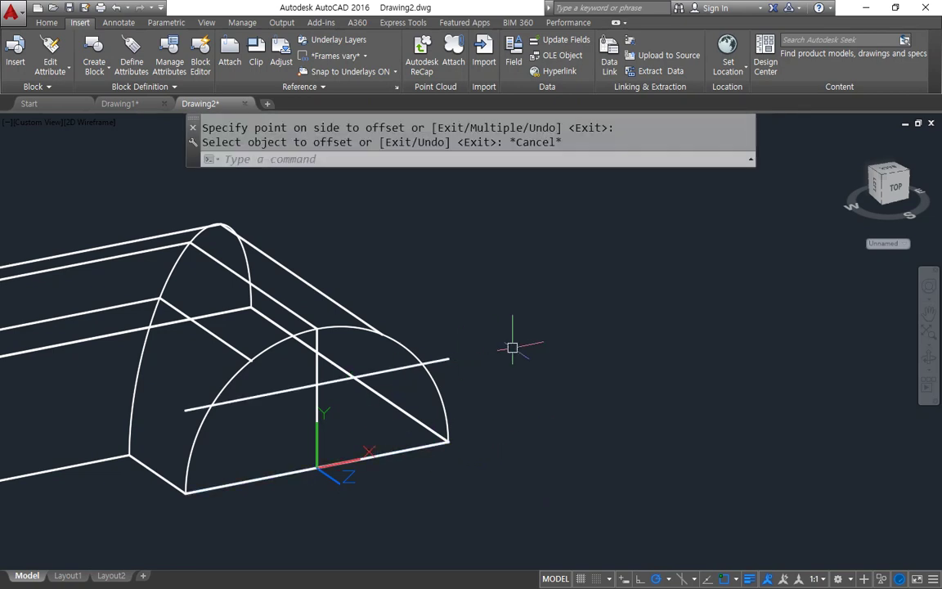
Offset the vertical centre line of the semicircular face by 40 to both sides.
{"action": "left_click", "coordinate": [476, 316]}
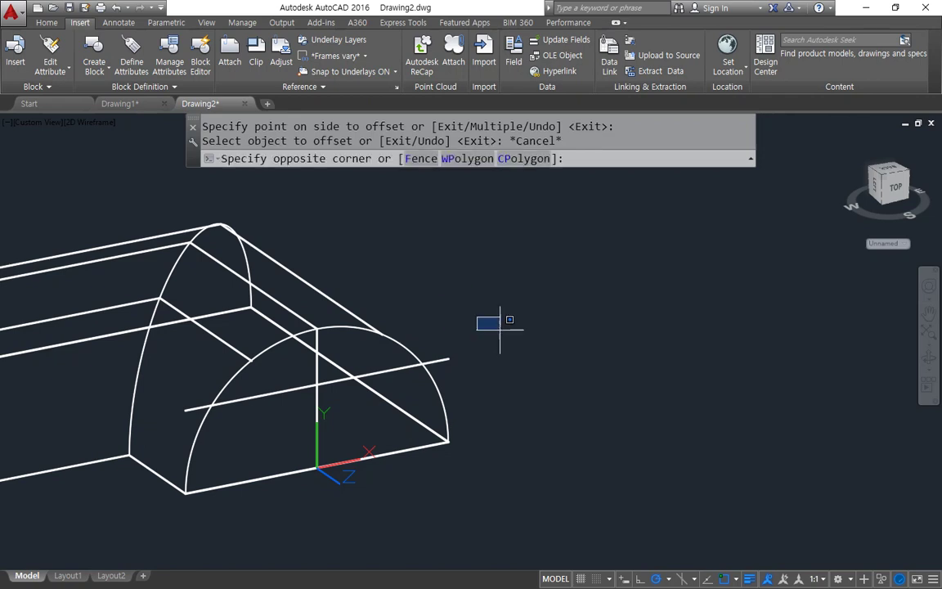
{"action": "type", "text": "o"}
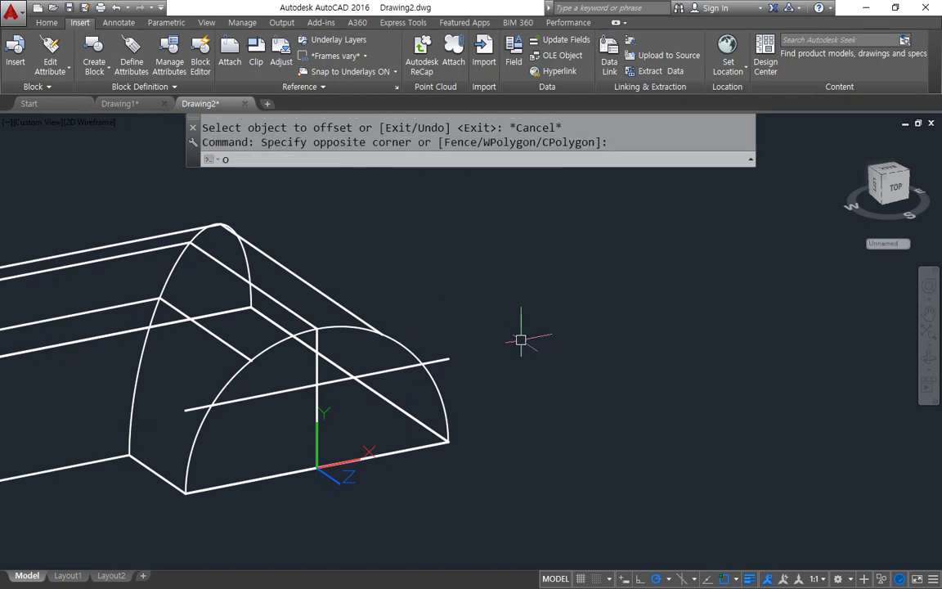
{"action": "key", "text": "Return"}
{"action": "type", "text": "40"}
{"action": "key", "text": "Return"}
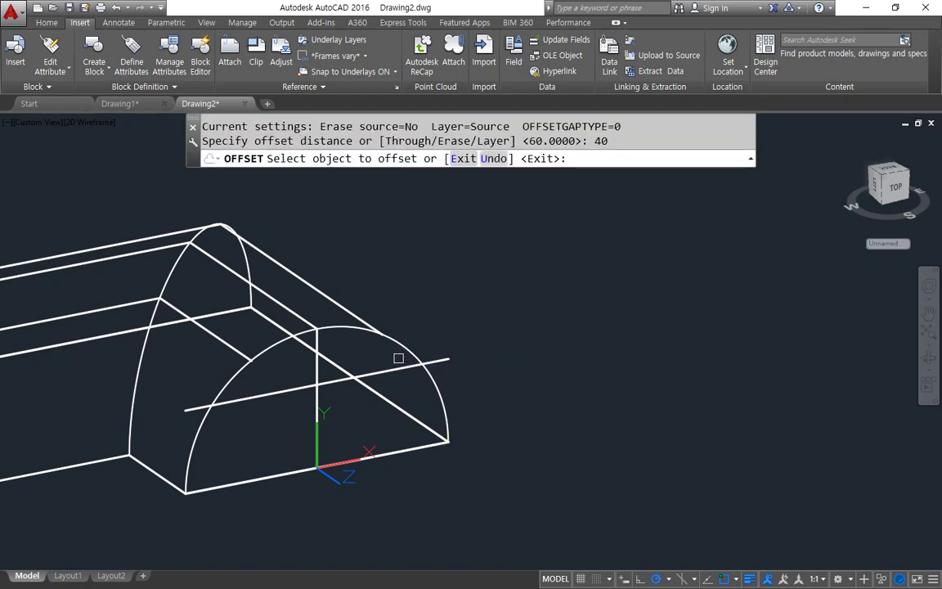
{"action": "left_click", "coordinate": [316, 364]}
{"action": "left_click", "coordinate": [363, 363]}
{"action": "left_click", "coordinate": [320, 362]}
{"action": "left_click", "coordinate": [316, 369]}
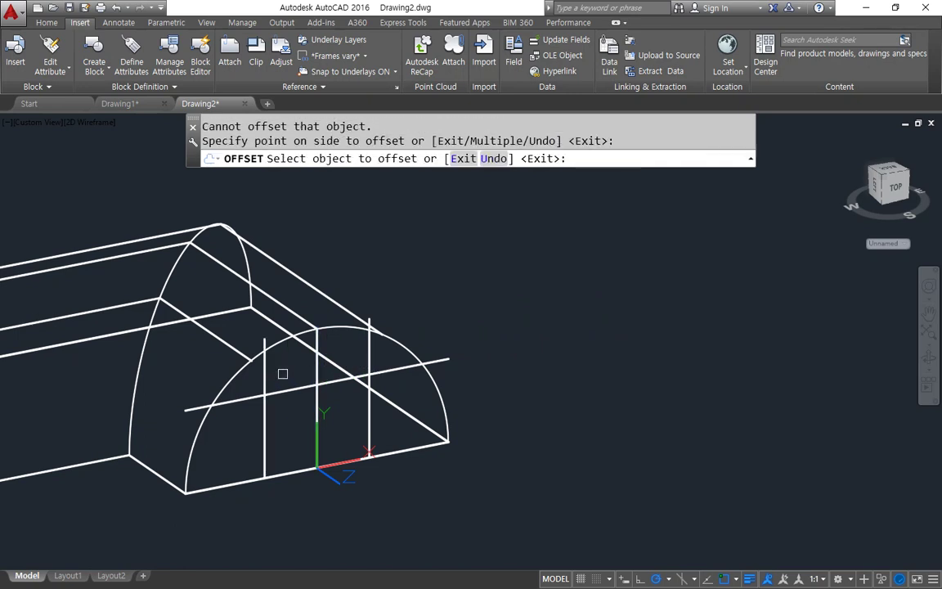
{"action": "left_click", "coordinate": [282, 373]}
{"action": "key", "text": "Return"}
Draw a rectangle from the top end of one offset vertical line to the opposite vertical's intersection with the raised horizontal line.
{"action": "scroll", "coordinate": [282, 369], "scroll_direction": "up", "scroll_amount": 5}
{"action": "type", "text": "rec"}
{"action": "key", "text": "Return"}
{"action": "left_click", "coordinate": [503, 243]}
{"action": "left_click", "coordinate": [238, 437]}
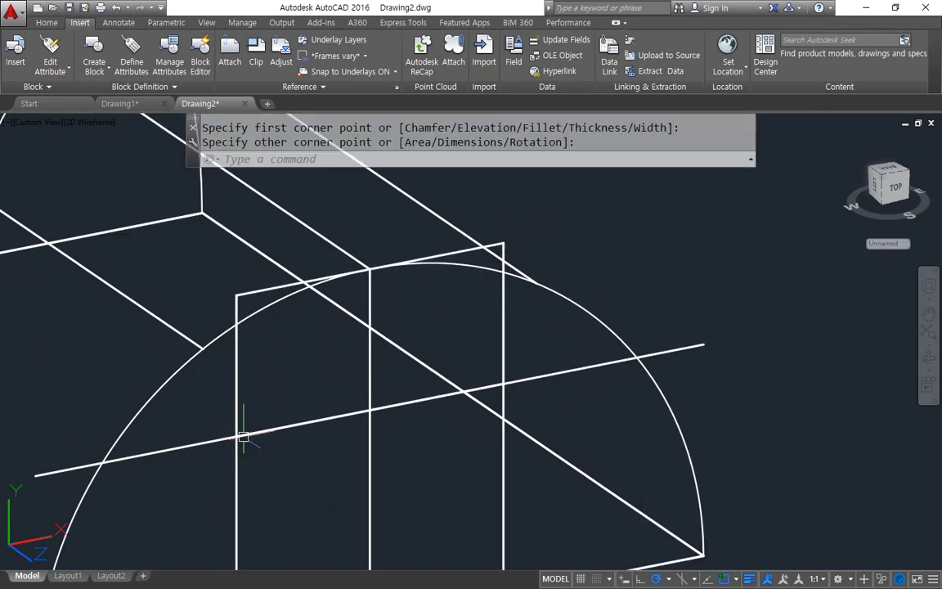
Erase the three vertical lines and the raised horizontal construction line, keeping the rectangle.
{"action": "left_click", "coordinate": [530, 373]}
{"action": "left_click", "coordinate": [534, 401]}
{"action": "left_click", "coordinate": [516, 488]}
{"action": "left_click", "coordinate": [460, 516]}
{"action": "left_click", "coordinate": [433, 522]}
{"action": "left_click", "coordinate": [274, 545]}
{"action": "left_click", "coordinate": [220, 515]}
{"action": "left_click", "coordinate": [177, 448]}
{"action": "type", "text": "e"}
{"action": "key", "text": "Return"}
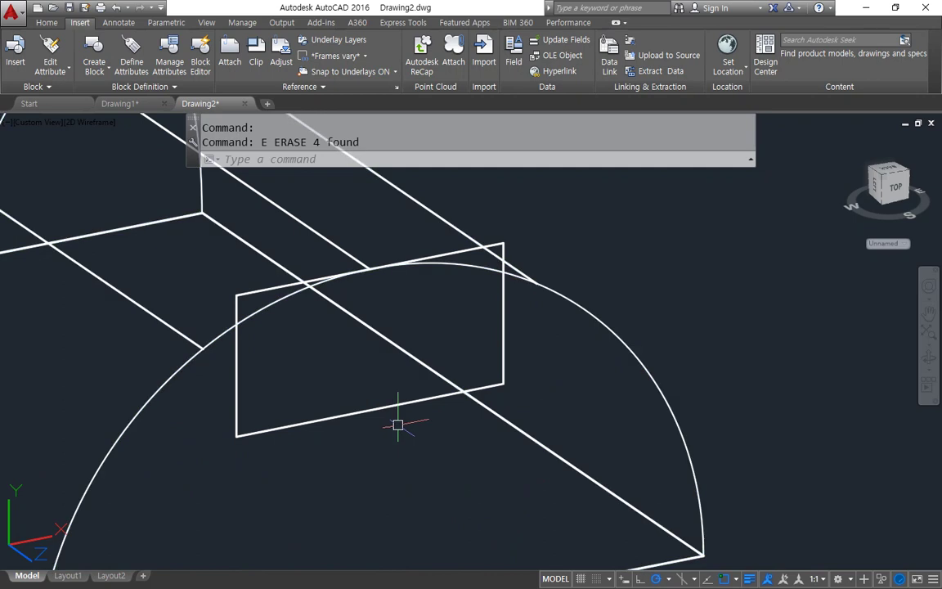
Extrude the rectangle along the L-shaped path on top of the solid, using the Path option.
{"action": "scroll", "coordinate": [398, 424], "scroll_direction": "down", "scroll_amount": 2}
{"action": "type", "text": "ext"}
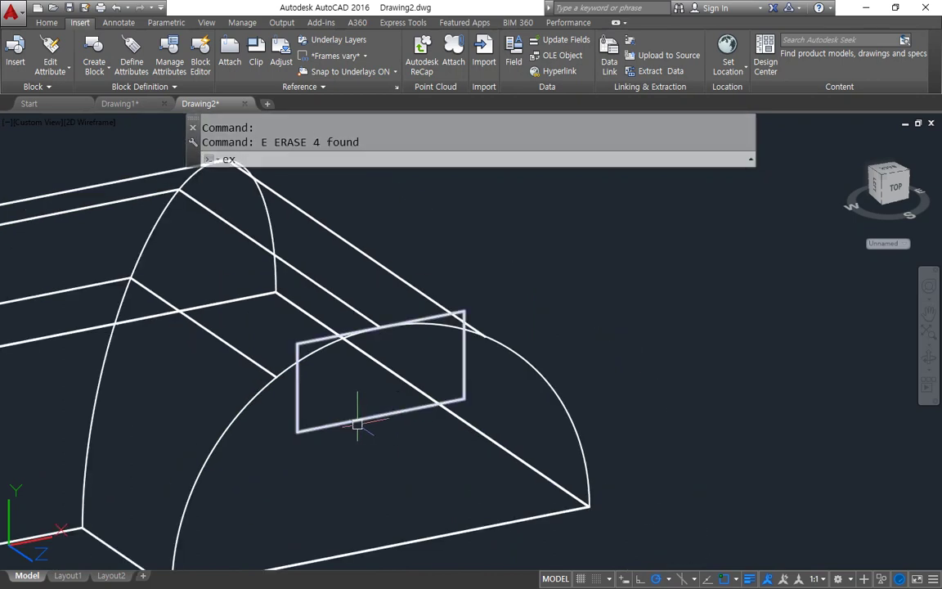
{"action": "key", "text": "Return"}
{"action": "left_click", "coordinate": [295, 407]}
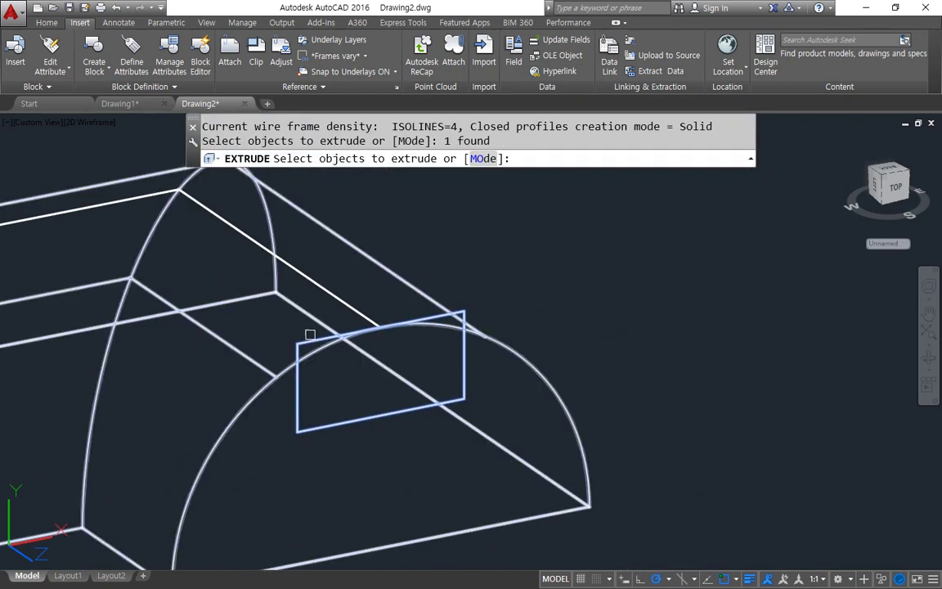
{"action": "key", "text": "Return"}
{"action": "left_click", "coordinate": [559, 144]}
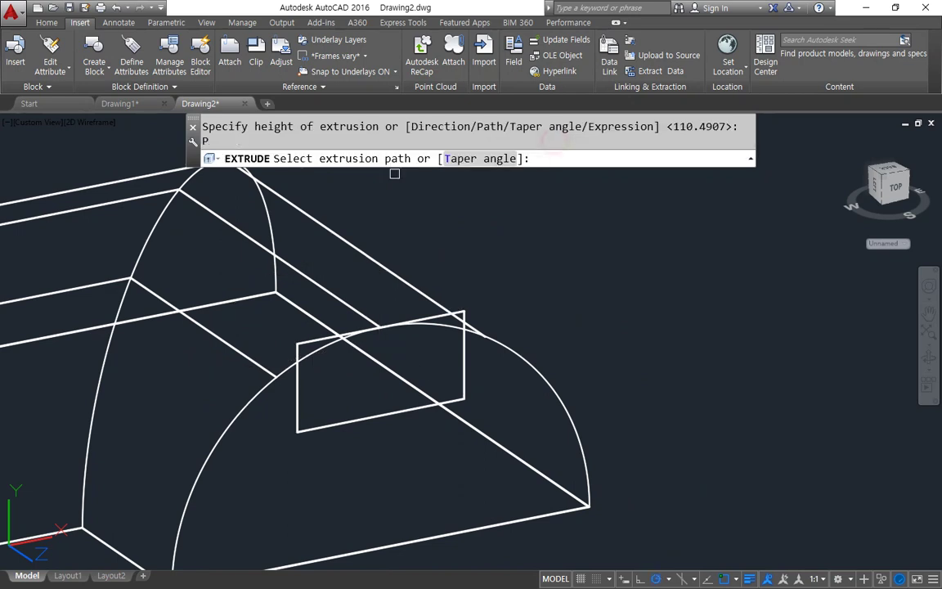
{"action": "scroll", "coordinate": [327, 283], "scroll_direction": "down", "scroll_amount": 5}
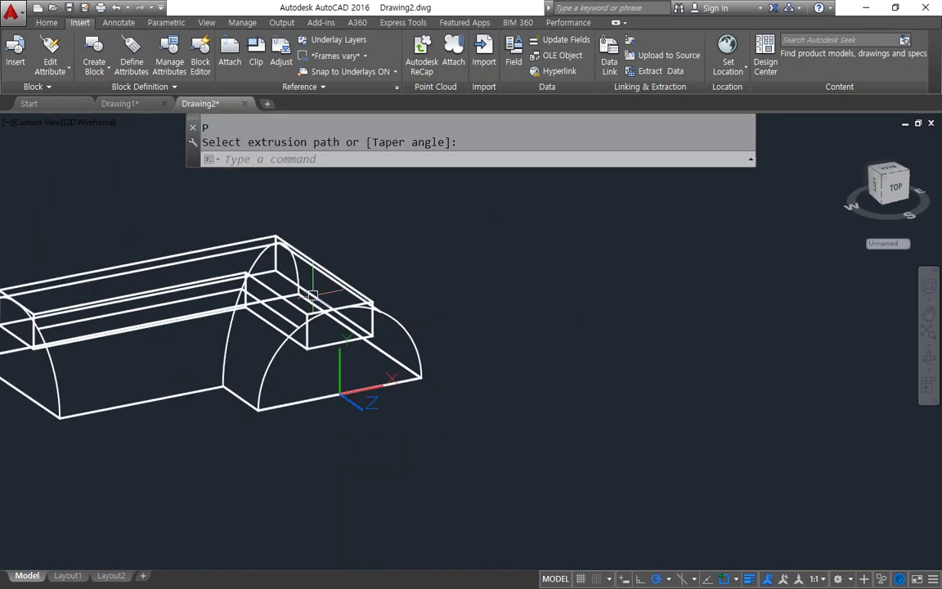
Inspect the rectangular extrusion on the semicircular solid in the Shades of Gray visual style.
{"action": "key", "text": "Escape"}
{"action": "type", "text": "sha"}
{"action": "key", "text": "Return"}
{"action": "type", "text": "g"}
{"action": "key", "text": "Return"}
{"action": "middle_click_drag", "start_coordinate": [255, 305], "coordinate": [483, 420], "text": "shift"}
{"action": "scroll", "coordinate": [544, 338], "scroll_direction": "up", "scroll_amount": 5}
{"action": "scroll", "coordinate": [465, 393], "scroll_direction": "down", "scroll_amount": 5}
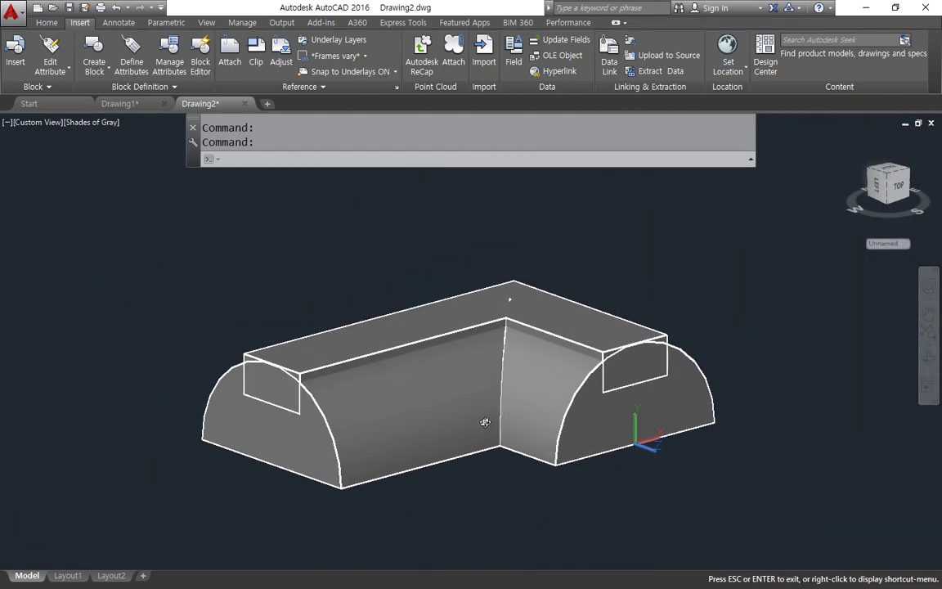
Subtract the L-shaped rectangular extrusion from the semicircular solid to cut the channel along its top.
{"action": "type", "text": "S"}
{"action": "key", "text": "BackSpace"}
{"action": "type", "text": "su"}
{"action": "key", "text": "Return"}
{"action": "left_click", "coordinate": [560, 424]}
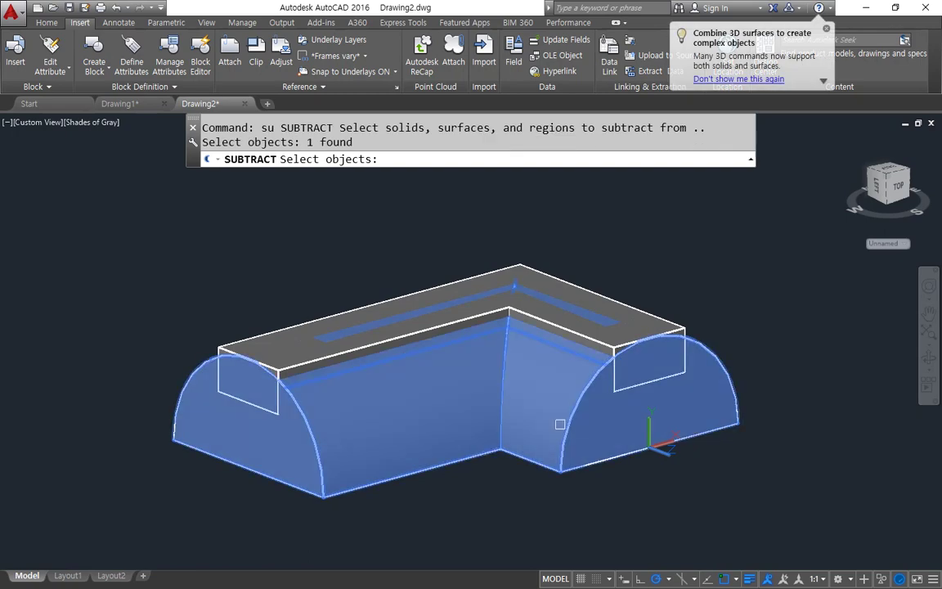
{"action": "key", "text": "Return"}
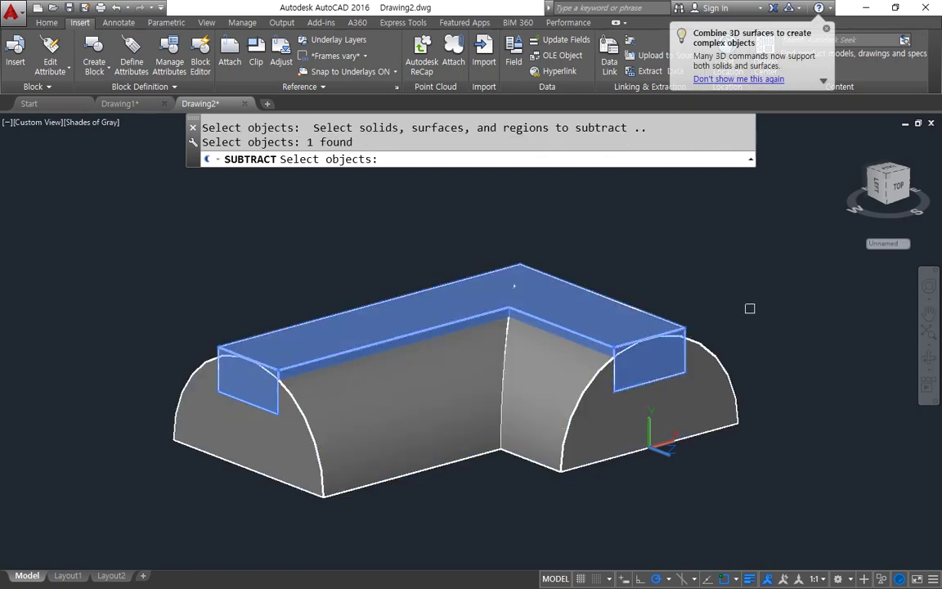
{"action": "key", "text": "Return"}
{"action": "middle_click_drag", "start_coordinate": [507, 400], "coordinate": [489, 440], "text": "shift"}
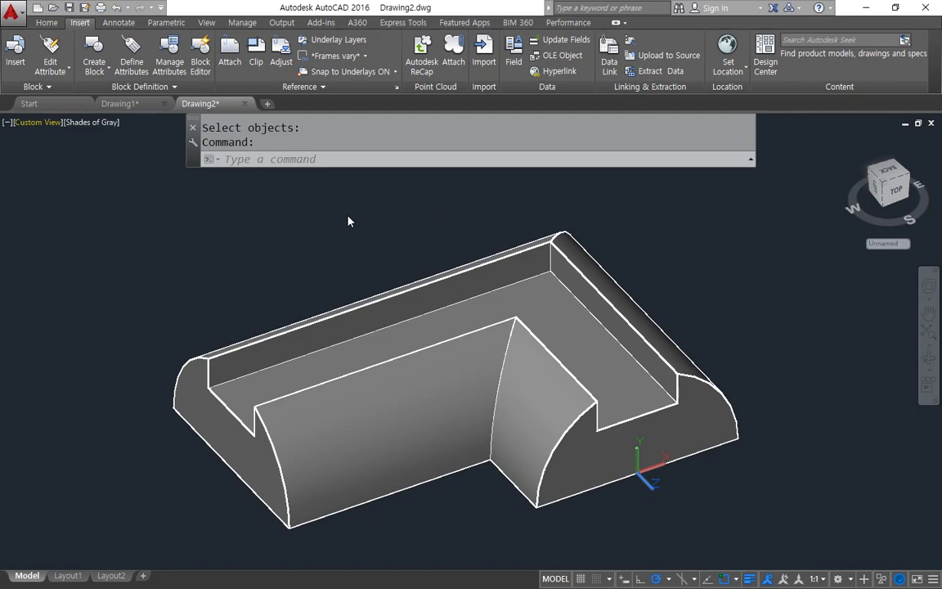
Restore the 2D wireframe visual style and set the UCS back to World.
{"action": "type", "text": "sha"}
{"action": "key", "text": "Return"}
{"action": "type", "text": "2"}
{"action": "key", "text": "Return"}
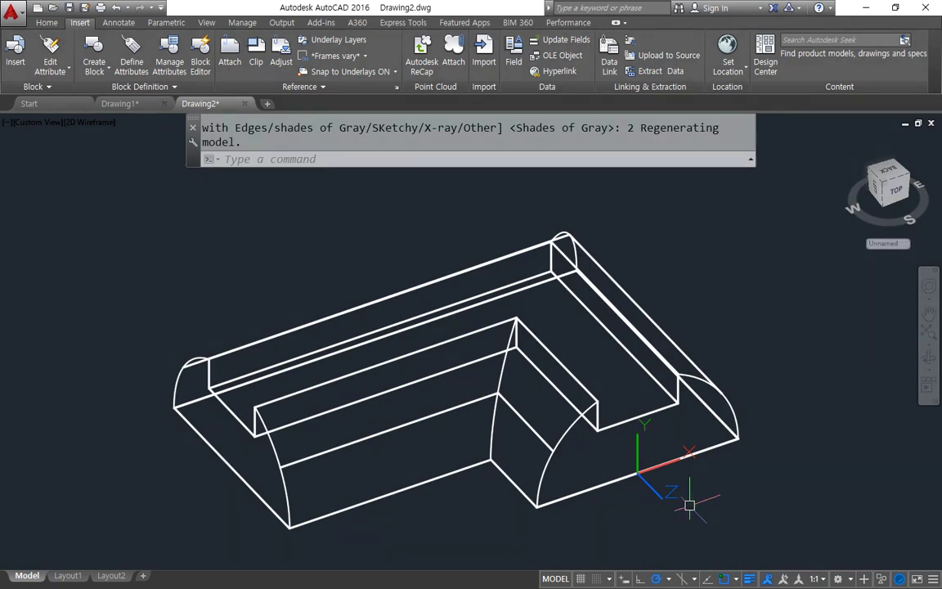
{"action": "type", "text": "ucs"}
{"action": "key", "text": "Return"}
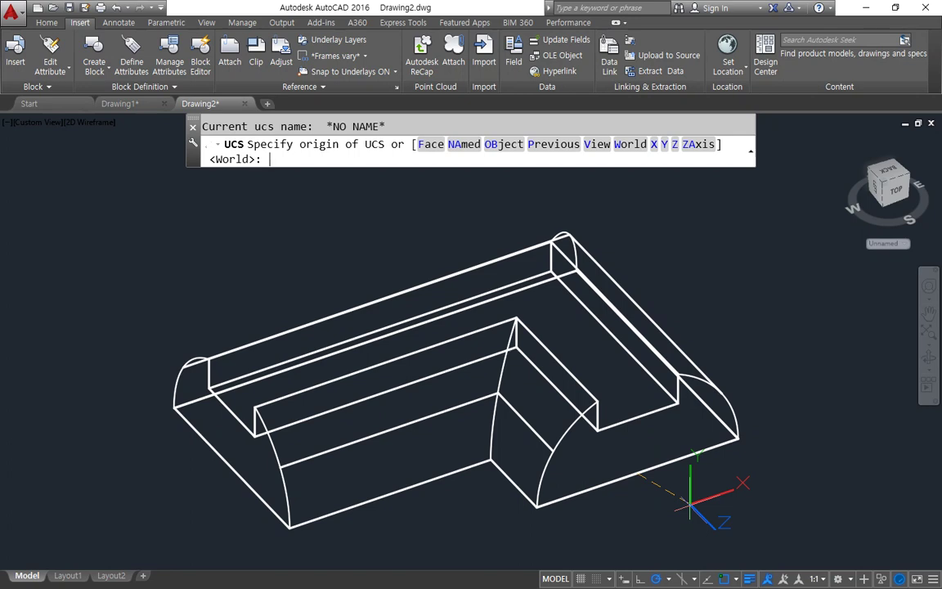
{"action": "left_click", "coordinate": [630, 146]}
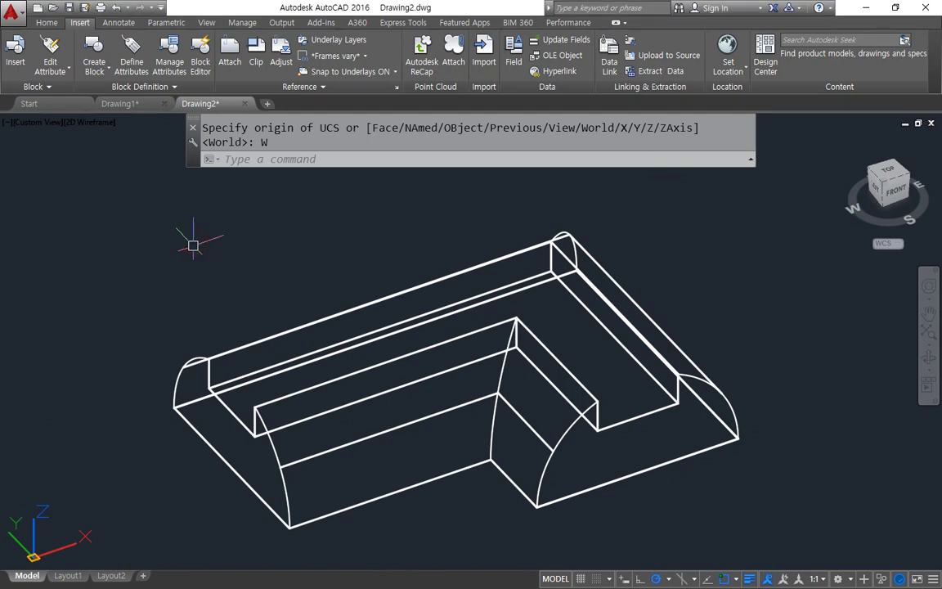
Place a construction line at 30 degrees through the midpoint of the long leg's end-face base edge.
{"action": "type", "text": "xl"}
{"action": "key", "text": "Return"}
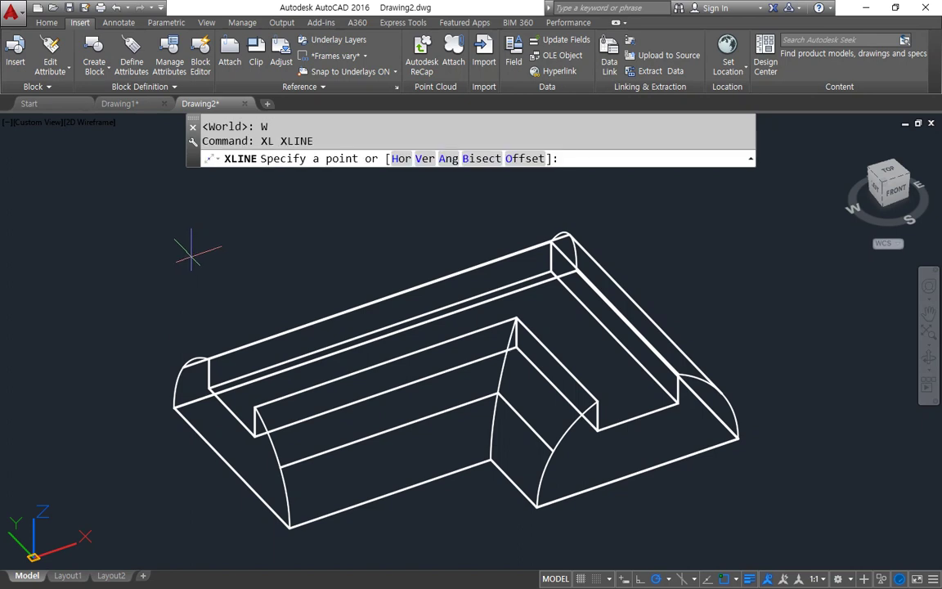
{"action": "type", "text": "a"}
{"action": "key", "text": "Return"}
{"action": "type", "text": "30"}
{"action": "key", "text": "Return"}
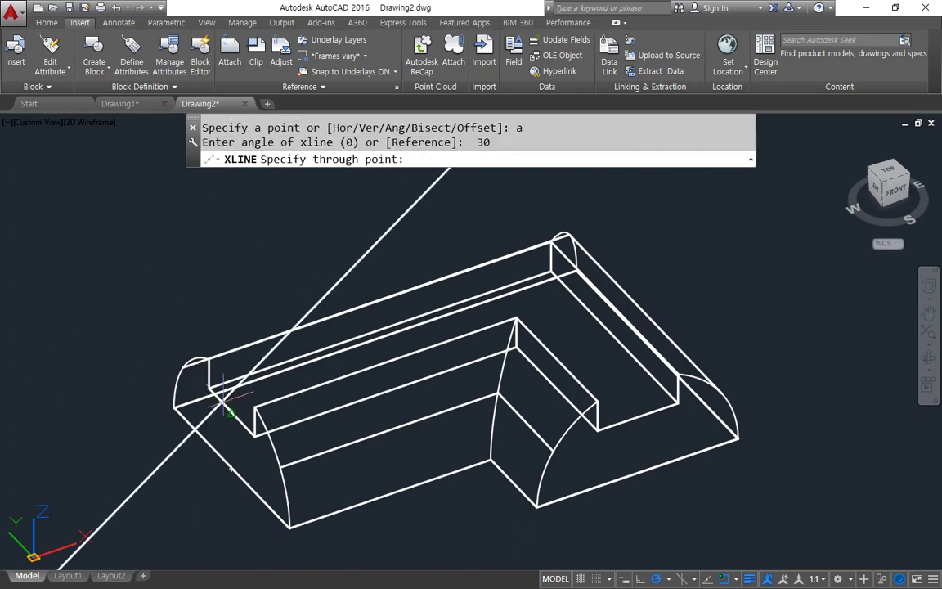
{"action": "left_click", "coordinate": [231, 469]}
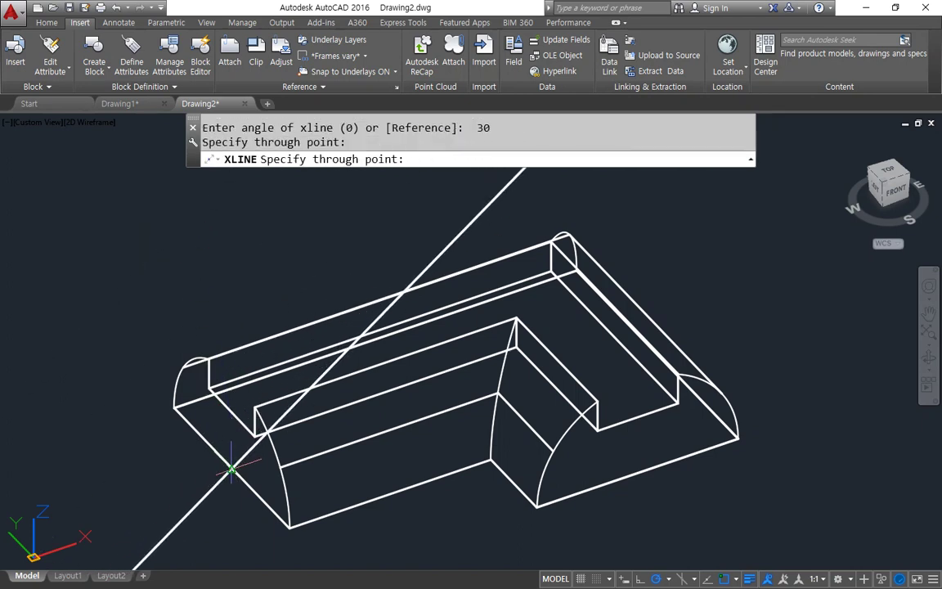
{"action": "key", "text": "Escape"}
Offset the 30-degree construction line by 100 toward the front of the solid.
{"action": "left_click", "coordinate": [889, 171]}
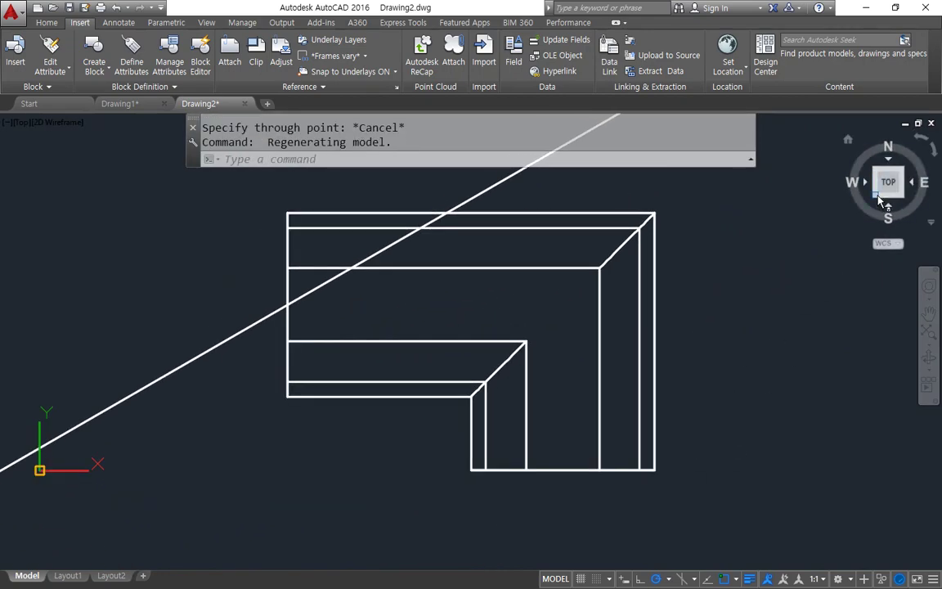
{"action": "left_click", "coordinate": [879, 198]}
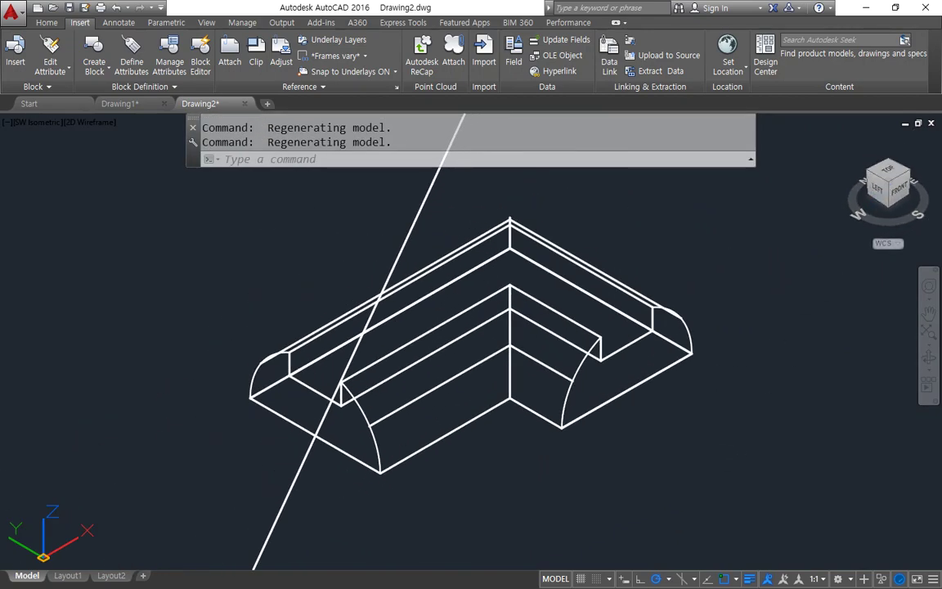
{"action": "middle_click_drag", "start_coordinate": [317, 490], "coordinate": [270, 495], "text": "shift"}
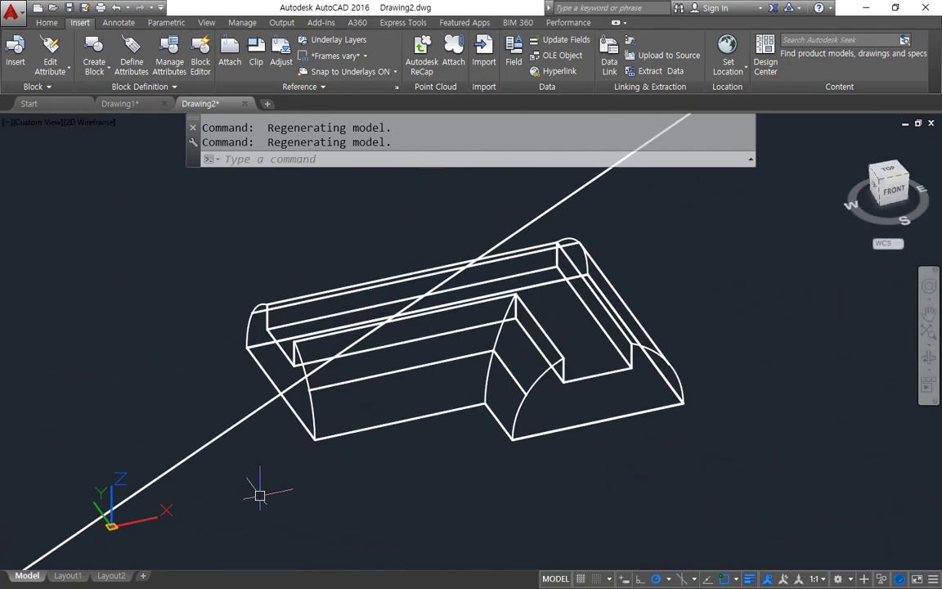
{"action": "type", "text": "O"}
{"action": "key", "text": "Return"}
{"action": "type", "text": "100"}
{"action": "key", "text": "Return"}
{"action": "left_click", "coordinate": [237, 423]}
{"action": "left_click", "coordinate": [271, 470]}
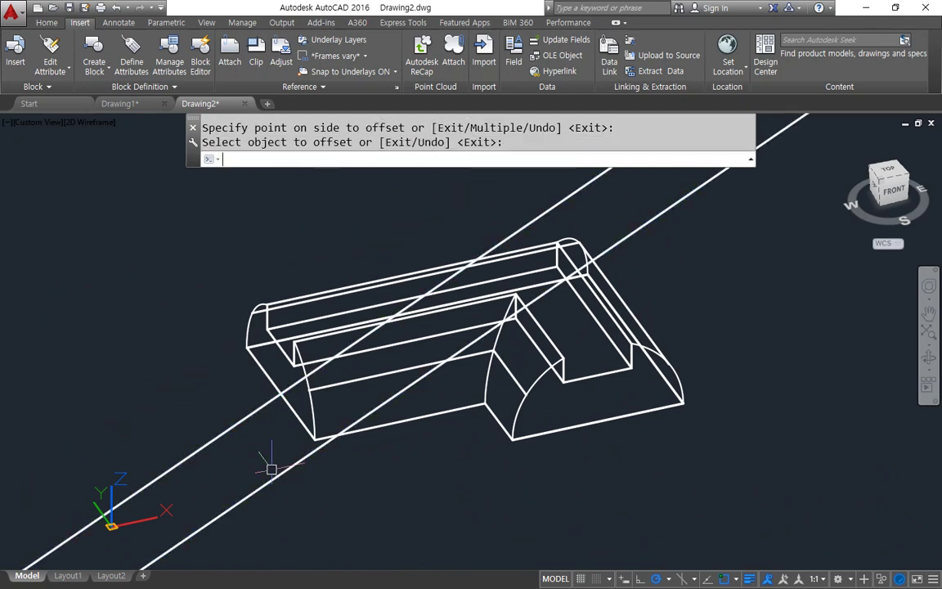
{"action": "key", "text": "Return"}
Offset the new parallel construction line by another 120 toward the front.
{"action": "key", "text": "Return"}
{"action": "type", "text": "120"}
{"action": "key", "text": "Return"}
{"action": "left_click", "coordinate": [273, 483]}
{"action": "left_click", "coordinate": [375, 504]}
{"action": "key", "text": "Return"}
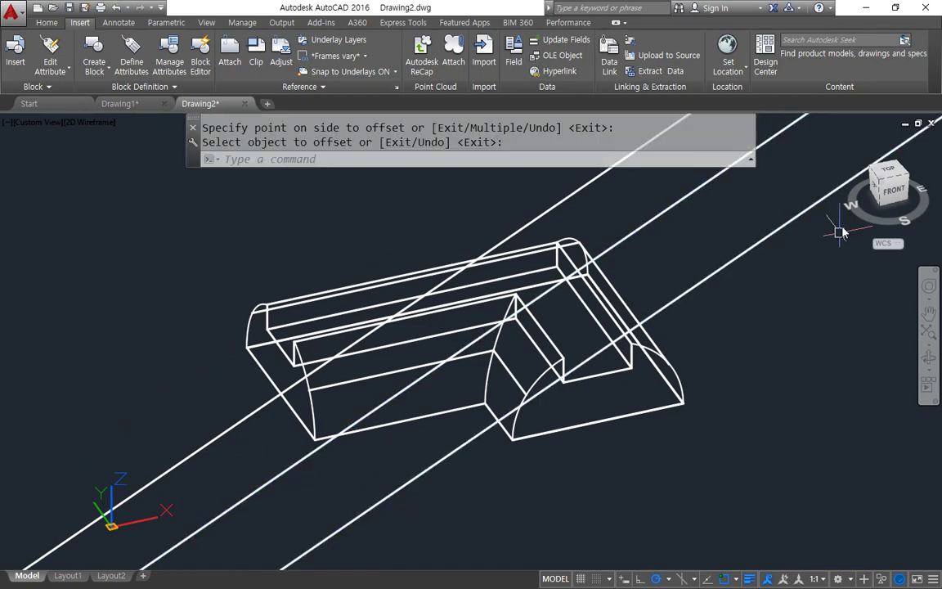
In the top view, erase the original 30-degree construction line through the end-face midpoint.
{"action": "left_click", "coordinate": [889, 171]}
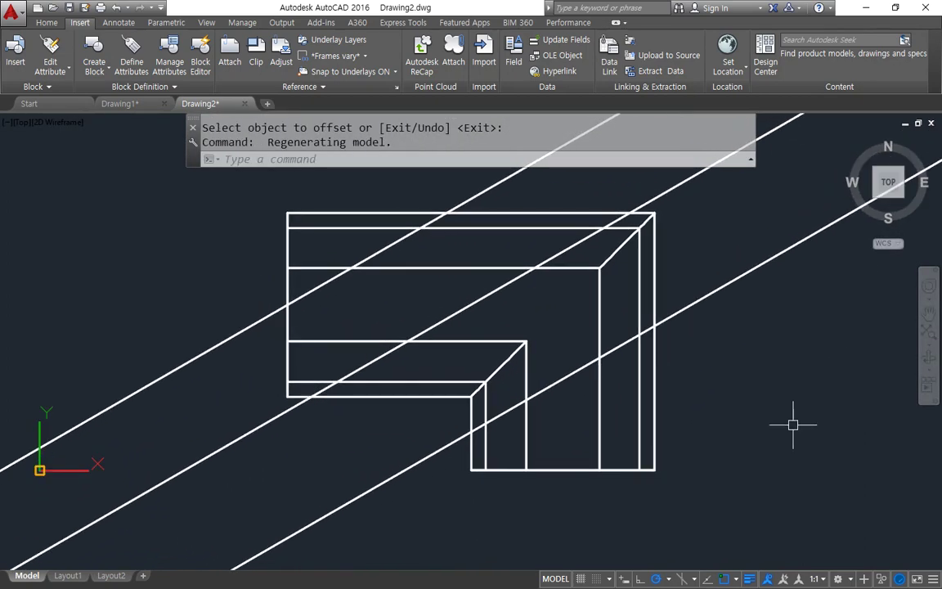
{"action": "scroll", "coordinate": [210, 378], "scroll_direction": "down", "scroll_amount": 2}
{"action": "left_click", "coordinate": [195, 367]}
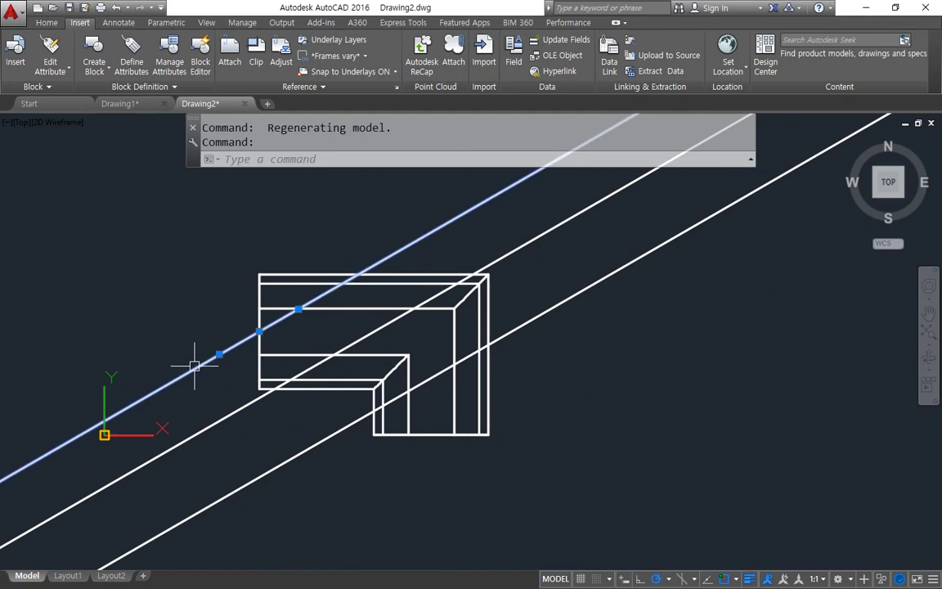
{"action": "type", "text": "e"}
{"action": "key", "text": "Return"}
Start drawing a line at the two remaining 30-degree construction lines in the top view.
{"action": "type", "text": "l"}
{"action": "key", "text": "Return"}
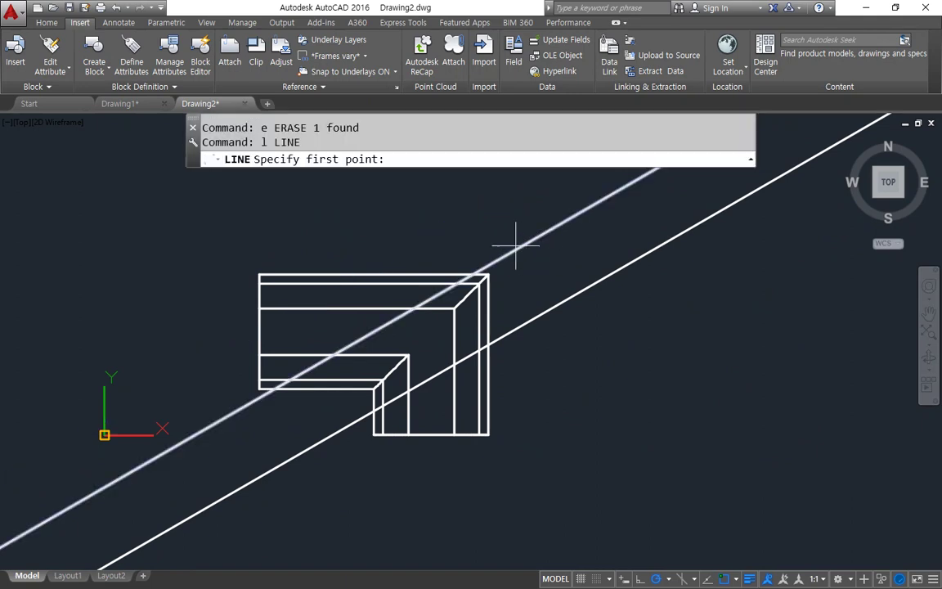
Draw two slanted lines crossing both parallel diagonals, one beyond each end of the L-shaped solid.
{"action": "left_click", "coordinate": [498, 210]}
{"action": "left_click", "coordinate": [570, 387]}
{"action": "key", "text": "Return"}
{"action": "key", "text": "Return"}
{"action": "left_click", "coordinate": [190, 401]}
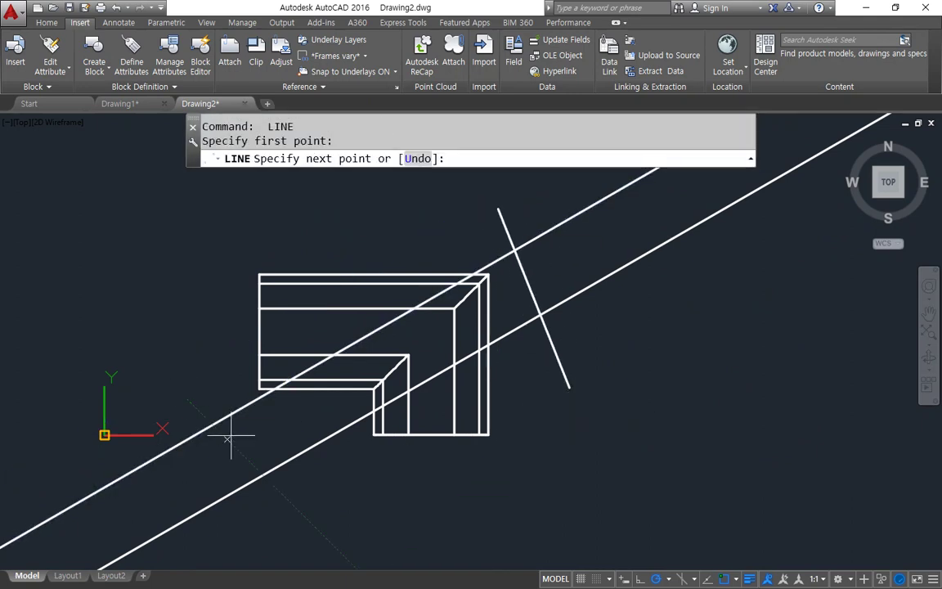
{"action": "left_click", "coordinate": [308, 517]}
{"action": "key", "text": "Return"}
Fillet the lower-left slanted line with both diagonals so they meet in sharp corners.
{"action": "type", "text": "f"}
{"action": "key", "text": "Return"}
{"action": "left_click", "coordinate": [235, 429]}
{"action": "left_click", "coordinate": [242, 449]}
{"action": "key", "text": "Return"}
{"action": "left_click", "coordinate": [276, 465]}
{"action": "left_click", "coordinate": [246, 454]}
Fillet the upper-right slanted line with both diagonals to close the four-sided outline.
{"action": "key", "text": "Return"}
{"action": "left_click", "coordinate": [529, 317]}
{"action": "left_click", "coordinate": [528, 279]}
{"action": "key", "text": "Return"}
{"action": "left_click", "coordinate": [517, 263]}
{"action": "left_click", "coordinate": [491, 266]}
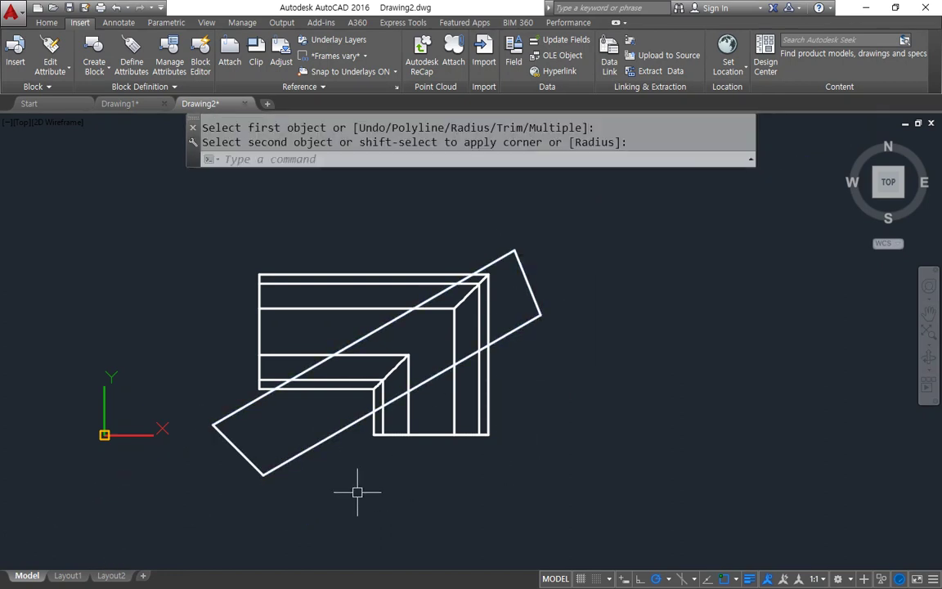
Join the four lines of the diagonal outline into one closed polyline.
{"action": "middle_click_drag", "start_coordinate": [358, 494], "coordinate": [382, 398], "text": "shift"}
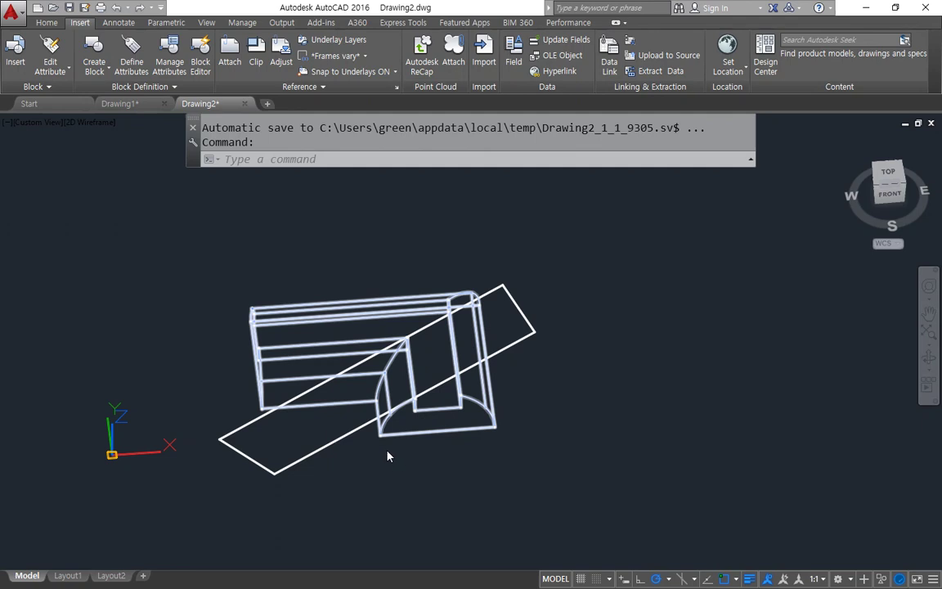
{"action": "key", "text": "Escape"}
{"action": "middle_click_drag", "start_coordinate": [361, 466], "coordinate": [373, 444]}
{"action": "left_click", "coordinate": [326, 435]}
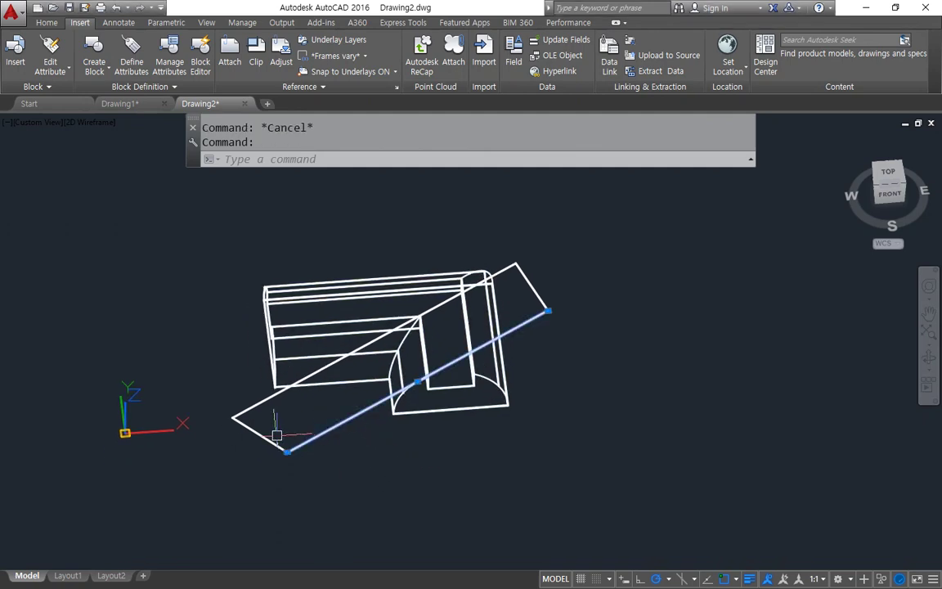
{"action": "key", "text": "Escape"}
{"action": "type", "text": "j"}
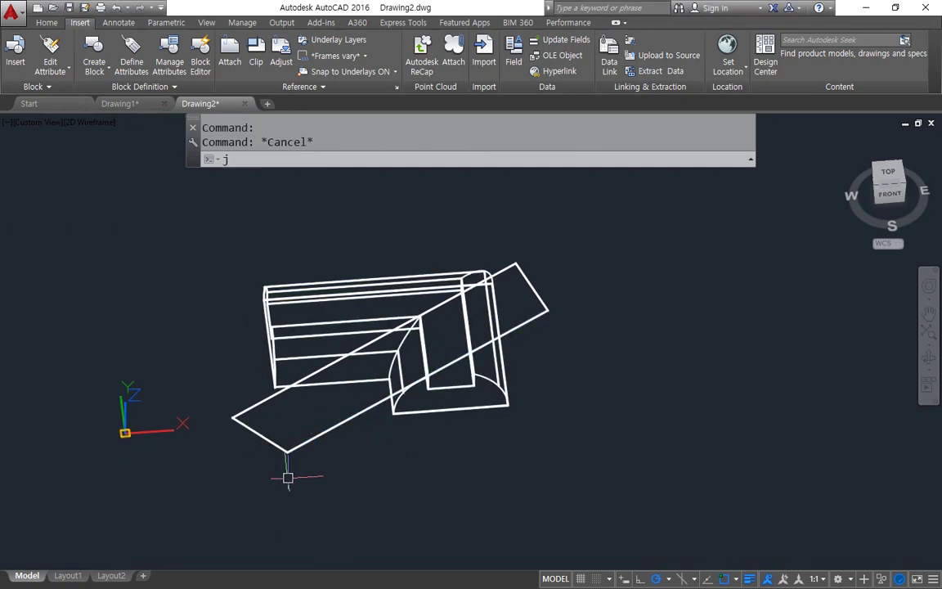
{"action": "key", "text": "Return"}
{"action": "left_click", "coordinate": [302, 473]}
{"action": "left_click", "coordinate": [245, 406]}
{"action": "left_click", "coordinate": [524, 273]}
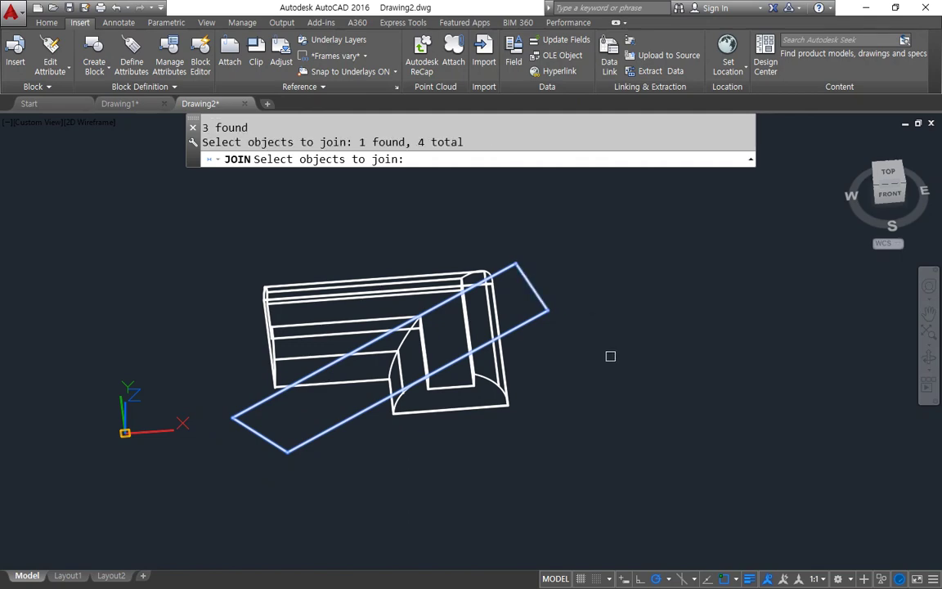
{"action": "key", "text": "Return"}
Check the height dimension for the diagonal cut in the FRONT view of the reference drawing in the browser.
{"action": "middle_click_drag", "start_coordinate": [336, 400], "coordinate": [371, 379], "text": "shift"}
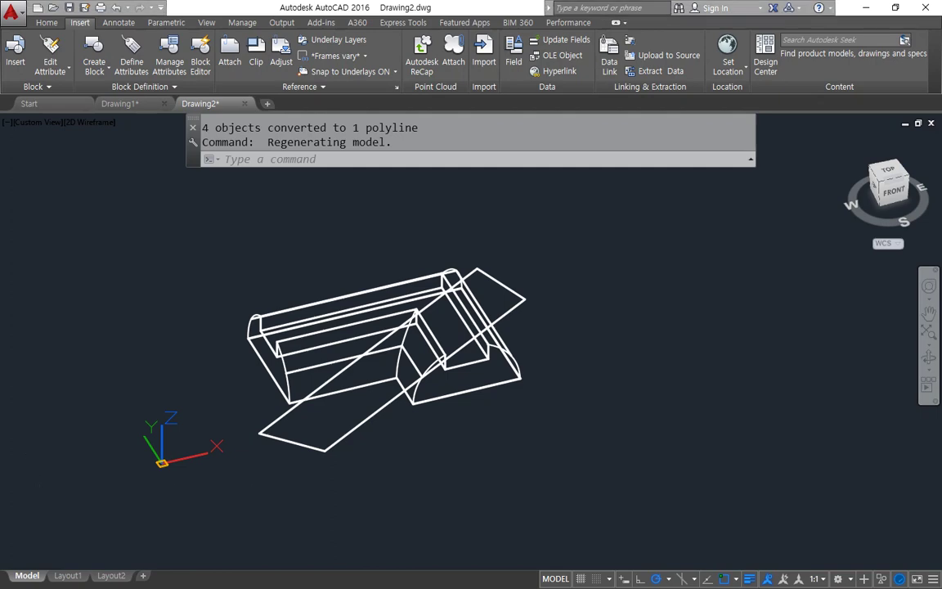
{"action": "left_click_drag", "start_coordinate": [0, 141], "coordinate": [453, 142]}
{"action": "key", "text": "ctrl+alt+d"}
{"action": "mouse_move", "coordinate": [370, 535]}
{"action": "left_mouse_down"}
{"action": "mouse_move", "coordinate": [357, 504]}
{"action": "mouse_move", "coordinate": [391, 503]}
{"action": "mouse_move", "coordinate": [360, 544]}
{"action": "left_mouse_up"}
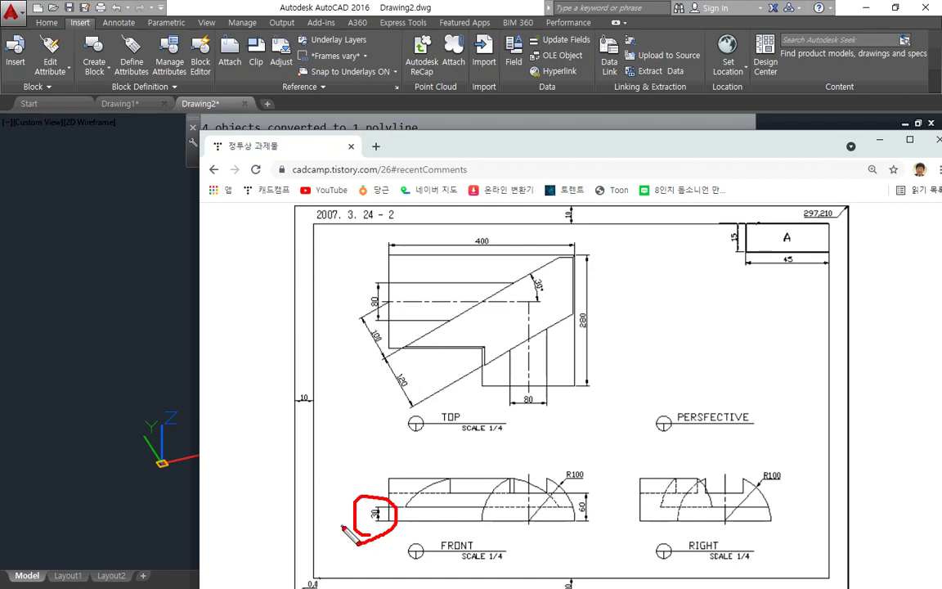
{"action": "key", "text": "Escape"}
{"action": "left_click", "coordinate": [426, 3]}
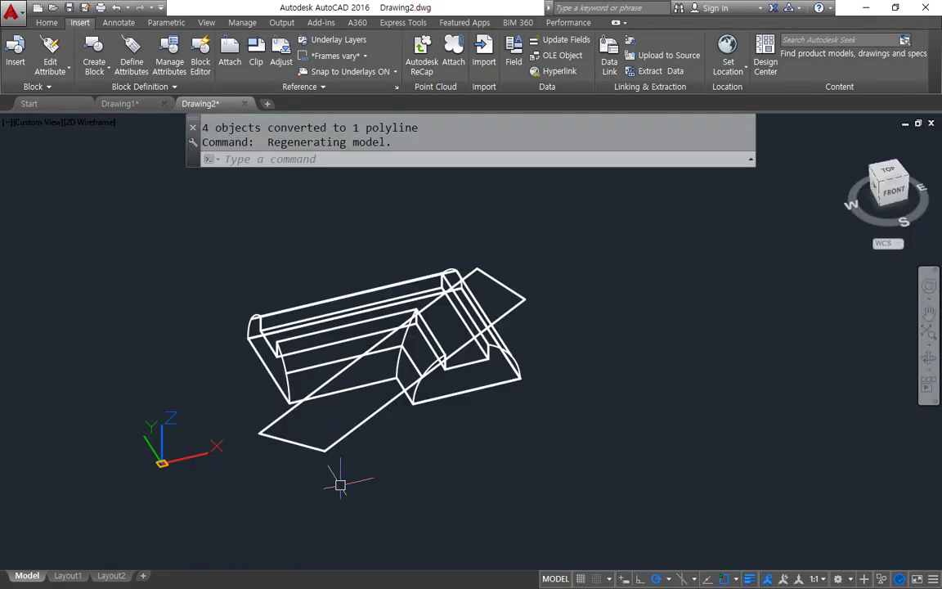
Move the diagonal polyline up from its lower corner by @0,0,30.
{"action": "type", "text": "m"}
{"action": "key", "text": "space"}
{"action": "left_click", "coordinate": [321, 458]}
{"action": "key", "text": "space"}
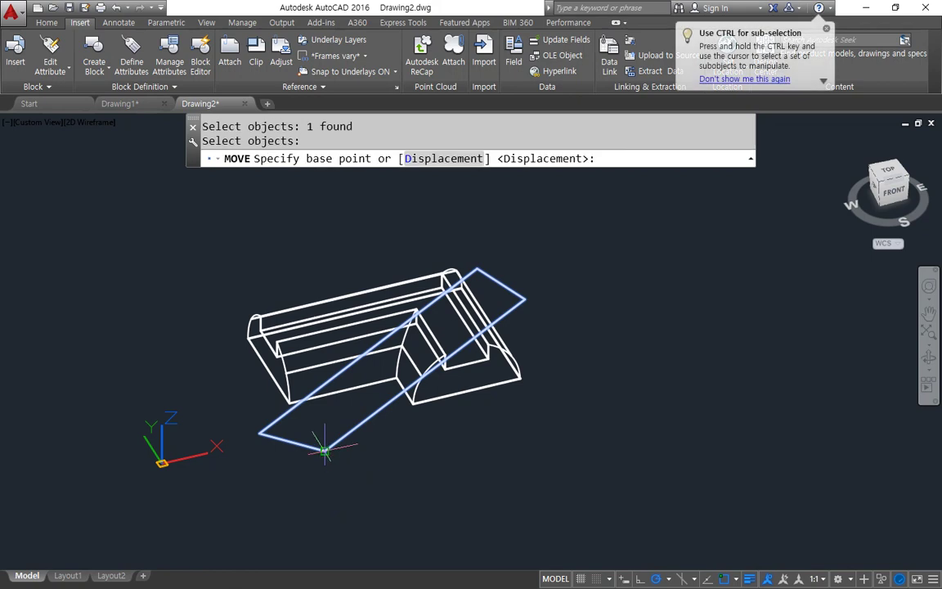
{"action": "left_click", "coordinate": [323, 450]}
{"action": "type", "text": "@"}
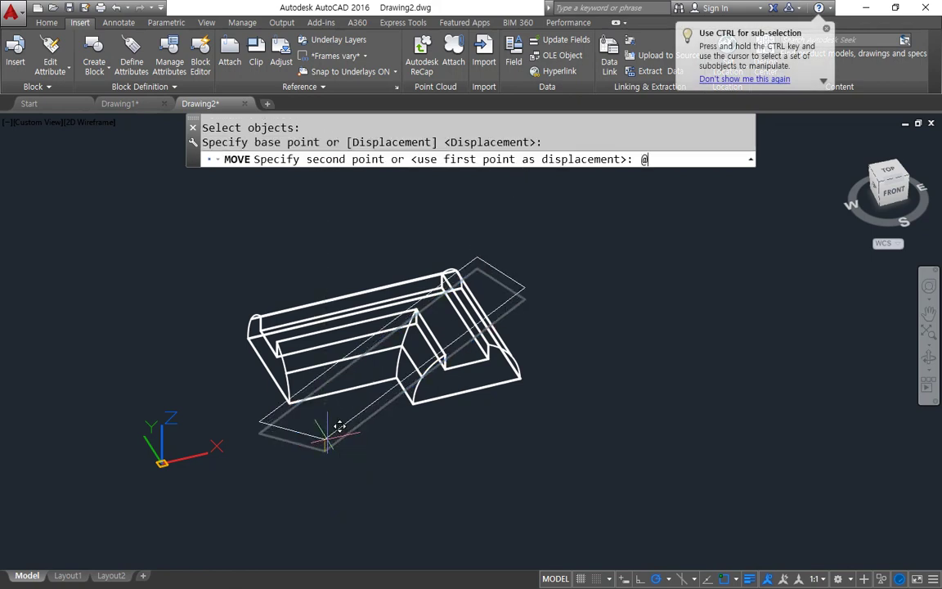
{"action": "type", "text": "0,0,30"}
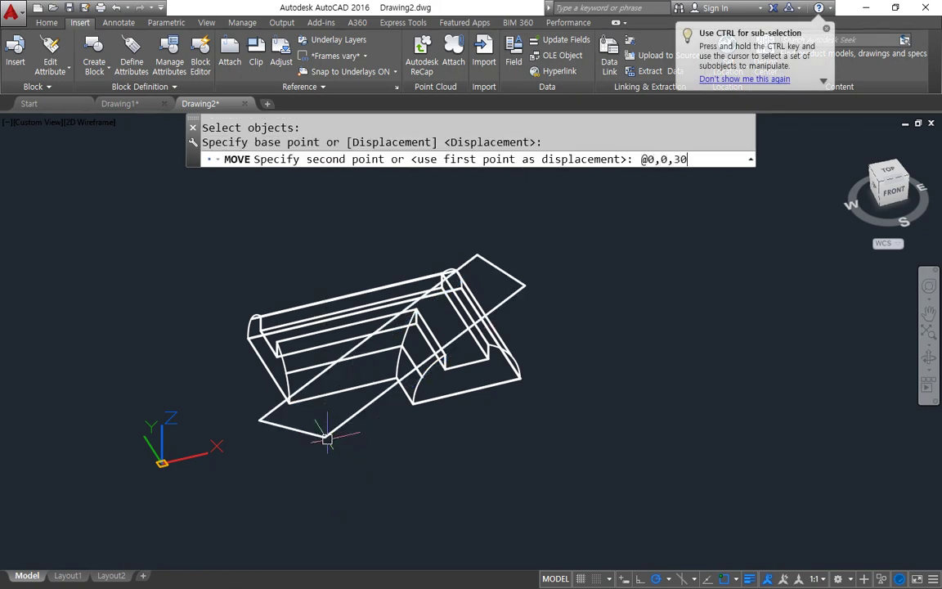
{"action": "key", "text": "Return"}
Extrude the raised diagonal polyline upward into a solid block reaching well above the L-shaped solid.
{"action": "mouse_move", "coordinate": [430, 408]}
{"action": "middle_mouse_down", "text": "shift"}
{"action": "mouse_move", "coordinate": [417, 339]}
{"action": "mouse_move", "coordinate": [418, 393]}
{"action": "middle_mouse_up", "text": "shift"}
{"action": "type", "text": "ext"}
{"action": "key", "text": "Return"}
{"action": "left_click", "coordinate": [317, 397]}
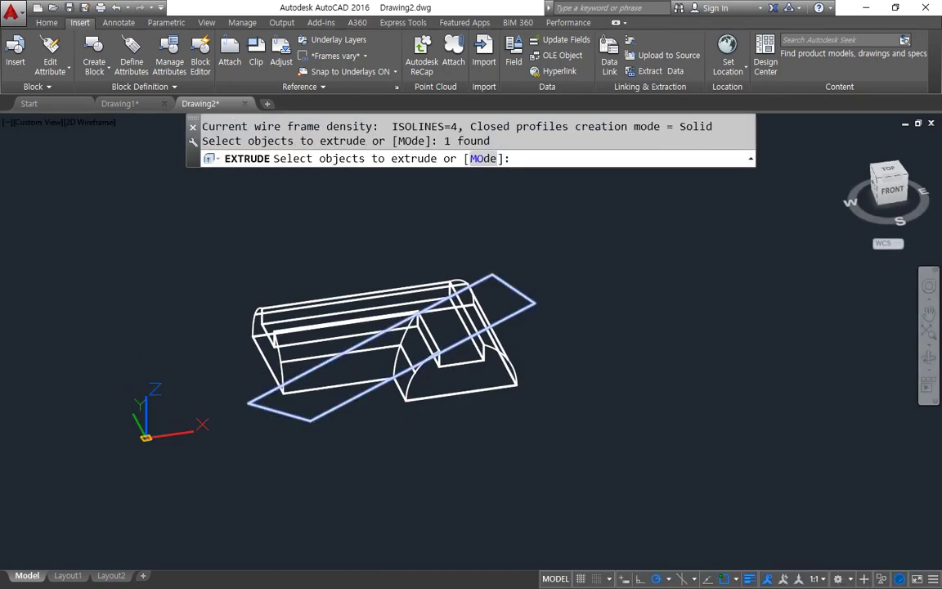
{"action": "key", "text": "Return"}
{"action": "left_click", "coordinate": [326, 231]}
{"action": "scroll", "coordinate": [269, 471], "scroll_direction": "up", "scroll_amount": 2}
{"action": "middle_click_drag", "start_coordinate": [269, 471], "coordinate": [319, 442], "text": "shift"}
{"action": "scroll", "coordinate": [283, 382], "scroll_direction": "down", "scroll_amount": 2}
{"action": "type", "text": "sh"}
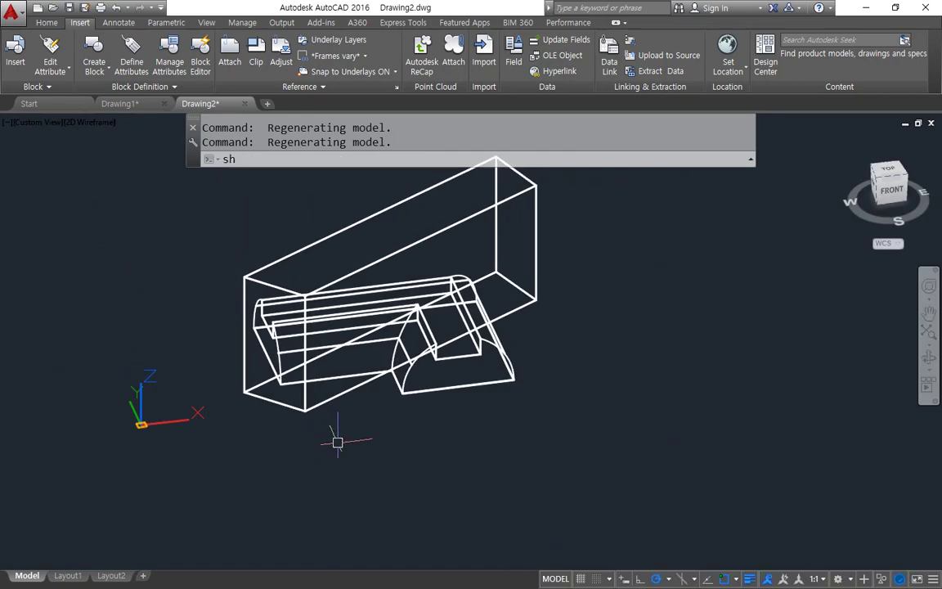
{"action": "key", "text": "Return"}
{"action": "type", "text": "s"}
{"action": "key", "text": "Escape"}
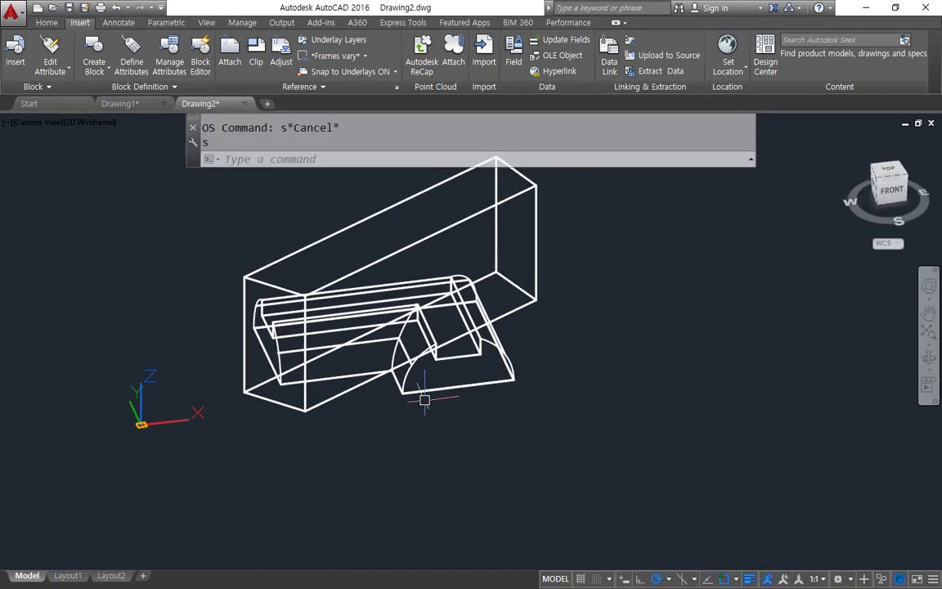
Subtract the extruded diagonal block from the L-shaped solid.
{"action": "type", "text": "su"}
{"action": "key", "text": "Return"}
{"action": "left_click", "coordinate": [429, 394]}
{"action": "key", "text": "Escape"}
{"action": "key", "text": "Return"}
{"action": "left_click", "coordinate": [450, 321]}
{"action": "key", "text": "Return"}
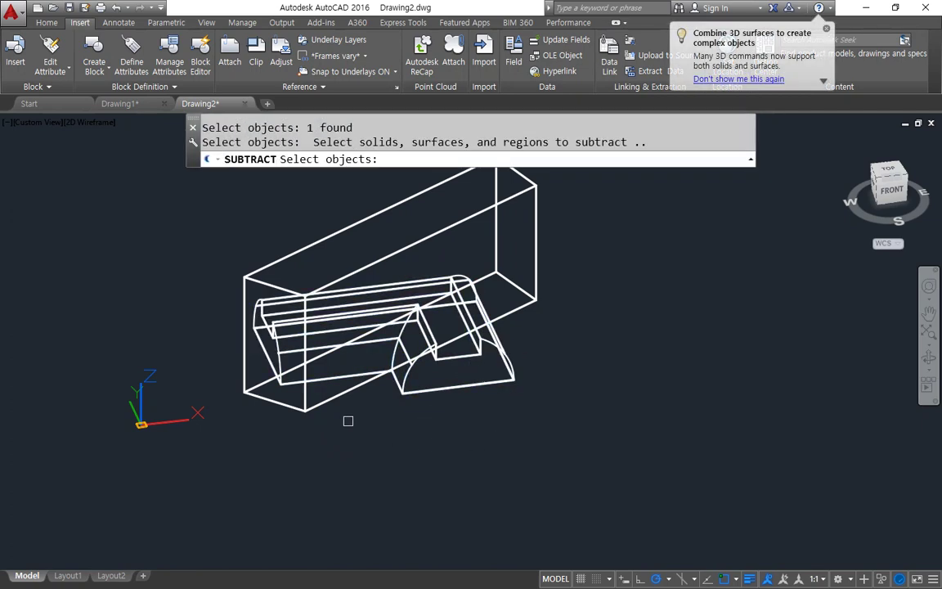
{"action": "left_click", "coordinate": [328, 399]}
{"action": "key", "text": "Return"}
Set the visual style to Shades of Gray and inspect the cut solid from several angles.
{"action": "middle_click_drag", "start_coordinate": [296, 435], "coordinate": [312, 464], "text": "shift"}
{"action": "type", "text": "sha"}
{"action": "key", "text": "Return"}
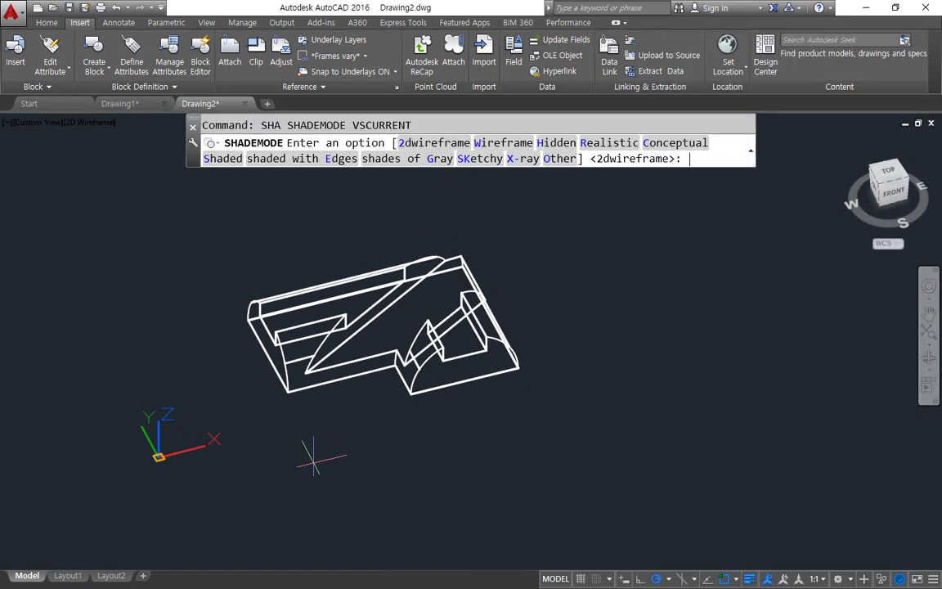
{"action": "type", "text": "g"}
{"action": "key", "text": "Return"}
{"action": "scroll", "coordinate": [327, 339], "scroll_direction": "up", "scroll_amount": 4}
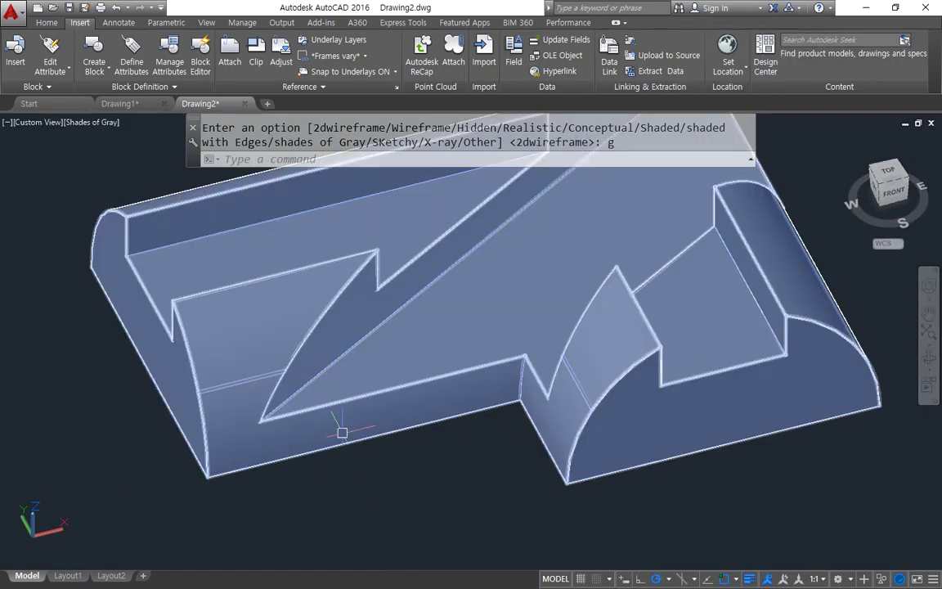
{"action": "scroll", "coordinate": [365, 464], "scroll_direction": "down", "scroll_amount": 1}
{"action": "middle_click_drag", "start_coordinate": [365, 464], "coordinate": [417, 405], "text": "shift"}
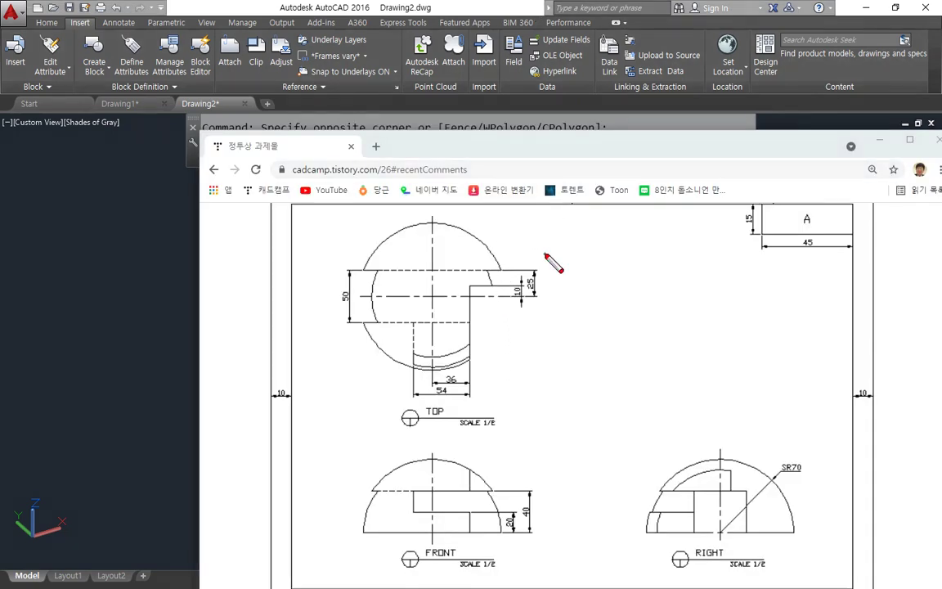
Review the notch dimensions in the TOP view of the dome reference drawing, and return to the AutoCAD drawing.
{"action": "mouse_move", "coordinate": [544, 250]}
{"action": "left_mouse_down"}
{"action": "mouse_move", "coordinate": [590, 296]}
{"action": "mouse_move", "coordinate": [508, 262]}
{"action": "mouse_move", "coordinate": [517, 265]}
{"action": "left_mouse_up"}
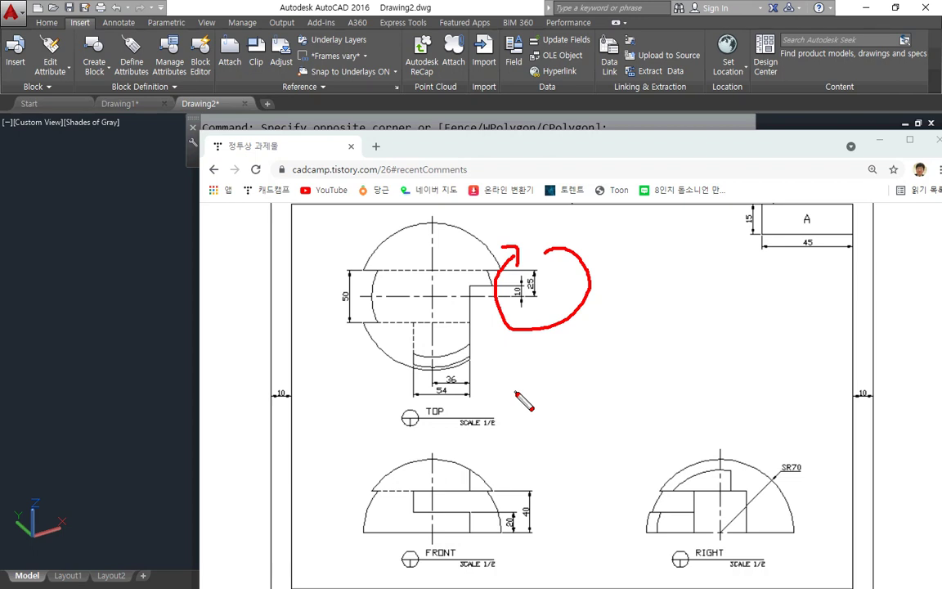
{"action": "key", "text": "Escape"}
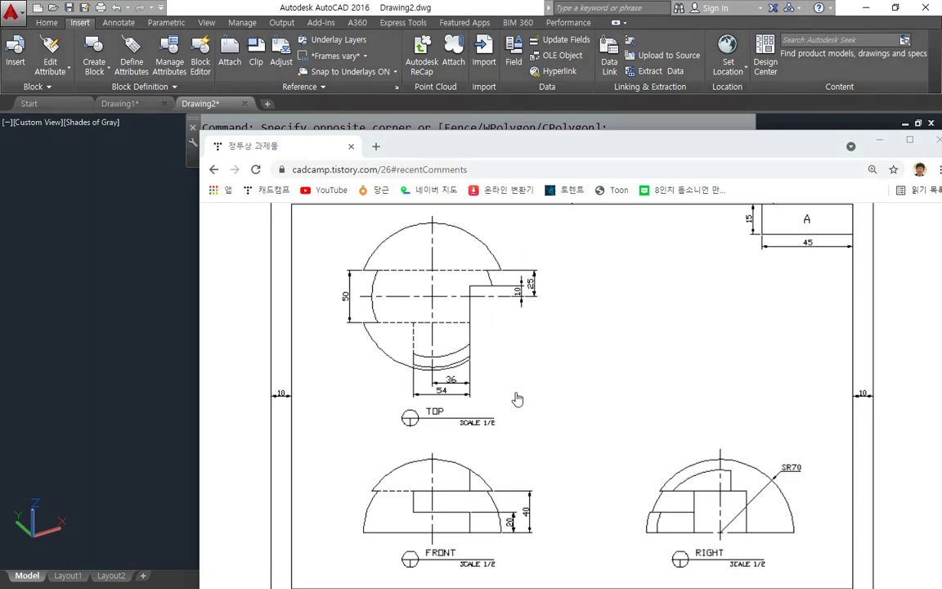
{"action": "left_click", "coordinate": [412, 6]}
{"action": "scroll", "coordinate": [214, 409], "scroll_direction": "down", "scroll_amount": 3}
{"action": "middle_click_drag", "start_coordinate": [221, 395], "coordinate": [245, 384], "text": "shift"}
{"action": "key", "text": "Escape"}
{"action": "key", "text": "Escape"}
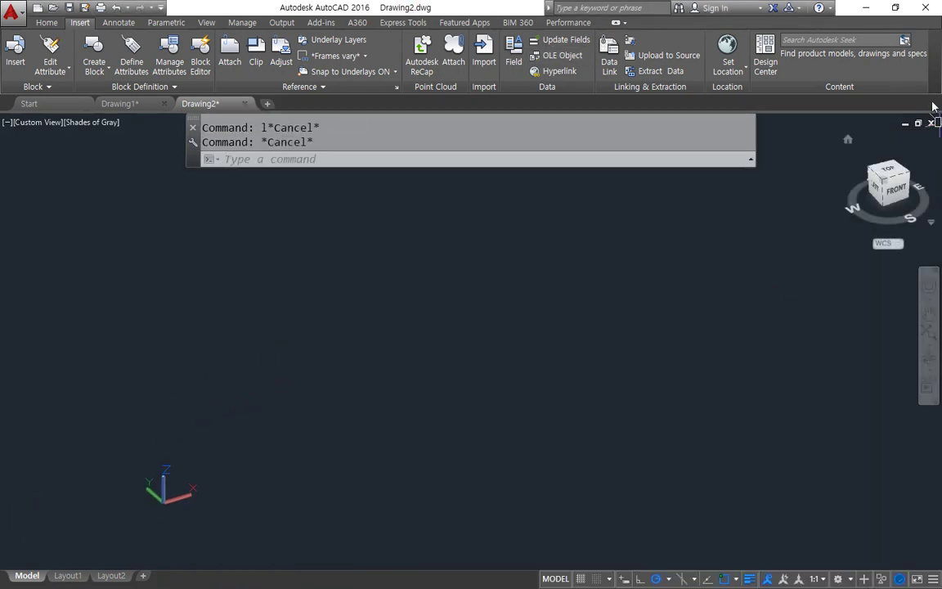
Switch to the Top view and draw one long vertical line in the empty area.
{"action": "left_click", "coordinate": [890, 170]}
{"action": "middle_click_drag", "start_coordinate": [497, 310], "coordinate": [359, 371]}
{"action": "type", "text": "l"}
{"action": "key", "text": "Return"}
{"action": "left_click", "coordinate": [459, 378]}
{"action": "left_click", "coordinate": [459, 227]}
{"action": "key", "text": "Return"}
{"action": "scroll", "coordinate": [497, 225], "scroll_direction": "up", "scroll_amount": 2}
Draw connected lines beside the vertical line: down, diagonally at 225° for about 0.26, down again, and horizontally outward.
{"action": "type", "text": "l"}
{"action": "key", "text": "Return"}
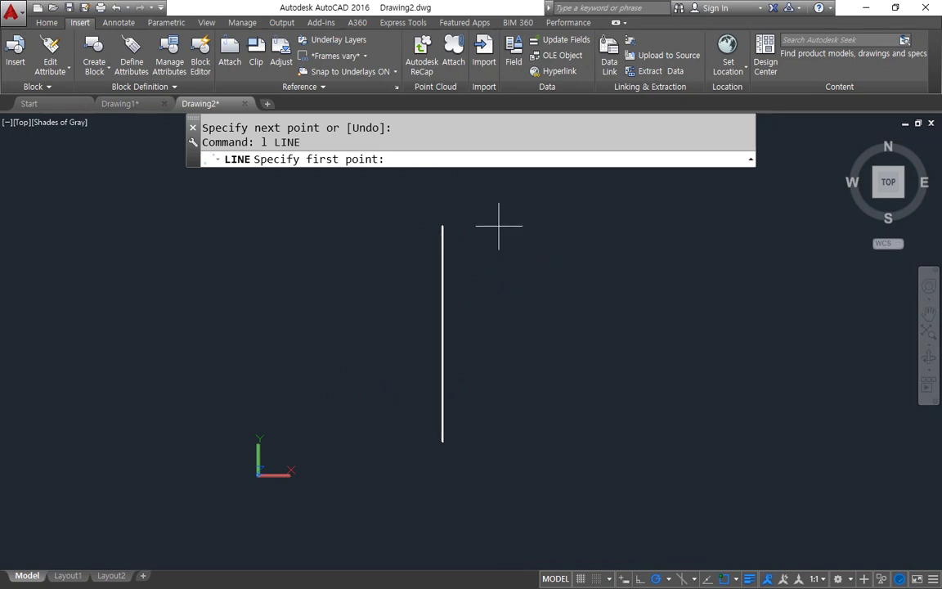
{"action": "left_click", "coordinate": [507, 227]}
{"action": "left_click", "coordinate": [507, 326]}
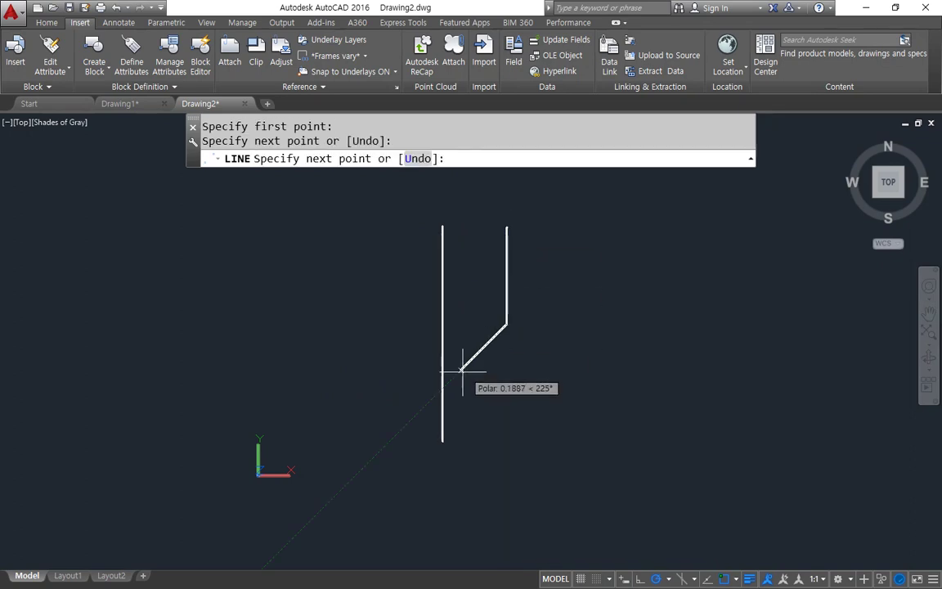
{"action": "scroll", "coordinate": [443, 383], "scroll_direction": "up", "scroll_amount": 1}
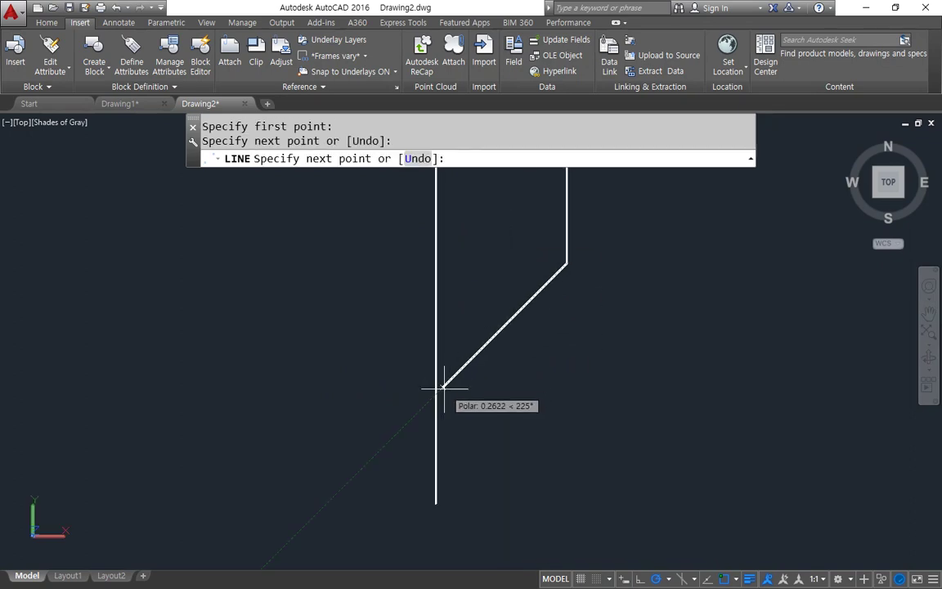
{"action": "left_click", "coordinate": [441, 386]}
{"action": "left_click", "coordinate": [442, 495]}
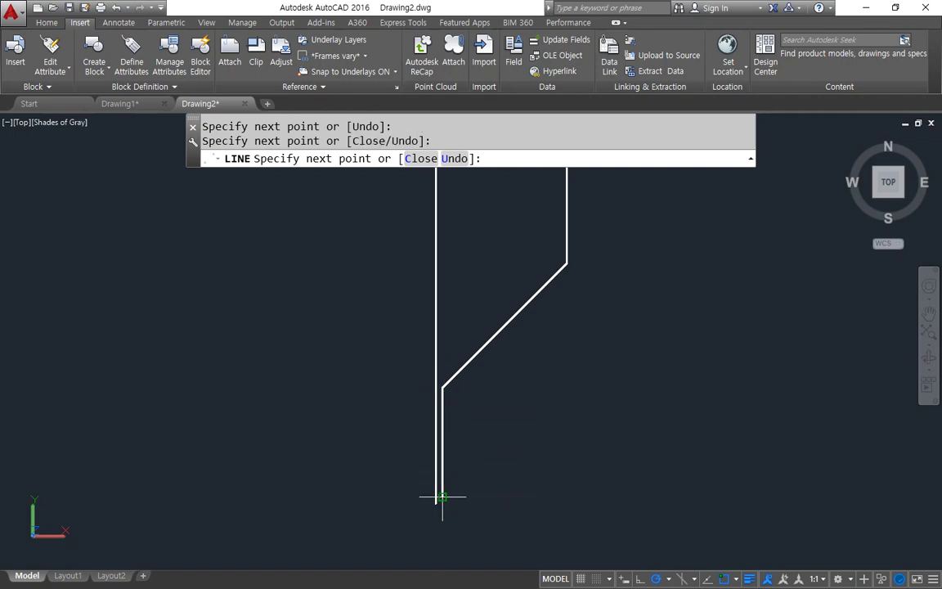
{"action": "left_click", "coordinate": [593, 496]}
{"action": "key", "text": "Return"}
Join the four connected line segments into one polyline.
{"action": "type", "text": "j"}
{"action": "key", "text": "Return"}
{"action": "left_click", "coordinate": [559, 494]}
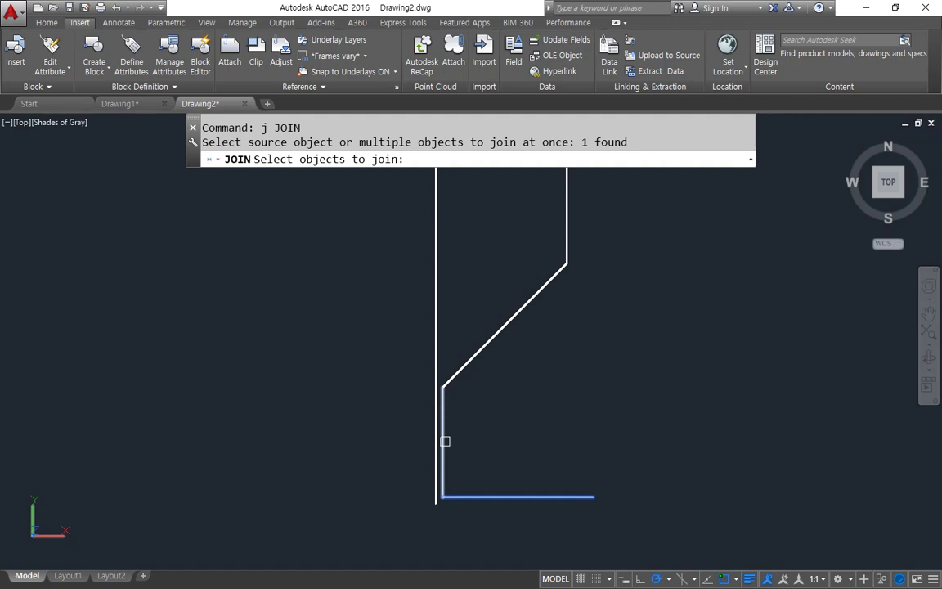
{"action": "left_click", "coordinate": [443, 442]}
{"action": "left_click", "coordinate": [465, 364]}
{"action": "left_click", "coordinate": [566, 244]}
{"action": "key", "text": "Return"}
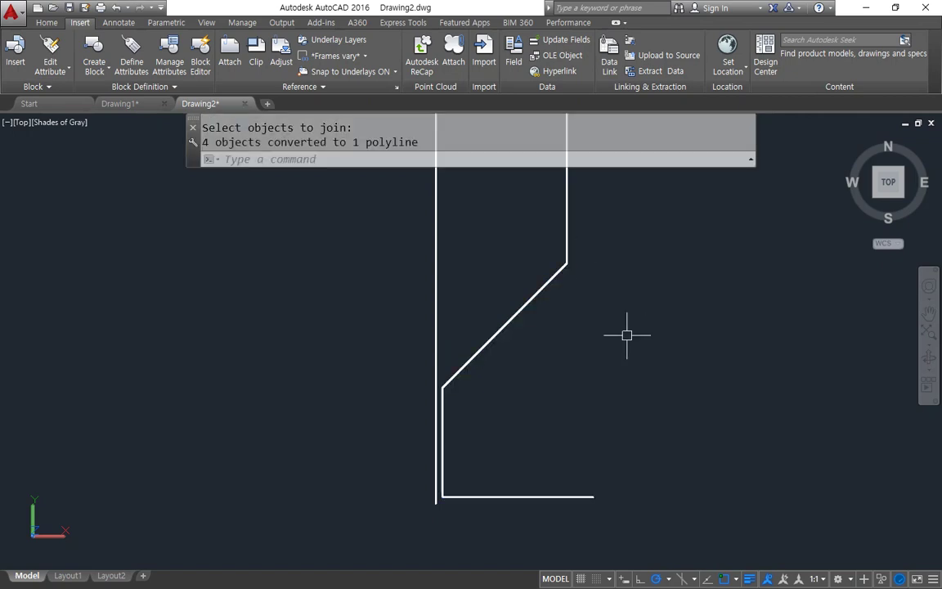
Offset the bent polyline outward, using the picked gap between it and the long vertical line as the distance.
{"action": "type", "text": "o"}
{"action": "key", "text": "Return"}
{"action": "left_click", "coordinate": [442, 497]}
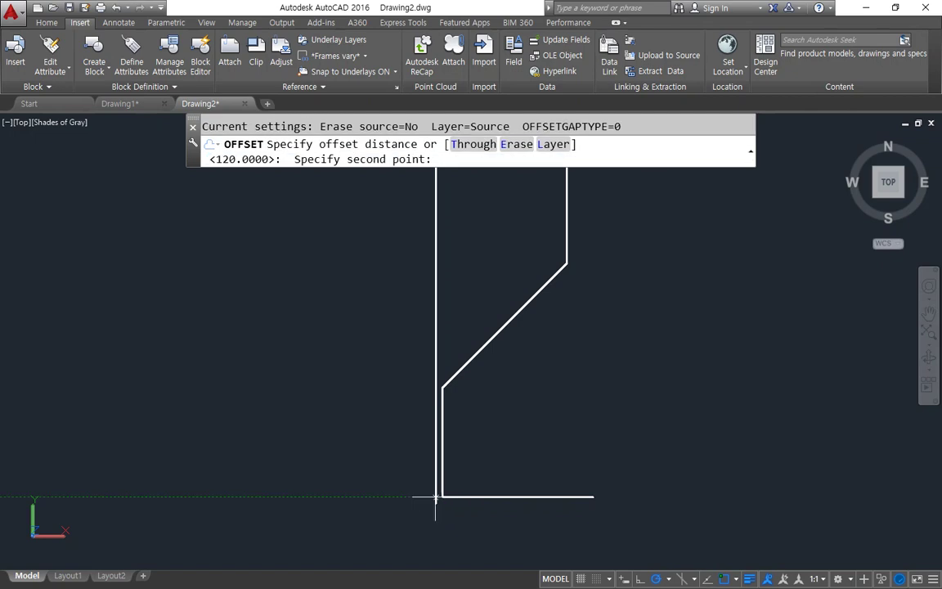
{"action": "scroll", "coordinate": [436, 497], "scroll_direction": "up", "scroll_amount": 5}
{"action": "left_click", "coordinate": [455, 496]}
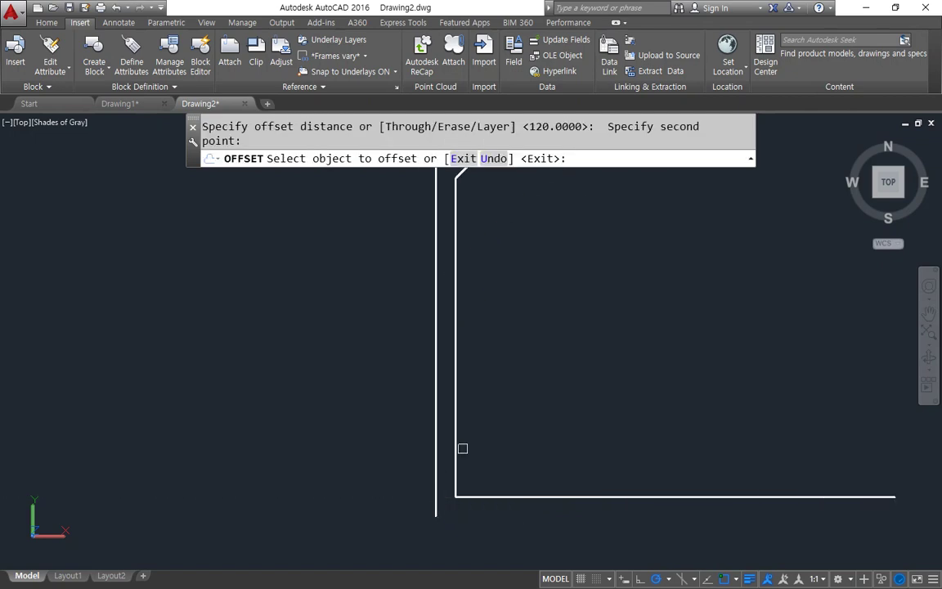
{"action": "left_click", "coordinate": [455, 454]}
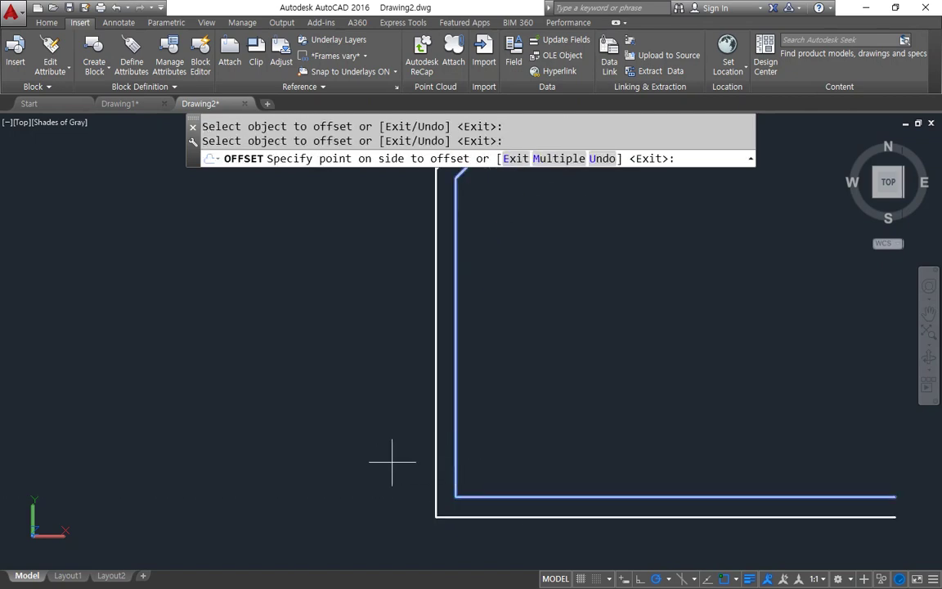
{"action": "left_click", "coordinate": [385, 457]}
{"action": "scroll", "coordinate": [318, 404], "scroll_direction": "down", "scroll_amount": 5}
{"action": "scroll", "coordinate": [422, 260], "scroll_direction": "up", "scroll_amount": 2}
{"action": "key", "text": "Return"}
Fillet the upper bend of the offset polyline with a radius of about 0.025 picked by two points.
{"action": "type", "text": "f"}
{"action": "key", "text": "Return"}
{"action": "type", "text": "r"}
{"action": "key", "text": "Return"}
{"action": "left_click", "coordinate": [421, 243]}
{"action": "left_click", "coordinate": [417, 252]}
{"action": "left_click", "coordinate": [432, 263]}
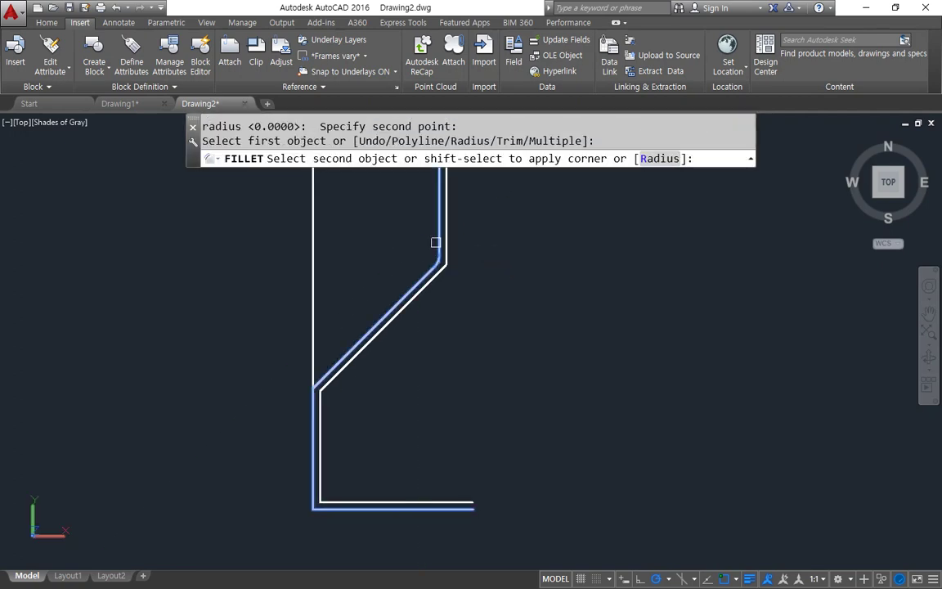
{"action": "left_click", "coordinate": [436, 243]}
Fillet the lower end of the diagonal on the polyline farther from the vertical line, with a radius of 0.0251.
{"action": "scroll", "coordinate": [320, 376], "scroll_direction": "up", "scroll_amount": 2}
{"action": "key", "text": "Return"}
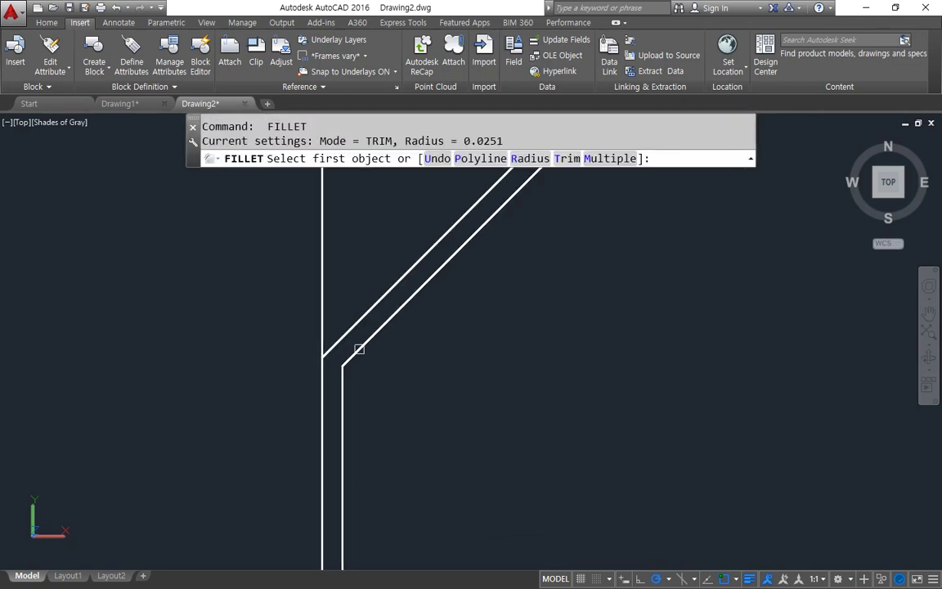
{"action": "left_click", "coordinate": [358, 347]}
{"action": "left_click", "coordinate": [342, 386]}
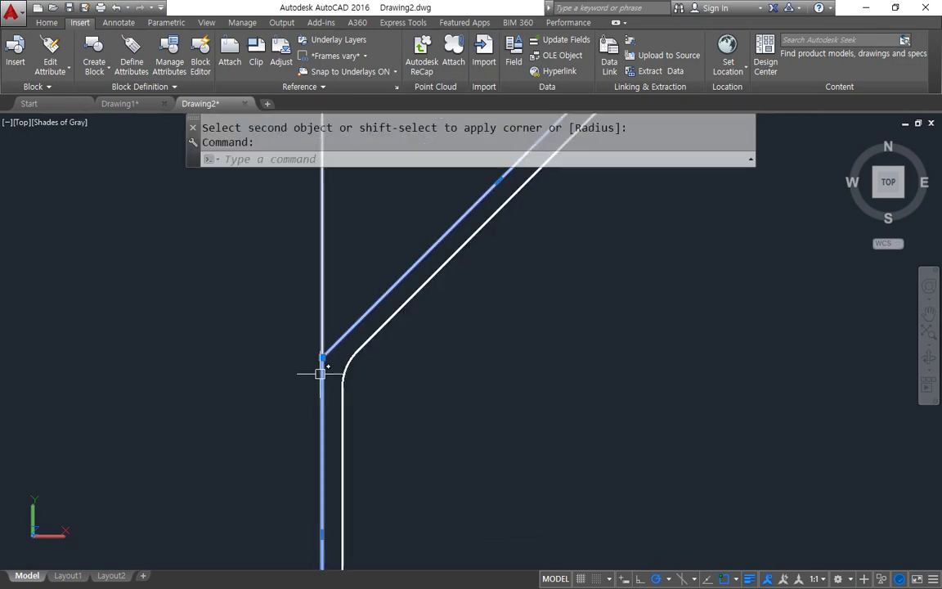
Try the same fillet on the lower bend of the polyline touching the vertical line, and undo it.
{"action": "key", "text": "Return"}
{"action": "left_click", "coordinate": [339, 341]}
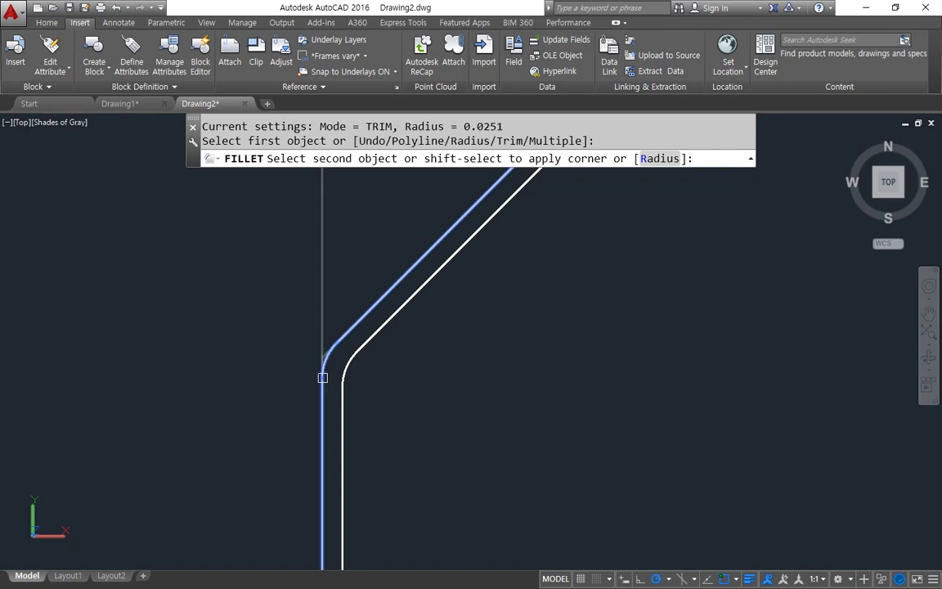
{"action": "left_click", "coordinate": [321, 376]}
{"action": "scroll", "coordinate": [576, 274], "scroll_direction": "down", "scroll_amount": 5}
{"action": "scroll", "coordinate": [538, 311], "scroll_direction": "up", "scroll_amount": 3}
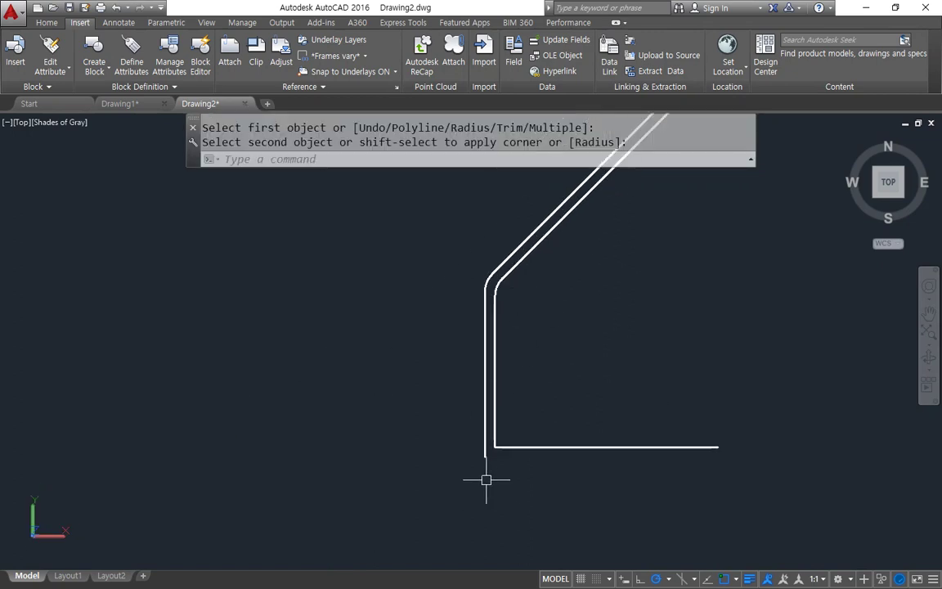
{"action": "key", "text": "ctrl+z"}
{"action": "key", "text": "ctrl+z"}
{"action": "scroll", "coordinate": [509, 372], "scroll_direction": "down", "scroll_amount": 4}
{"action": "middle_click_drag", "start_coordinate": [593, 290], "coordinate": [477, 491]}
{"action": "scroll", "coordinate": [477, 491], "scroll_direction": "up", "scroll_amount": 3}
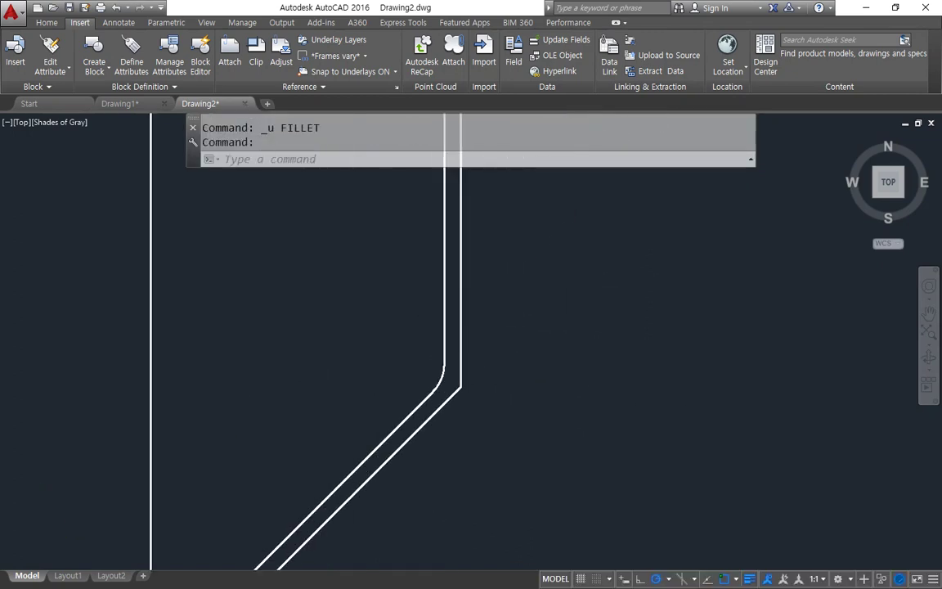
{"action": "key", "text": "ctrl+z"}
Fillet the still sharp upper bend of the polyline farther from the vertical line with the 0.0251 radius.
{"action": "scroll", "coordinate": [487, 361], "scroll_direction": "up", "scroll_amount": 3}
{"action": "type", "text": "f"}
{"action": "key", "text": "Return"}
{"action": "left_click", "coordinate": [486, 337]}
{"action": "left_click", "coordinate": [506, 286]}
Fillet the inner corner between the stem and the horizontal base with the 0.0251 radius.
{"action": "scroll", "coordinate": [551, 307], "scroll_direction": "down", "scroll_amount": 4}
{"action": "middle_click_drag", "start_coordinate": [566, 371], "coordinate": [535, 263]}
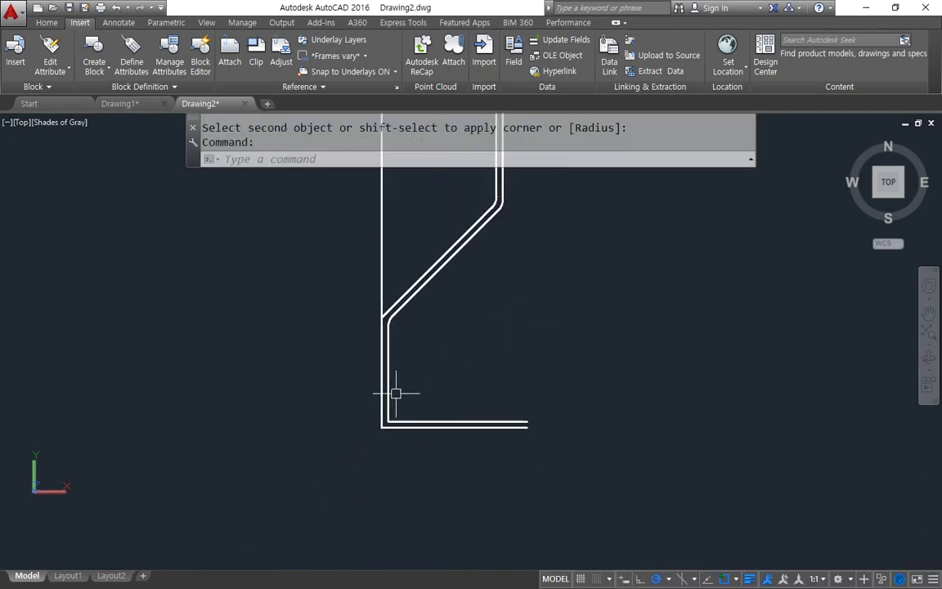
{"action": "scroll", "coordinate": [396, 393], "scroll_direction": "up", "scroll_amount": 3}
{"action": "key", "text": "Return"}
{"action": "left_click", "coordinate": [387, 429]}
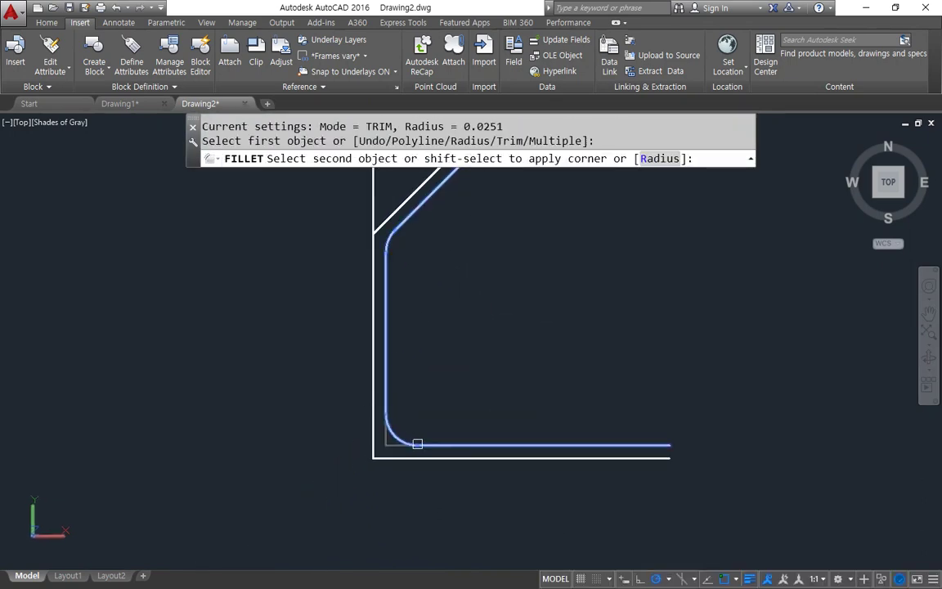
{"action": "left_click", "coordinate": [417, 443]}
Try to fillet the two parallel base lines together at their open end.
{"action": "scroll", "coordinate": [678, 463], "scroll_direction": "up", "scroll_amount": 3}
{"action": "key", "text": "Return"}
{"action": "left_click", "coordinate": [648, 444]}
{"action": "left_click", "coordinate": [596, 417]}
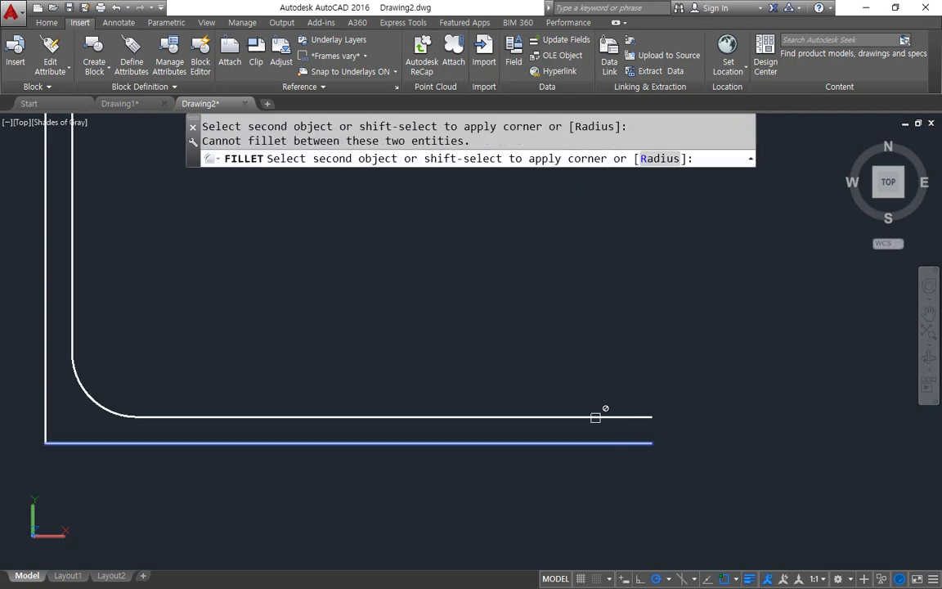
{"action": "key", "text": "Escape"}
{"action": "key", "text": "Escape"}
{"action": "left_click", "coordinate": [564, 442]}
{"action": "key", "text": "Escape"}
{"action": "type", "text": "l"}
{"action": "key", "text": "Return"}
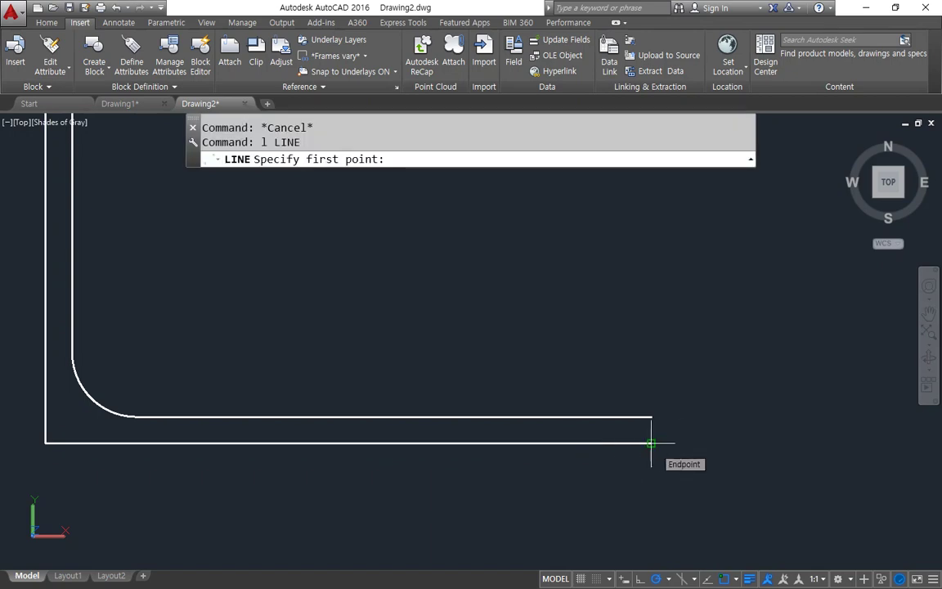
{"action": "key", "text": "Escape"}
Draw a two-point circle across the open end of the base, through both line endpoints.
{"action": "type", "text": "C"}
{"action": "key", "text": "Return"}
{"action": "type", "text": "2p"}
{"action": "key", "text": "Return"}
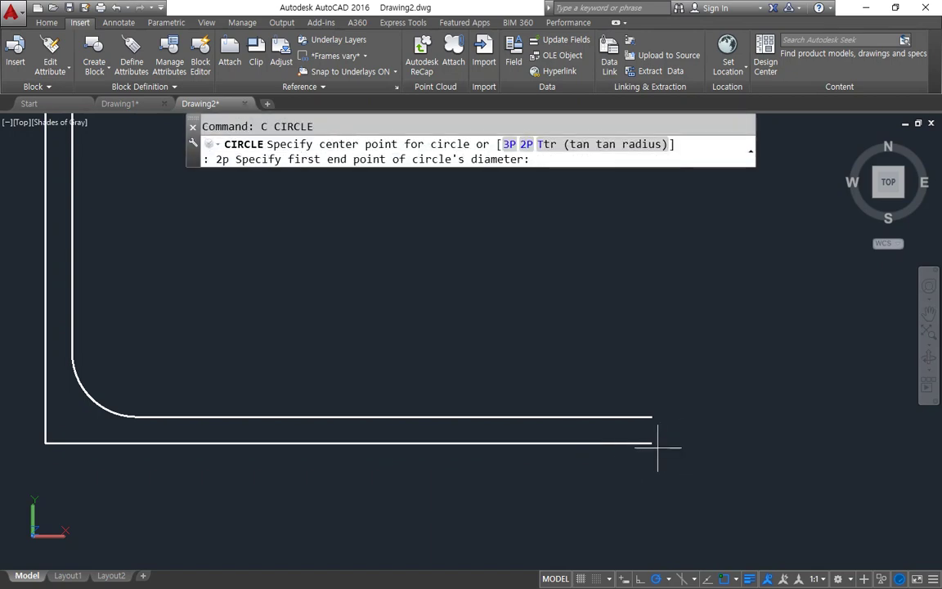
{"action": "left_click", "coordinate": [652, 442]}
{"action": "left_click", "coordinate": [652, 417]}
Trim the inner half of the circle at the base end, leaving an outward rounded cap.
{"action": "type", "text": "tr"}
{"action": "key", "text": "Return"}
{"action": "key", "text": "Return"}
{"action": "left_click", "coordinate": [641, 428]}
{"action": "key", "text": "Return"}
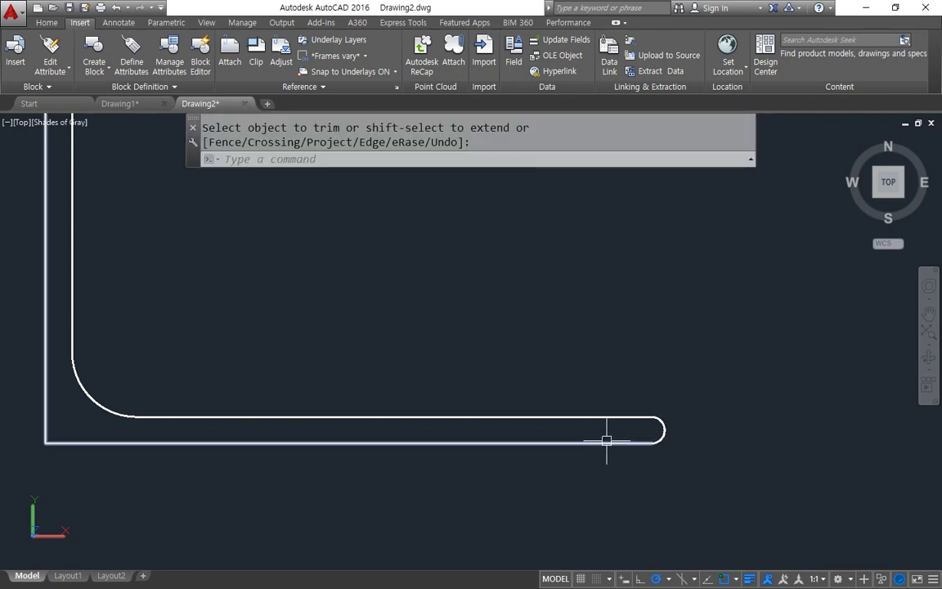
Join both bent polylines and the rounded base cap into one polyline.
{"action": "type", "text": "j"}
{"action": "key", "text": "Return"}
{"action": "left_click", "coordinate": [605, 441]}
{"action": "left_click", "coordinate": [631, 420]}
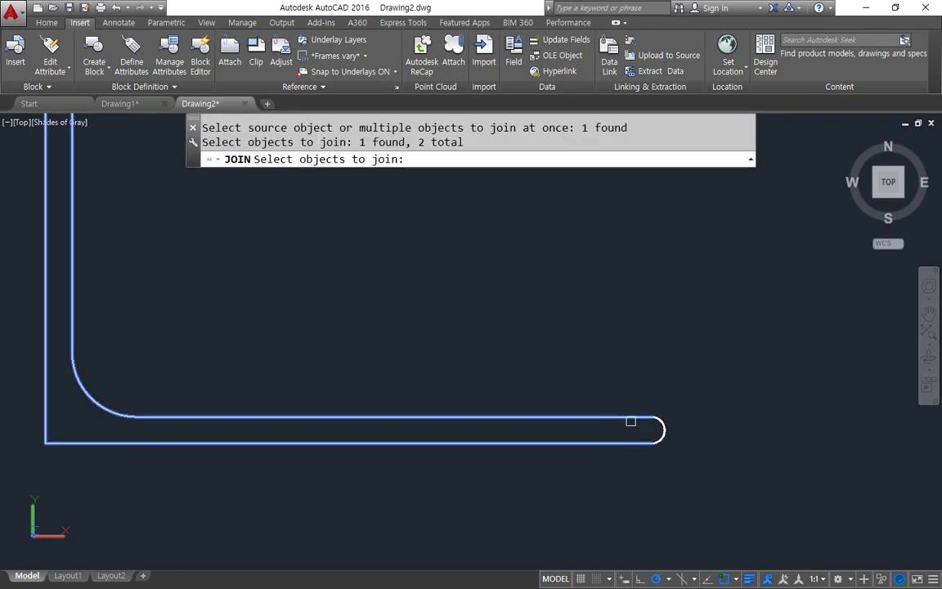
{"action": "left_click", "coordinate": [665, 427]}
{"action": "key", "text": "Return"}
Draw a two-point circle across the profile's open upper end, through both line endpoints.
{"action": "scroll", "coordinate": [433, 313], "scroll_direction": "down", "scroll_amount": 6}
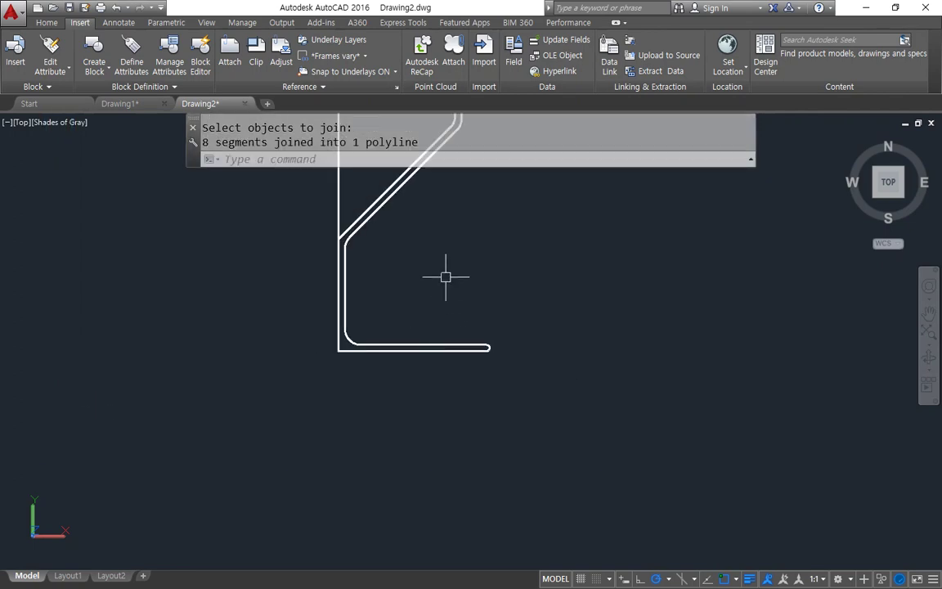
{"action": "middle_click_drag", "start_coordinate": [468, 173], "coordinate": [425, 564]}
{"action": "scroll", "coordinate": [439, 307], "scroll_direction": "up", "scroll_amount": 6}
{"action": "middle_click_drag", "start_coordinate": [370, 467], "coordinate": [369, 320]}
{"action": "type", "text": "c"}
{"action": "key", "text": "Return"}
{"action": "type", "text": "2p"}
{"action": "key", "text": "Return"}
{"action": "left_click", "coordinate": [361, 369]}
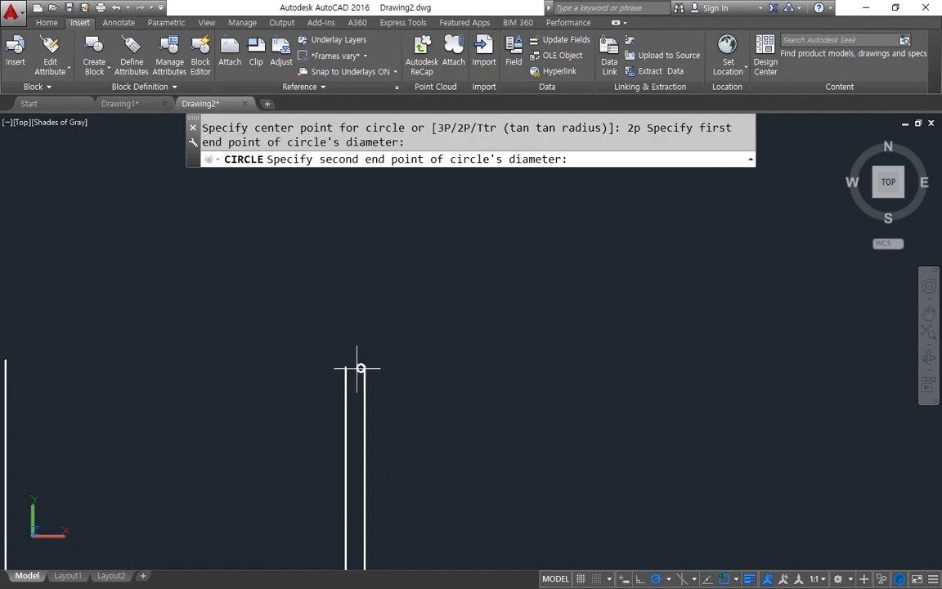
{"action": "left_click", "coordinate": [345, 367]}
Trim the lower half of the circle at the rim, leaving a rounded cap on the upper end.
{"action": "scroll", "coordinate": [353, 381], "scroll_direction": "up", "scroll_amount": 5}
{"action": "type", "text": "tr"}
{"action": "key", "text": "Return"}
{"action": "key", "text": "Return"}
{"action": "left_click", "coordinate": [356, 368]}
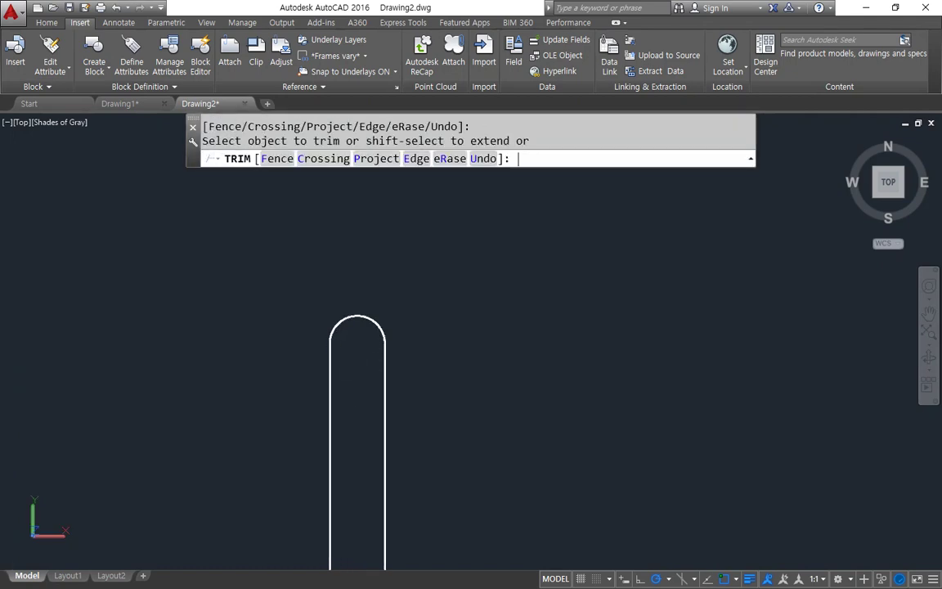
{"action": "key", "text": "Return"}
Join the rim's rounded cap with the polyline to close the profile.
{"action": "type", "text": "j"}
{"action": "key", "text": "Return"}
{"action": "left_click", "coordinate": [414, 383]}
{"action": "left_click", "coordinate": [307, 301]}
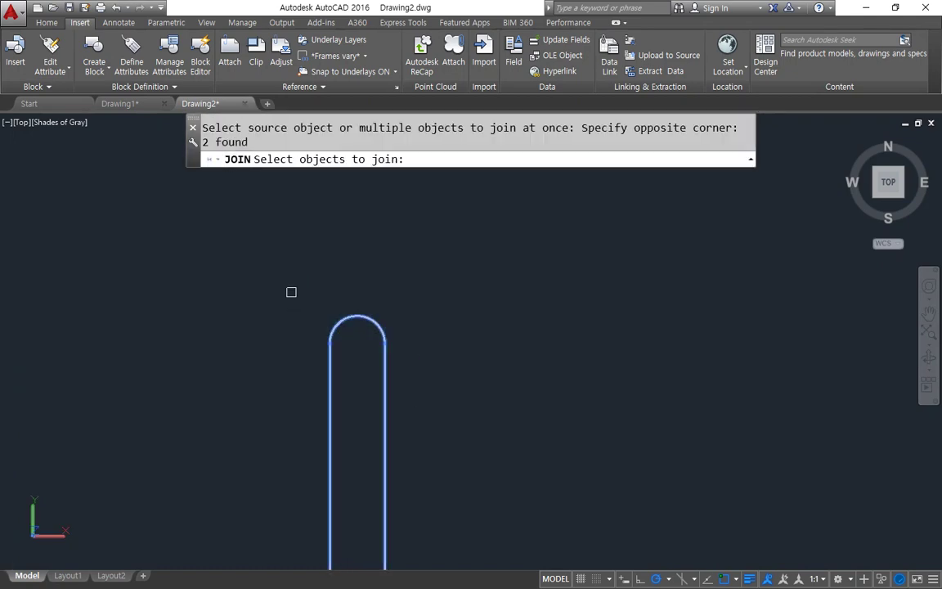
{"action": "key", "text": "Return"}
Select the joined profile to check that it forms one closed outline, and clear the selection.
{"action": "left_click", "coordinate": [383, 369]}
{"action": "scroll", "coordinate": [382, 370], "scroll_direction": "down", "scroll_amount": 5}
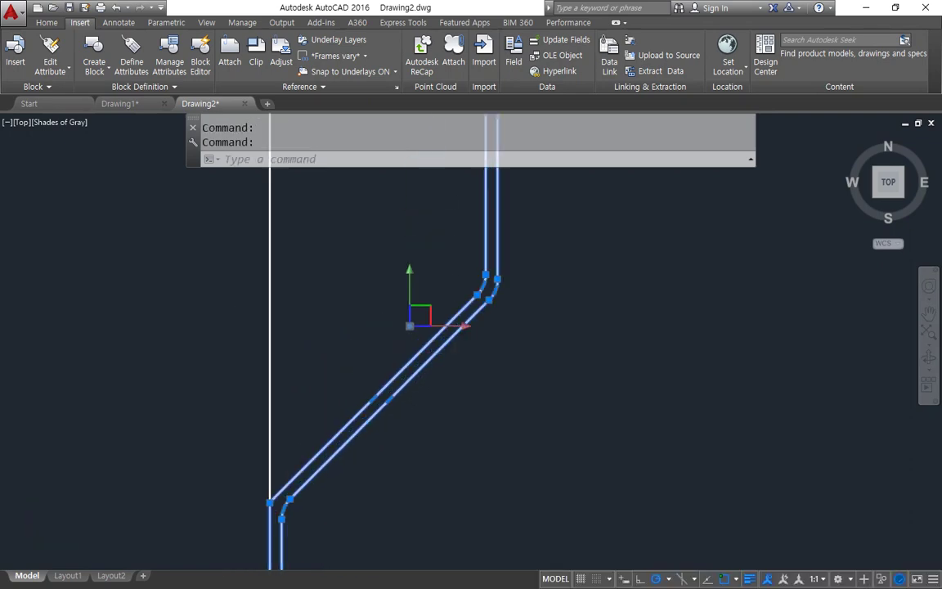
{"action": "scroll", "coordinate": [301, 479], "scroll_direction": "down", "scroll_amount": 4}
{"action": "mouse_move", "coordinate": [358, 444]}
{"action": "middle_mouse_down"}
{"action": "mouse_move", "coordinate": [384, 298]}
{"action": "mouse_move", "coordinate": [384, 382]}
{"action": "middle_mouse_up"}
{"action": "mouse_move", "coordinate": [423, 243]}
{"action": "left_mouse_down"}
{"action": "mouse_move", "coordinate": [342, 393]}
{"action": "mouse_move", "coordinate": [313, 530]}
{"action": "mouse_move", "coordinate": [476, 551]}
{"action": "left_mouse_up"}
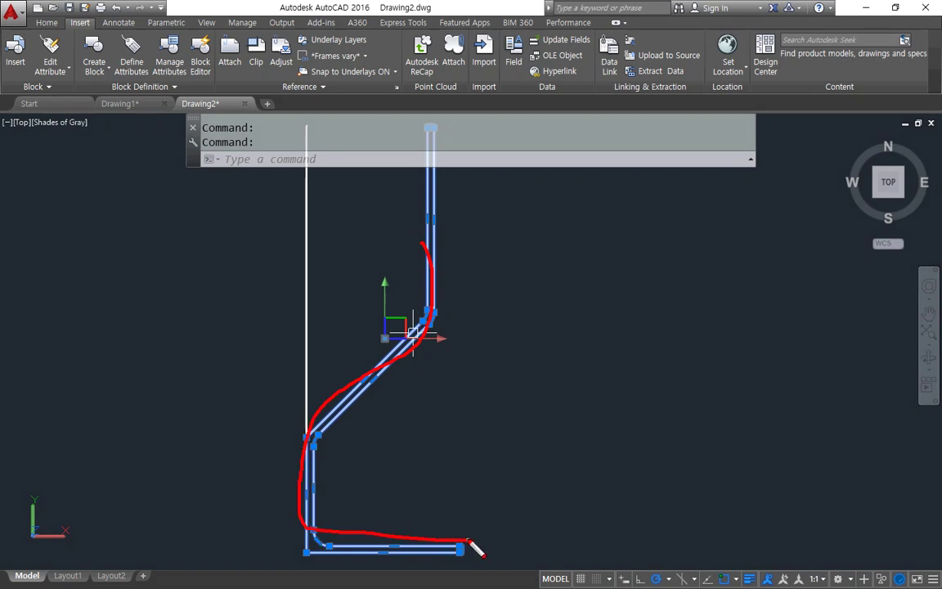
{"action": "mouse_move", "coordinate": [498, 492]}
{"action": "left_mouse_down"}
{"action": "mouse_move", "coordinate": [486, 270]}
{"action": "mouse_move", "coordinate": [454, 426]}
{"action": "left_mouse_up"}
{"action": "left_click_drag", "start_coordinate": [477, 368], "coordinate": [586, 366]}
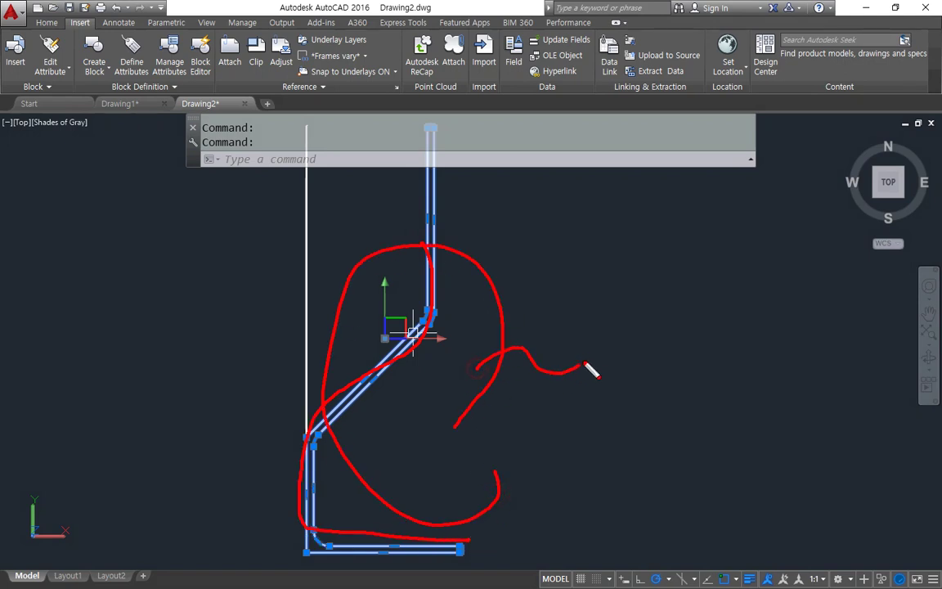
{"action": "key", "text": "Escape"}
{"action": "key", "text": "Escape"}
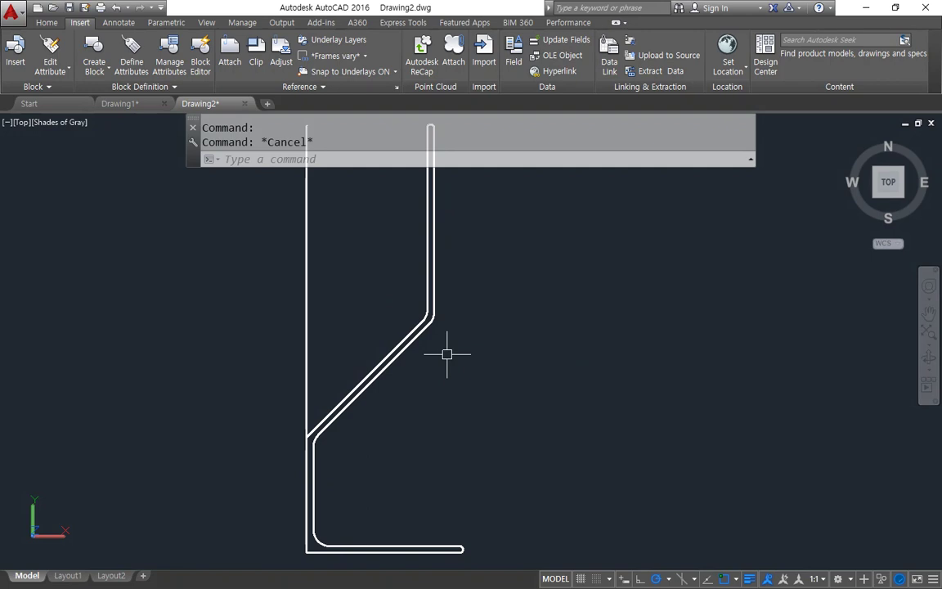
Revolve the closed profile 360° about the long vertical line, from its lower to its upper endpoint, as a solid.
{"action": "type", "text": "rev"}
{"action": "key", "text": "Return"}
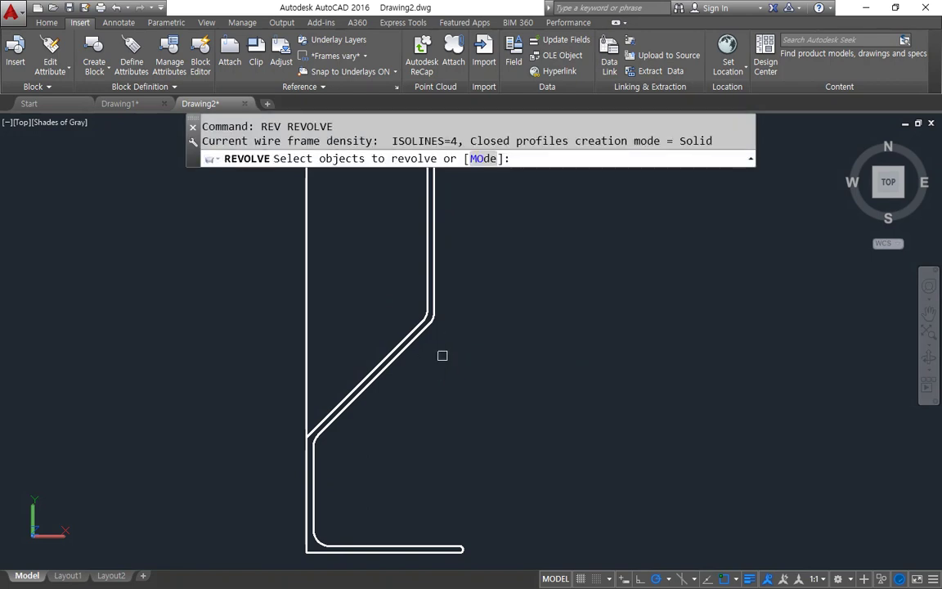
{"action": "left_click", "coordinate": [426, 240]}
{"action": "key", "text": "Return"}
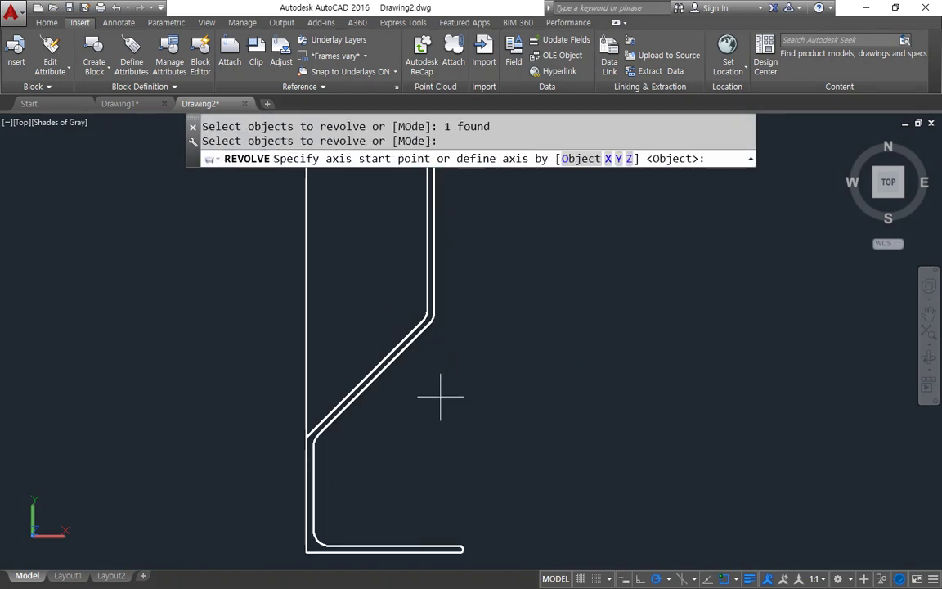
{"action": "scroll", "coordinate": [437, 395], "scroll_direction": "down", "scroll_amount": 2}
{"action": "left_click", "coordinate": [357, 494]}
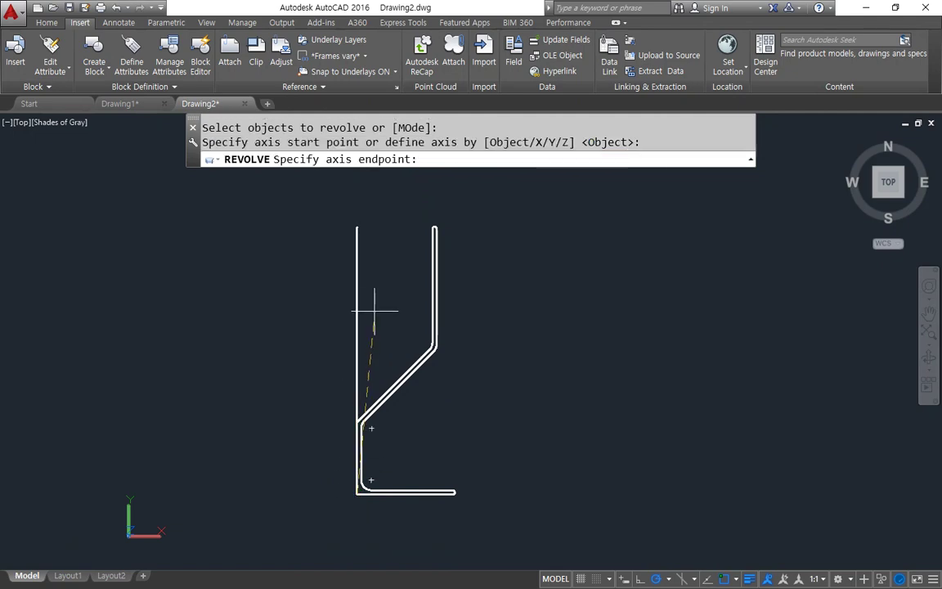
{"action": "left_click", "coordinate": [357, 226]}
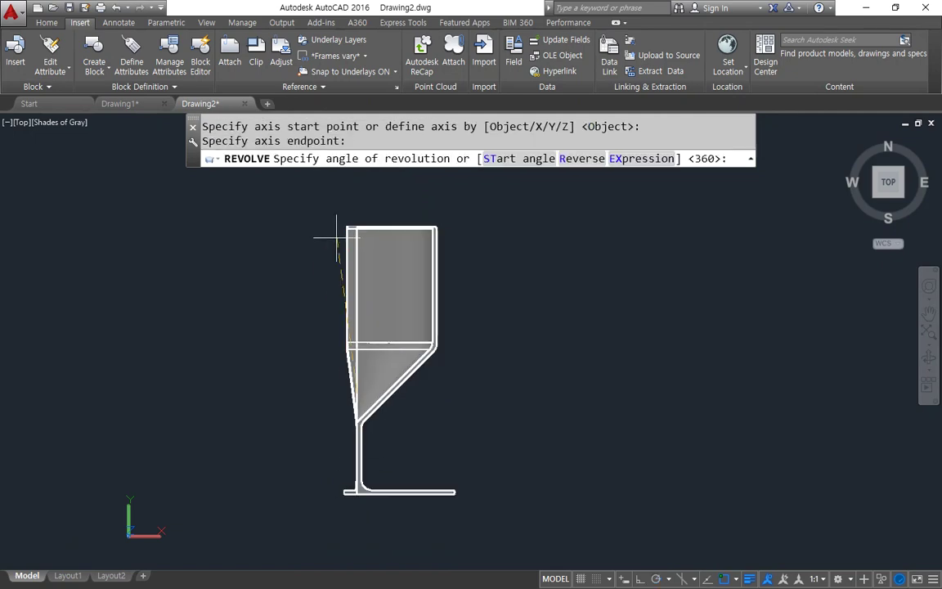
{"action": "middle_click_drag", "start_coordinate": [368, 295], "coordinate": [320, 228], "text": "shift"}
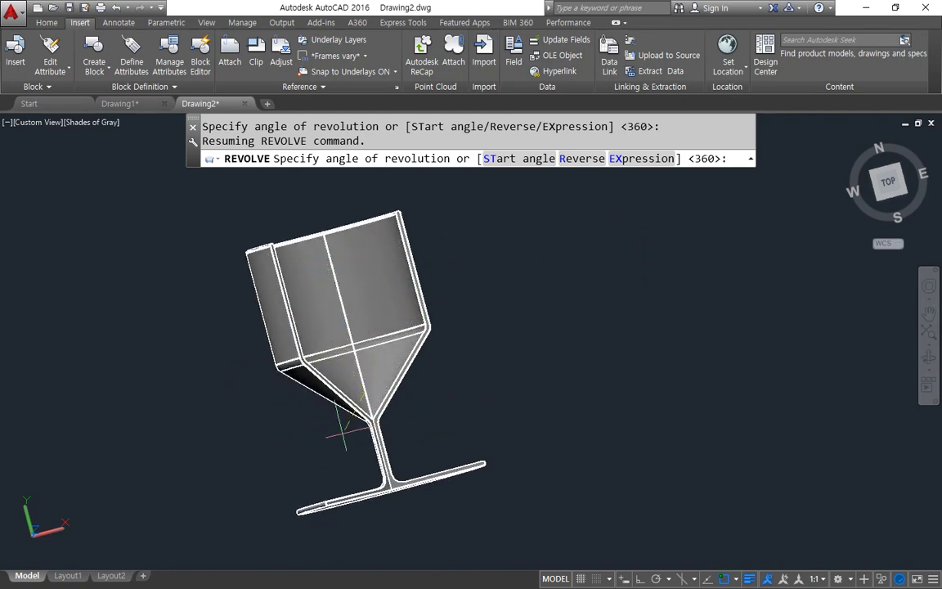
{"action": "key", "text": "Return"}
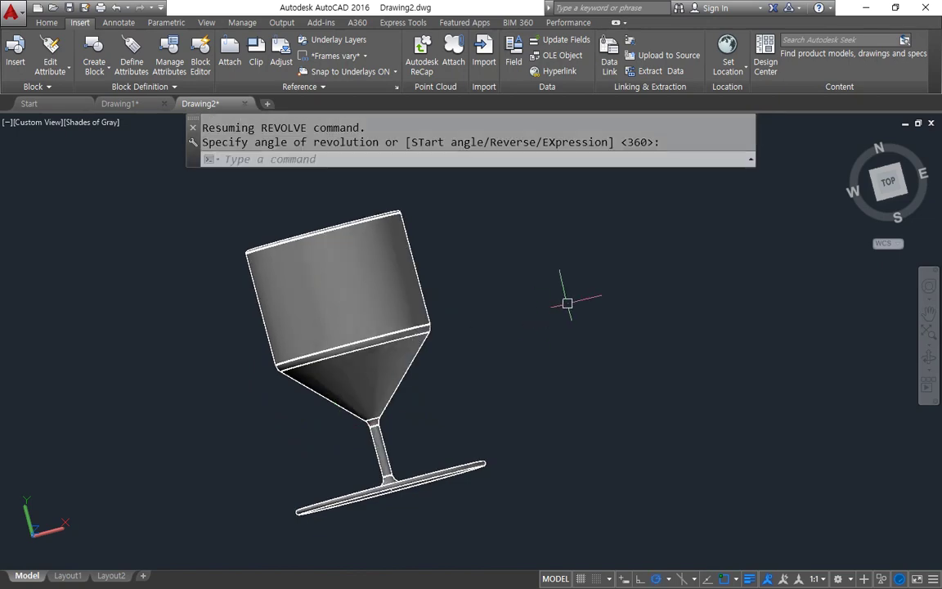
Examine the revolved goblet from the top and several isometric directions, including the inside of the cup.
{"action": "left_click", "coordinate": [875, 196]}
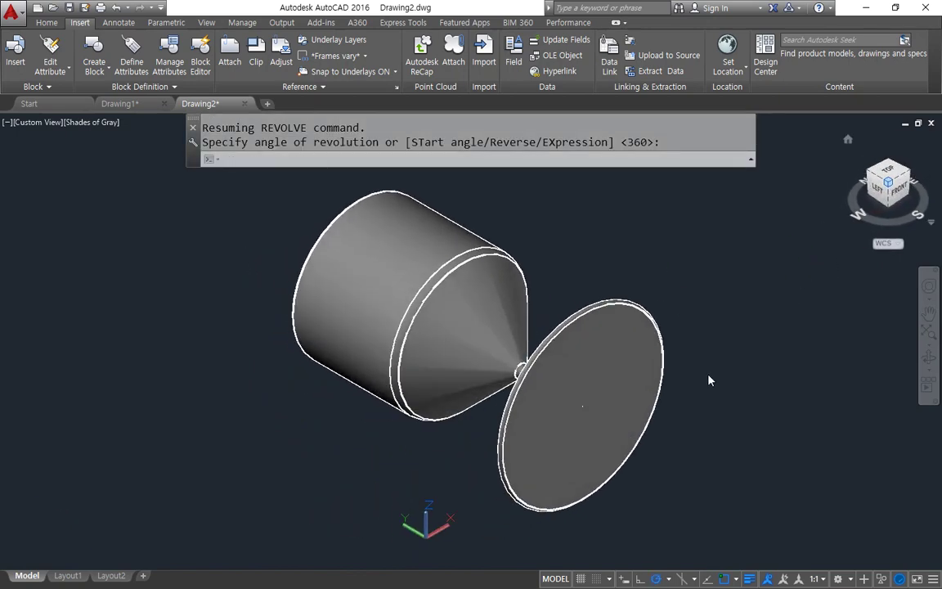
{"action": "left_click", "coordinate": [887, 174]}
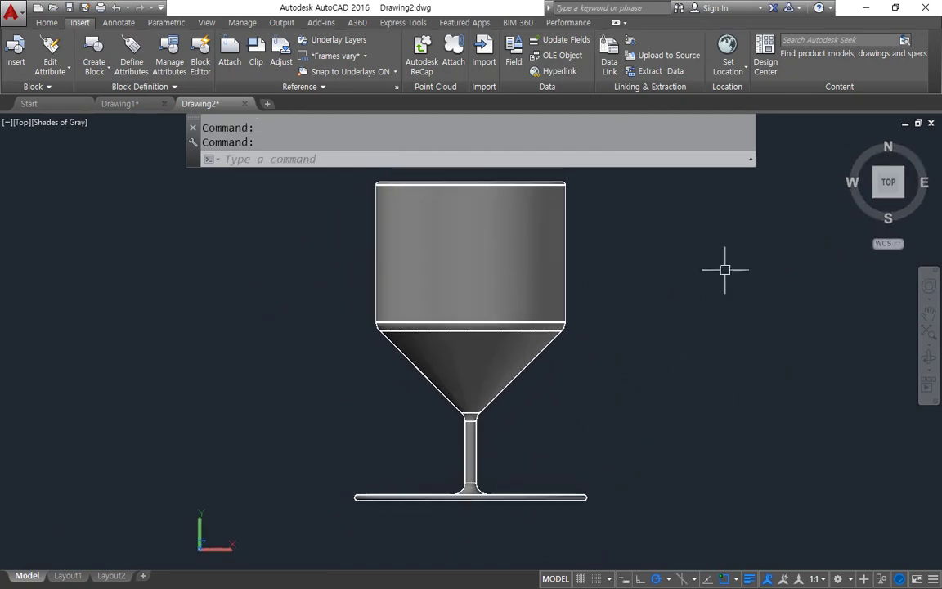
{"action": "left_click", "coordinate": [902, 173]}
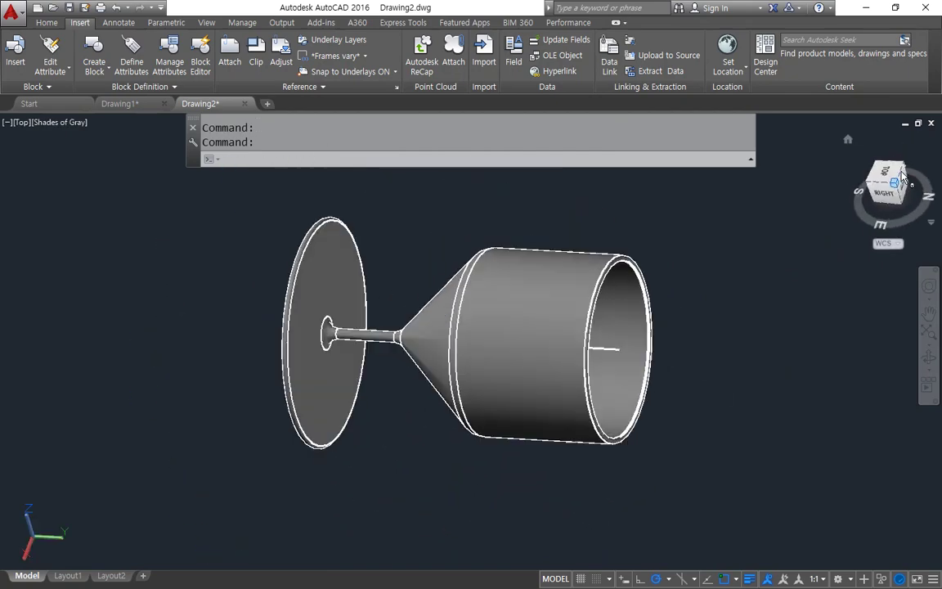
{"action": "left_click", "coordinate": [901, 191]}
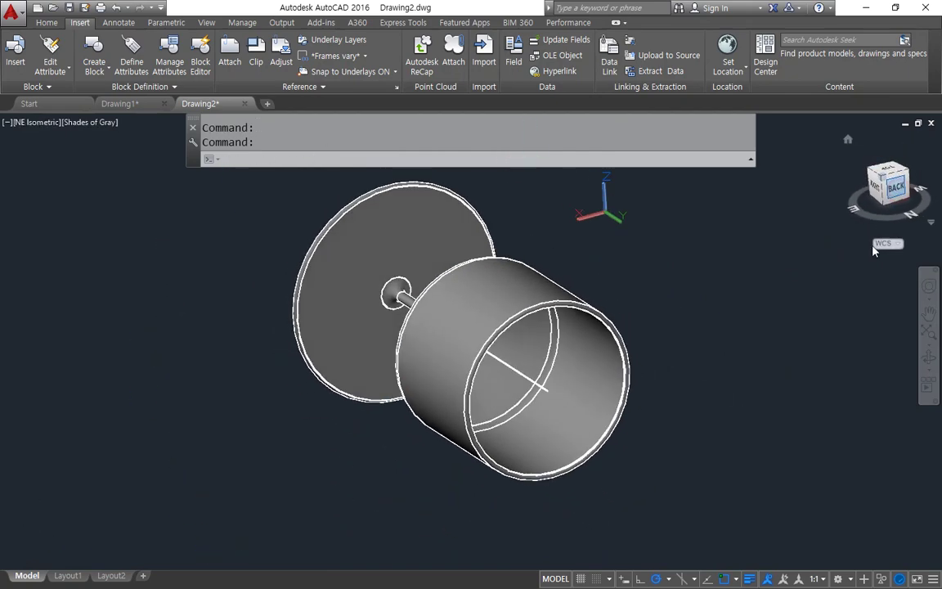
{"action": "left_click", "coordinate": [917, 145]}
{"action": "left_click", "coordinate": [880, 203]}
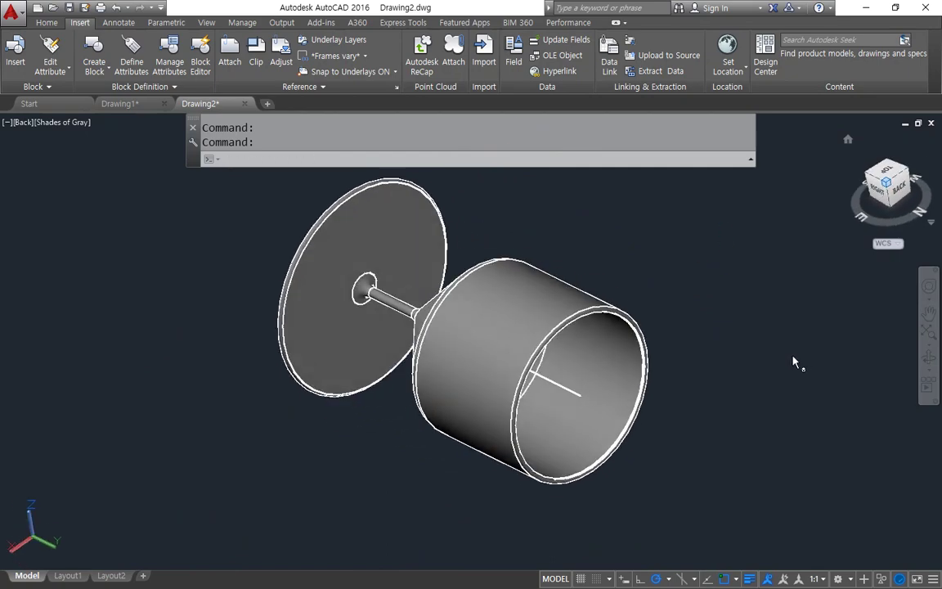
{"action": "left_click", "coordinate": [896, 179]}
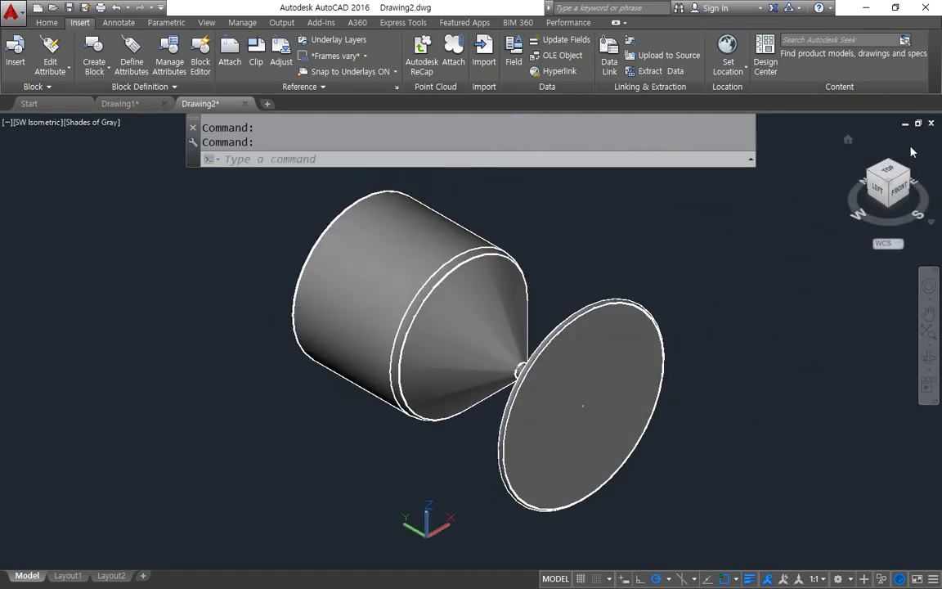
{"action": "left_click", "coordinate": [890, 169]}
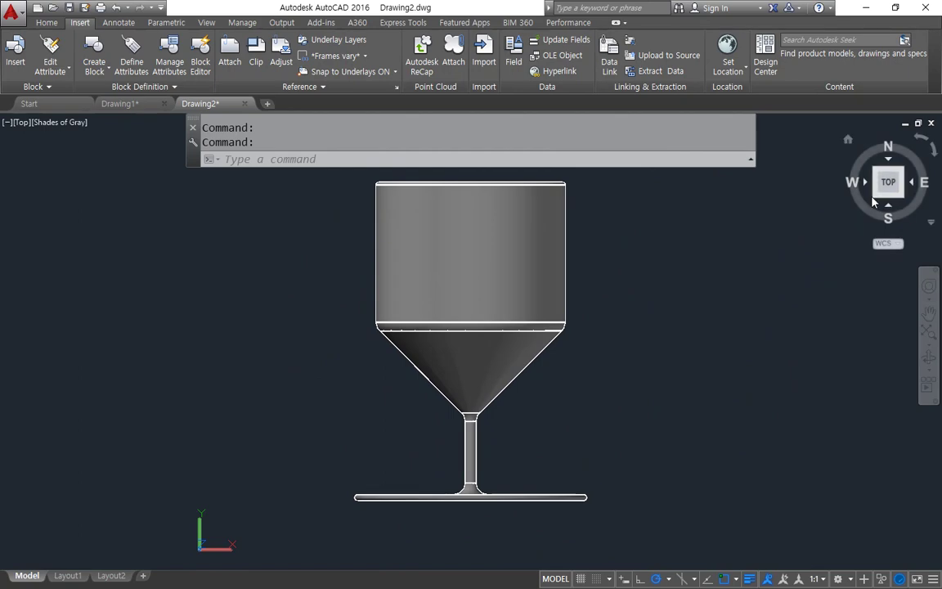
{"action": "left_click", "coordinate": [890, 173]}
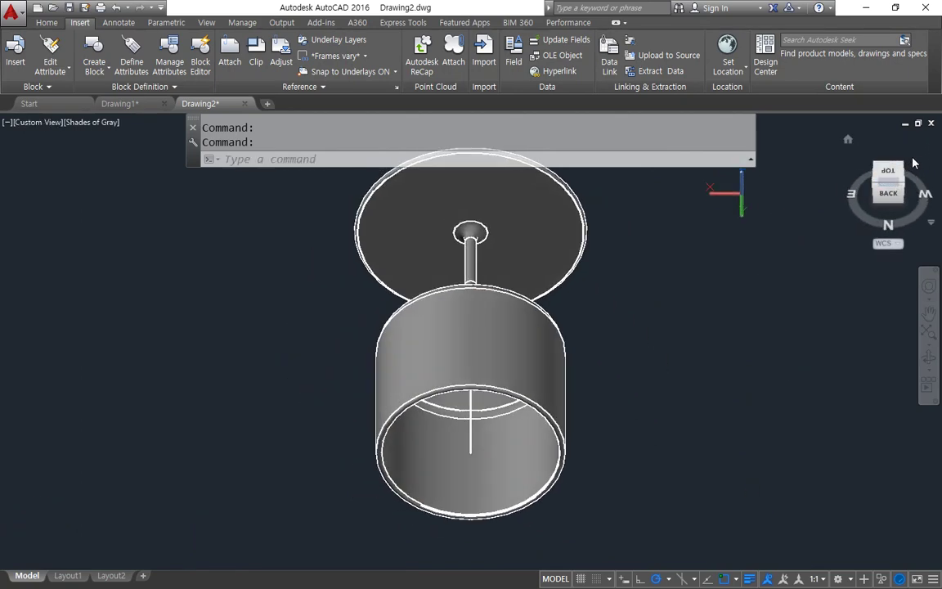
{"action": "left_click", "coordinate": [903, 191]}
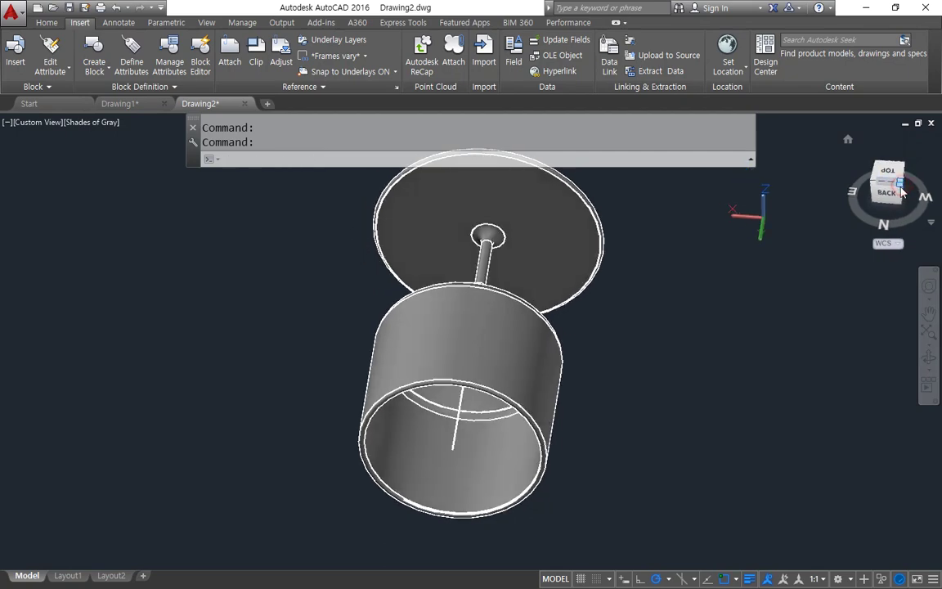
Examine the goblet from its side, base and opposite isometric directions, finishing in an upright top view.
{"action": "left_click", "coordinate": [907, 179]}
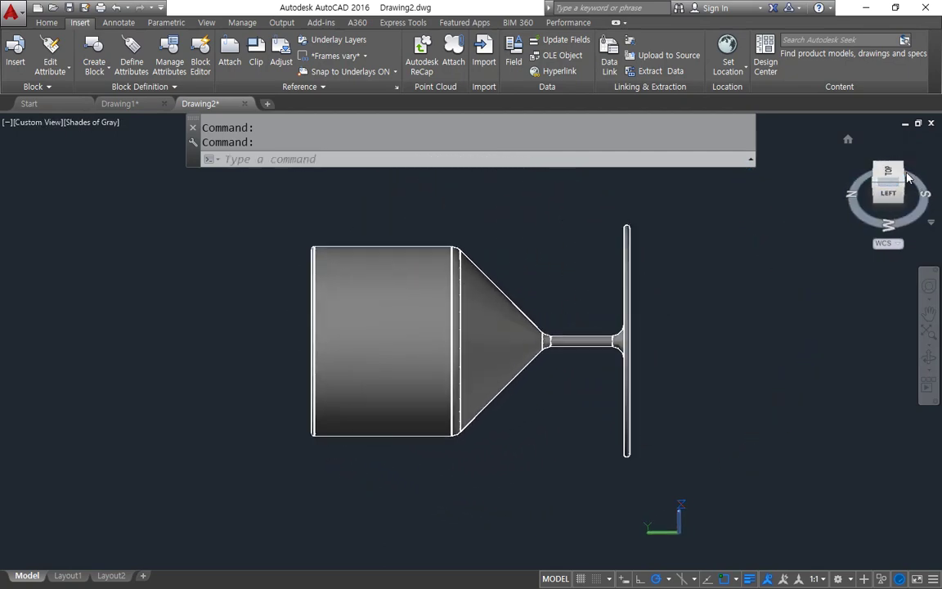
{"action": "left_click", "coordinate": [902, 183]}
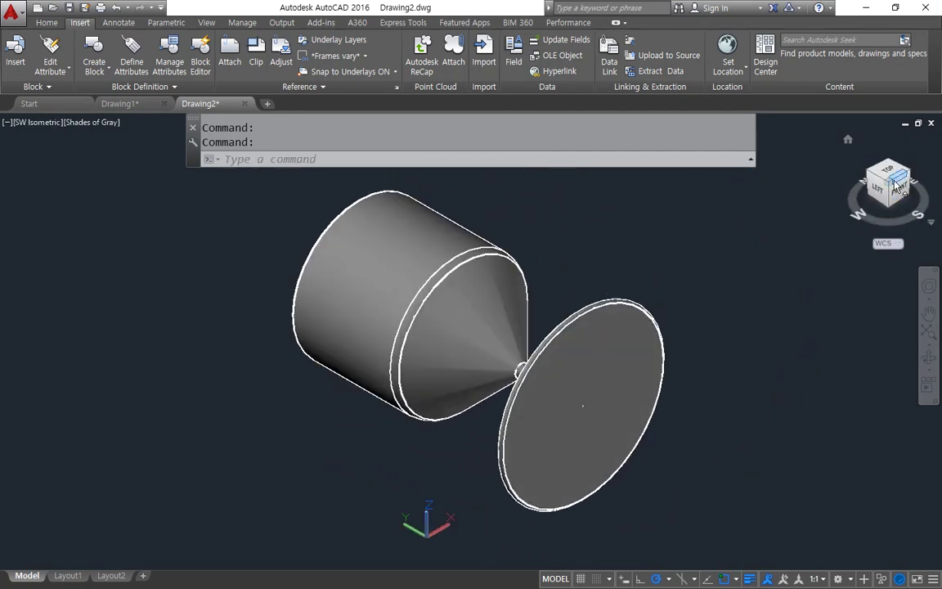
{"action": "left_click", "coordinate": [891, 209]}
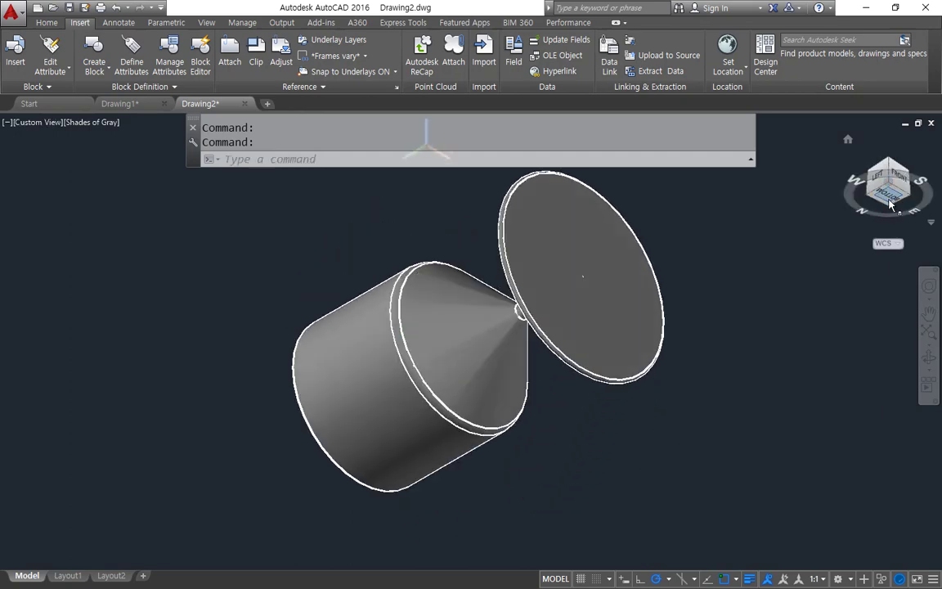
{"action": "left_click", "coordinate": [892, 166]}
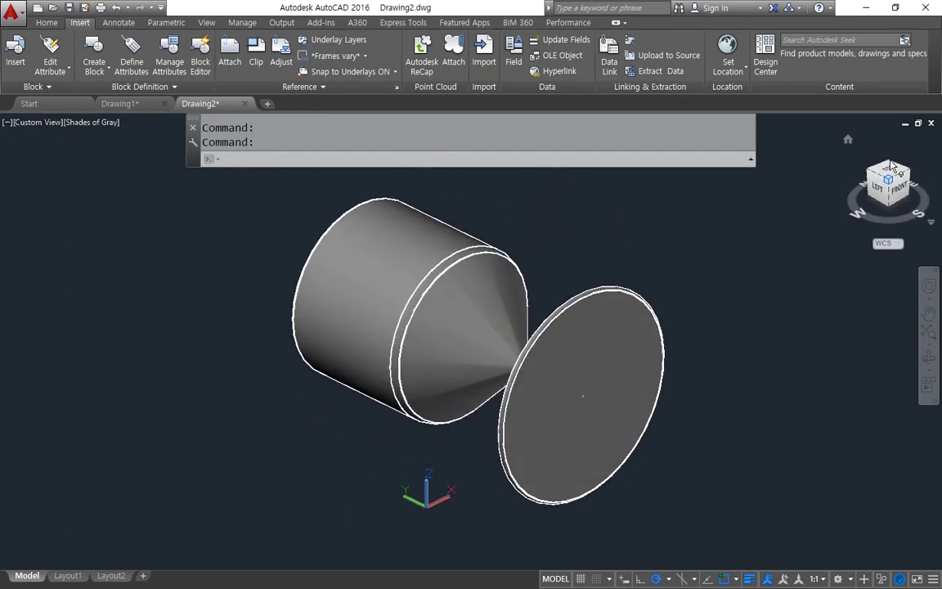
{"action": "left_click", "coordinate": [894, 167]}
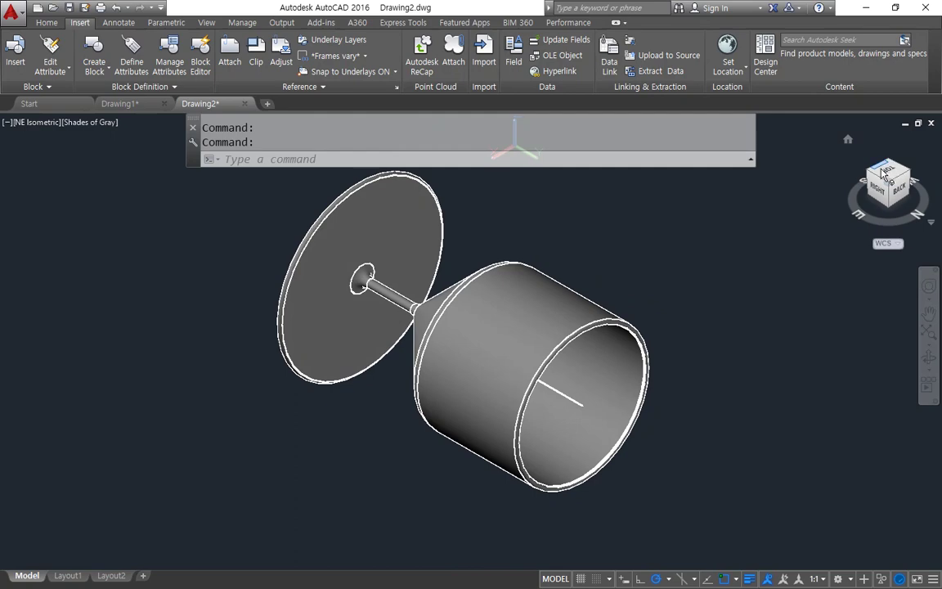
{"action": "left_click", "coordinate": [877, 177]}
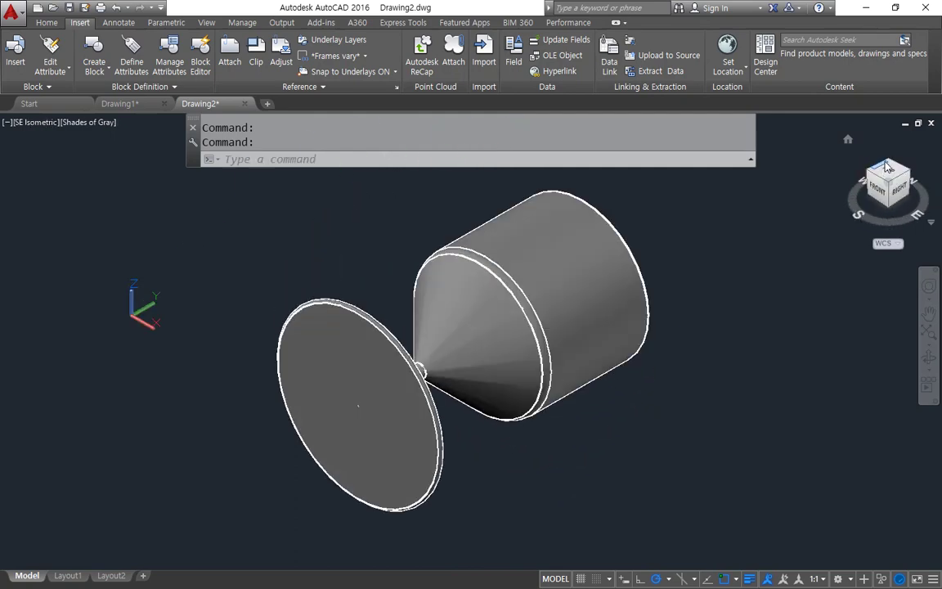
{"action": "left_click", "coordinate": [891, 167]}
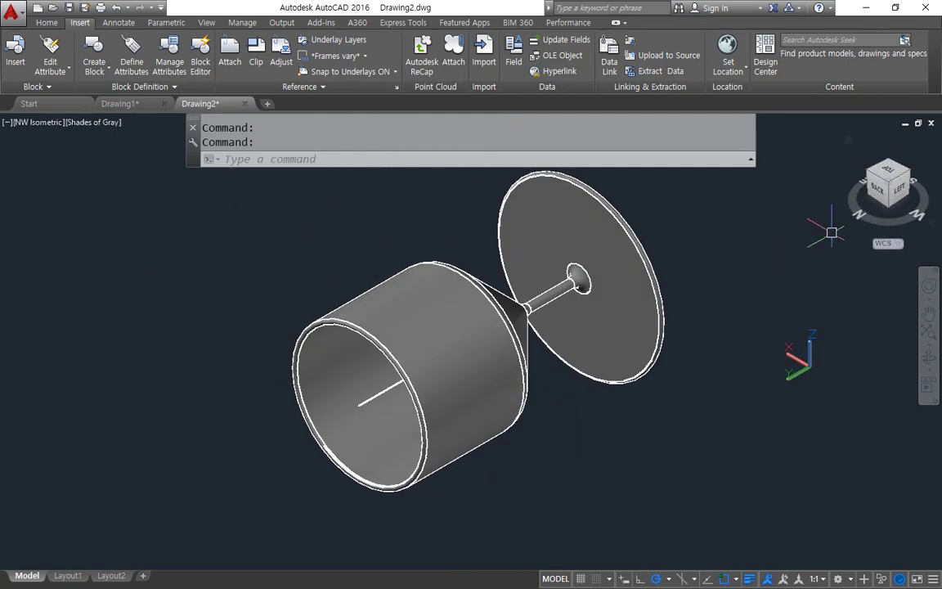
{"action": "left_click", "coordinate": [900, 175]}
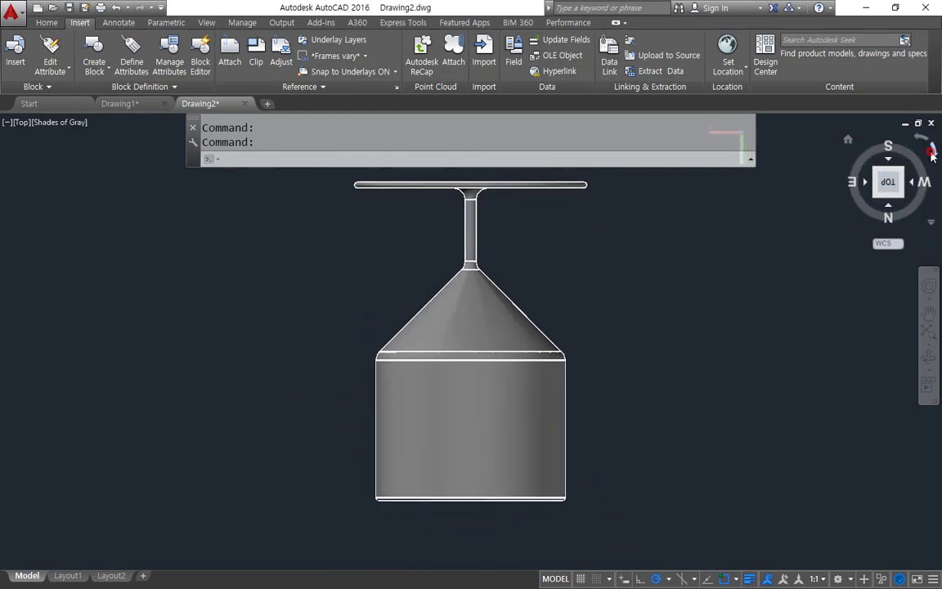
{"action": "left_click", "coordinate": [933, 152]}
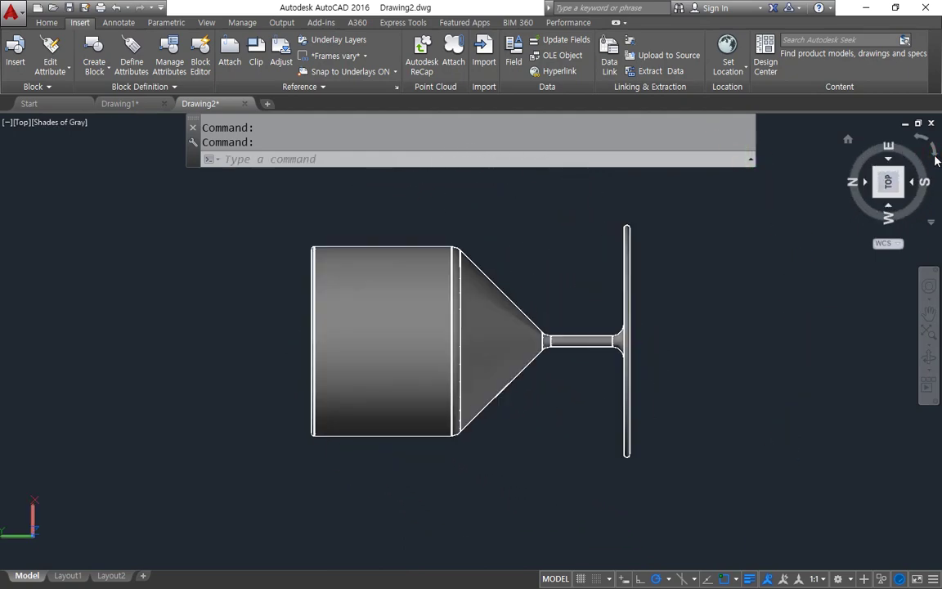
{"action": "left_click", "coordinate": [932, 152]}
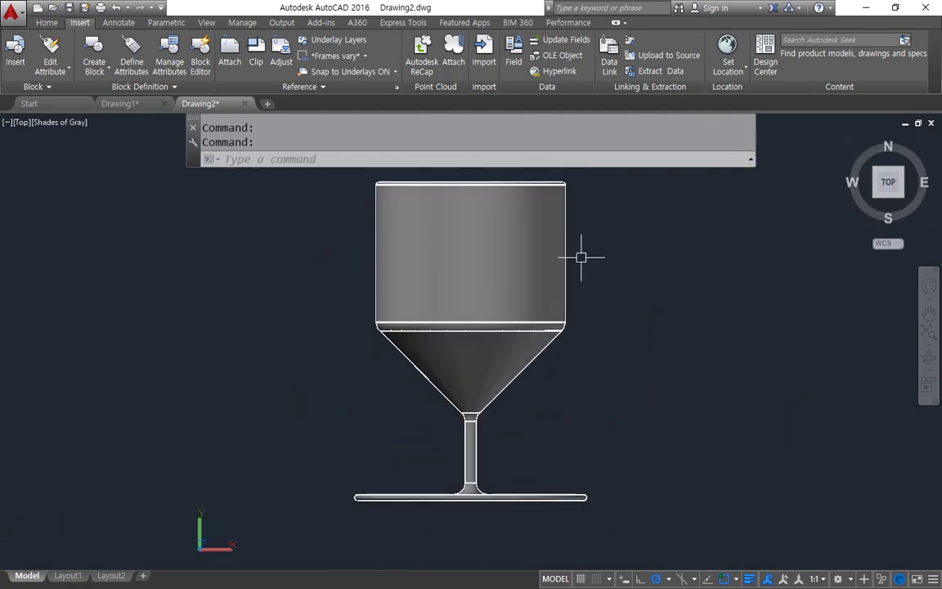
Delete the revolved goblet together with its axis line.
{"action": "left_click", "coordinate": [462, 368]}
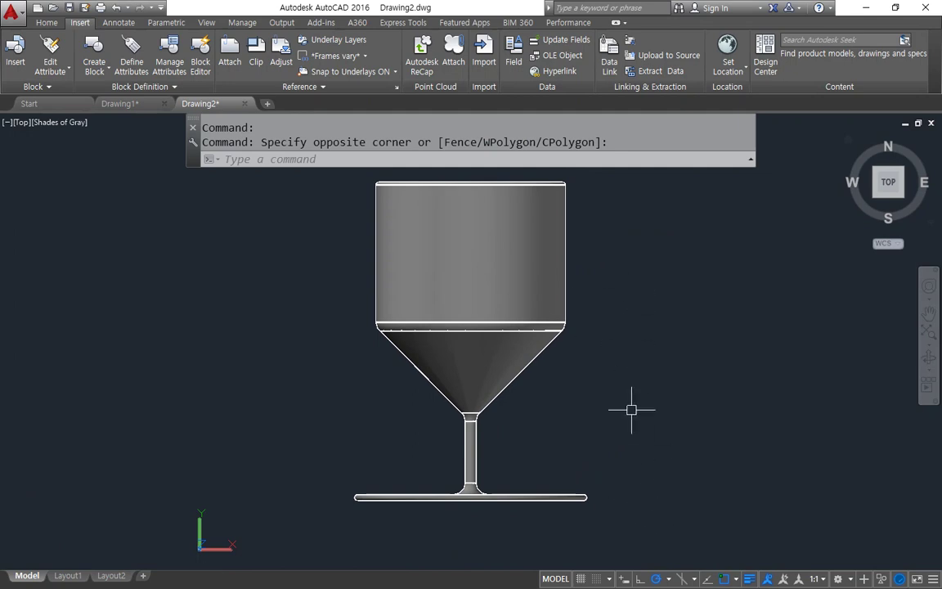
{"action": "left_click", "coordinate": [262, 274]}
{"action": "key", "text": "Delete"}
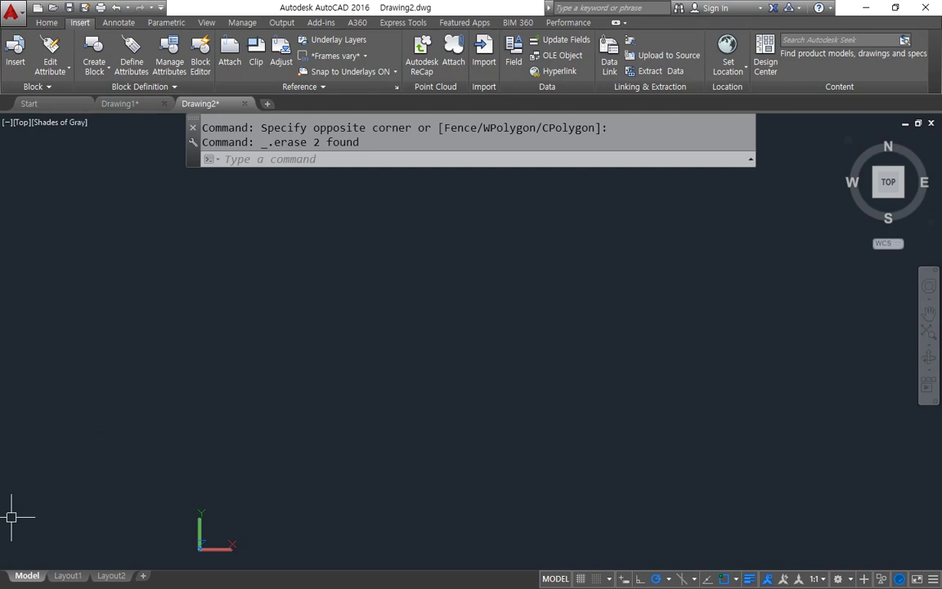
Study the dome's top and front views on the exercise sheet in the web browser, and return to AutoCAD.
{"action": "key", "text": "alt+Tab"}
{"action": "mouse_move", "coordinate": [468, 381]}
{"action": "left_mouse_down"}
{"action": "mouse_move", "coordinate": [352, 315]}
{"action": "mouse_move", "coordinate": [543, 269]}
{"action": "mouse_move", "coordinate": [467, 397]}
{"action": "left_mouse_up"}
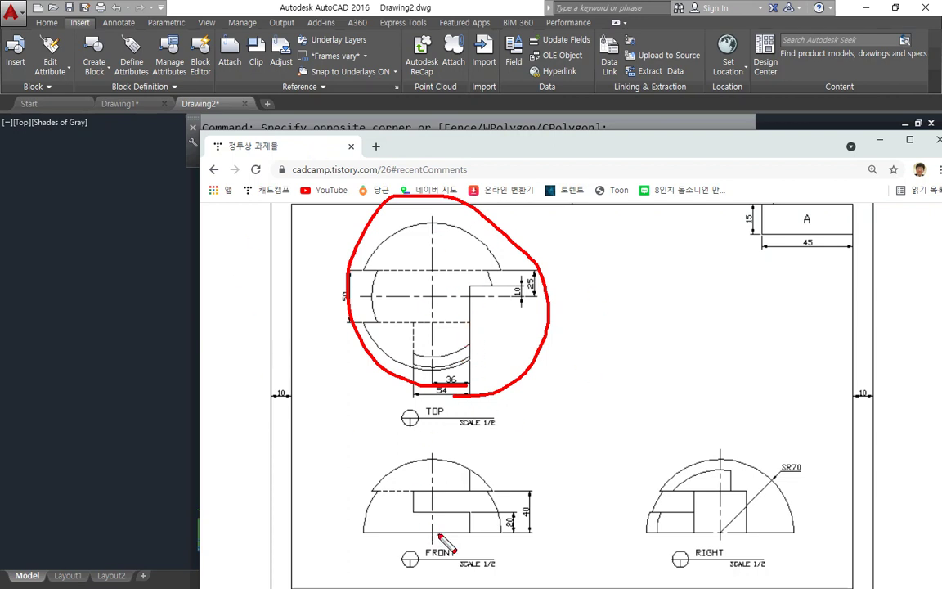
{"action": "mouse_move", "coordinate": [433, 532]}
{"action": "left_mouse_down"}
{"action": "mouse_move", "coordinate": [507, 540]}
{"action": "mouse_move", "coordinate": [458, 462]}
{"action": "mouse_move", "coordinate": [436, 528]}
{"action": "left_mouse_up"}
{"action": "mouse_move", "coordinate": [470, 481]}
{"action": "left_mouse_down"}
{"action": "mouse_move", "coordinate": [378, 434]}
{"action": "mouse_move", "coordinate": [403, 492]}
{"action": "mouse_move", "coordinate": [381, 556]}
{"action": "mouse_move", "coordinate": [465, 577]}
{"action": "left_mouse_up"}
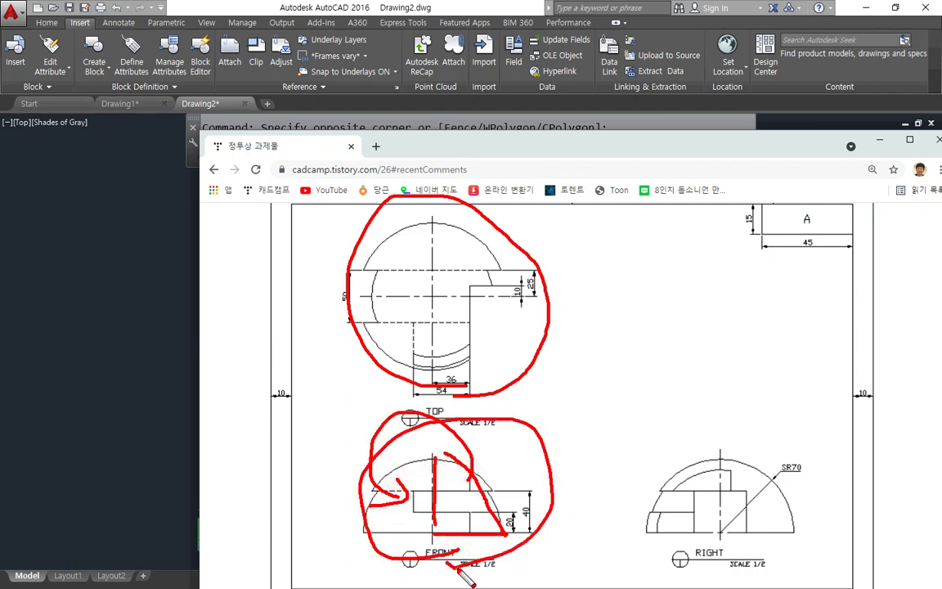
{"action": "key", "text": "Escape"}
{"action": "left_click", "coordinate": [624, 130]}
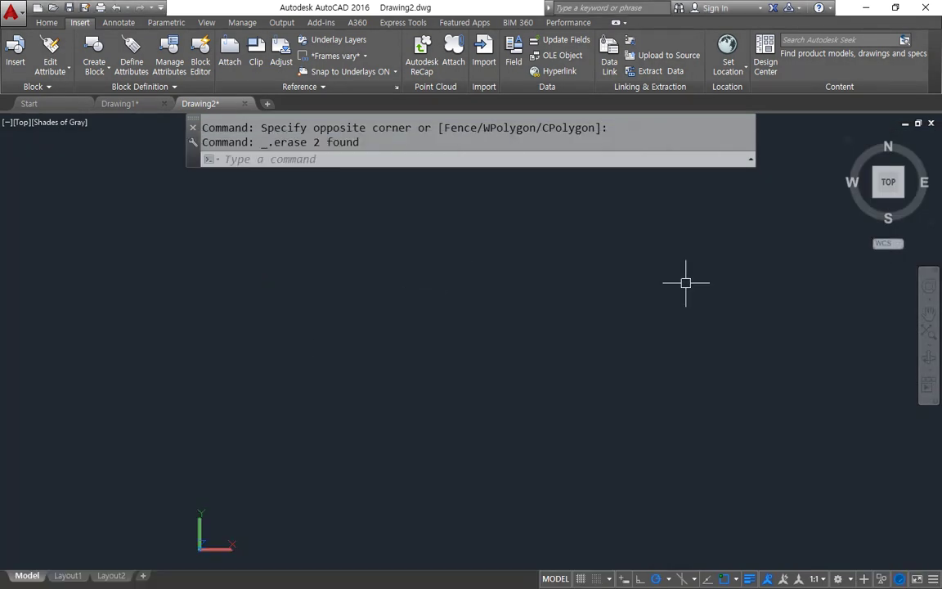
Draw a 70-unit line along the X axis in the southwest isometric view.
{"action": "left_click", "coordinate": [875, 197]}
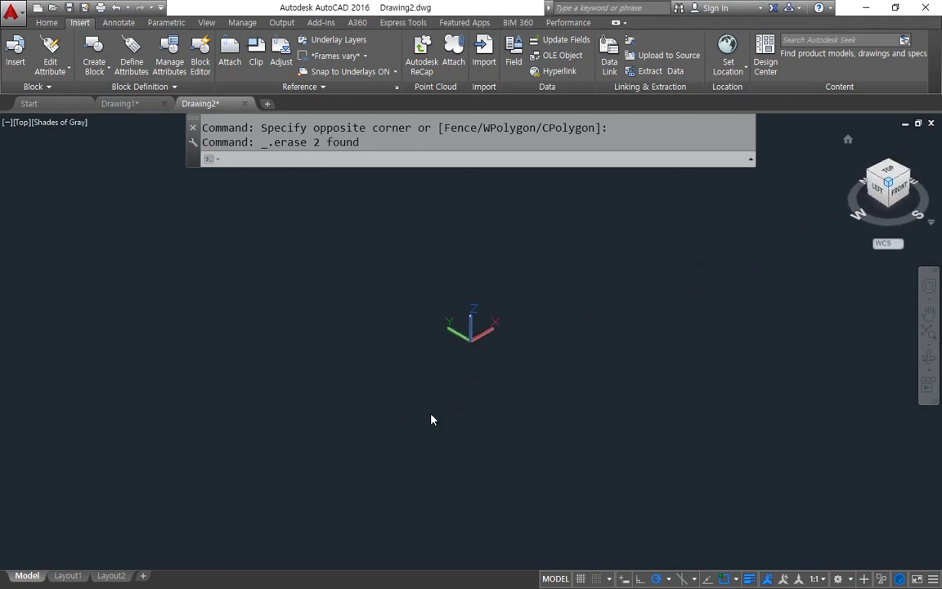
{"action": "key", "text": "Return"}
{"action": "left_click", "coordinate": [376, 330]}
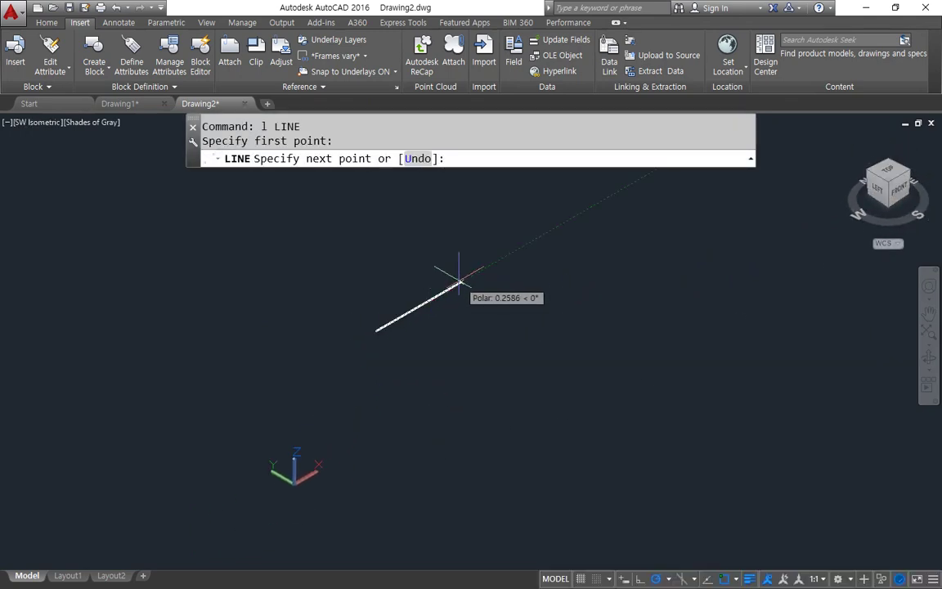
{"action": "type", "text": "70"}
{"action": "key", "text": "Return"}
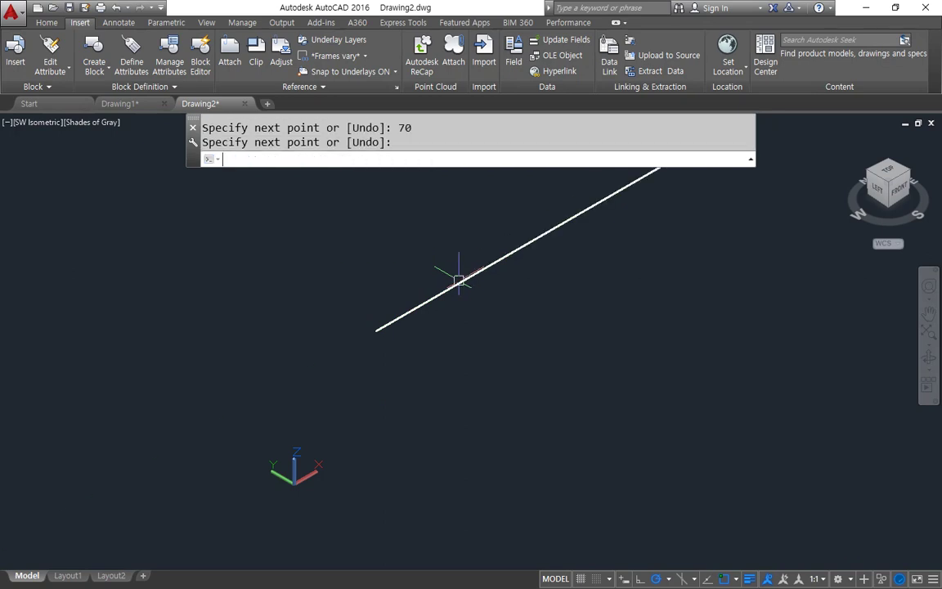
{"action": "key", "text": "Return"}
Draw a 70-unit line straight up along Z from the near endpoint of the horizontal line.
{"action": "scroll", "coordinate": [498, 338], "scroll_direction": "up", "scroll_amount": 2}
{"action": "type", "text": "z"}
{"action": "key", "text": "Return"}
{"action": "type", "text": "a"}
{"action": "scroll", "coordinate": [553, 316], "scroll_direction": "up", "scroll_amount": 3}
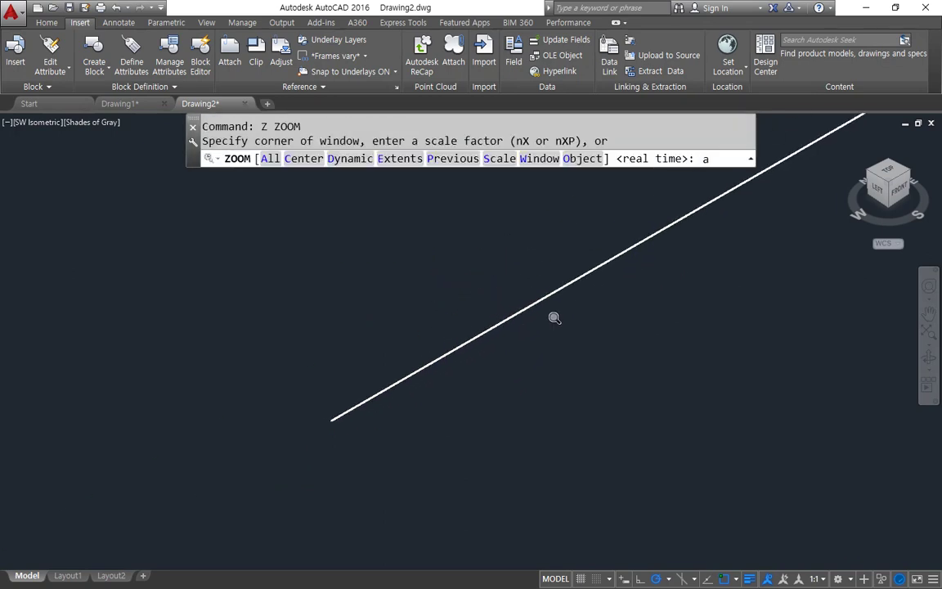
{"action": "key", "text": "Return"}
{"action": "type", "text": "l"}
{"action": "key", "text": "Return"}
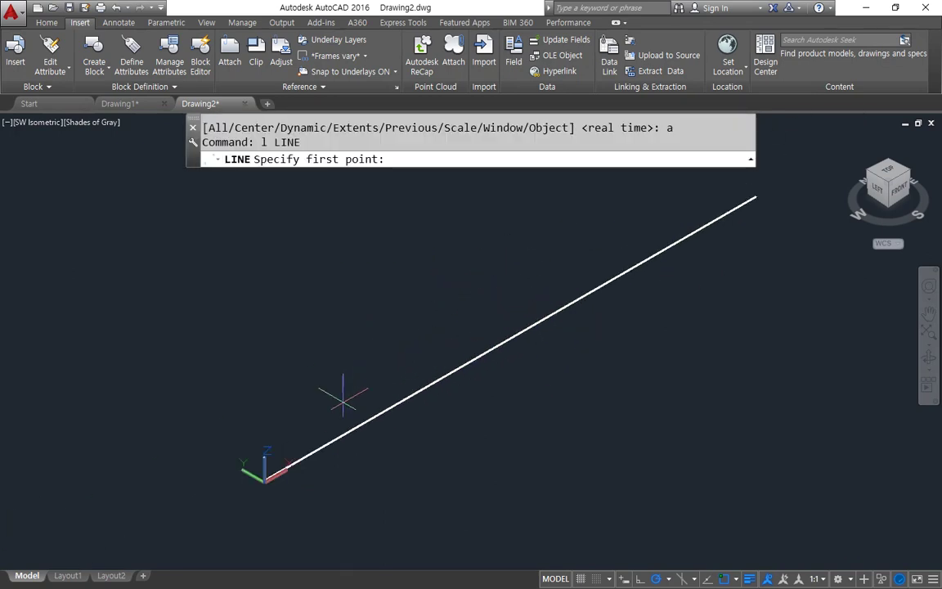
{"action": "left_click", "coordinate": [266, 474]}
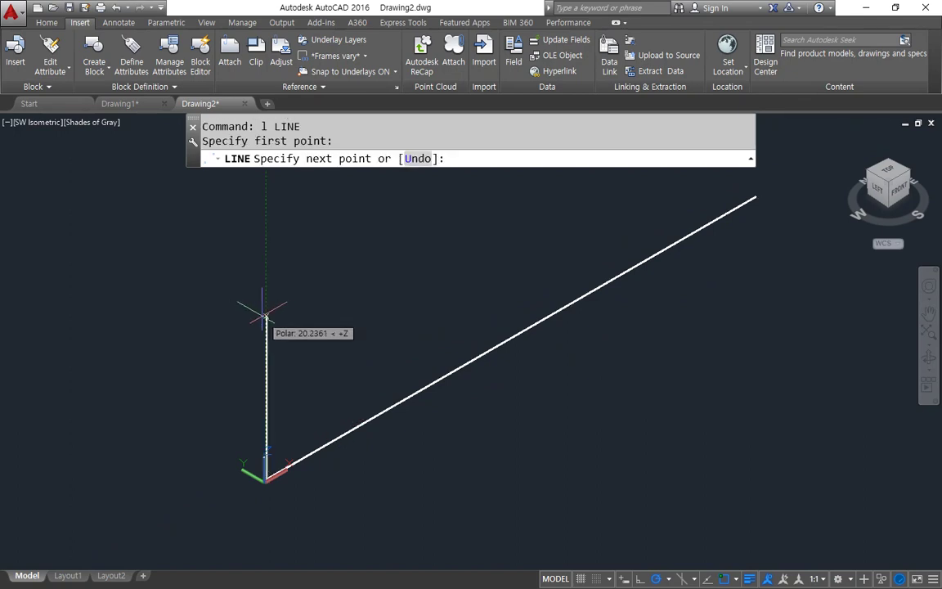
{"action": "type", "text": "70"}
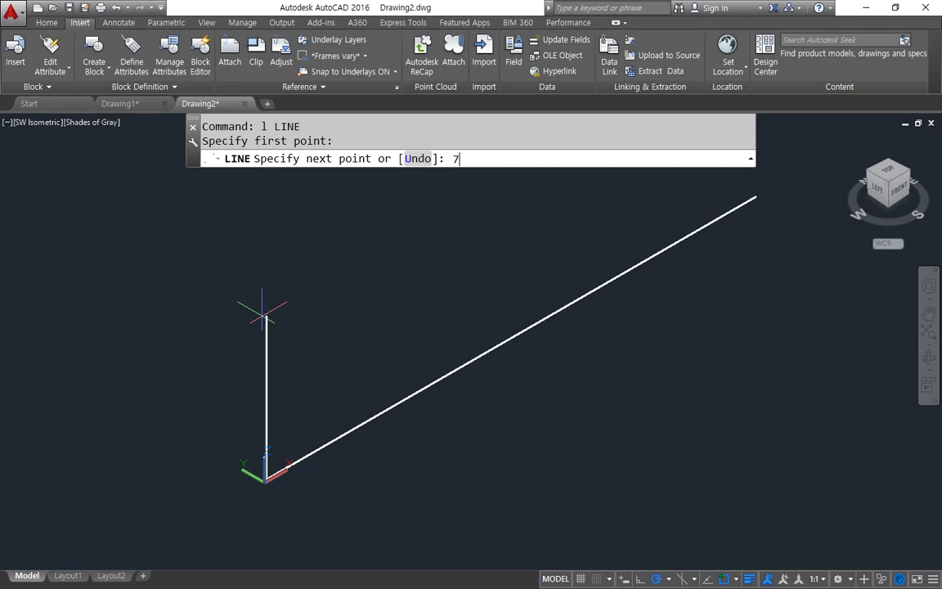
{"action": "key", "text": "Return"}
{"action": "key", "text": "Return"}
Align the UCS to the two lines, with its origin at their corner, X along the horizontal line and Y along the upright one.
{"action": "middle_click_drag", "start_coordinate": [442, 440], "coordinate": [420, 466], "text": "shift"}
{"action": "scroll", "coordinate": [421, 427], "scroll_direction": "up", "scroll_amount": 4}
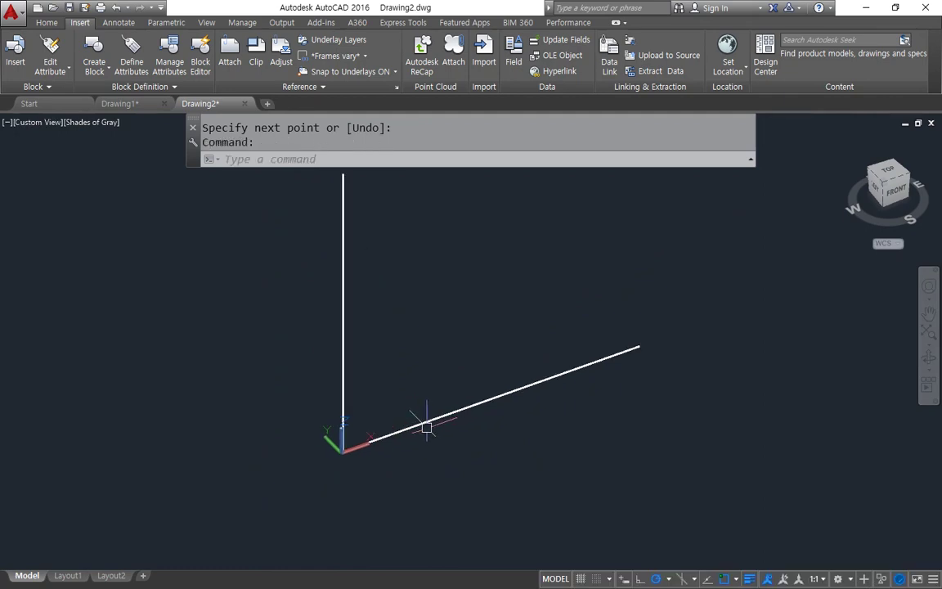
{"action": "type", "text": "Uc"}
{"action": "key", "text": "Return"}
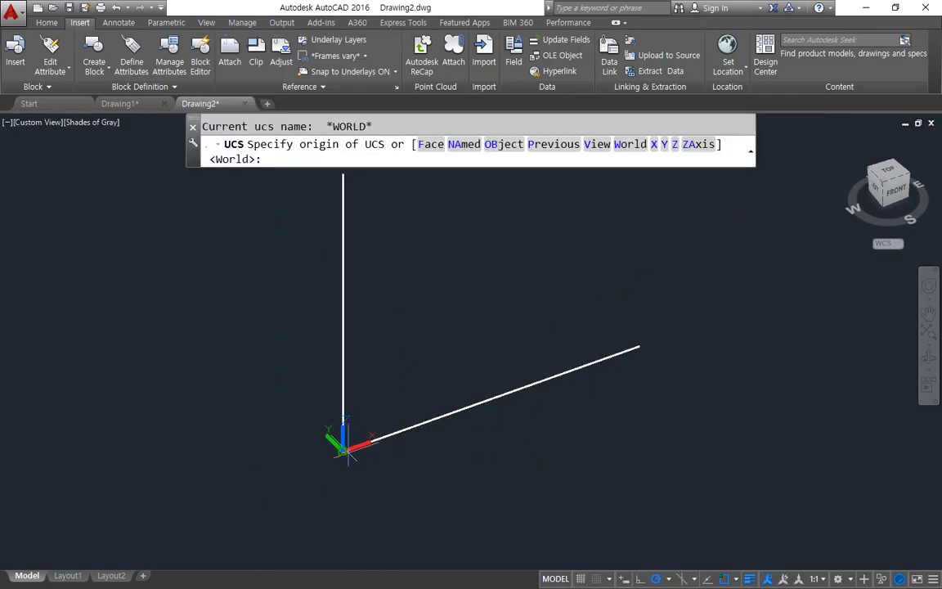
{"action": "left_click", "coordinate": [343, 449]}
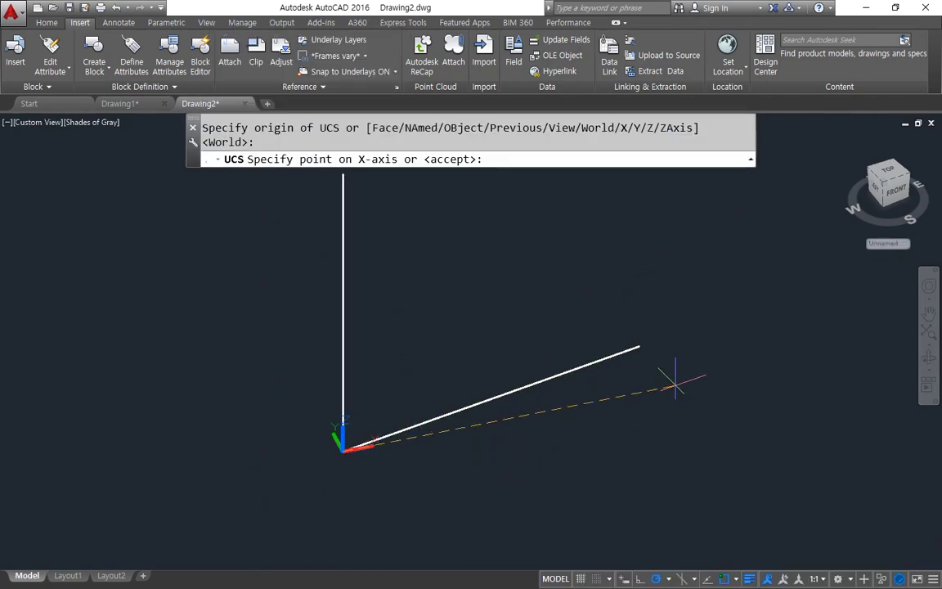
{"action": "left_click", "coordinate": [638, 347]}
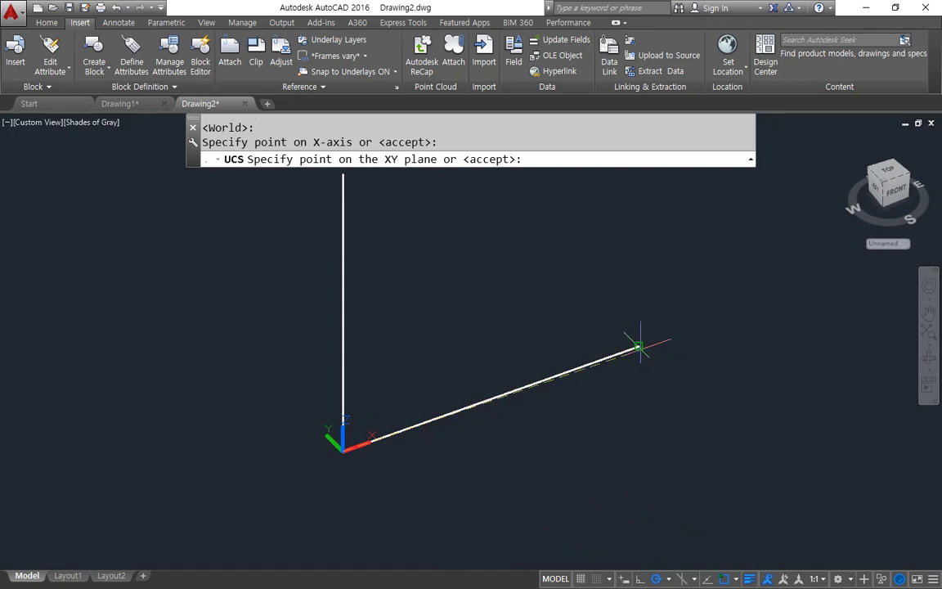
{"action": "left_click", "coordinate": [342, 184]}
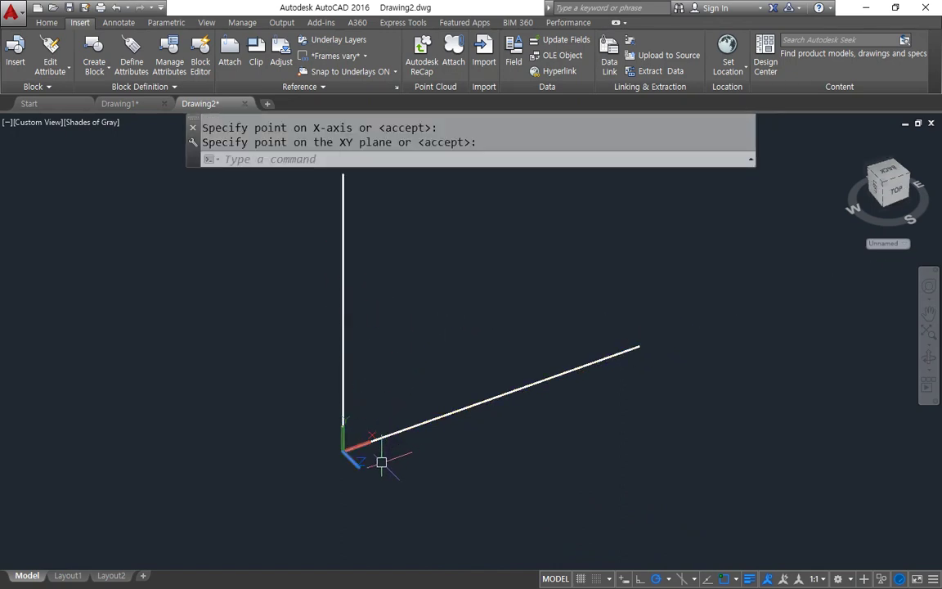
Draw a circle of radius 70 centred on the corner where the two lines meet.
{"action": "type", "text": "c"}
{"action": "key", "text": "Return"}
{"action": "left_click", "coordinate": [342, 449]}
{"action": "type", "text": "70"}
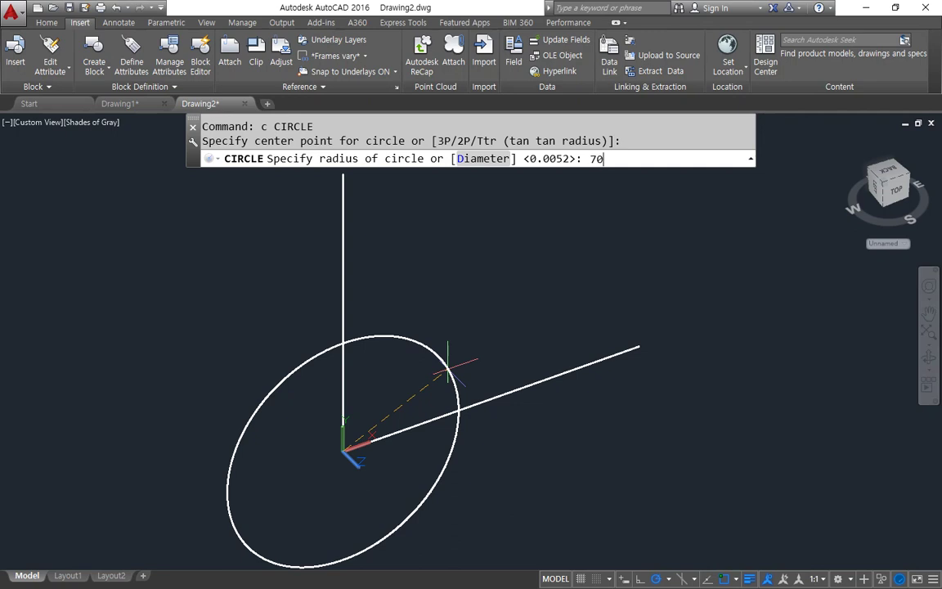
{"action": "key", "text": "Return"}
Trim the circle down to the quarter arc between the free ends of the two lines.
{"action": "type", "text": "tr"}
{"action": "key", "text": "Return"}
{"action": "key", "text": "Return"}
{"action": "left_click", "coordinate": [606, 497]}
{"action": "key", "text": "Return"}
Join the two lines and the arc into one closed polyline, and select it to check the outline.
{"action": "type", "text": "pe"}
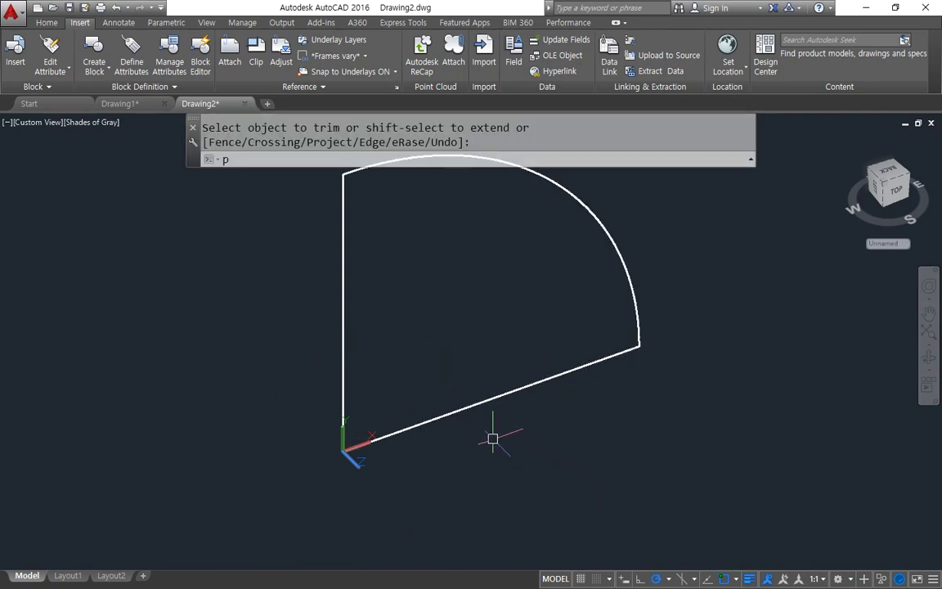
{"action": "key", "text": "Return"}
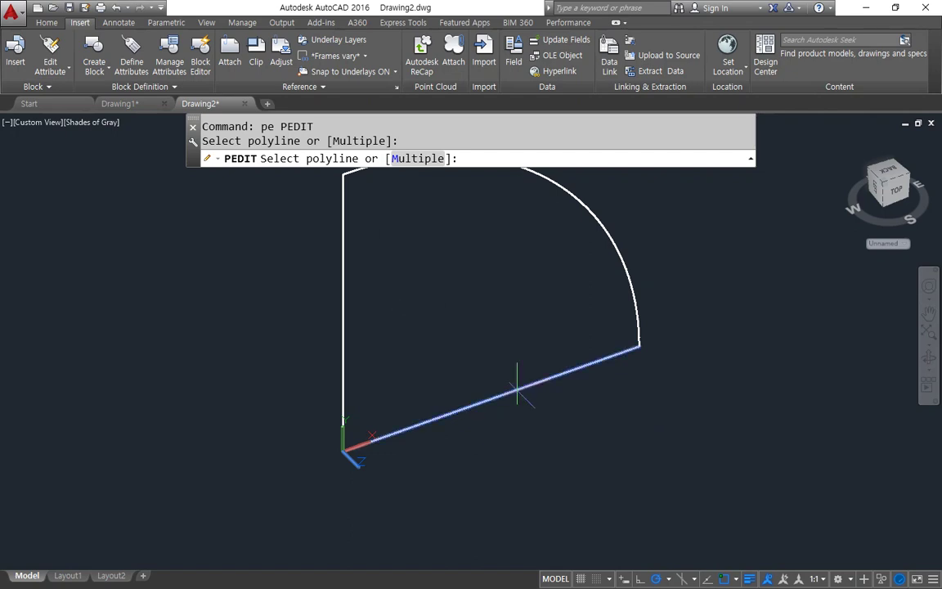
{"action": "left_click", "coordinate": [517, 389]}
{"action": "key", "text": "Return"}
{"action": "type", "text": "j"}
{"action": "key", "text": "Return"}
{"action": "left_click", "coordinate": [620, 200]}
{"action": "left_click", "coordinate": [248, 278]}
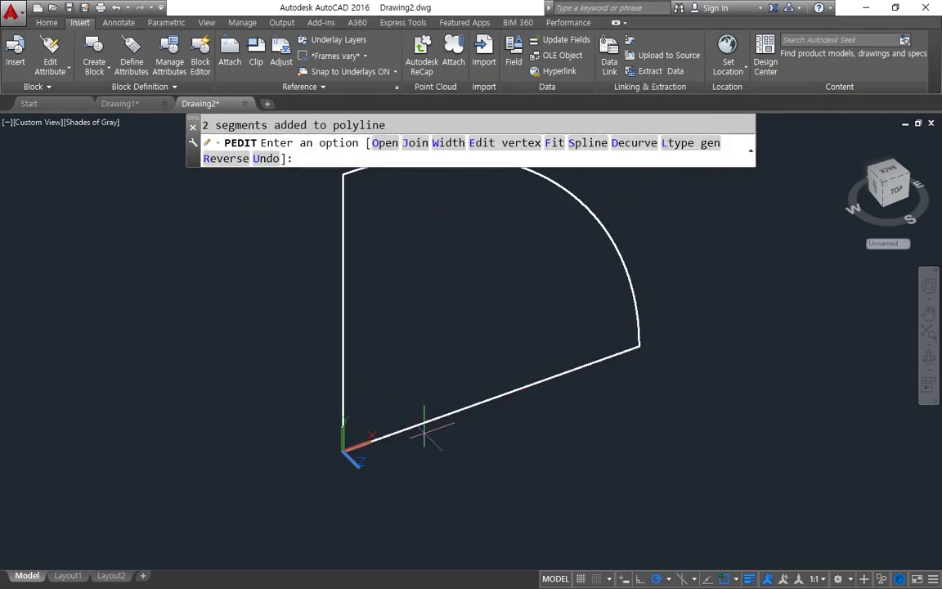
{"action": "key", "text": "Return"}
{"action": "left_click", "coordinate": [480, 406]}
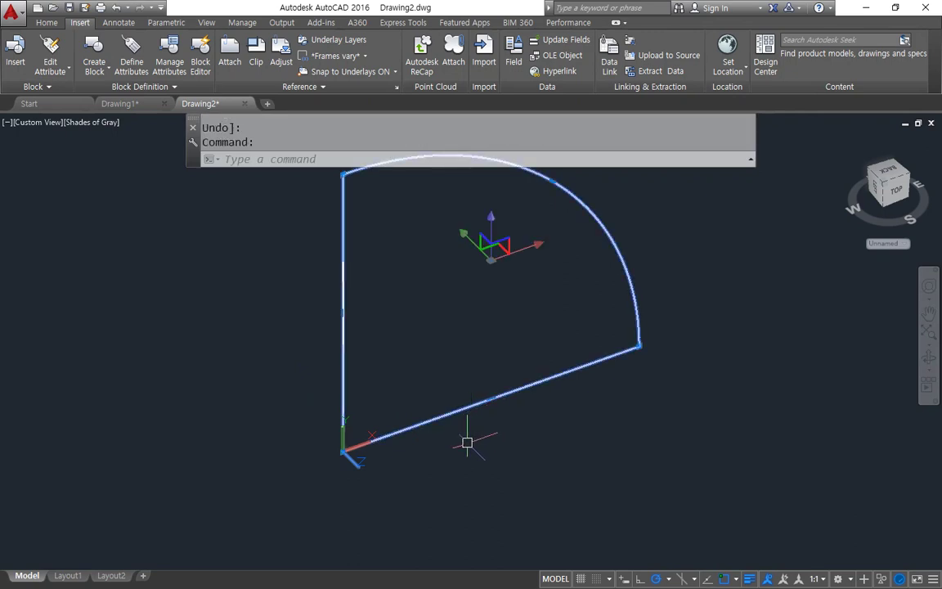
{"action": "scroll", "coordinate": [467, 438], "scroll_direction": "down", "scroll_amount": 5}
{"action": "key", "text": "ctrl+Tab"}
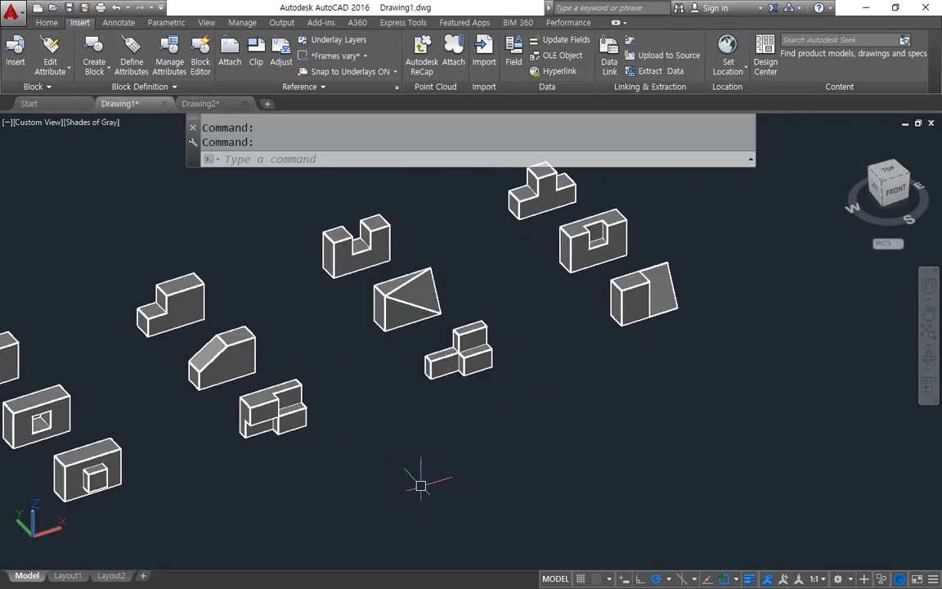
{"action": "left_click", "coordinate": [201, 103]}
{"action": "mouse_move", "coordinate": [473, 494]}
{"action": "left_mouse_down"}
{"action": "mouse_move", "coordinate": [487, 285]}
{"action": "mouse_move", "coordinate": [490, 510]}
{"action": "left_mouse_up"}
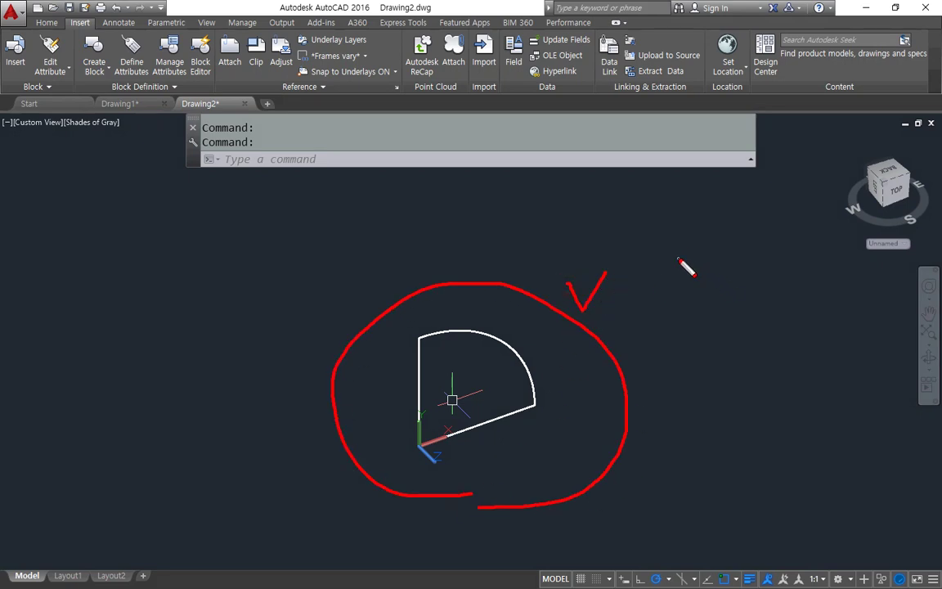
{"action": "key", "text": "Escape"}
{"action": "key", "text": "Escape"}
{"action": "key", "text": "Escape"}
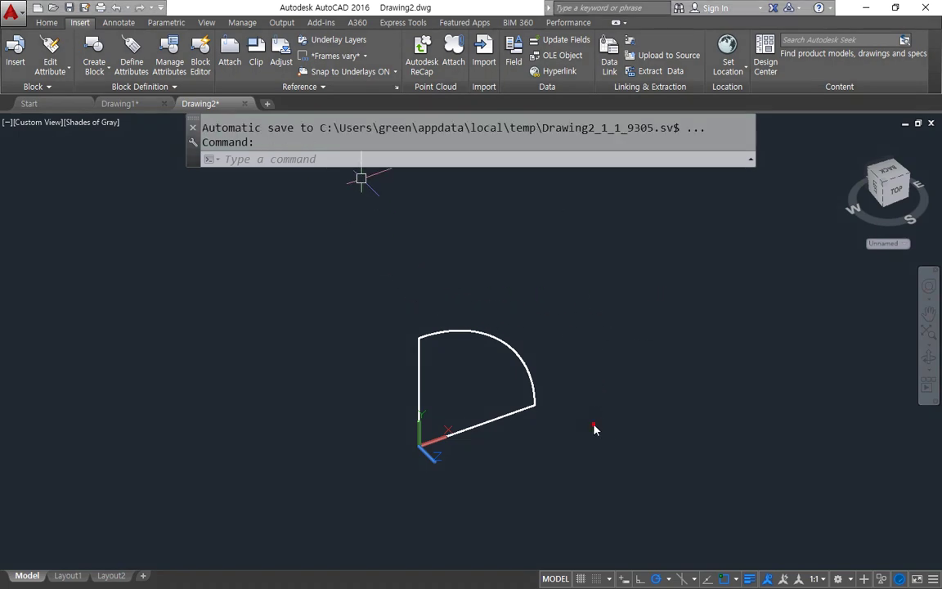
Erase the quarter-circle profile and reset the UCS to World.
{"action": "left_click", "coordinate": [601, 489]}
{"action": "left_click", "coordinate": [368, 261]}
{"action": "type", "text": "e"}
{"action": "key", "text": "Return"}
{"action": "type", "text": "u"}
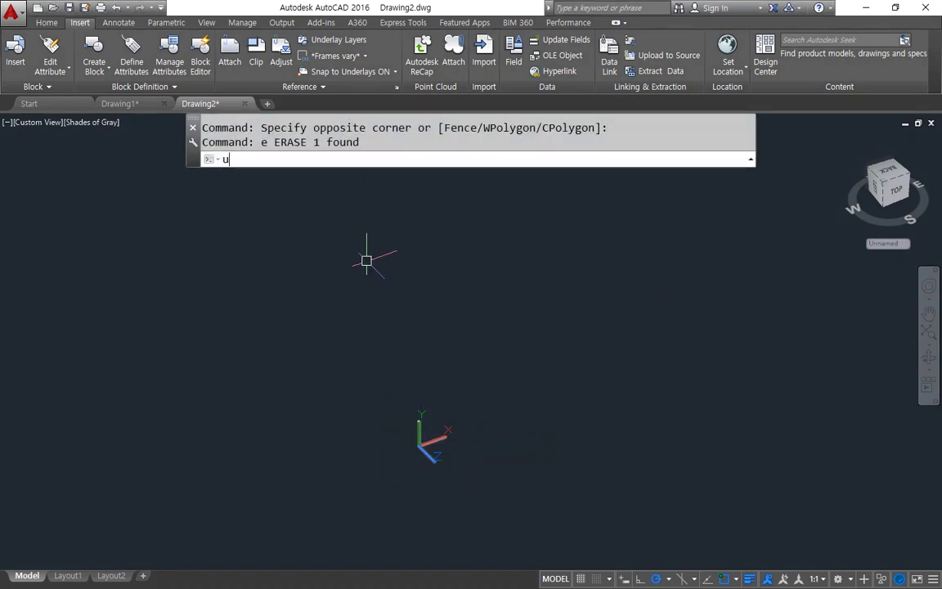
{"action": "type", "text": "cs"}
{"action": "key", "text": "Return"}
{"action": "key", "text": "Return"}
Set the visual style to 2D Wireframe.
{"action": "type", "text": "sha"}
{"action": "key", "text": "Return"}
{"action": "type", "text": "2d"}
{"action": "key", "text": "Return"}
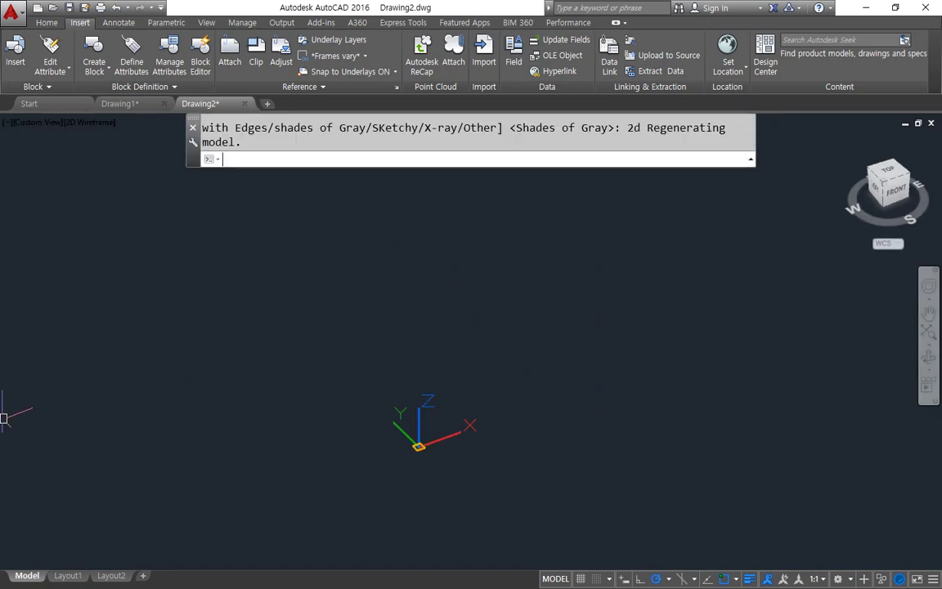
Switch to the Notepad lesson notes, review the View command among the 3D viewing methods, and return to AutoCAD.
{"action": "key", "text": "alt+Tab"}
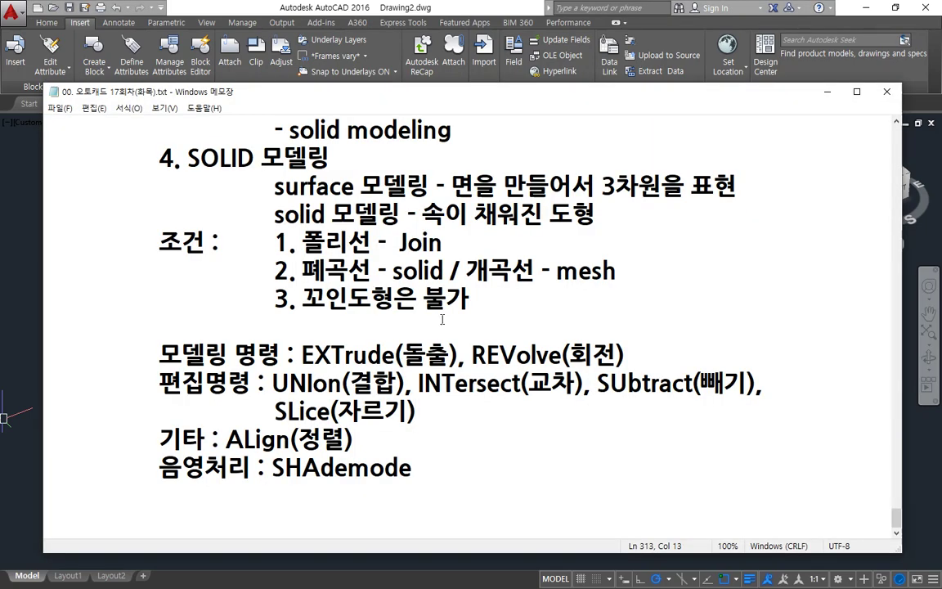
{"action": "scroll", "coordinate": [456, 281], "scroll_direction": "up", "scroll_amount": 3}
{"action": "scroll", "coordinate": [458, 278], "scroll_direction": "up", "scroll_amount": 1}
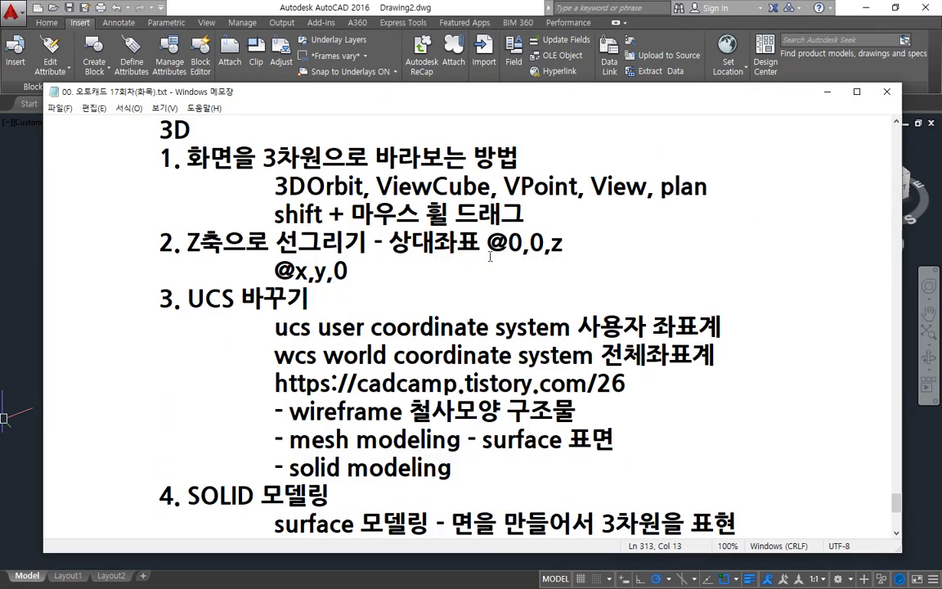
{"action": "left_click_drag", "start_coordinate": [592, 186], "coordinate": [647, 188]}
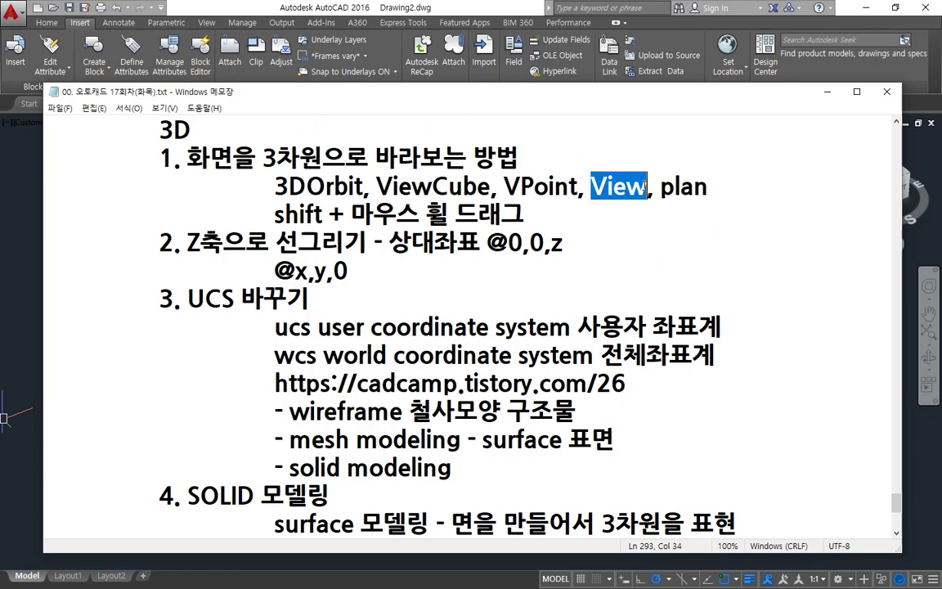
{"action": "left_click", "coordinate": [304, 3]}
{"action": "left_click_drag", "start_coordinate": [901, 199], "coordinate": [902, 184]}
{"action": "key", "text": "Escape"}
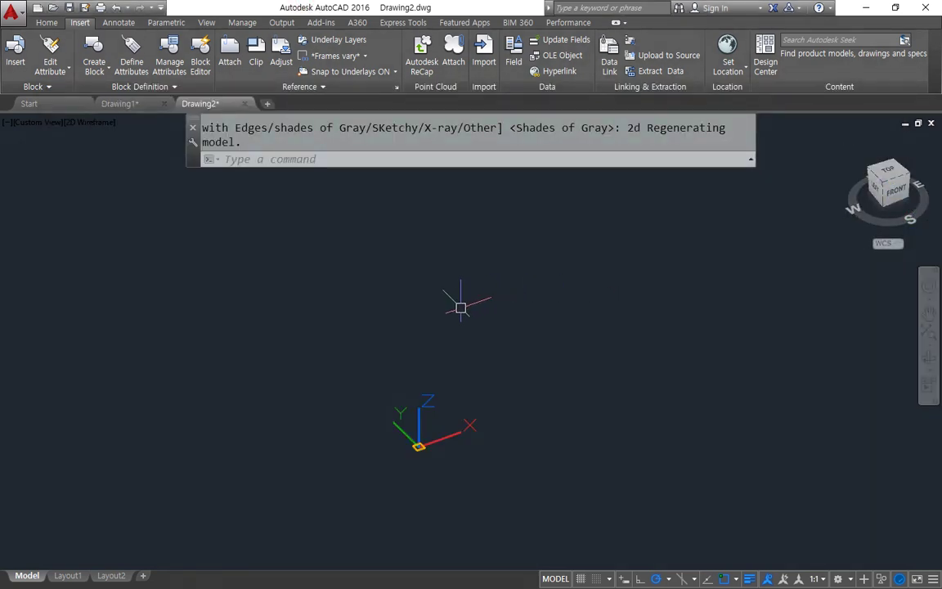
Apply the preset Front view and switch from it to the southwest isometric view.
{"action": "type", "text": "v"}
{"action": "key", "text": "Return"}
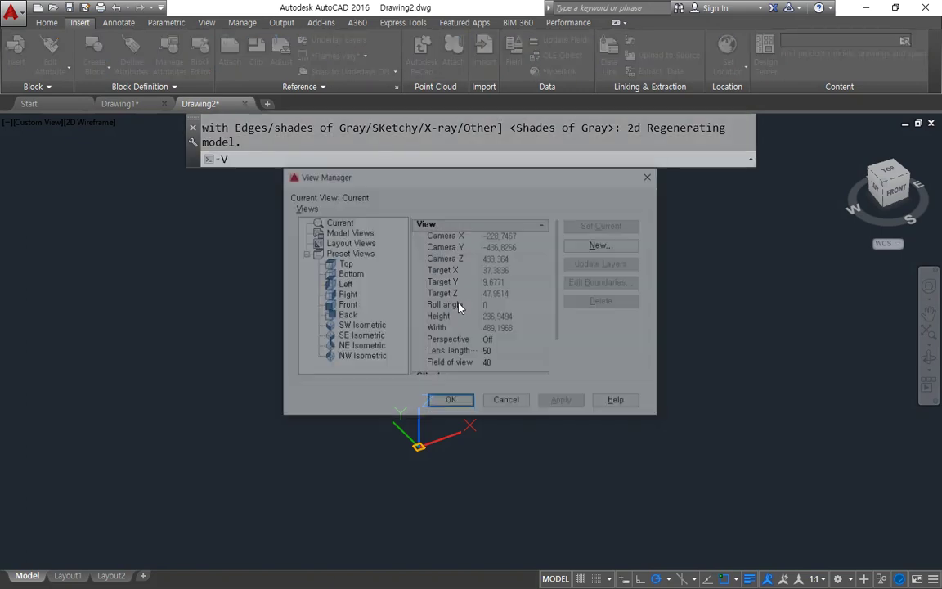
{"action": "left_click", "coordinate": [345, 305]}
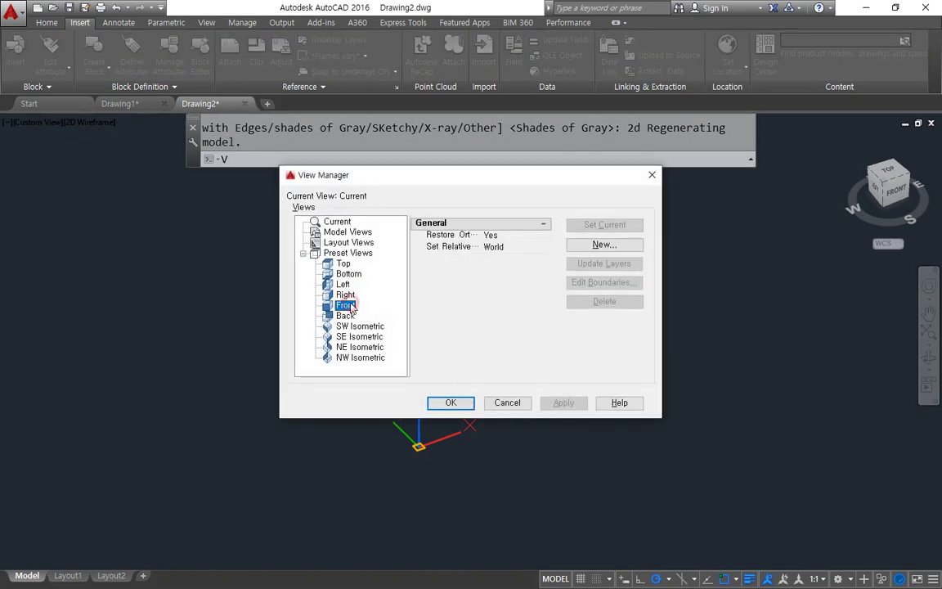
{"action": "left_click", "coordinate": [449, 402]}
{"action": "mouse_move", "coordinate": [855, 203]}
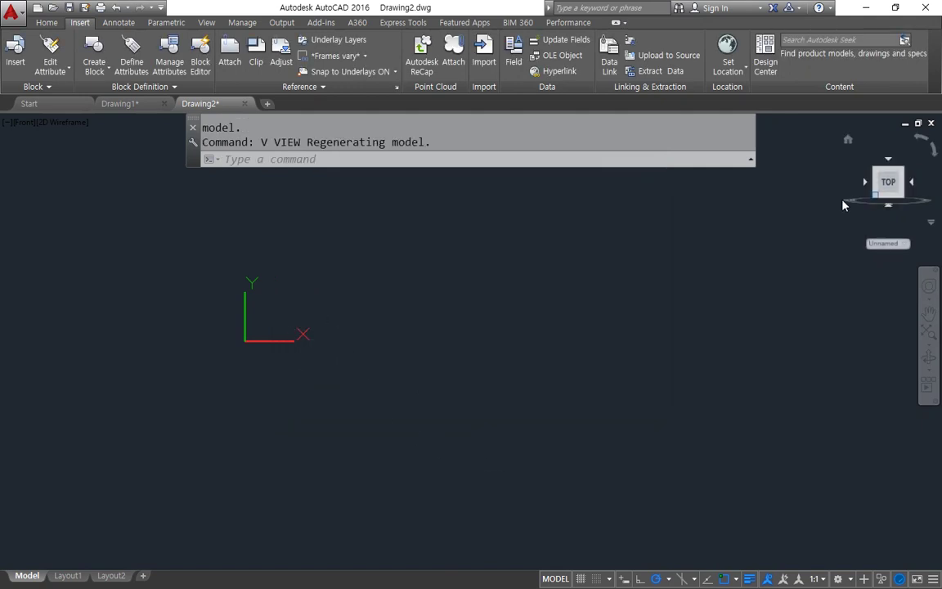
{"action": "left_click", "coordinate": [876, 173]}
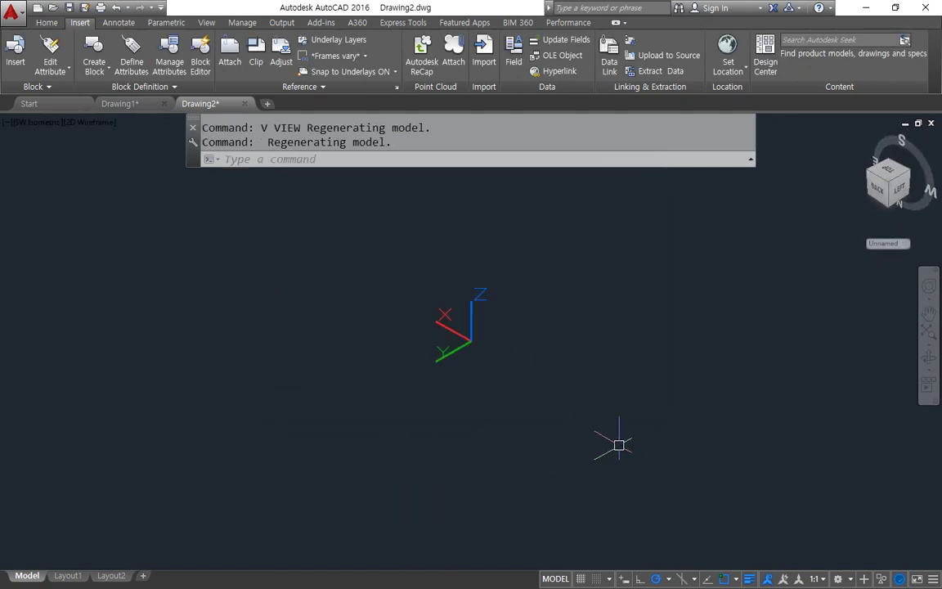
{"action": "middle_click_drag", "start_coordinate": [537, 370], "coordinate": [223, 409]}
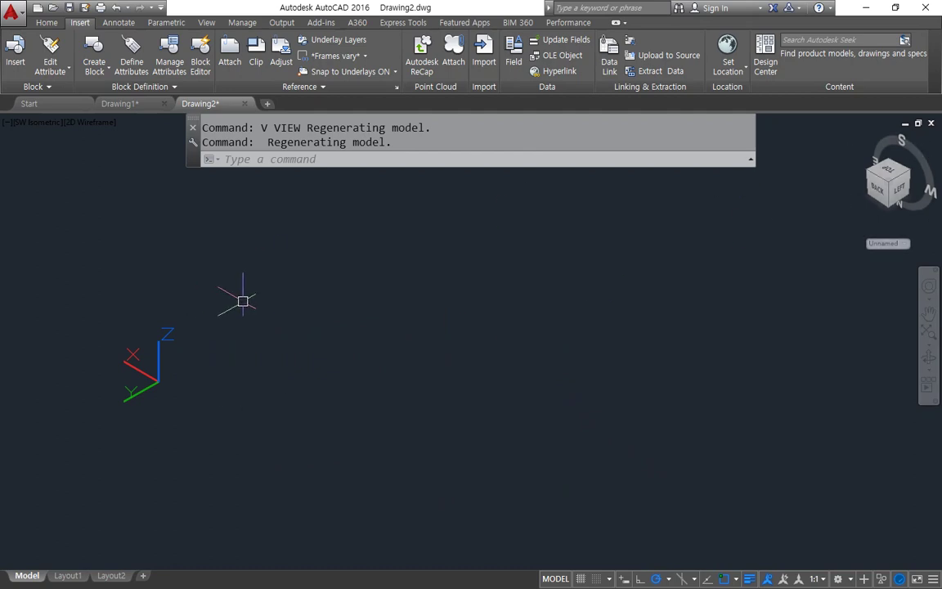
Show the plan view of the current UCS and tilt it to inspect the axis directions.
{"action": "type", "text": "plan"}
{"action": "key", "text": "Return"}
{"action": "key", "text": "Return"}
{"action": "middle_click_drag", "start_coordinate": [305, 331], "coordinate": [353, 405], "text": "shift"}
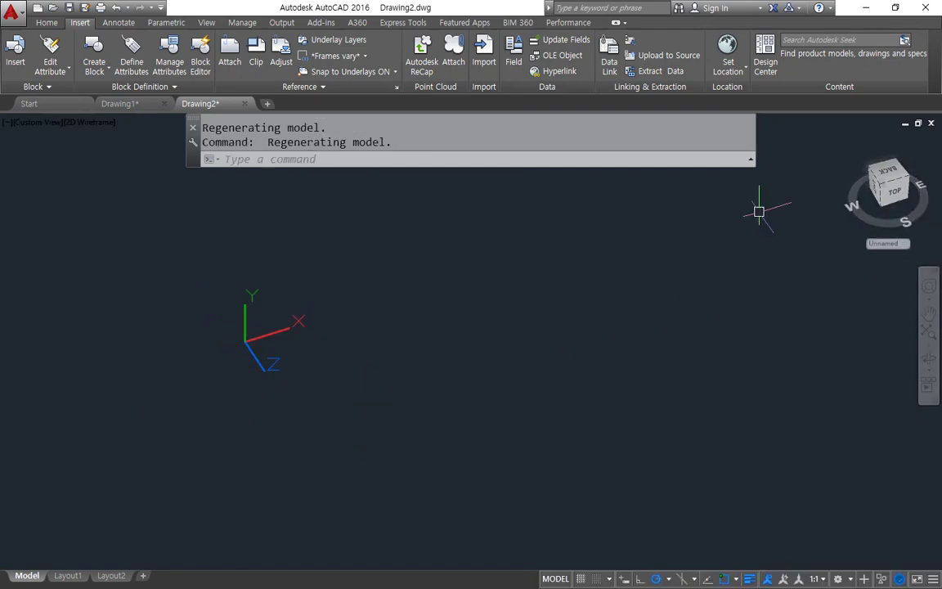
Undo the recent view changes and the visual style change step by step.
{"action": "type", "text": "u"}
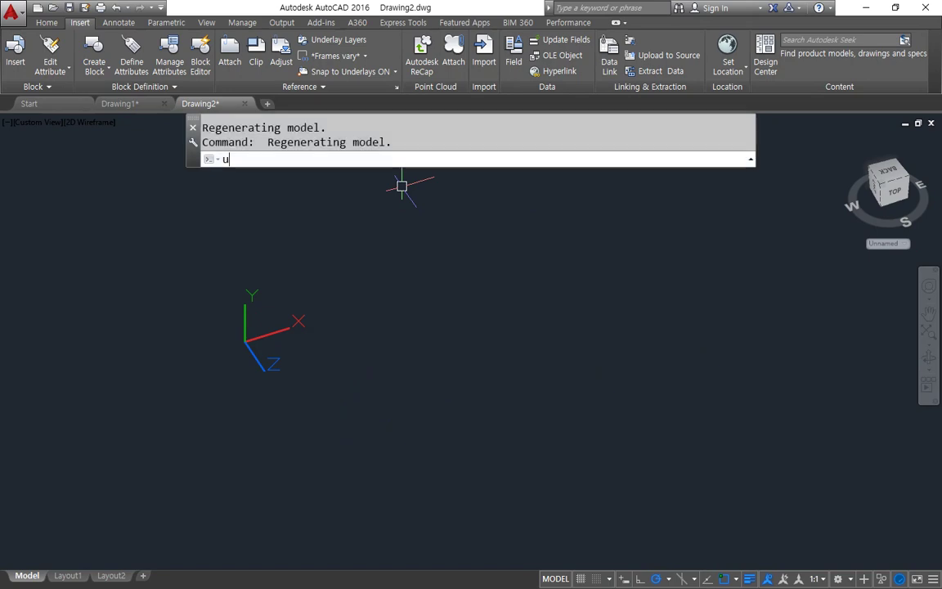
{"action": "key", "text": "Return"}
{"action": "key", "text": "Return"}
{"action": "key", "text": "Return"}
{"action": "key", "text": "Return"}
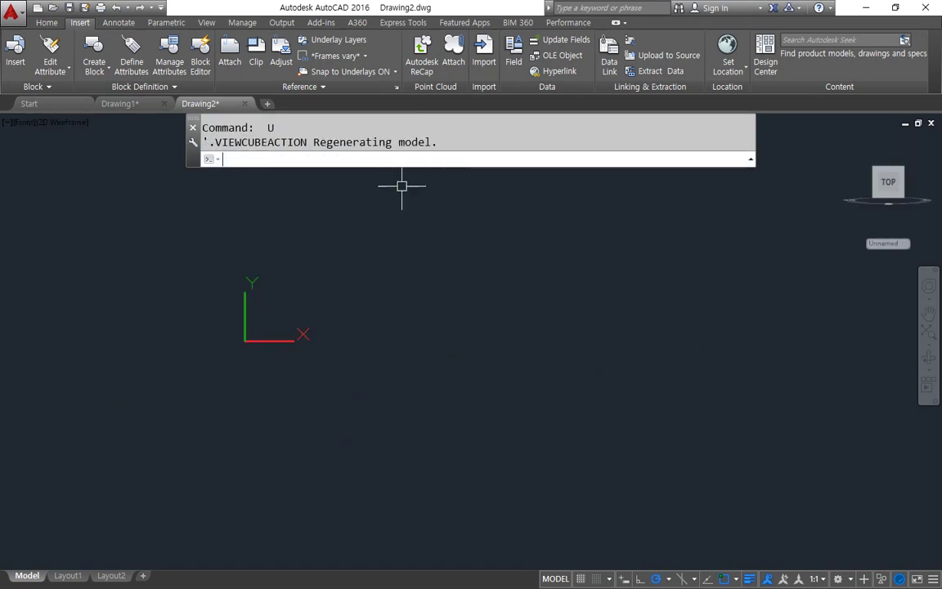
{"action": "key", "text": "Return"}
{"action": "key", "text": "Return"}
{"action": "key", "text": "Escape"}
{"action": "key", "text": "Escape"}
Set the UCS to World and show the plan view of the current UCS.
{"action": "type", "text": "ucs"}
{"action": "key", "text": "Return"}
{"action": "type", "text": "p"}
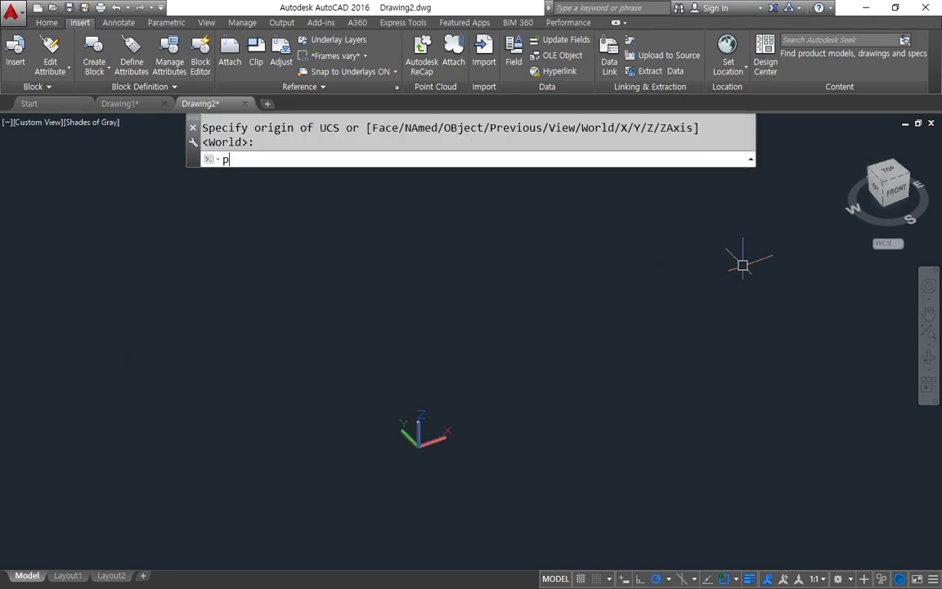
{"action": "type", "text": "lan"}
{"action": "key", "text": "Return"}
{"action": "key", "text": "Return"}
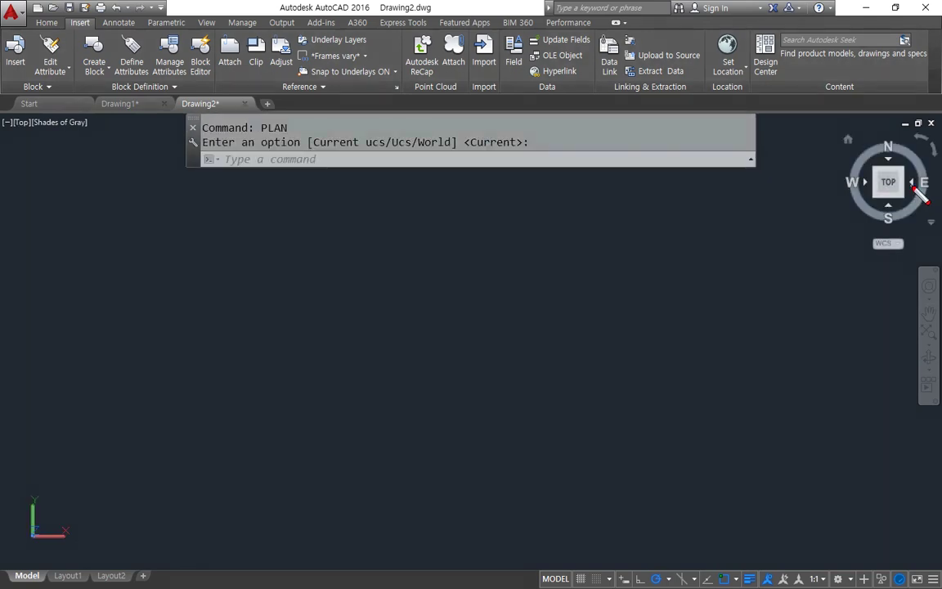
Look at the empty model space from the southwest isometric direction and from nearer the front.
{"action": "left_click_drag", "start_coordinate": [869, 216], "coordinate": [900, 207]}
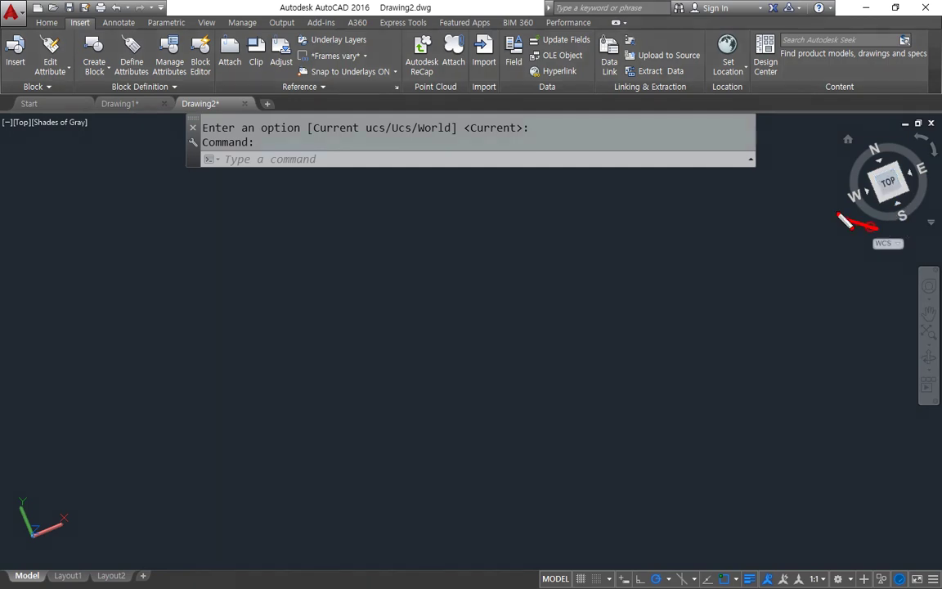
{"action": "left_click", "coordinate": [884, 202]}
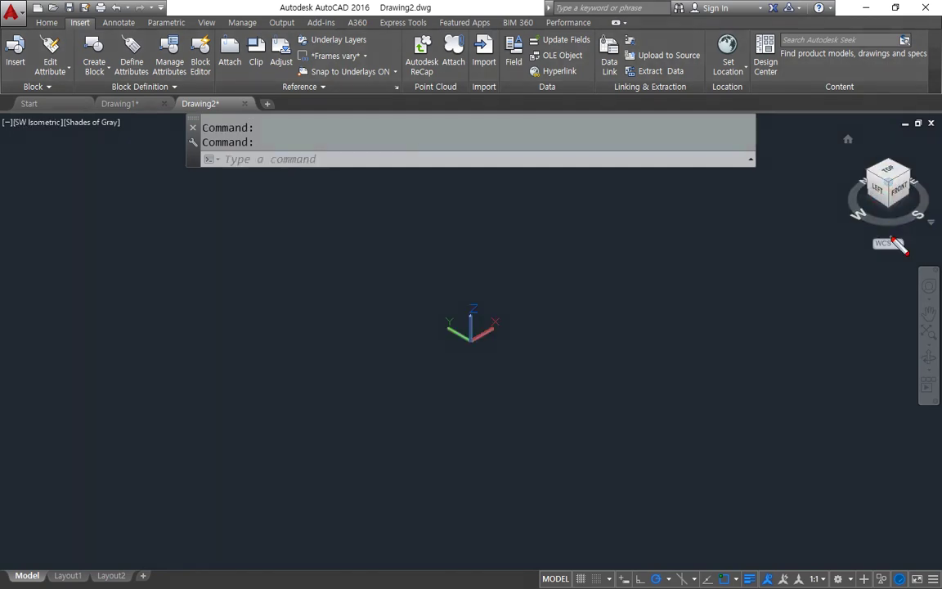
{"action": "middle_click_drag", "start_coordinate": [866, 244], "coordinate": [736, 260], "text": "shift"}
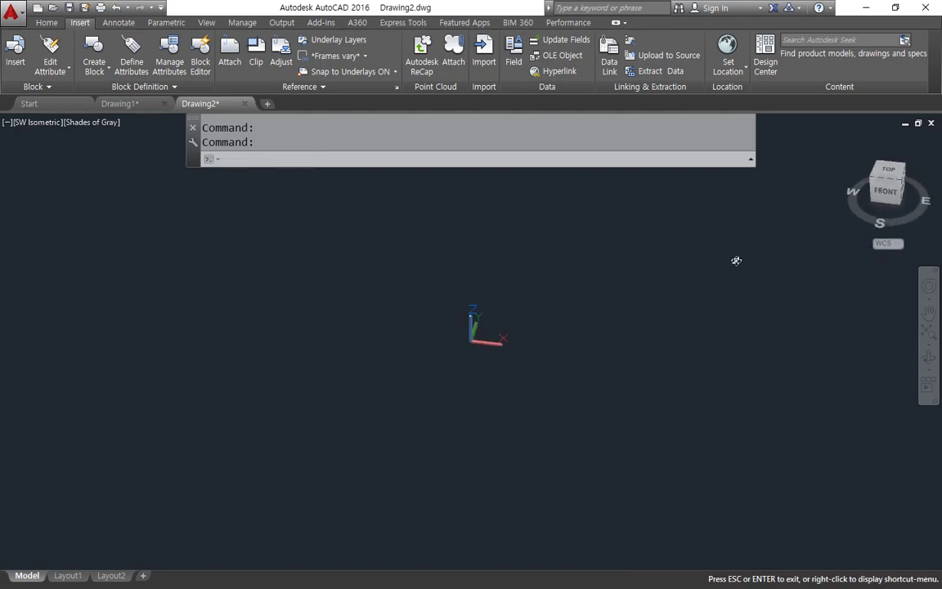
{"action": "left_click_drag", "start_coordinate": [865, 296], "coordinate": [886, 223]}
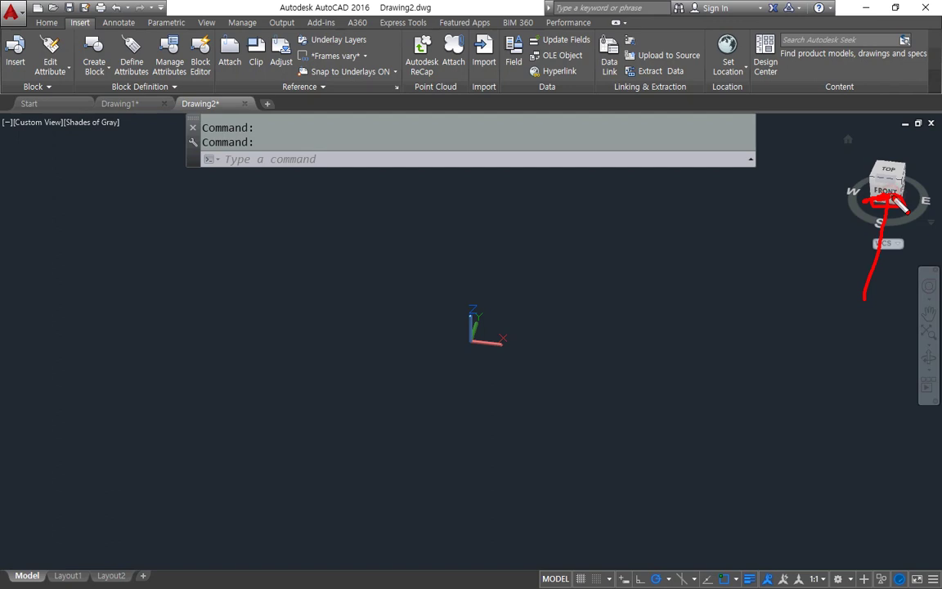
{"action": "key", "text": "Escape"}
Make the preset Front view current so the UCS takes the front plane's orientation.
{"action": "type", "text": "v"}
{"action": "key", "text": "Return"}
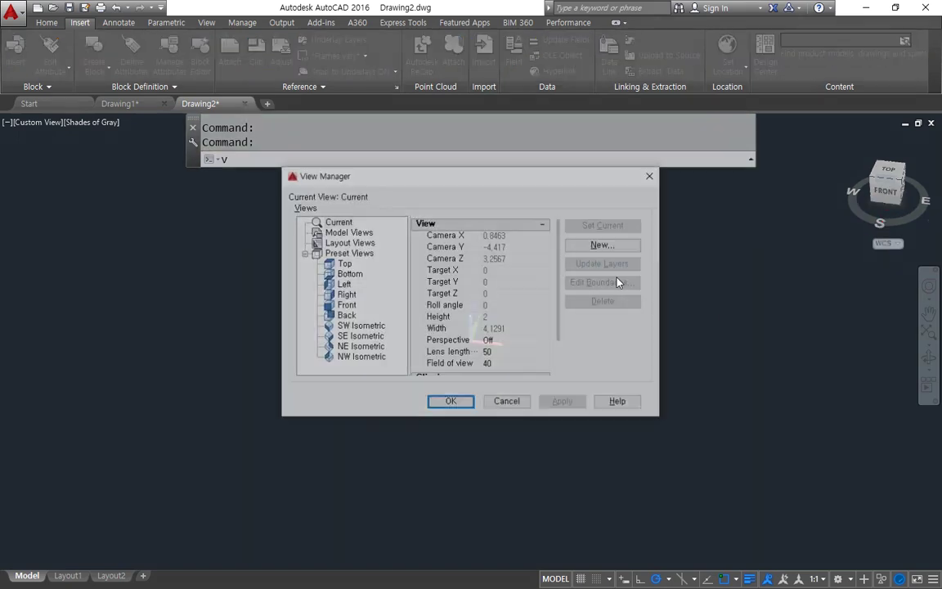
{"action": "left_click", "coordinate": [345, 305]}
{"action": "left_click", "coordinate": [605, 224]}
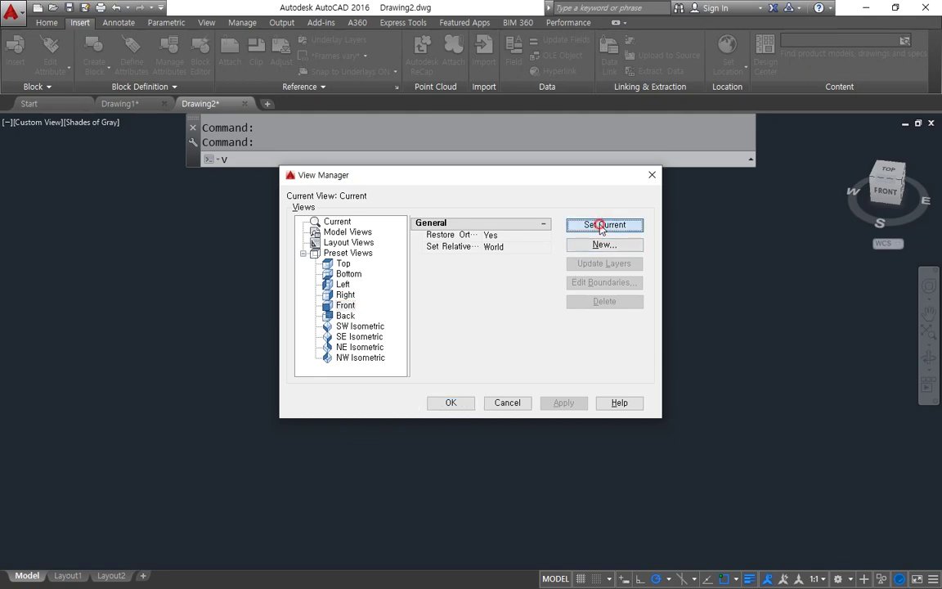
{"action": "left_click", "coordinate": [448, 401]}
Draw a circle of radius 70 centred at 0,0 in the front plane.
{"action": "mouse_move", "coordinate": [258, 387]}
{"action": "left_mouse_down"}
{"action": "mouse_move", "coordinate": [198, 316]}
{"action": "mouse_move", "coordinate": [291, 387]}
{"action": "left_mouse_up"}
{"action": "mouse_move", "coordinate": [356, 318]}
{"action": "middle_mouse_down", "text": "shift"}
{"action": "mouse_move", "coordinate": [395, 336]}
{"action": "mouse_move", "coordinate": [427, 416]}
{"action": "middle_mouse_up", "text": "shift"}
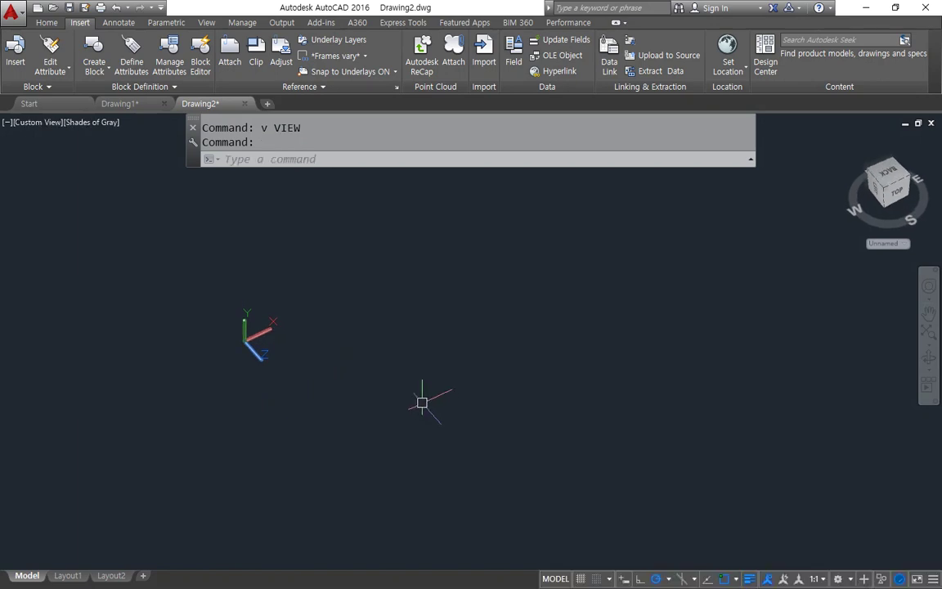
{"action": "type", "text": "c"}
{"action": "key", "text": "Return"}
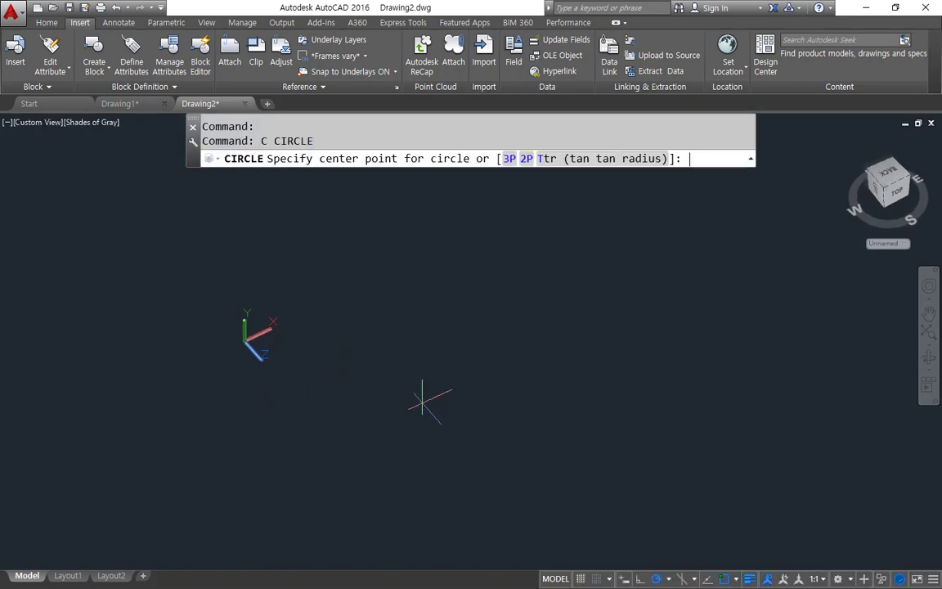
{"action": "type", "text": "0,0"}
{"action": "key", "text": "Return"}
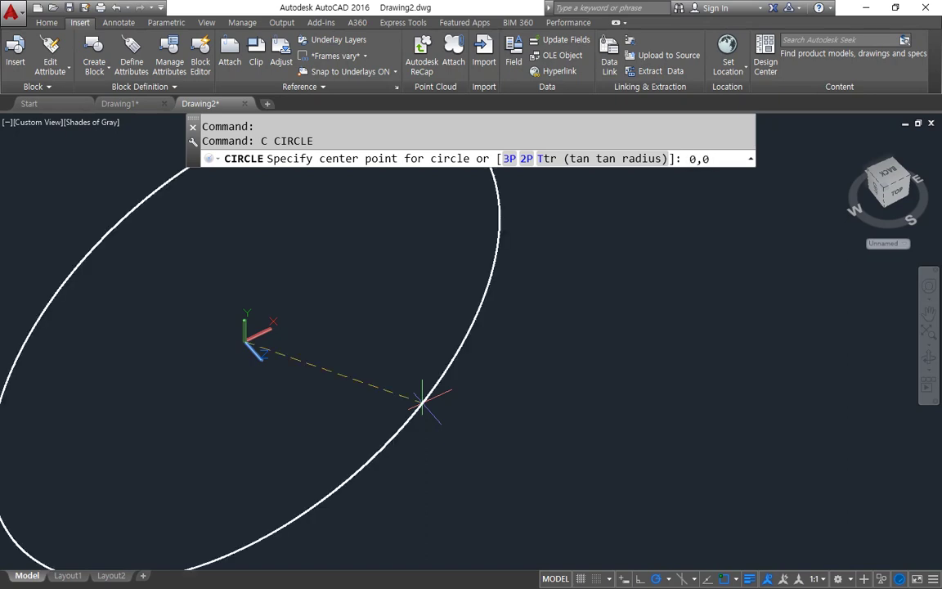
{"action": "type", "text": "70"}
{"action": "key", "text": "Return"}
Draw lines from the circle's quadrant on the X axis to its centre and up to its quadrant on the Y axis.
{"action": "middle_click_drag", "start_coordinate": [381, 361], "coordinate": [193, 297], "text": "shift"}
{"action": "type", "text": "l"}
{"action": "key", "text": "Return"}
{"action": "type", "text": "qua"}
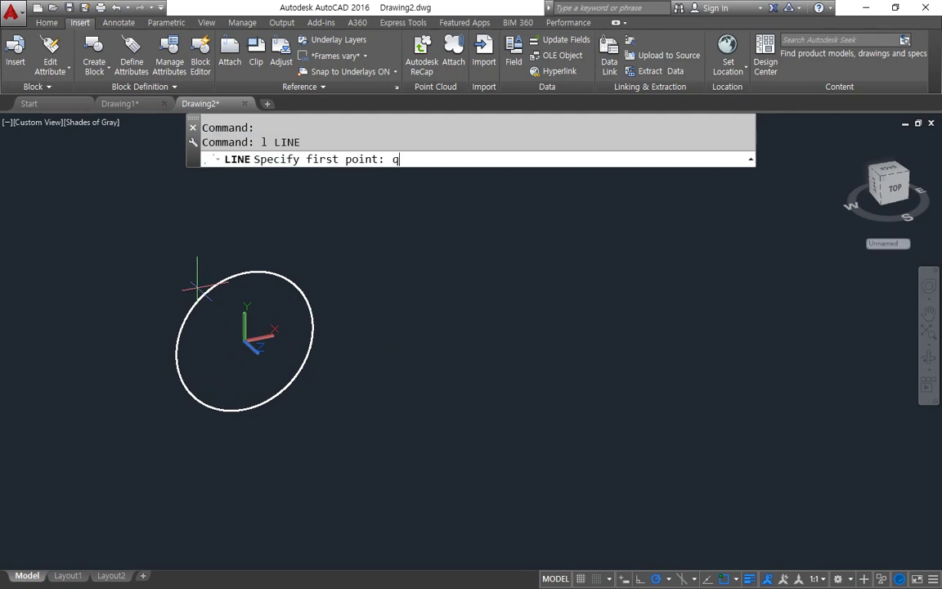
{"action": "key", "text": "Return"}
{"action": "left_click", "coordinate": [315, 342]}
{"action": "type", "text": "cen"}
{"action": "key", "text": "Return"}
{"action": "left_click", "coordinate": [292, 377]}
{"action": "type", "text": "qua"}
{"action": "key", "text": "Return"}
{"action": "left_click", "coordinate": [245, 274]}
{"action": "key", "text": "Return"}
Trim the circle down to the quarter arc between the two radius lines.
{"action": "type", "text": "tr"}
{"action": "key", "text": "Return"}
{"action": "key", "text": "Return"}
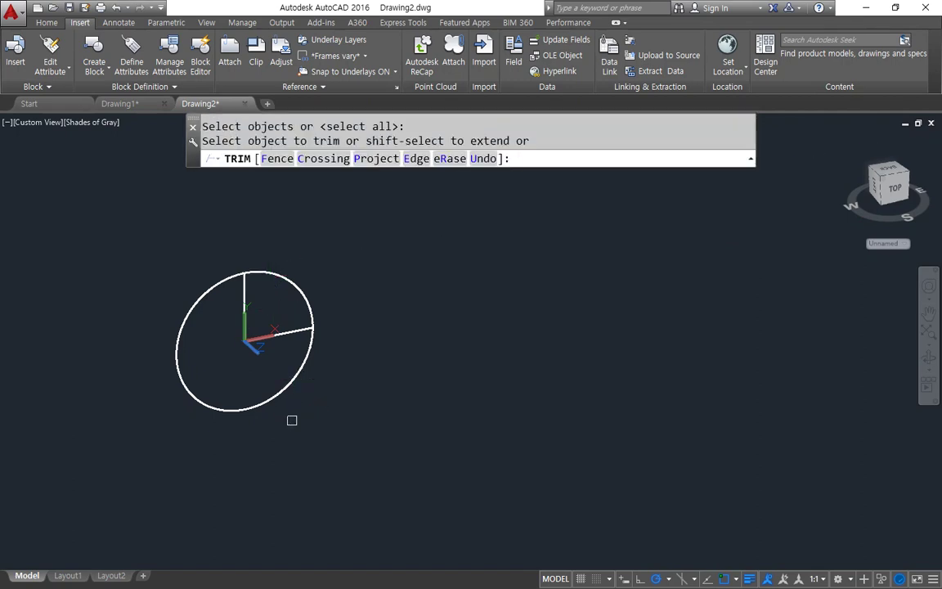
{"action": "left_click", "coordinate": [292, 421]}
{"action": "left_click", "coordinate": [244, 387]}
{"action": "key", "text": "Return"}
Join the arc and the two radius lines into one closed polyline, and select it to check the outline.
{"action": "type", "text": "j"}
{"action": "key", "text": "Return"}
{"action": "left_click", "coordinate": [349, 370]}
{"action": "left_click", "coordinate": [201, 203]}
{"action": "key", "text": "Return"}
{"action": "left_click", "coordinate": [245, 283]}
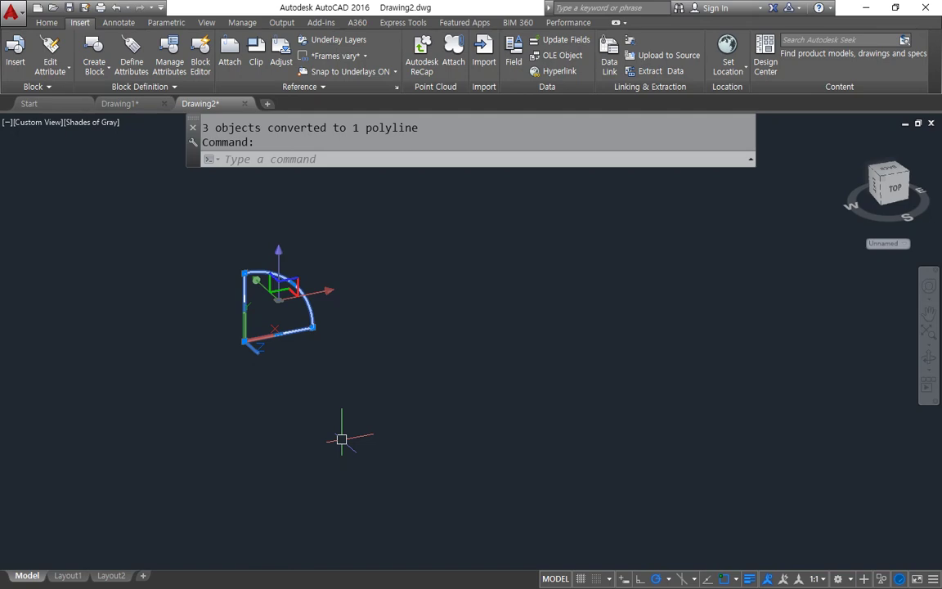
{"action": "key", "text": "Escape"}
Revolve the closed quarter-circle profile a full 360 degrees about its vertical edge, from the origin to the top of the arc.
{"action": "scroll", "coordinate": [274, 292], "scroll_direction": "up", "scroll_amount": 3}
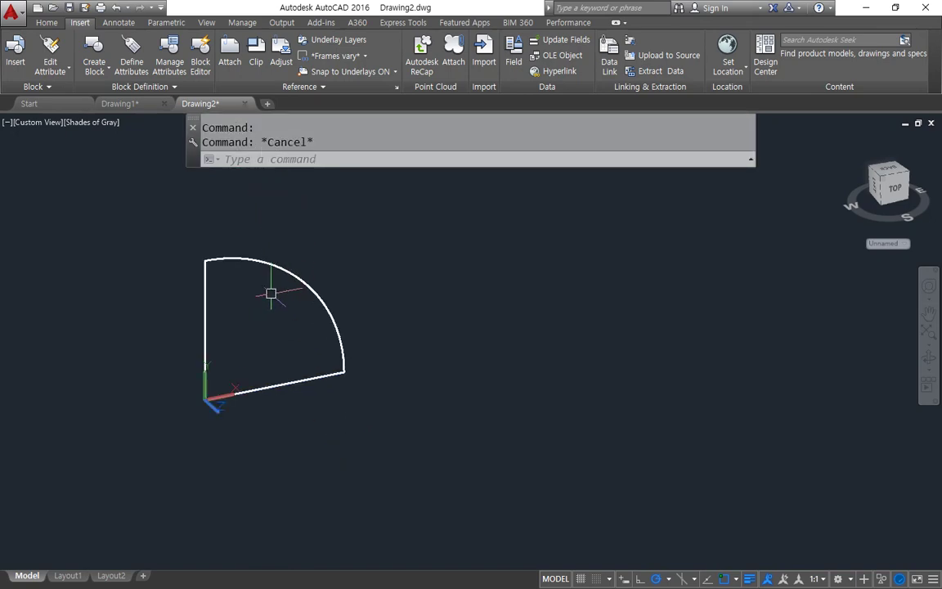
{"action": "middle_click_drag", "start_coordinate": [274, 311], "coordinate": [340, 336]}
{"action": "type", "text": "rev"}
{"action": "key", "text": "Return"}
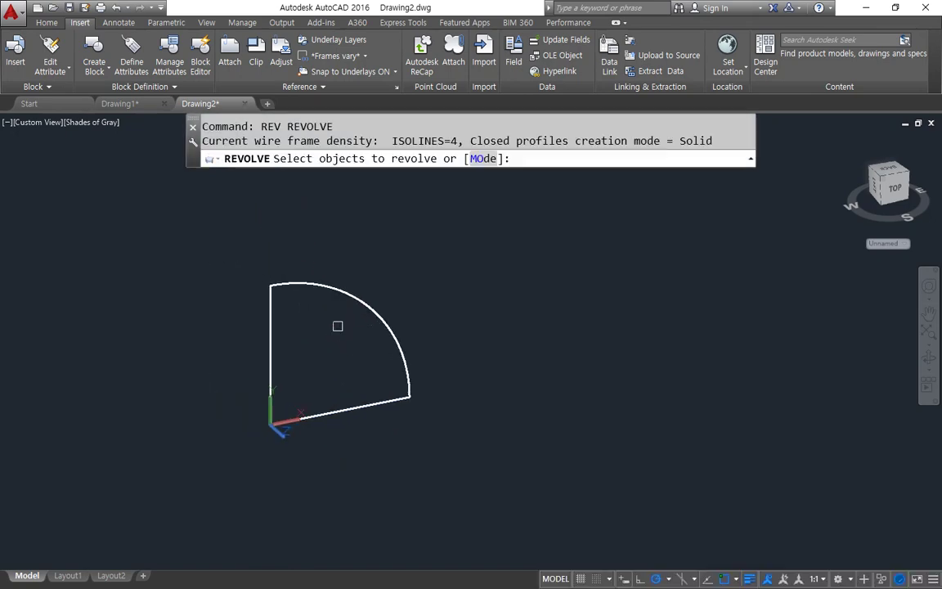
{"action": "left_click", "coordinate": [351, 297]}
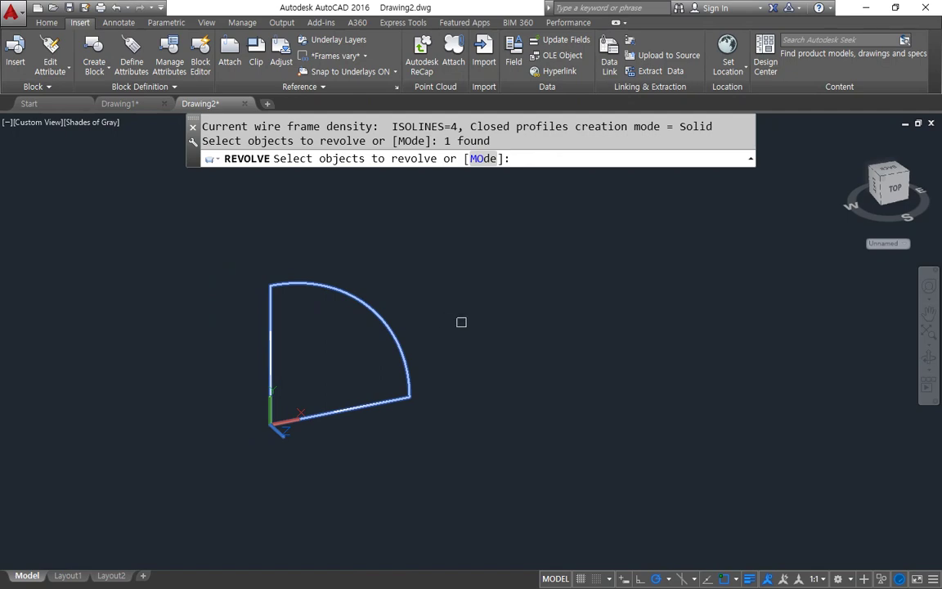
{"action": "key", "text": "Return"}
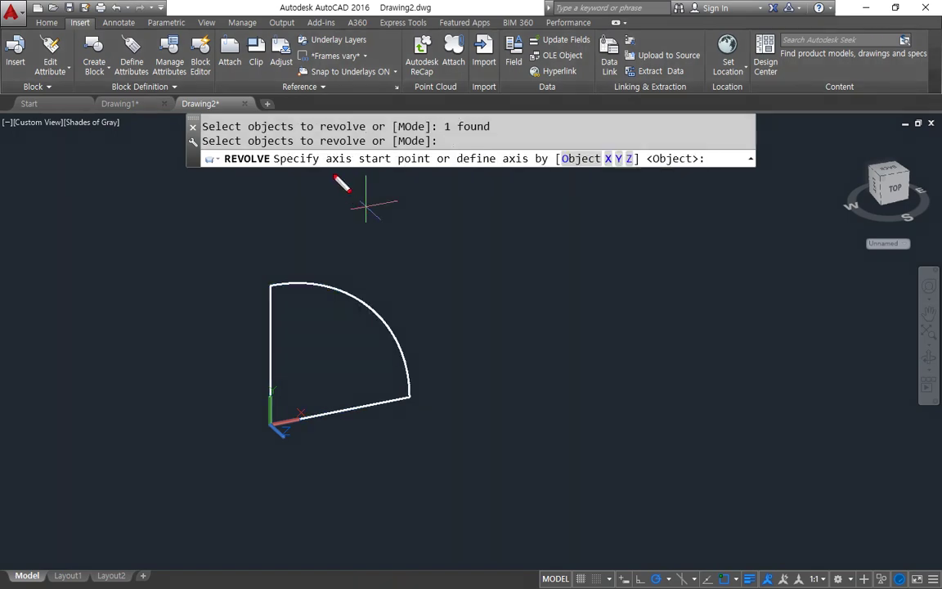
{"action": "mouse_move", "coordinate": [323, 168]}
{"action": "left_mouse_down"}
{"action": "mouse_move", "coordinate": [417, 149]}
{"action": "mouse_move", "coordinate": [323, 173]}
{"action": "left_mouse_up"}
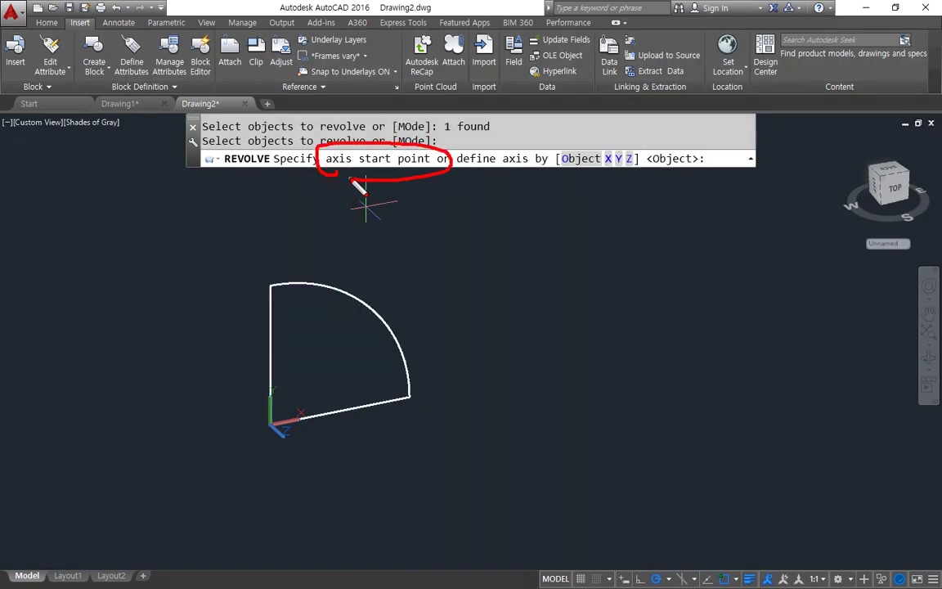
{"action": "key", "text": "Escape"}
{"action": "left_click", "coordinate": [271, 423]}
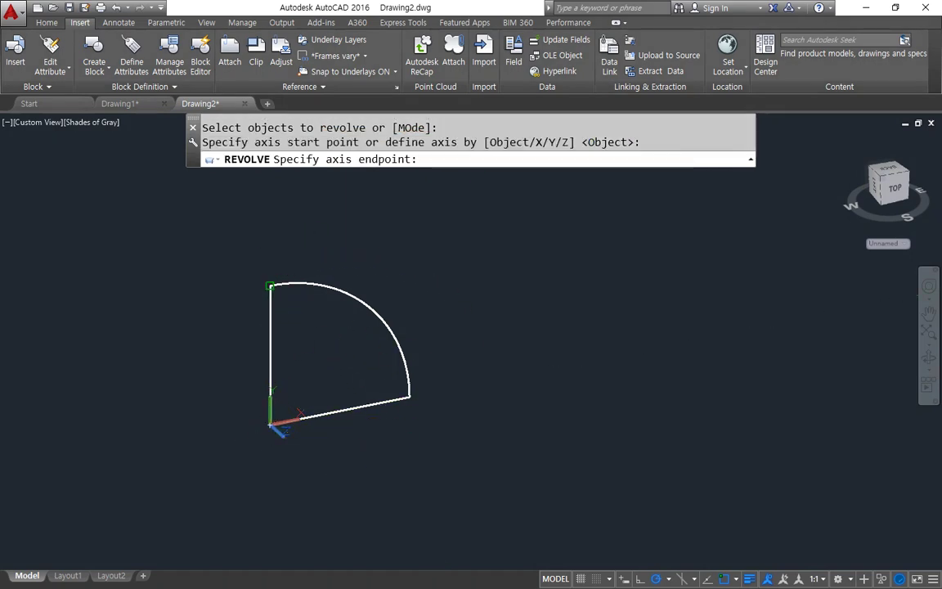
{"action": "left_click", "coordinate": [270, 286]}
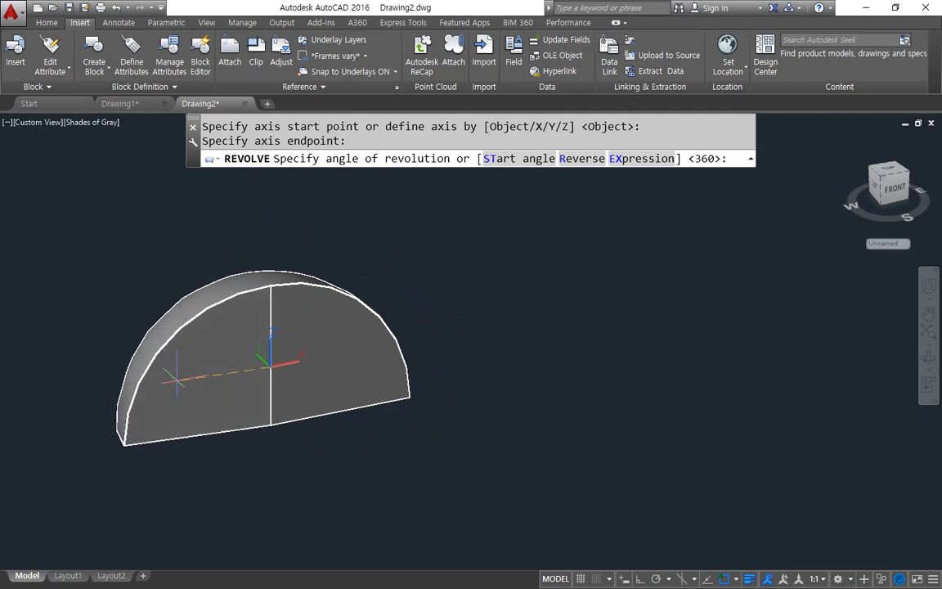
{"action": "left_click_drag", "start_coordinate": [702, 184], "coordinate": [744, 164]}
{"action": "key", "text": "Escape"}
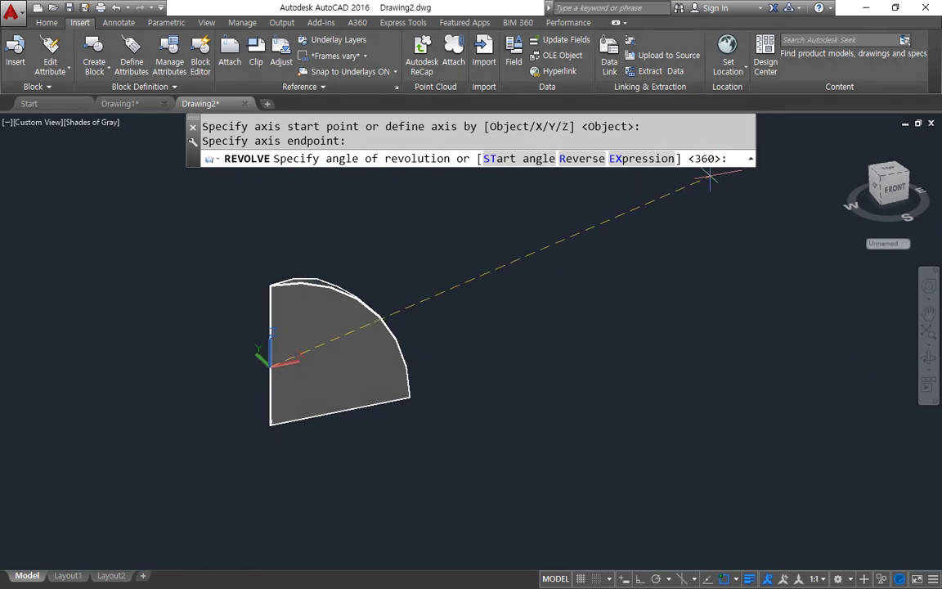
{"action": "key", "text": "Return"}
Orbit around the revolved dome and switch its visual style to 2D wireframe.
{"action": "mouse_move", "coordinate": [434, 358]}
{"action": "middle_mouse_down", "text": "shift"}
{"action": "mouse_move", "coordinate": [442, 259]}
{"action": "mouse_move", "coordinate": [356, 471]}
{"action": "mouse_move", "coordinate": [380, 413]}
{"action": "mouse_move", "coordinate": [336, 389]}
{"action": "middle_mouse_up", "text": "shift"}
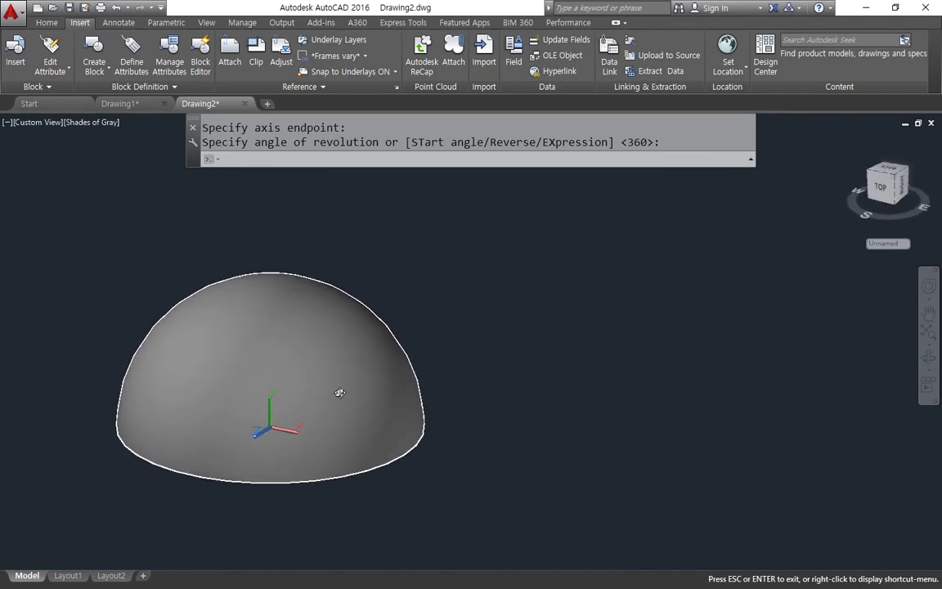
{"action": "left_click", "coordinate": [340, 391]}
{"action": "type", "text": "sha"}
{"action": "key", "text": "Return"}
{"action": "type", "text": "2d"}
{"action": "key", "text": "Return"}
{"action": "middle_click_drag", "start_coordinate": [413, 375], "coordinate": [385, 333], "text": "shift"}
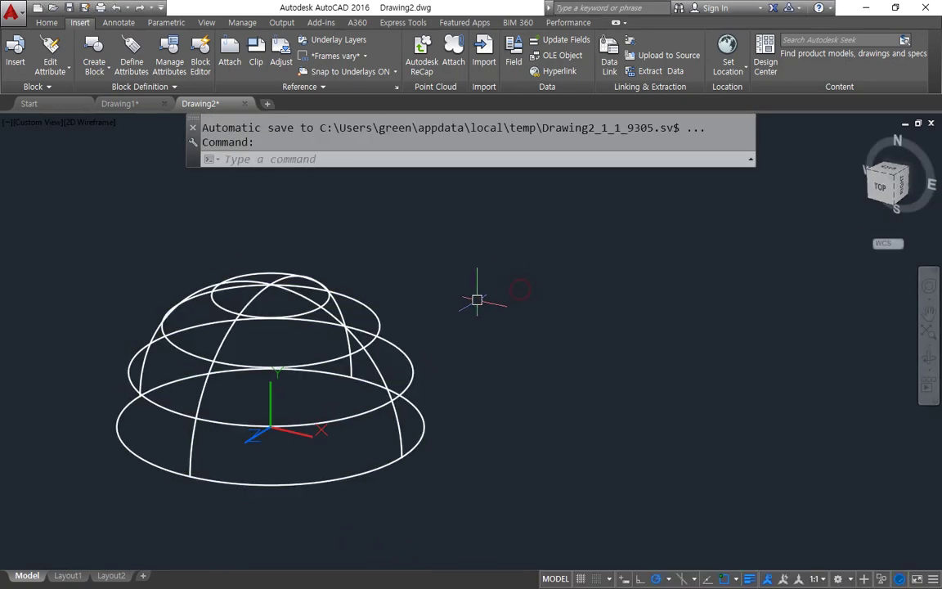
Reset the UCS to World and orbit to see the dome from above its base.
{"action": "type", "text": "ucs"}
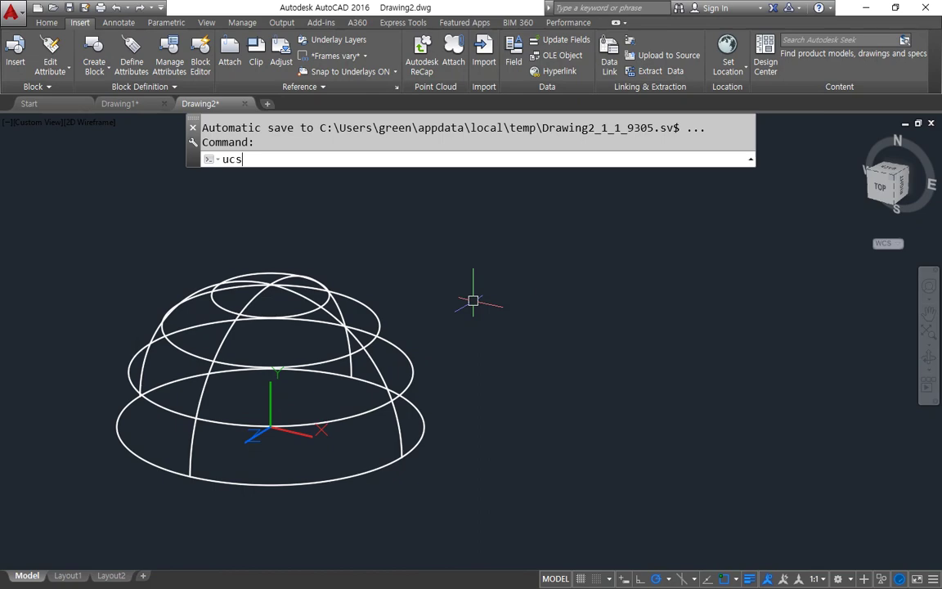
{"action": "key", "text": "Return"}
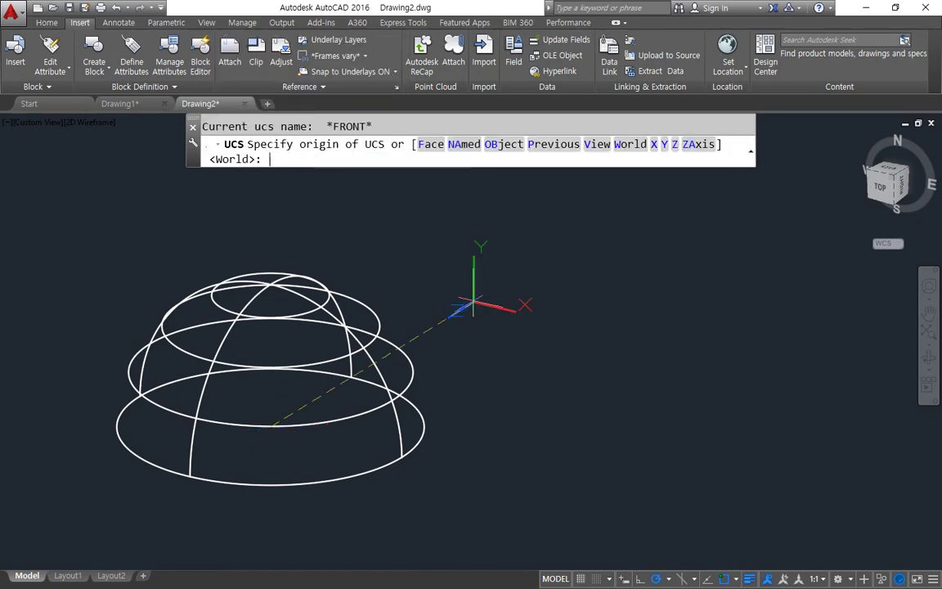
{"action": "key", "text": "Return"}
{"action": "middle_click_drag", "start_coordinate": [286, 442], "coordinate": [307, 495], "text": "shift"}
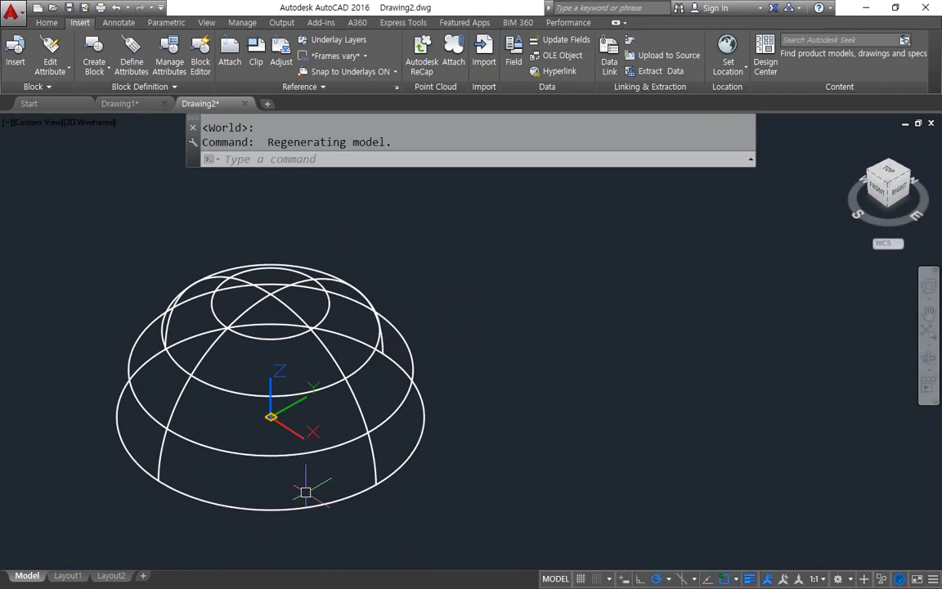
Draw a horizontal construction line through the centre of the dome's base circle.
{"action": "type", "text": "XL"}
{"action": "key", "text": "Return"}
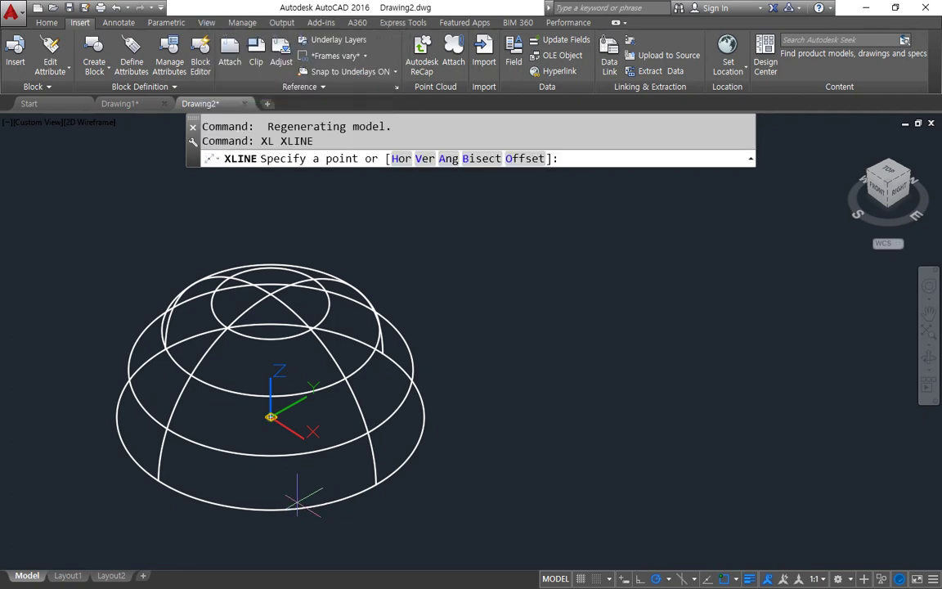
{"action": "type", "text": "h"}
{"action": "key", "text": "Return"}
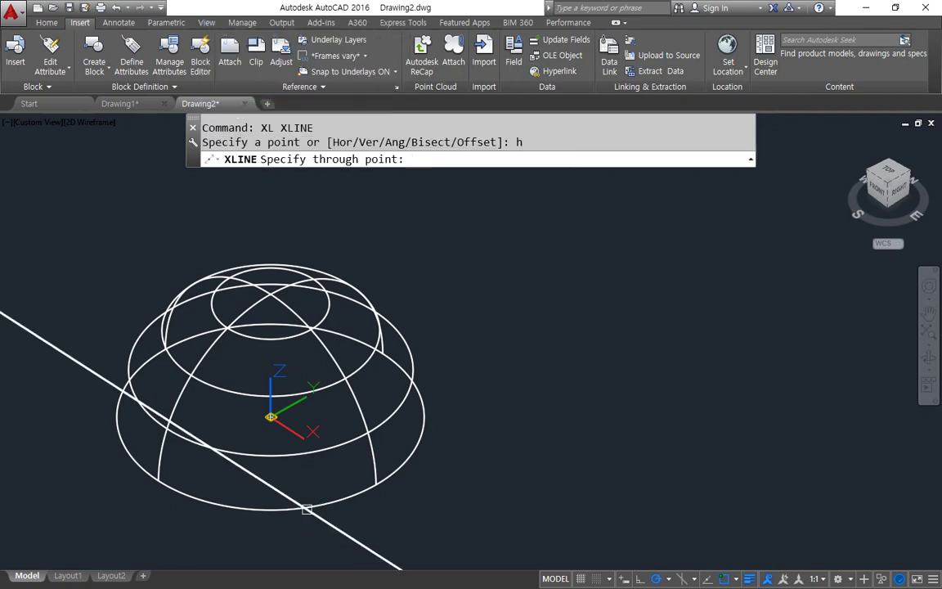
{"action": "type", "text": "cen"}
{"action": "key", "text": "Return"}
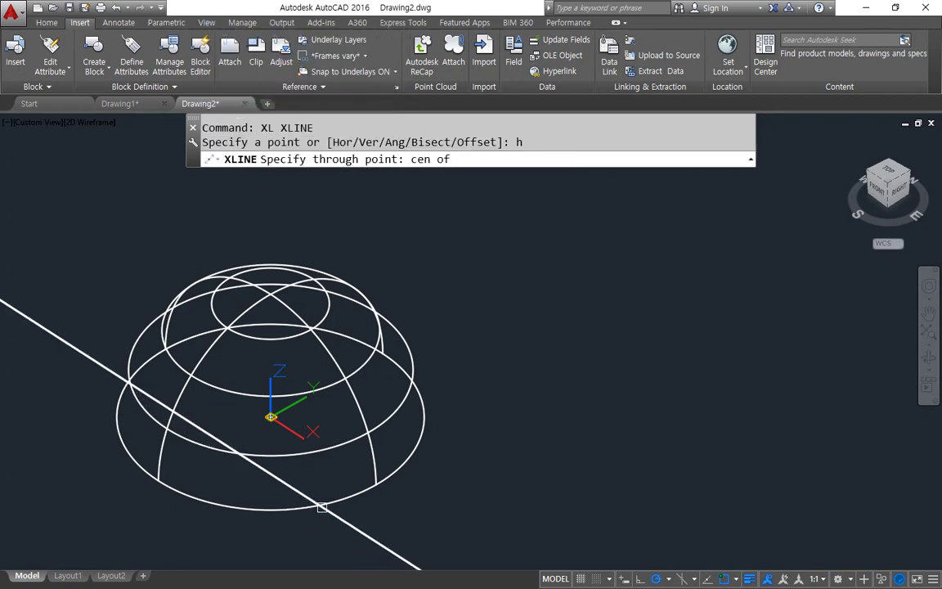
{"action": "left_click", "coordinate": [321, 507]}
{"action": "key", "text": "Escape"}
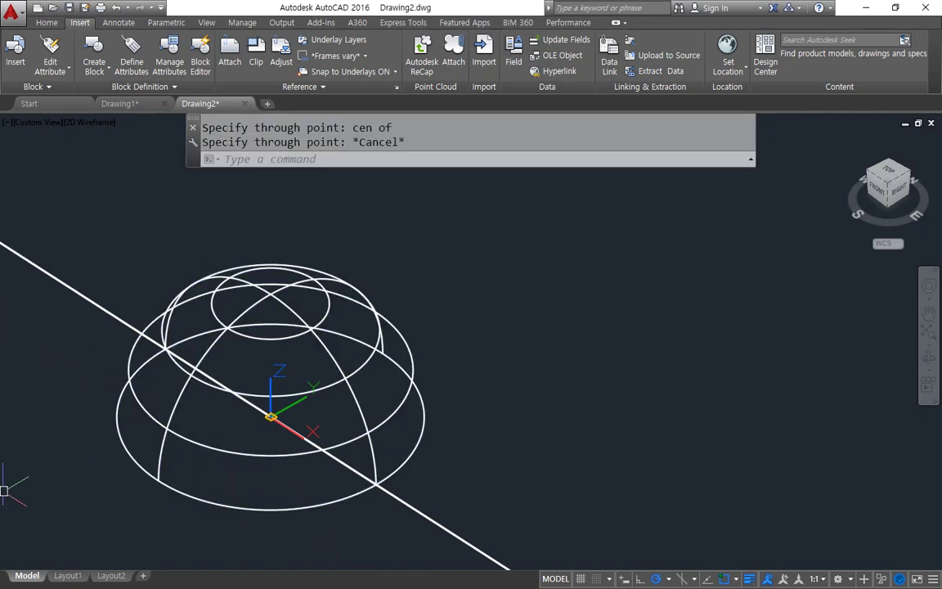
Switch to the exercise drawing in the browser and examine the central slot's width and height in the top and front views.
{"action": "key", "text": "alt+Tab"}
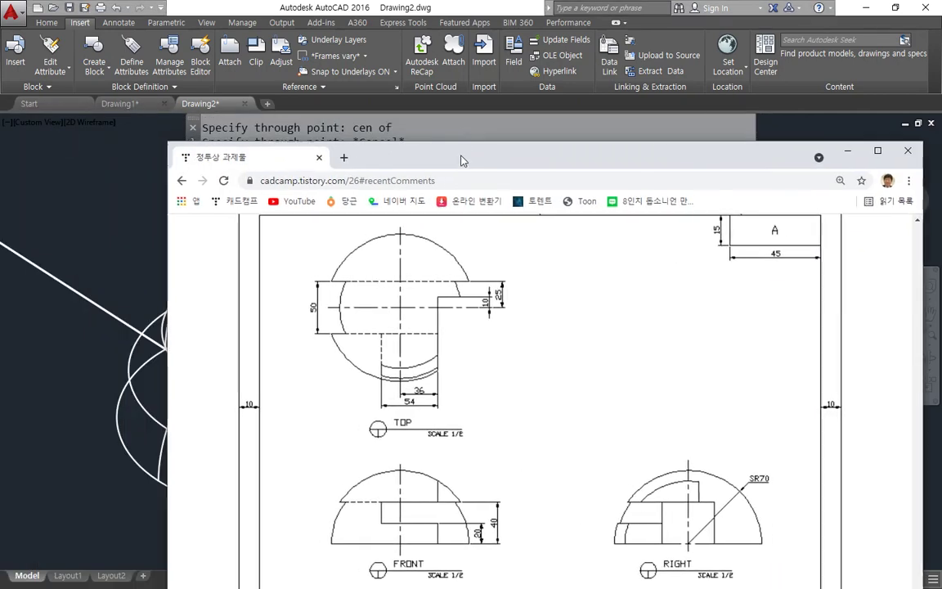
{"action": "left_click_drag", "start_coordinate": [336, 293], "coordinate": [683, 292]}
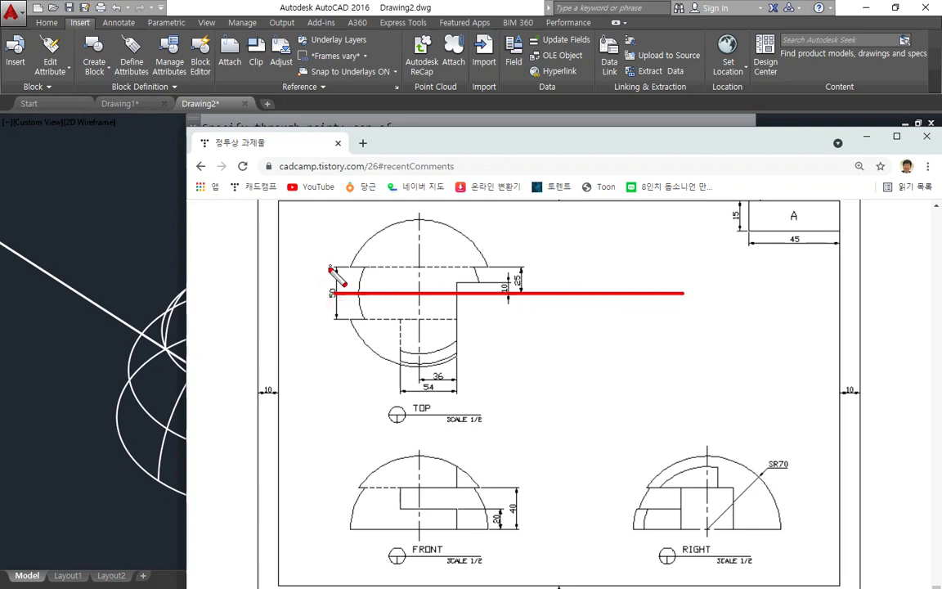
{"action": "mouse_move", "coordinate": [329, 292]}
{"action": "left_mouse_down"}
{"action": "mouse_move", "coordinate": [327, 259]}
{"action": "mouse_move", "coordinate": [319, 322]}
{"action": "mouse_move", "coordinate": [335, 309]}
{"action": "left_mouse_up"}
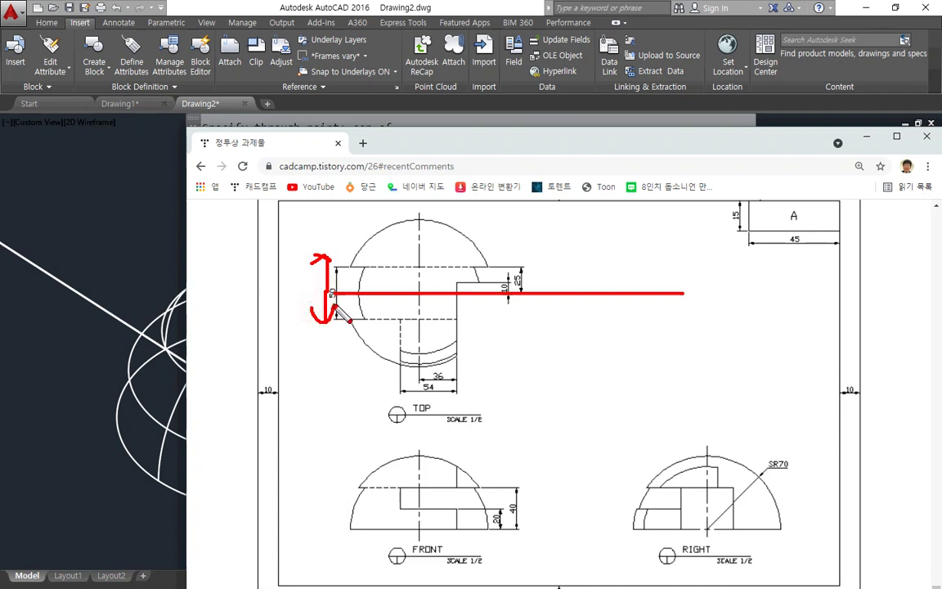
{"action": "mouse_move", "coordinate": [319, 257]}
{"action": "left_mouse_down"}
{"action": "mouse_move", "coordinate": [417, 319]}
{"action": "mouse_move", "coordinate": [539, 298]}
{"action": "mouse_move", "coordinate": [427, 279]}
{"action": "left_mouse_up"}
{"action": "mouse_move", "coordinate": [538, 534]}
{"action": "left_mouse_down"}
{"action": "mouse_move", "coordinate": [538, 486]}
{"action": "mouse_move", "coordinate": [548, 496]}
{"action": "left_mouse_up"}
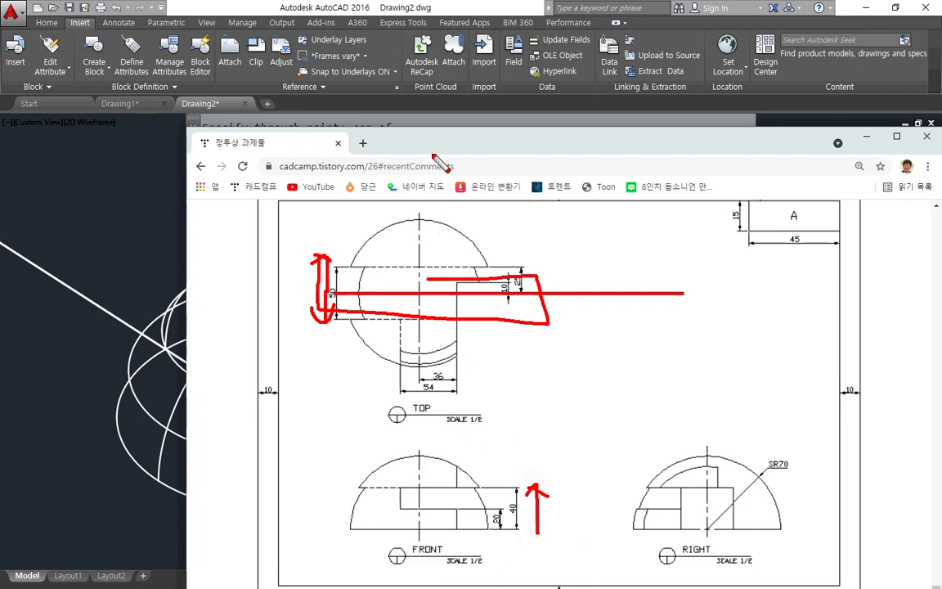
Switch back to AutoCAD and offset the construction line 25 to each side.
{"action": "left_click", "coordinate": [391, 7]}
{"action": "type", "text": "o"}
{"action": "key", "text": "Return"}
{"action": "type", "text": "2"}
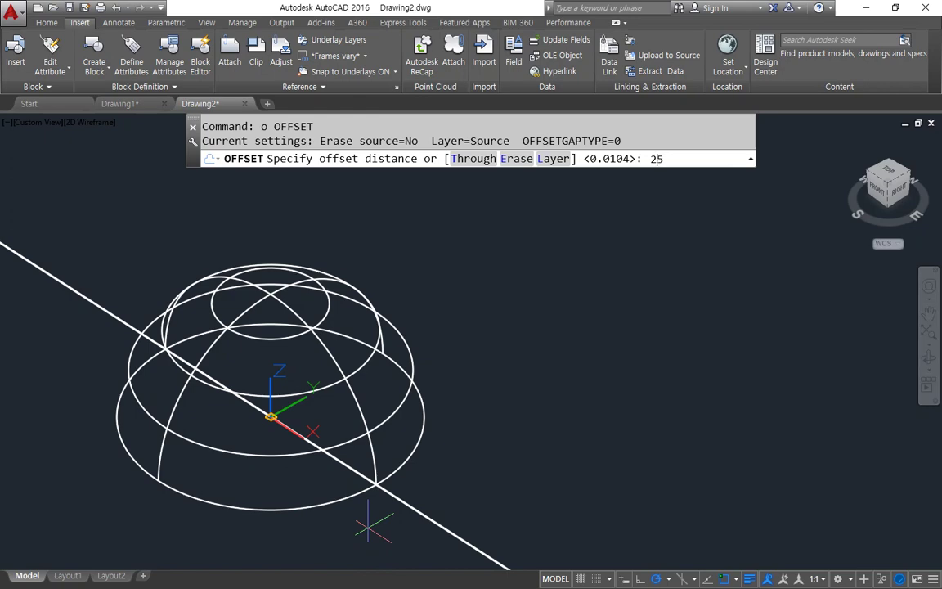
{"action": "type", "text": "5"}
{"action": "key", "text": "Return"}
{"action": "left_click", "coordinate": [400, 501]}
{"action": "left_click", "coordinate": [383, 454]}
{"action": "left_click", "coordinate": [423, 515]}
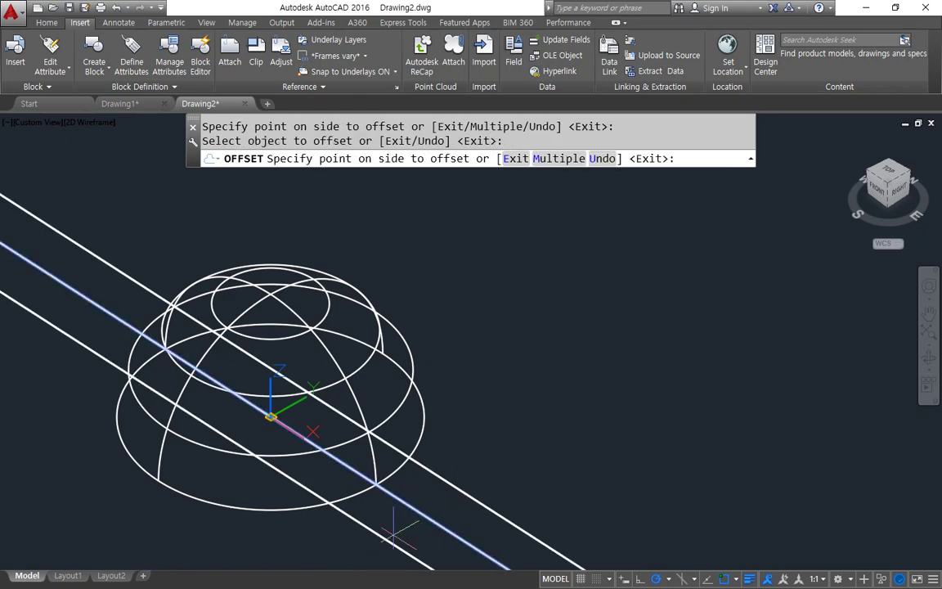
{"action": "left_click", "coordinate": [394, 535]}
{"action": "key", "text": "Return"}
In an upright Top view, draw one vertical line across the offset lines on each side of the dome, clear of its base circle.
{"action": "left_click_drag", "start_coordinate": [880, 166], "coordinate": [897, 174]}
{"action": "left_click", "coordinate": [893, 173]}
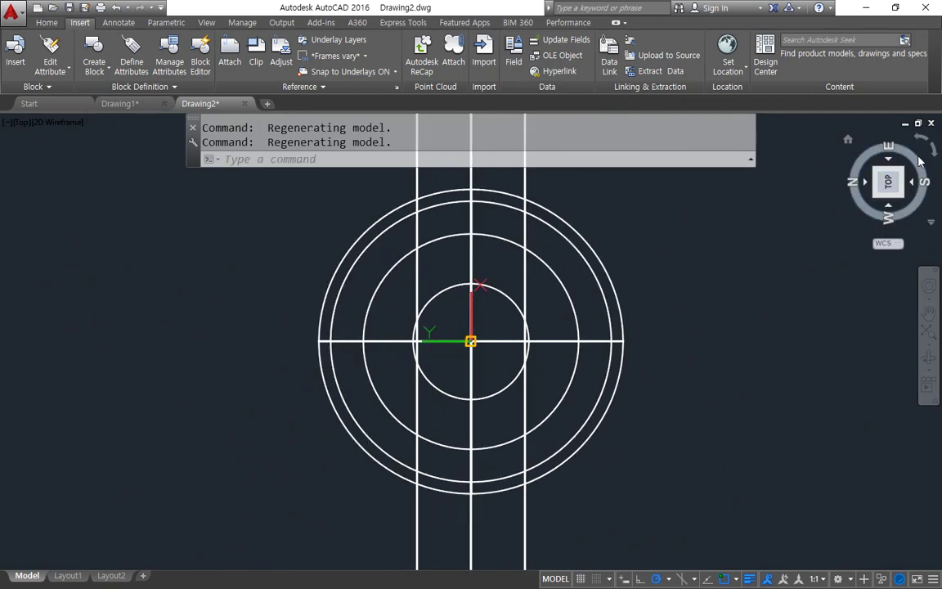
{"action": "left_click", "coordinate": [933, 150]}
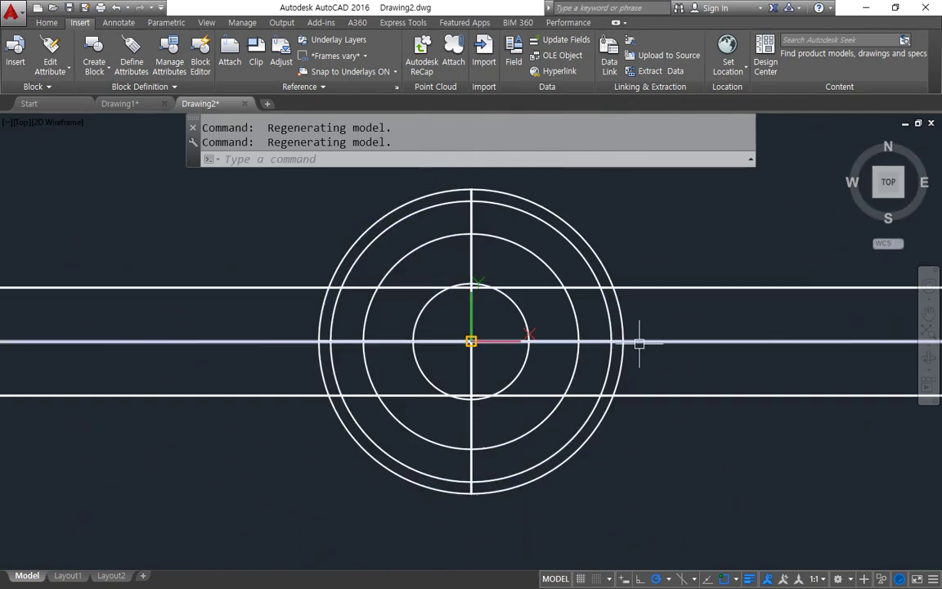
{"action": "type", "text": "l"}
{"action": "key", "text": "Return"}
{"action": "left_click", "coordinate": [662, 257]}
{"action": "left_click", "coordinate": [663, 463]}
{"action": "key", "text": "Return"}
{"action": "key", "text": "Return"}
{"action": "left_click", "coordinate": [268, 256]}
{"action": "left_click", "coordinate": [267, 448]}
{"action": "key", "text": "Return"}
Fillet the four intersections of the offset and vertical lines into the sharp corners of a rectangle.
{"action": "type", "text": "f"}
{"action": "key", "text": "Return"}
{"action": "left_click", "coordinate": [279, 396]}
{"action": "left_click", "coordinate": [268, 380]}
{"action": "key", "text": "Return"}
{"action": "left_click", "coordinate": [267, 309]}
{"action": "left_click", "coordinate": [277, 288]}
{"action": "left_click", "coordinate": [662, 302]}
{"action": "key", "text": "Return"}
{"action": "left_click", "coordinate": [662, 389]}
{"action": "left_click", "coordinate": [644, 396]}
Join the sides of the slot rectangle into polylines, selecting them with two crossing windows at opposite corners.
{"action": "type", "text": "j"}
{"action": "key", "text": "Return"}
{"action": "left_click", "coordinate": [708, 442]}
{"action": "left_click", "coordinate": [641, 374]}
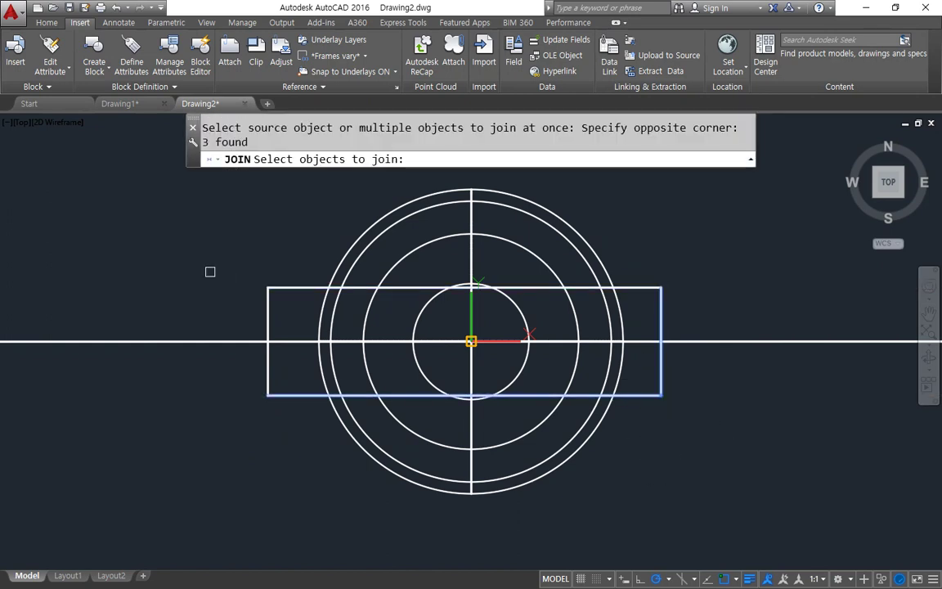
{"action": "left_click", "coordinate": [282, 303]}
{"action": "left_click", "coordinate": [212, 248]}
{"action": "key", "text": "Return"}
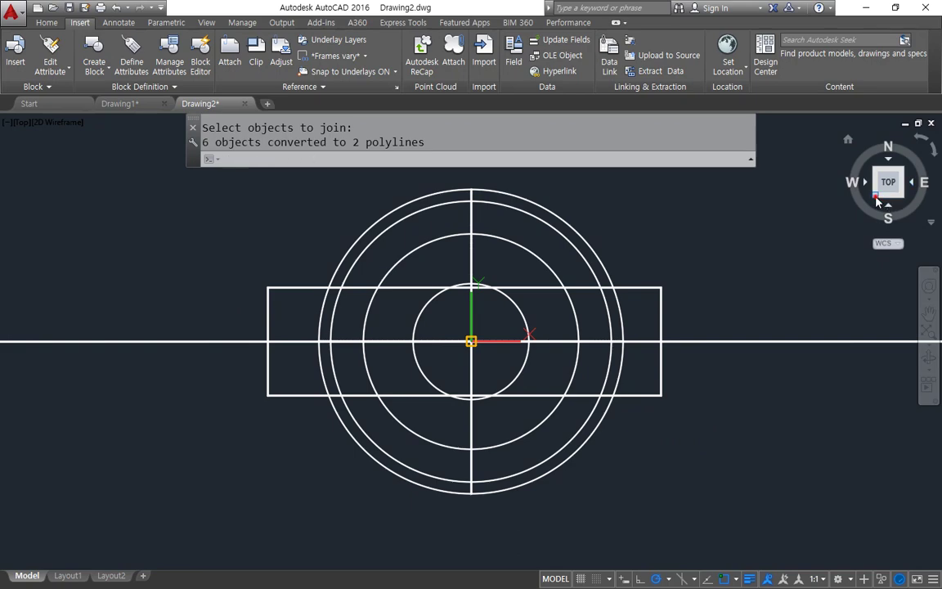
{"action": "left_click", "coordinate": [876, 200]}
{"action": "type", "text": "ext"}
{"action": "key", "text": "Return"}
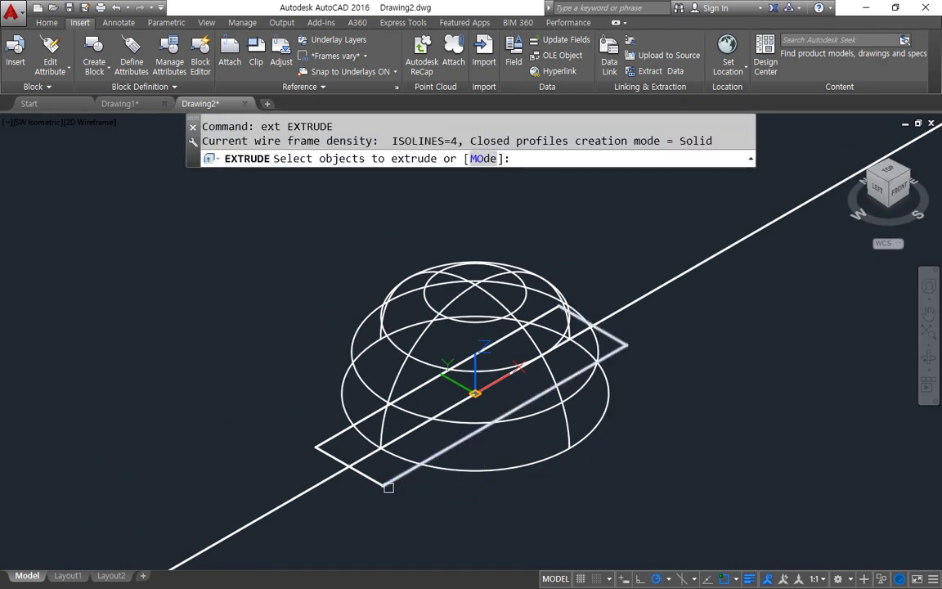
{"action": "left_click", "coordinate": [389, 487]}
{"action": "key", "text": "Return"}
{"action": "key", "text": "Escape"}
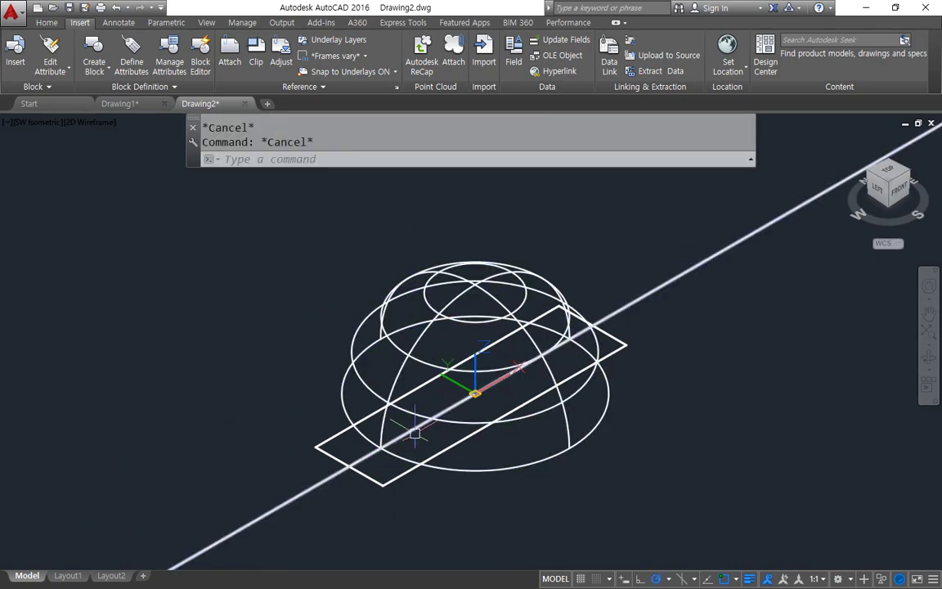
Try to join the two halves of the slot rectangle's outline with the Join command.
{"action": "type", "text": "j"}
{"action": "key", "text": "Return"}
{"action": "left_click", "coordinate": [365, 422]}
{"action": "left_click", "coordinate": [327, 430]}
{"action": "key", "text": "Return"}
{"action": "type", "text": "ext"}
{"action": "key", "text": "Return"}
{"action": "left_click", "coordinate": [383, 482]}
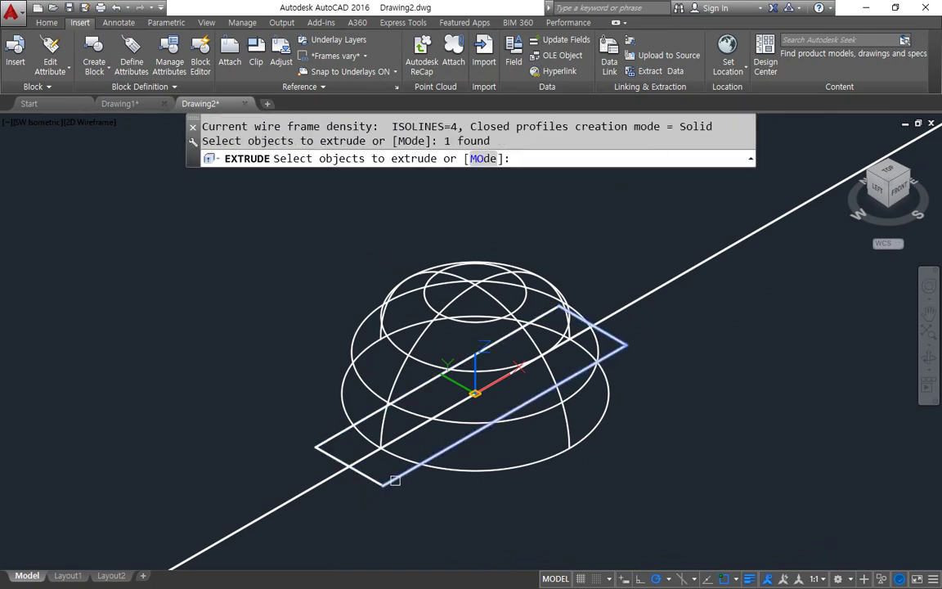
{"action": "key", "text": "Escape"}
{"action": "key", "text": "Escape"}
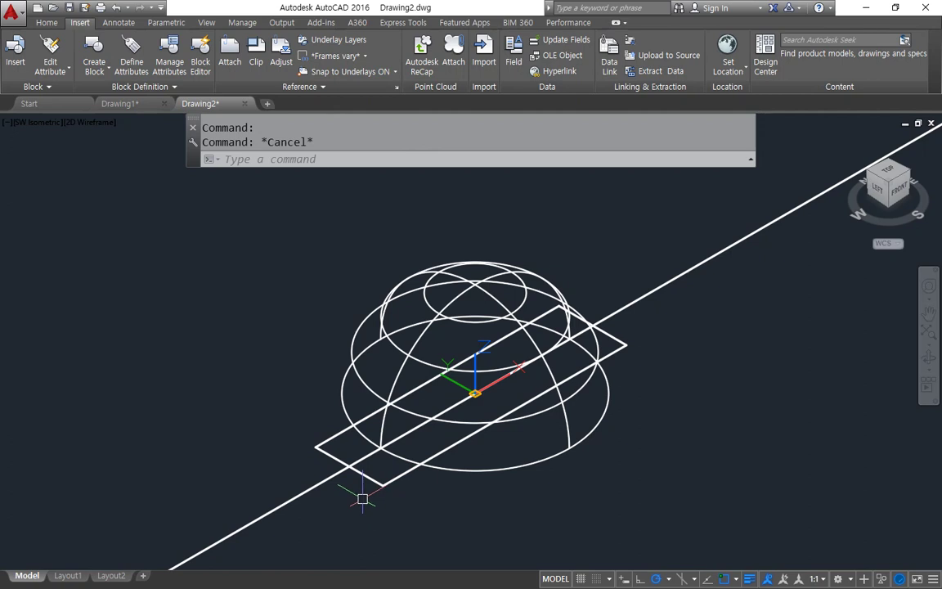
Try to join the second half of the slot rectangle's outline to the first with the Join option of Polyline Edit.
{"action": "type", "text": "pe"}
{"action": "key", "text": "Return"}
{"action": "left_click", "coordinate": [391, 479]}
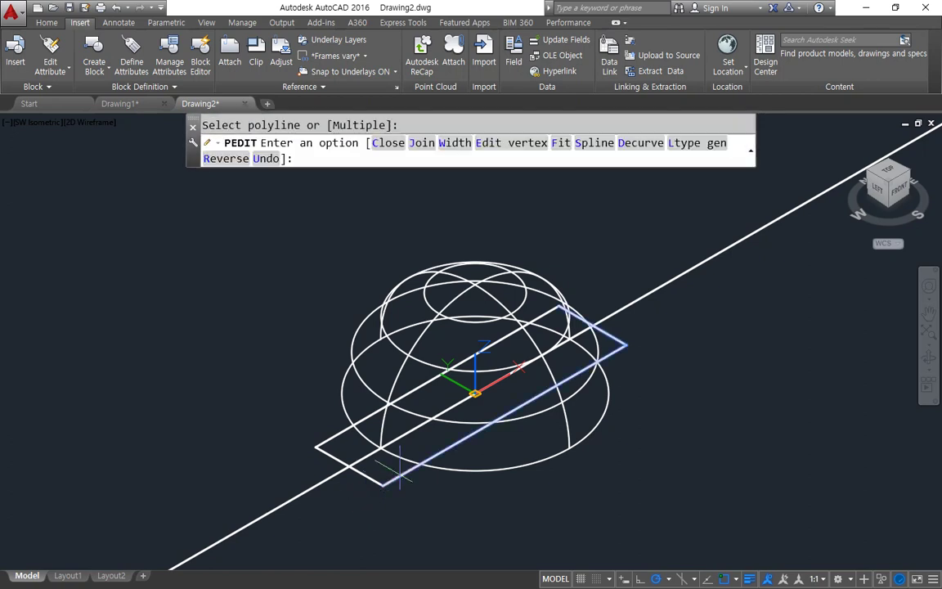
{"action": "type", "text": "j"}
{"action": "key", "text": "Return"}
{"action": "left_click", "coordinate": [335, 434]}
{"action": "key", "text": "Return"}
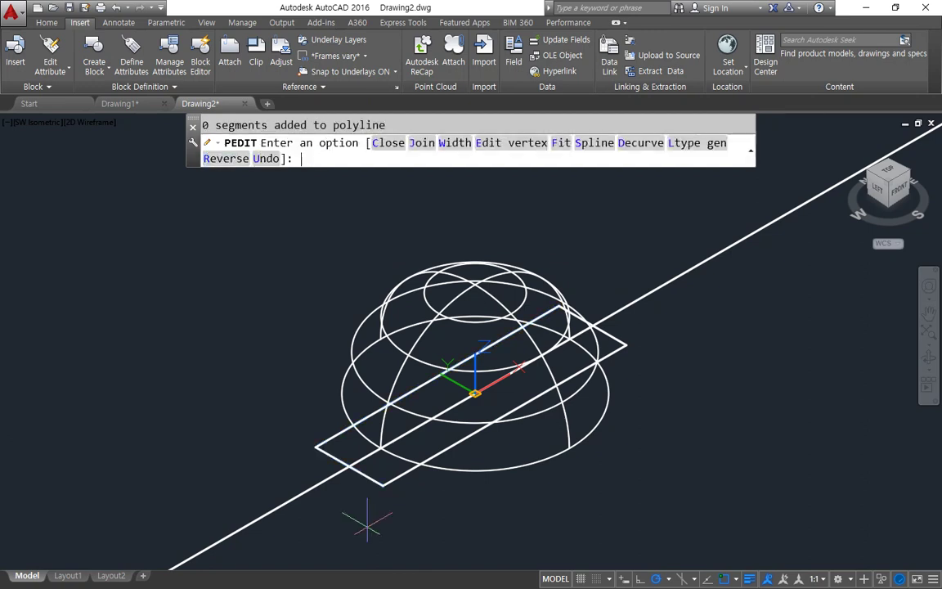
{"action": "key", "text": "Escape"}
Check one half of the rectangle's outline, then fillet the two polylines together at the rectangle's upper-right corner in Top view.
{"action": "left_click", "coordinate": [368, 469]}
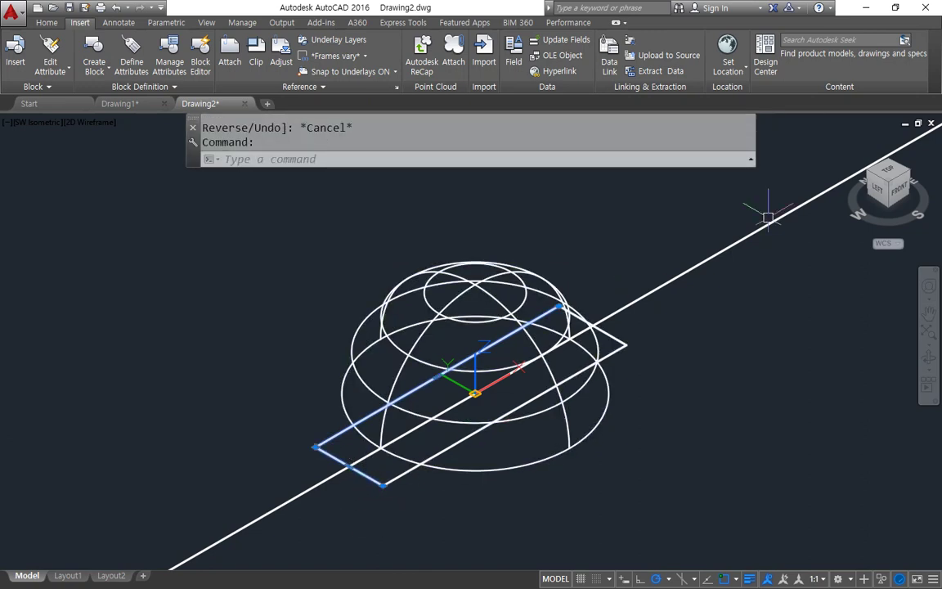
{"action": "left_click", "coordinate": [891, 171]}
{"action": "key", "text": "Escape"}
{"action": "key", "text": "Escape"}
{"action": "type", "text": "f"}
{"action": "key", "text": "Return"}
{"action": "left_click", "coordinate": [673, 280]}
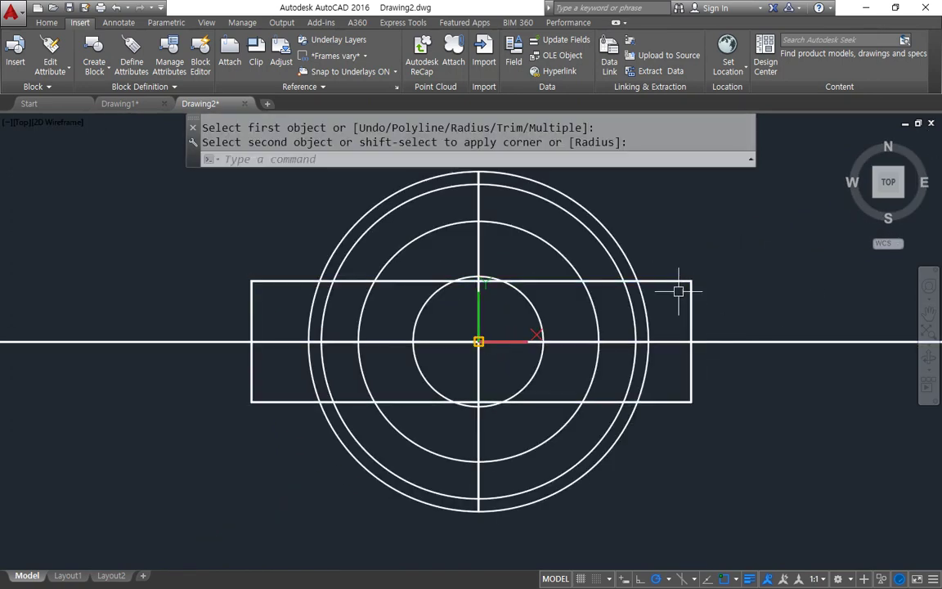
{"action": "left_click", "coordinate": [678, 282]}
{"action": "key", "text": "Escape"}
{"action": "middle_click_drag", "start_coordinate": [324, 427], "coordinate": [305, 480], "text": "shift"}
{"action": "type", "text": "ext"}
{"action": "key", "text": "Return"}
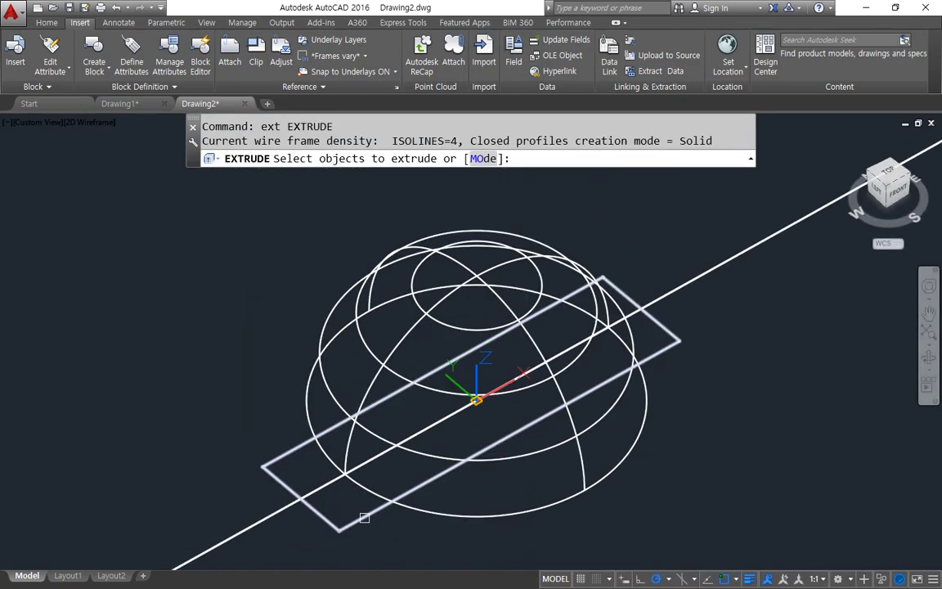
{"action": "left_click", "coordinate": [364, 518]}
{"action": "key", "text": "Return"}
{"action": "key", "text": "Escape"}
Close the slot rectangle's outline with the Close option of Polyline Edit.
{"action": "type", "text": "pe"}
{"action": "key", "text": "Return"}
{"action": "left_click", "coordinate": [362, 519]}
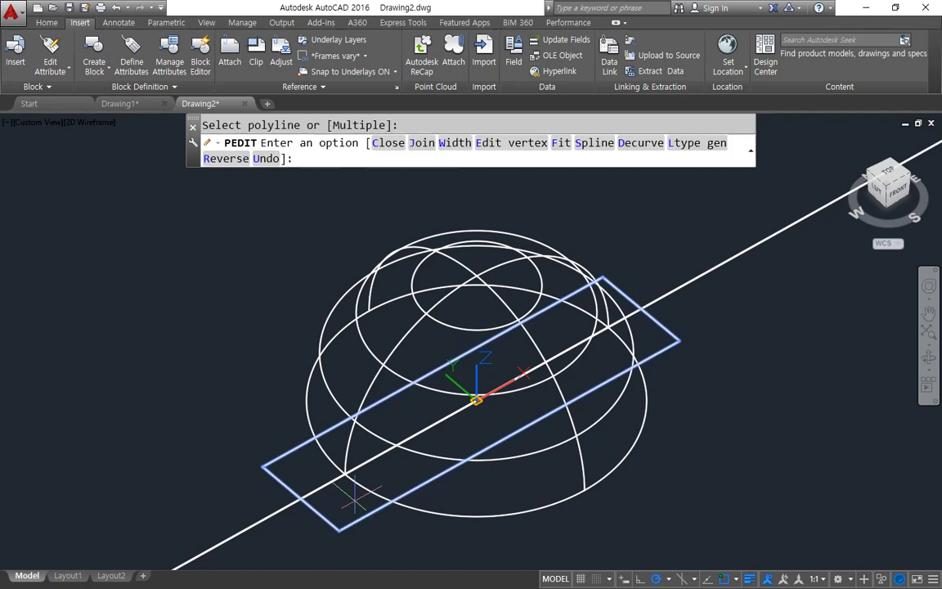
{"action": "type", "text": "c"}
{"action": "key", "text": "Return"}
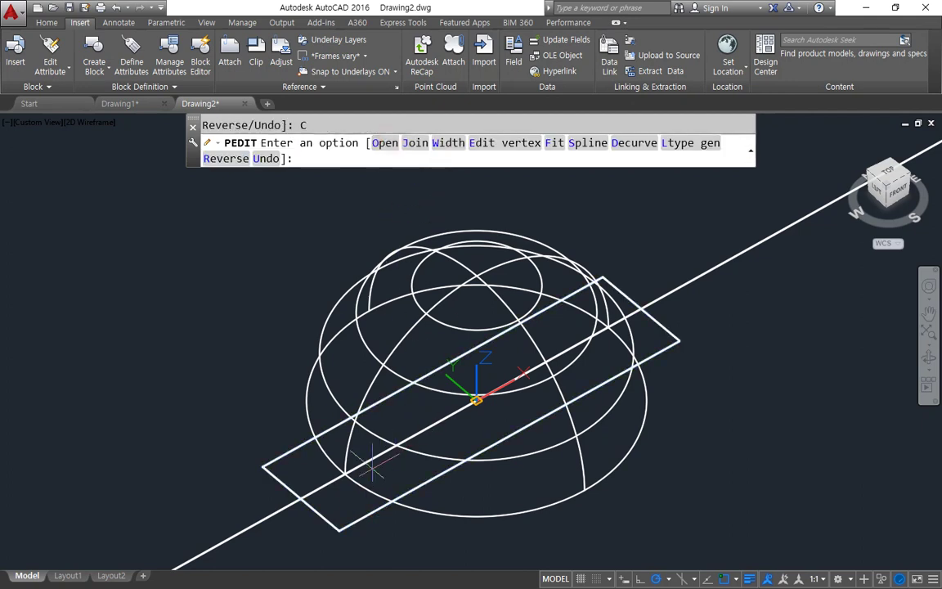
{"action": "key", "text": "Return"}
Extrude the closed slot rectangle to a height of 40.
{"action": "type", "text": "ext"}
{"action": "key", "text": "Return"}
{"action": "left_click", "coordinate": [361, 517]}
{"action": "key", "text": "Return"}
{"action": "type", "text": "4"}
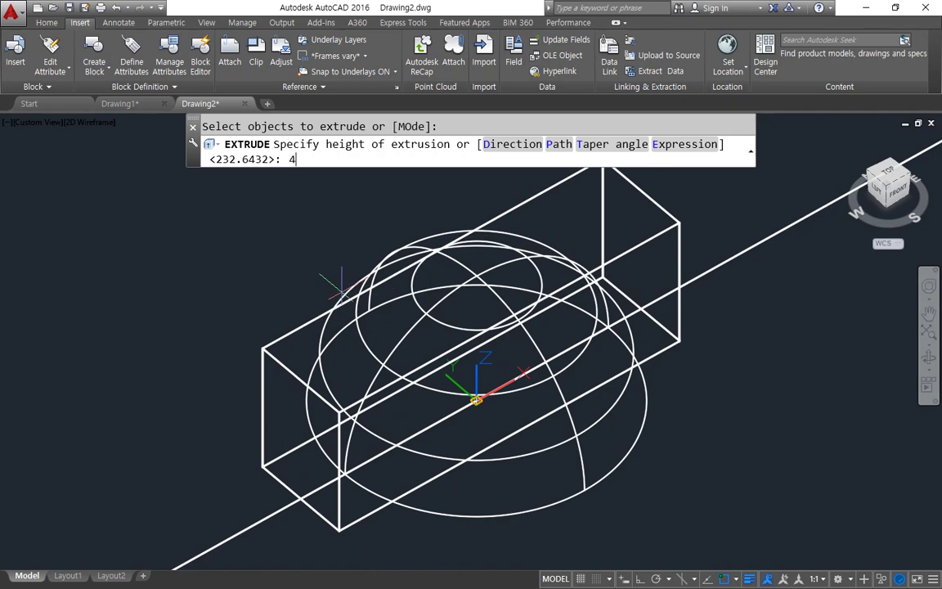
{"action": "type", "text": "0"}
{"action": "key", "text": "Return"}
Display the model in the Shades of Gray visual style and view the dome and slot box from the front right.
{"action": "type", "text": "sha"}
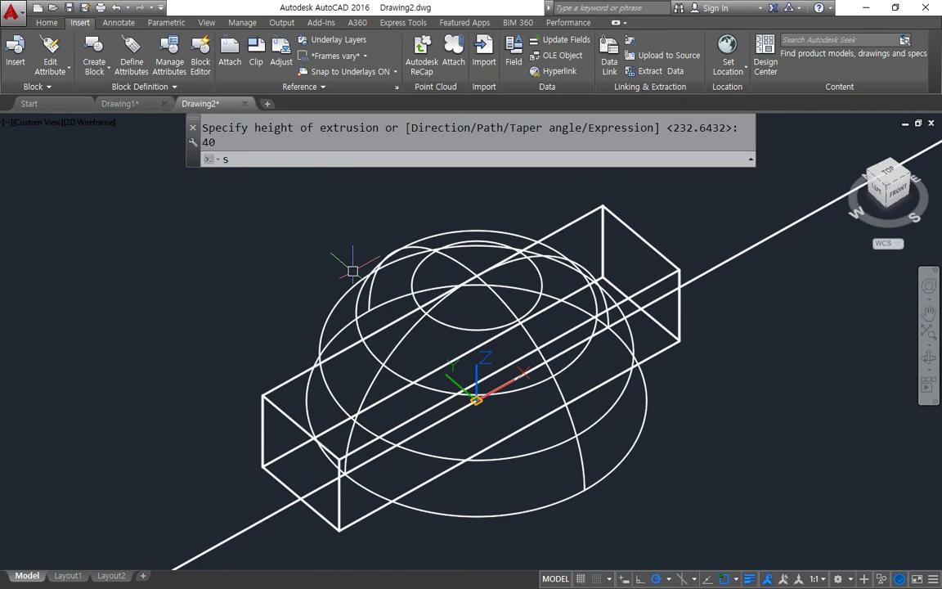
{"action": "key", "text": "Return"}
{"action": "type", "text": "g"}
{"action": "key", "text": "Return"}
{"action": "middle_click_drag", "start_coordinate": [148, 387], "coordinate": [1, 311], "text": "shift"}
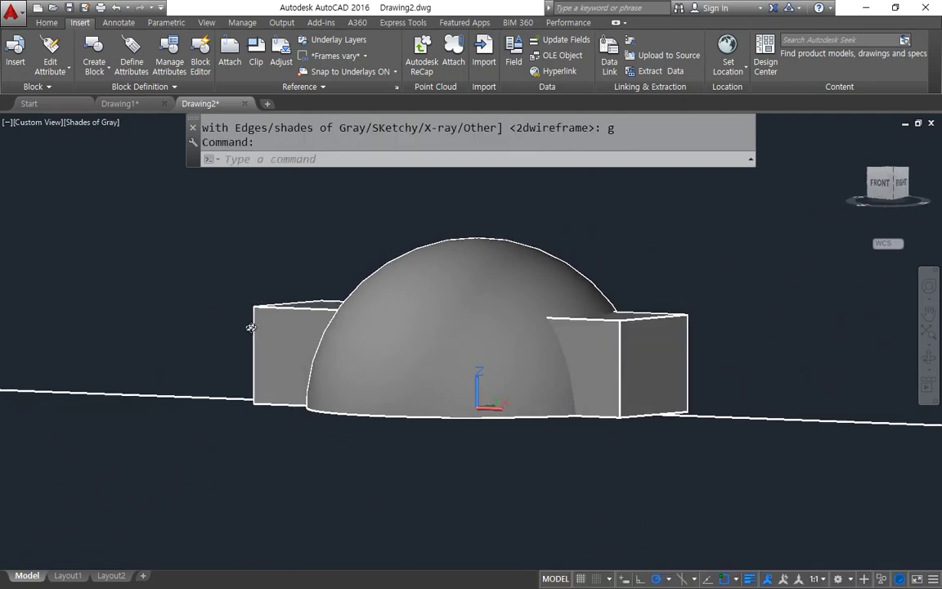
{"action": "middle_click_drag", "start_coordinate": [248, 326], "coordinate": [251, 354], "text": "shift"}
Subtract the slot box from the dome to cut the central slot.
{"action": "type", "text": "su"}
{"action": "key", "text": "Return"}
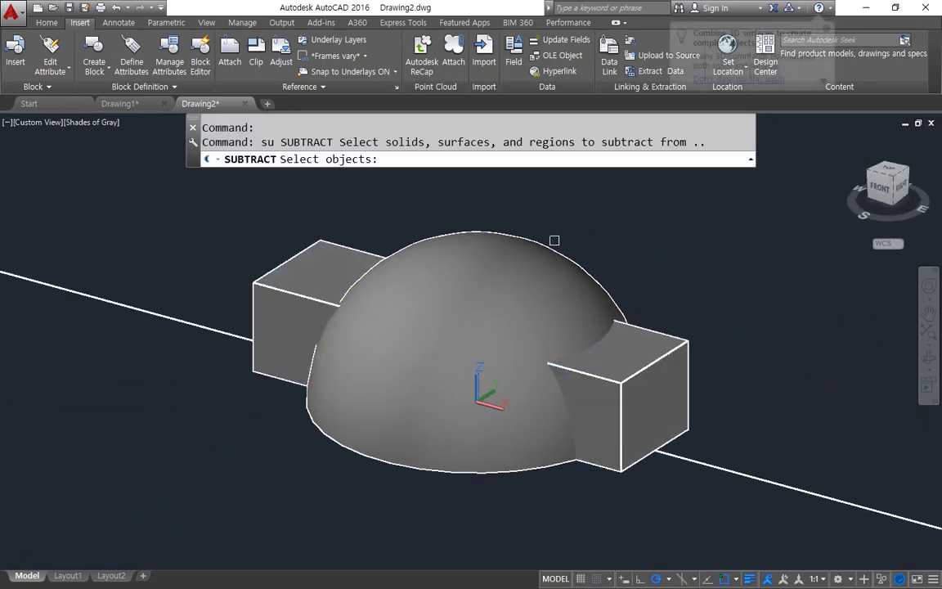
{"action": "left_click", "coordinate": [547, 252]}
{"action": "key", "text": "Return"}
{"action": "left_click", "coordinate": [683, 342]}
{"action": "key", "text": "Return"}
{"action": "middle_click_drag", "start_coordinate": [721, 400], "coordinate": [562, 446], "text": "shift"}
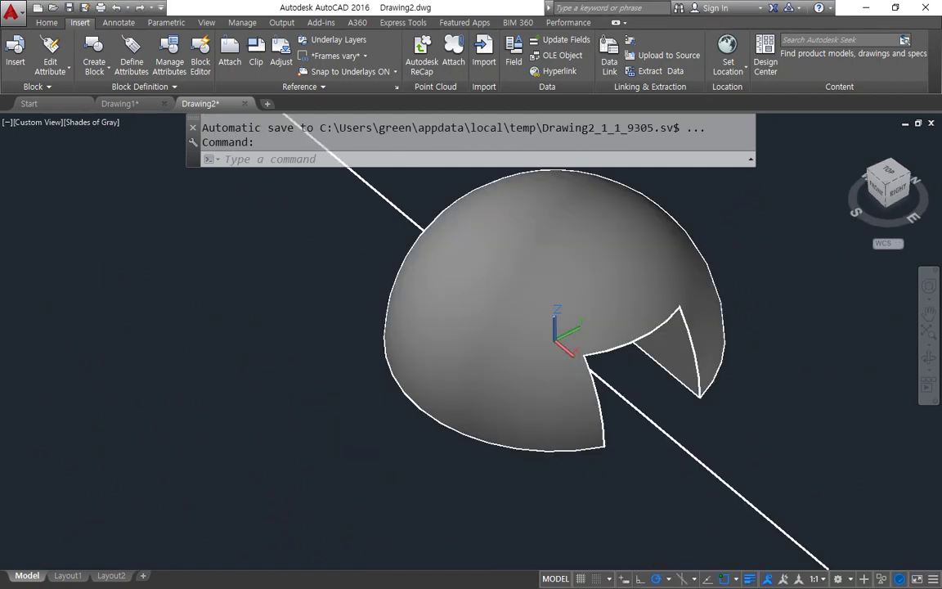
Switch to the exercise drawing in the browser and examine the top view's corner cutout, including its 36 and 10 offsets from the centre lines.
{"action": "key", "text": "alt+Tab"}
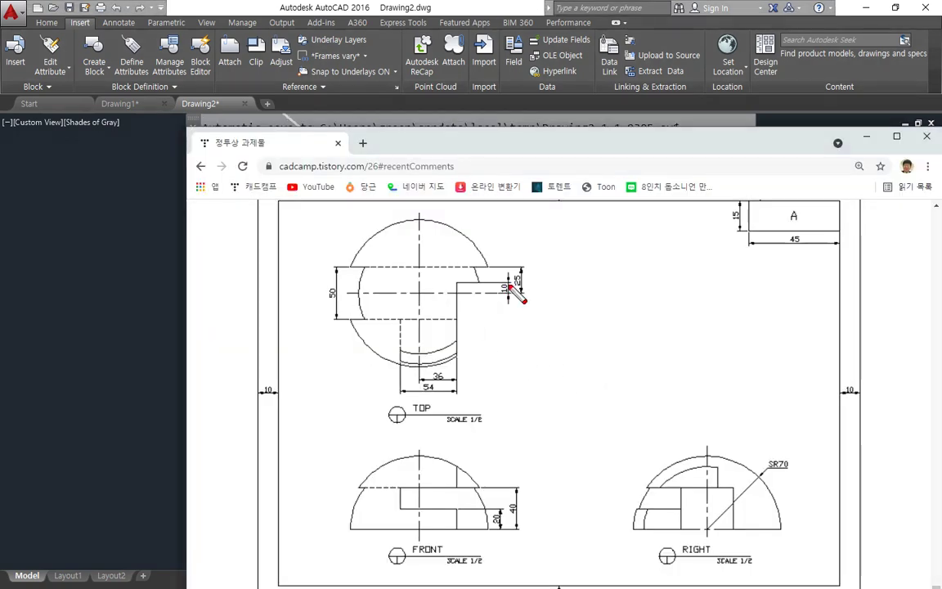
{"action": "mouse_move", "coordinate": [454, 282]}
{"action": "left_mouse_down"}
{"action": "mouse_move", "coordinate": [454, 381]}
{"action": "mouse_move", "coordinate": [514, 411]}
{"action": "mouse_move", "coordinate": [515, 285]}
{"action": "left_mouse_up"}
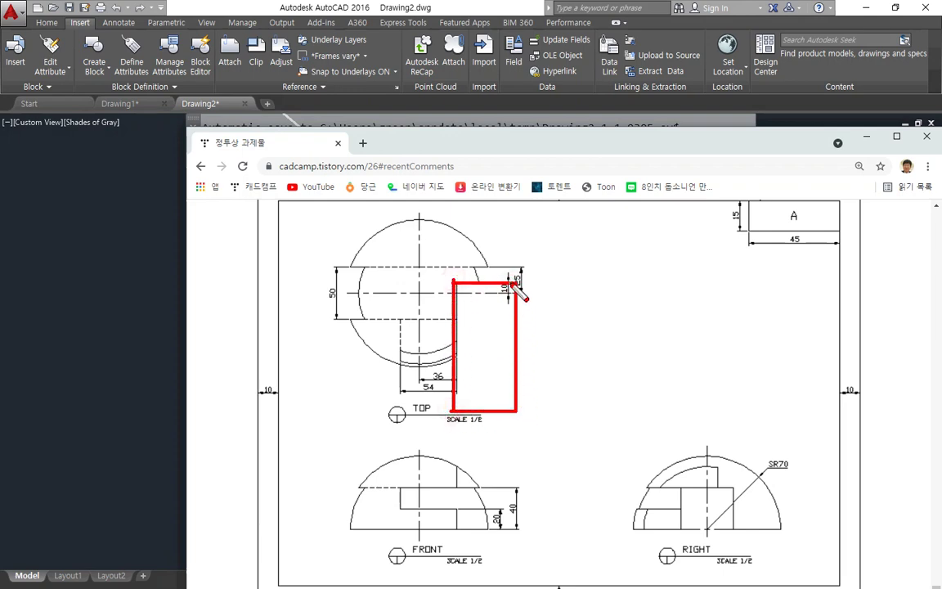
{"action": "left_click_drag", "start_coordinate": [415, 186], "coordinate": [415, 442]}
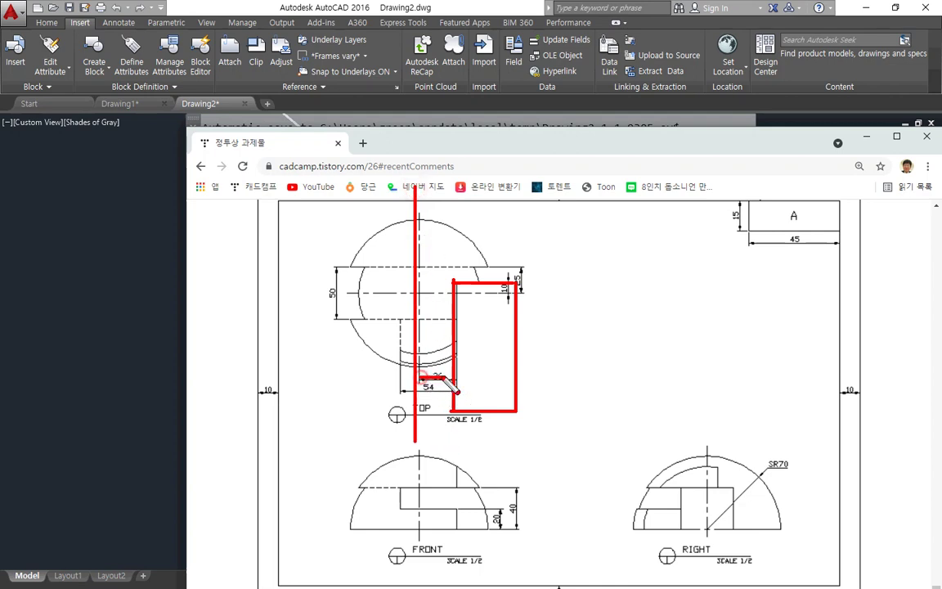
{"action": "left_click_drag", "start_coordinate": [458, 376], "coordinate": [547, 380]}
{"action": "left_click_drag", "start_coordinate": [427, 295], "coordinate": [558, 294]}
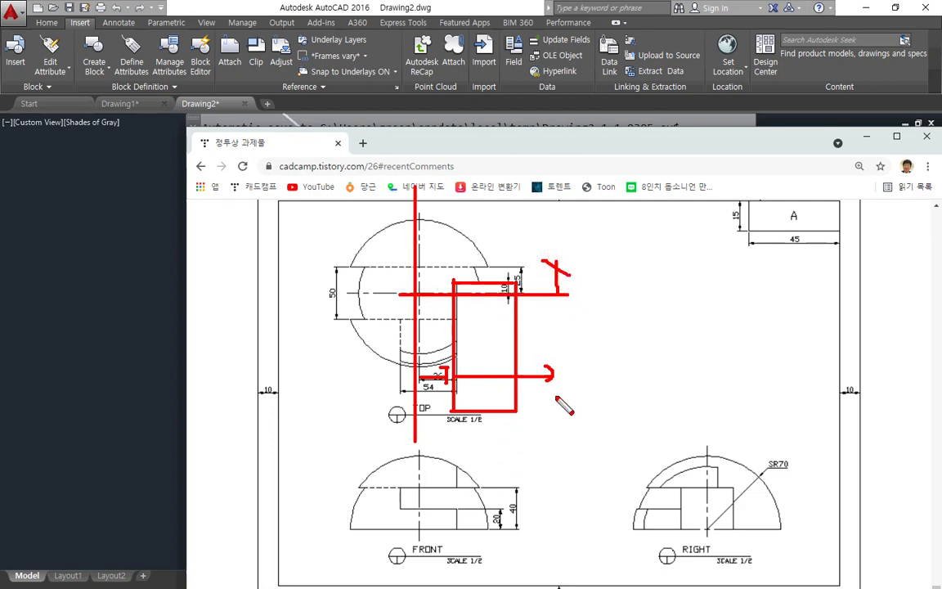
{"action": "key", "text": "Escape"}
{"action": "left_click_drag", "start_coordinate": [662, 141], "coordinate": [0, 141]}
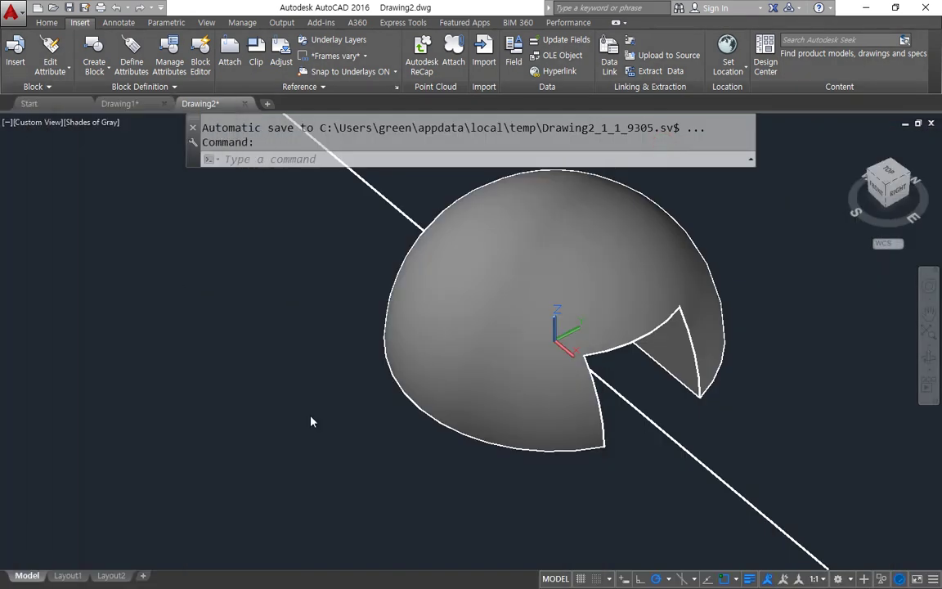
Switch the model display back to the 2D Wireframe visual style.
{"action": "type", "text": "sja 2d"}
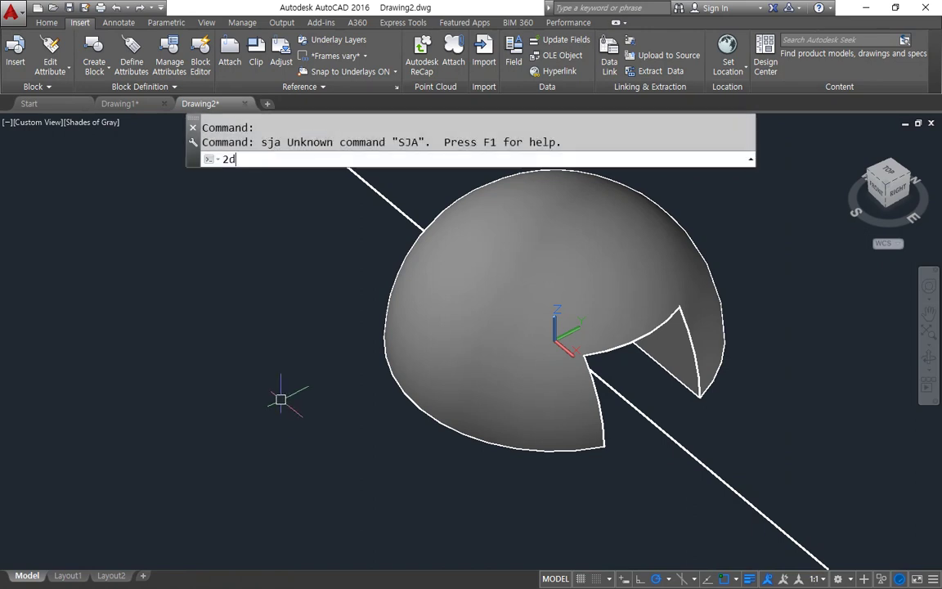
{"action": "key", "text": "Return"}
{"action": "left_click", "coordinate": [336, 340]}
{"action": "left_click", "coordinate": [188, 366]}
{"action": "type", "text": "sha"}
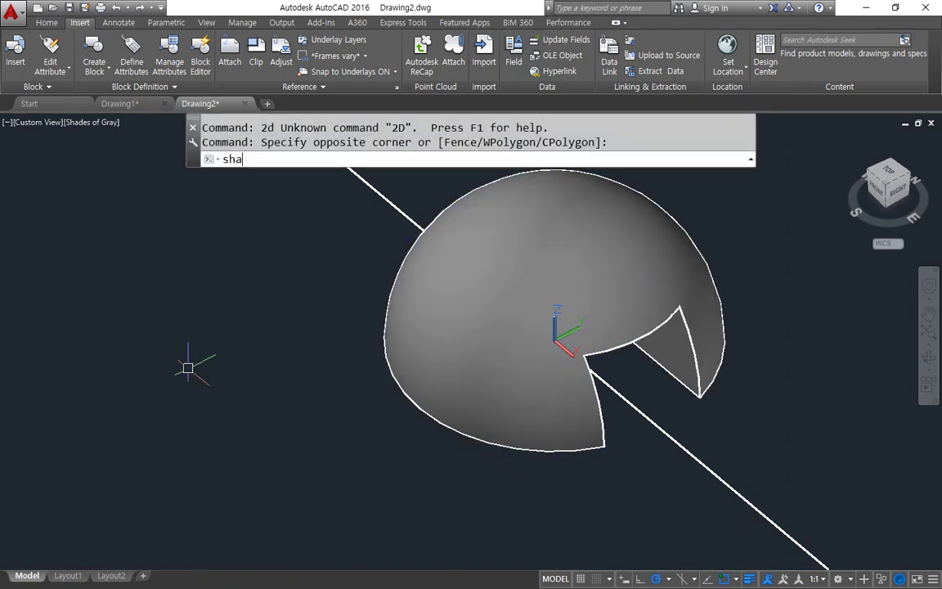
{"action": "key", "text": "Return"}
{"action": "type", "text": "2d"}
{"action": "key", "text": "Return"}
Draw a vertical construction line along the Y direction through the dome's centre.
{"action": "type", "text": "x"}
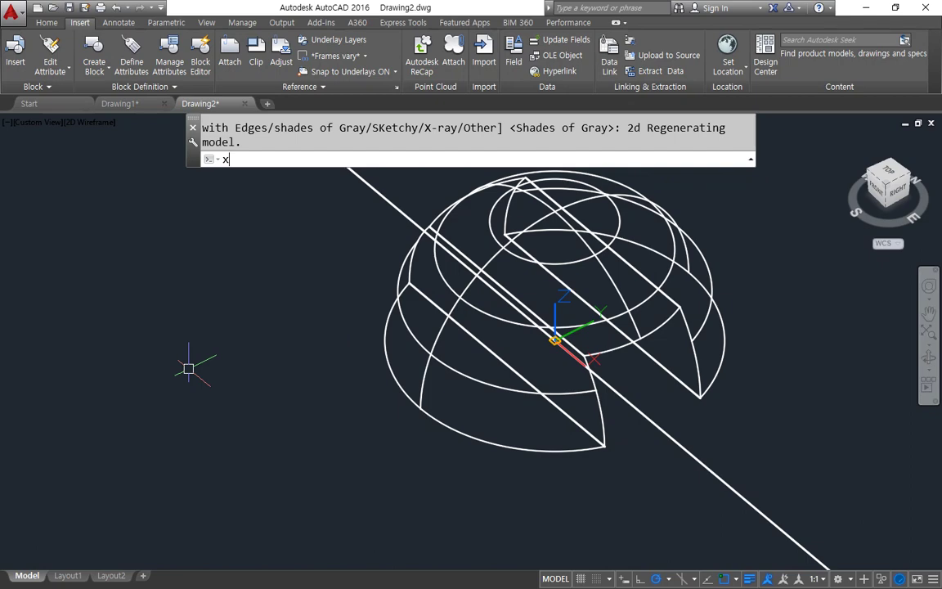
{"action": "type", "text": "l"}
{"action": "key", "text": "Return"}
{"action": "type", "text": "v"}
{"action": "key", "text": "Return"}
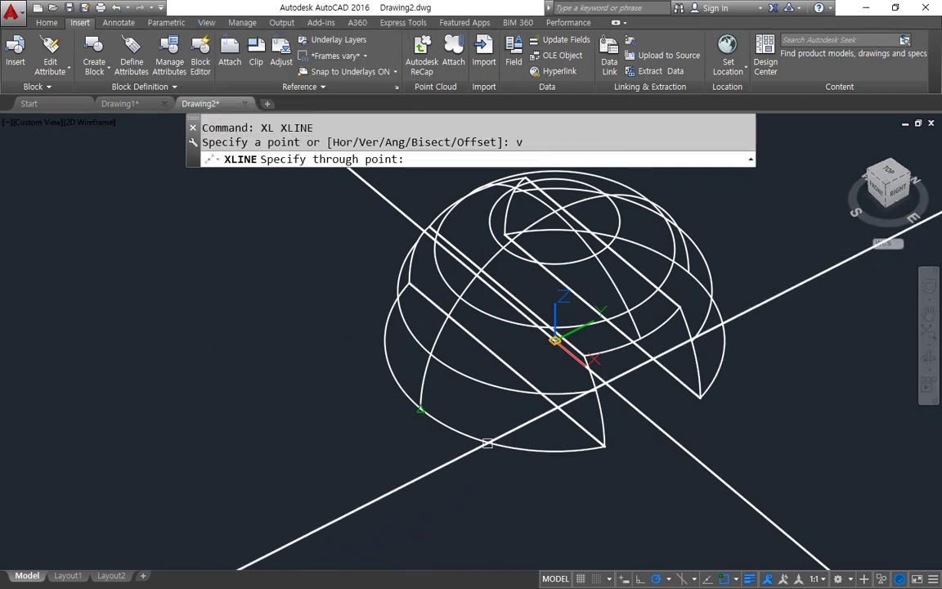
{"action": "left_click", "coordinate": [487, 443]}
{"action": "key", "text": "Escape"}
{"action": "middle_click_drag", "start_coordinate": [147, 435], "coordinate": [206, 479], "text": "shift"}
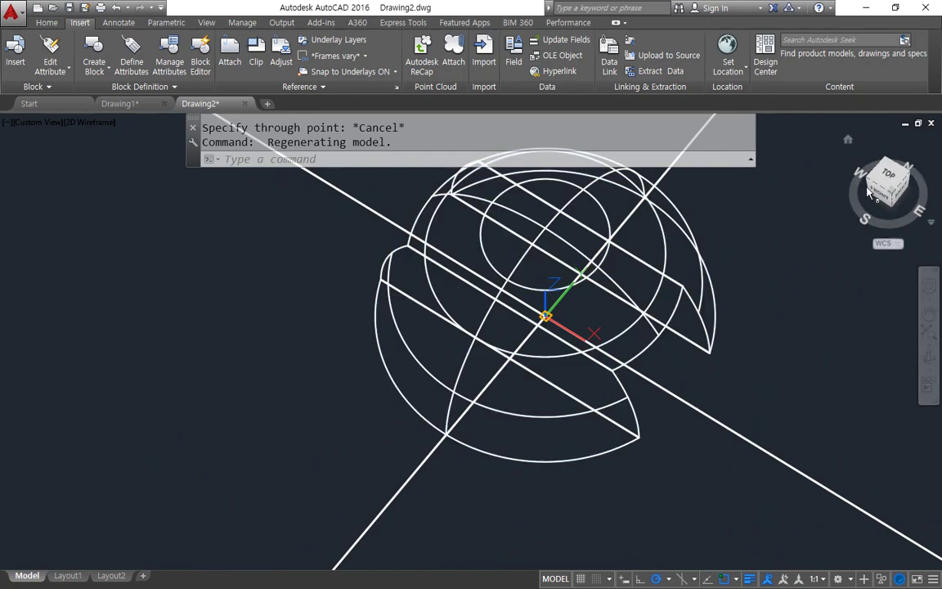
In Top view, offset the vertical centre construction line 36 towards the east side of the dome.
{"action": "left_click", "coordinate": [888, 175]}
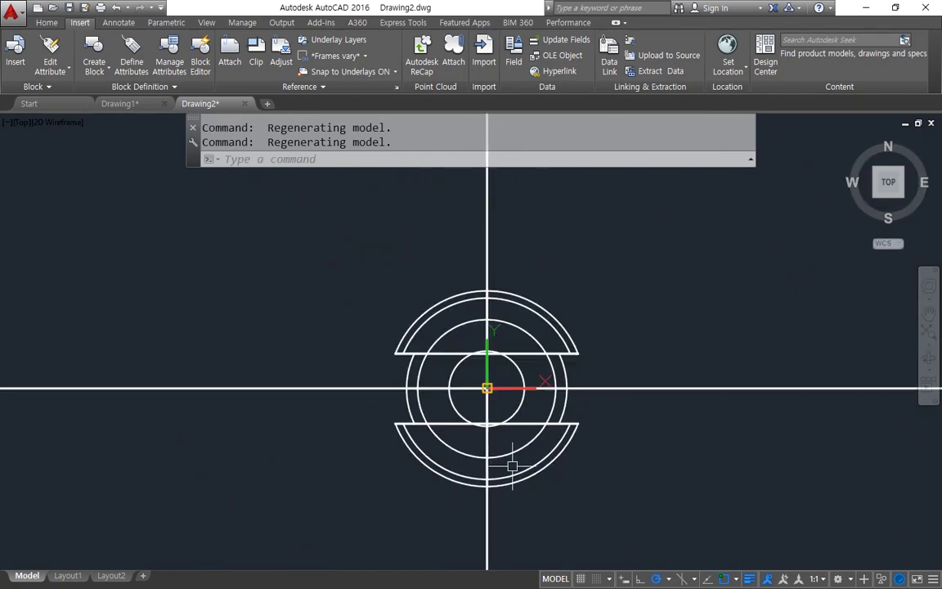
{"action": "middle_click_drag", "start_coordinate": [512, 467], "coordinate": [448, 376]}
{"action": "type", "text": "o"}
{"action": "key", "text": "Return"}
{"action": "type", "text": "36"}
{"action": "key", "text": "Return"}
{"action": "left_click", "coordinate": [431, 473]}
{"action": "left_click", "coordinate": [548, 475]}
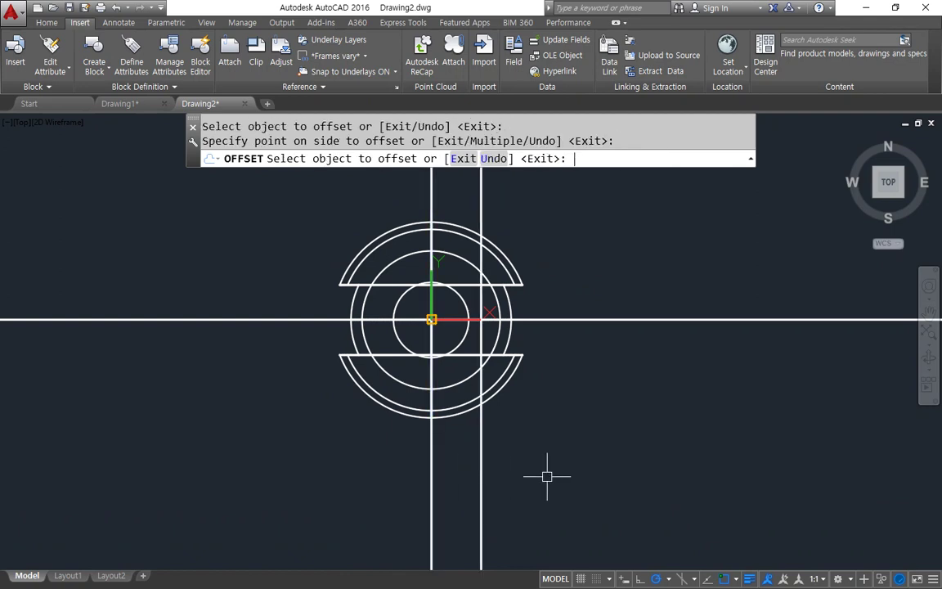
{"action": "key", "text": "Return"}
Offset the horizontal centre construction line 10 towards the north side.
{"action": "type", "text": "o"}
{"action": "key", "text": "Return"}
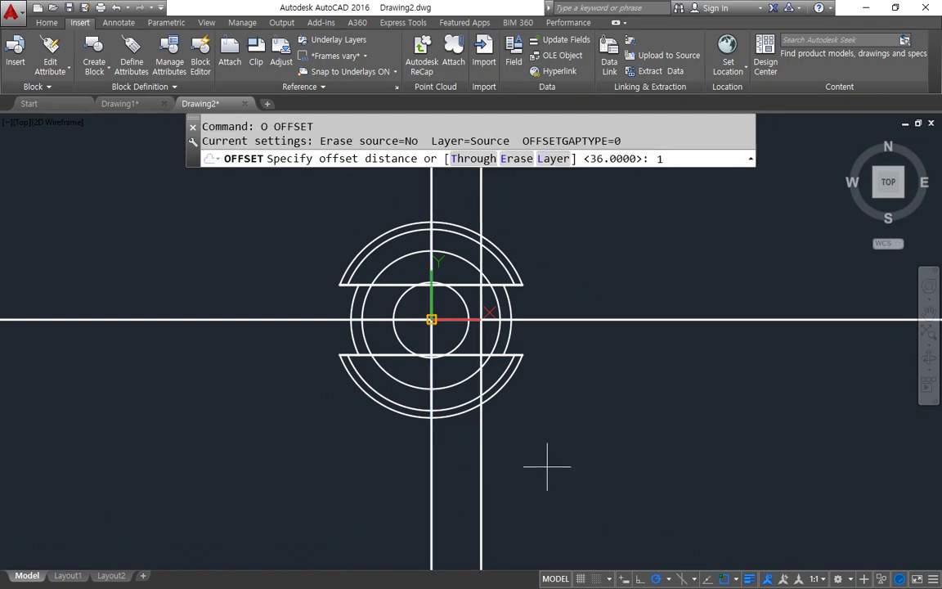
{"action": "key", "text": "Return"}
{"action": "left_click", "coordinate": [578, 319]}
{"action": "left_click", "coordinate": [593, 305]}
{"action": "key", "text": "Return"}
Draw a rectangle from the intersection of the two offset lines to a point beyond the dome's south-east edge.
{"action": "scroll", "coordinate": [518, 306], "scroll_direction": "up", "scroll_amount": 2}
{"action": "type", "text": "rec"}
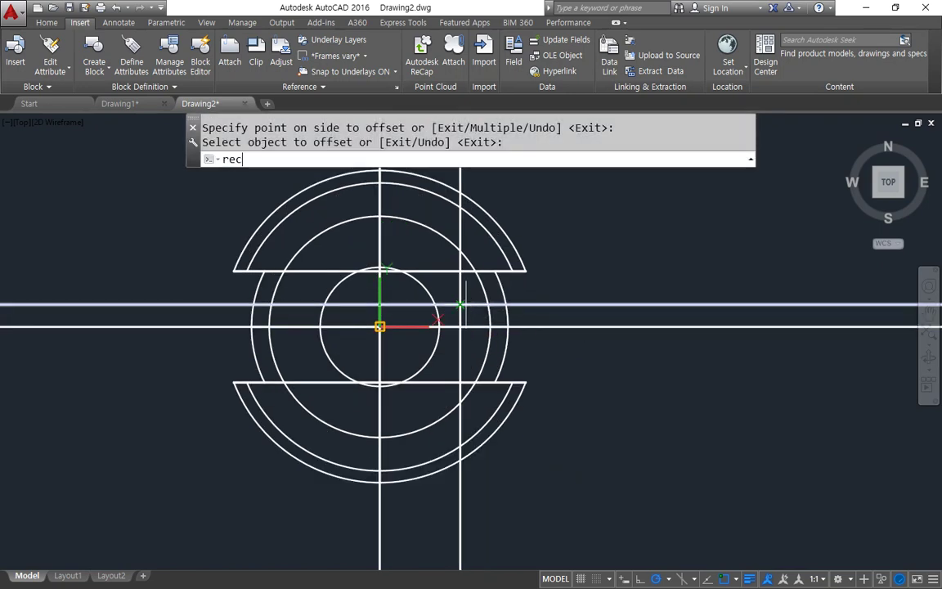
{"action": "key", "text": "Return"}
{"action": "left_click", "coordinate": [461, 304]}
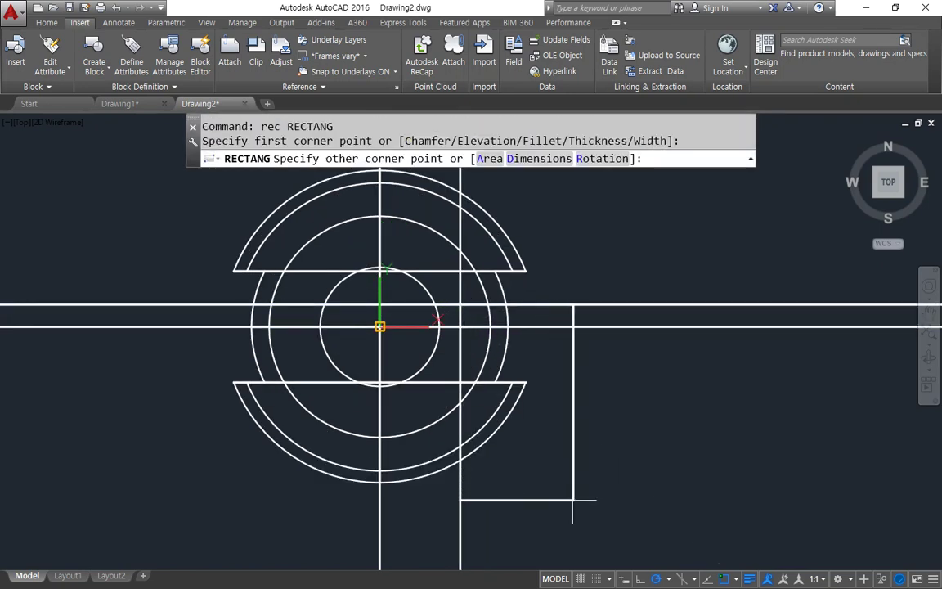
{"action": "left_click", "coordinate": [570, 508]}
{"action": "key", "text": "Escape"}
Erase the two offset construction lines used to locate the rectangle's corner.
{"action": "left_click", "coordinate": [626, 304]}
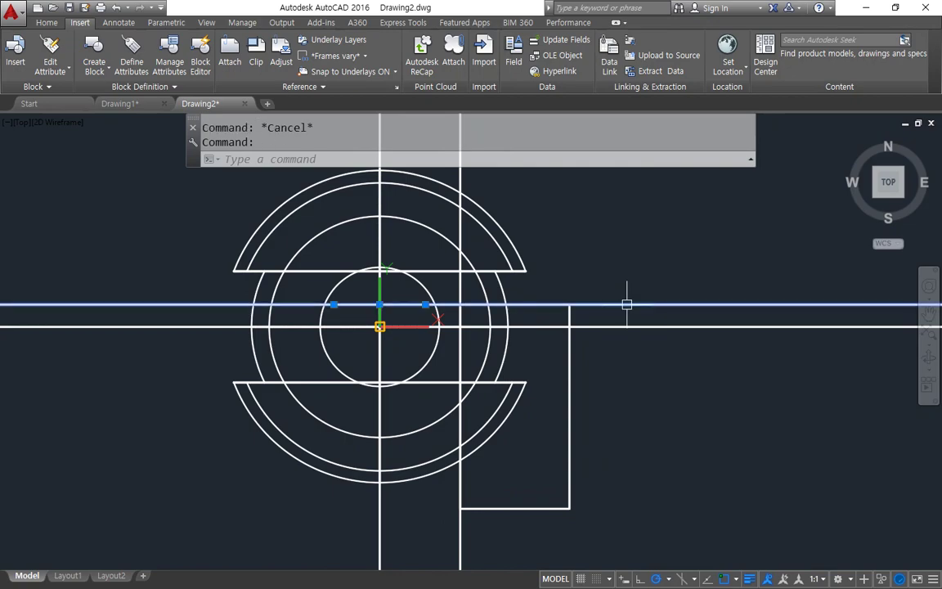
{"action": "left_click", "coordinate": [462, 232]}
{"action": "type", "text": "e"}
{"action": "key", "text": "Return"}
Extrude the corner cutout rectangle to a height of 70.
{"action": "mouse_move", "coordinate": [557, 446]}
{"action": "middle_mouse_down", "text": "shift"}
{"action": "mouse_move", "coordinate": [467, 420]}
{"action": "mouse_move", "coordinate": [404, 316]}
{"action": "middle_mouse_up", "text": "shift"}
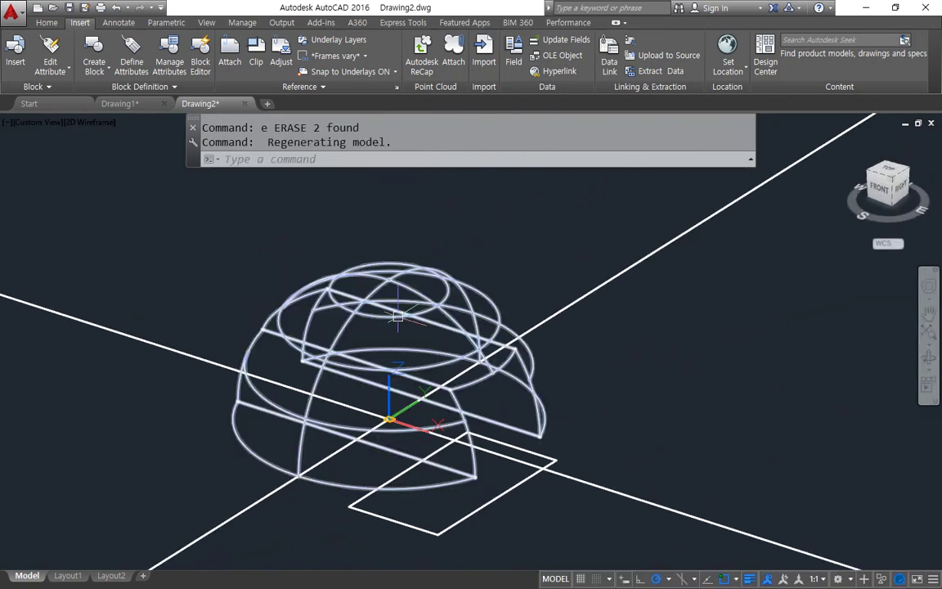
{"action": "type", "text": "ext"}
{"action": "key", "text": "Return"}
{"action": "left_click", "coordinate": [490, 504]}
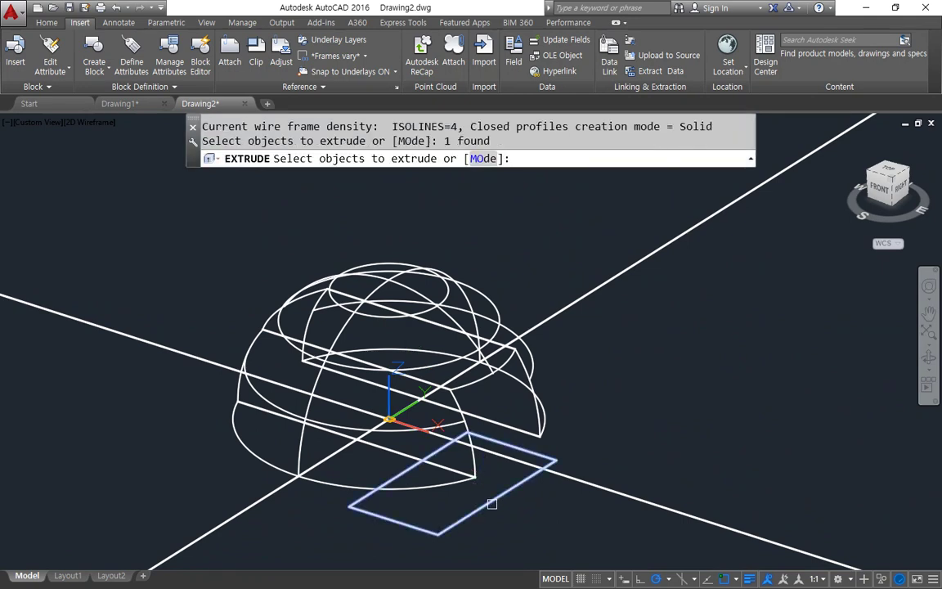
{"action": "key", "text": "Return"}
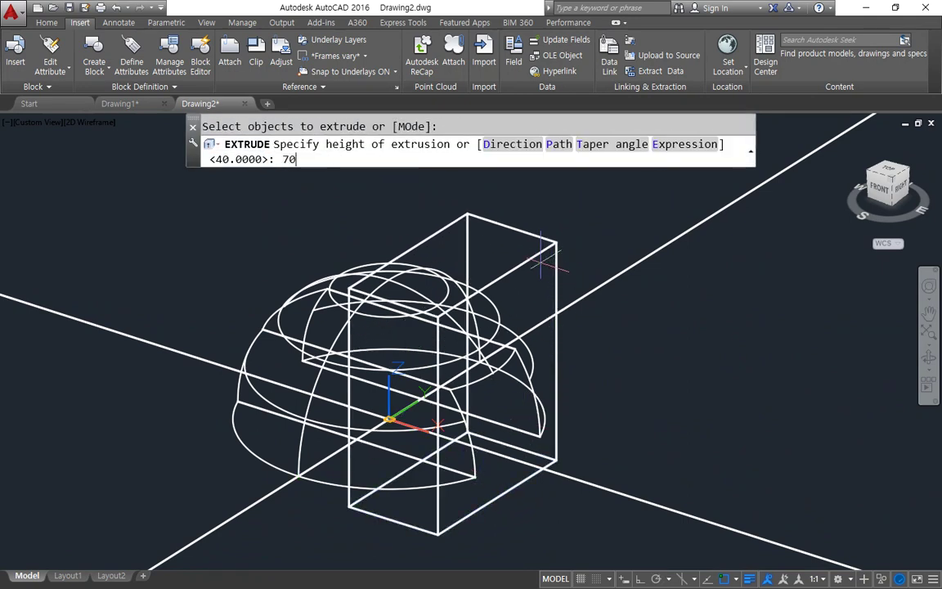
{"action": "key", "text": "Return"}
{"action": "type", "text": "su"}
{"action": "key", "text": "Return"}
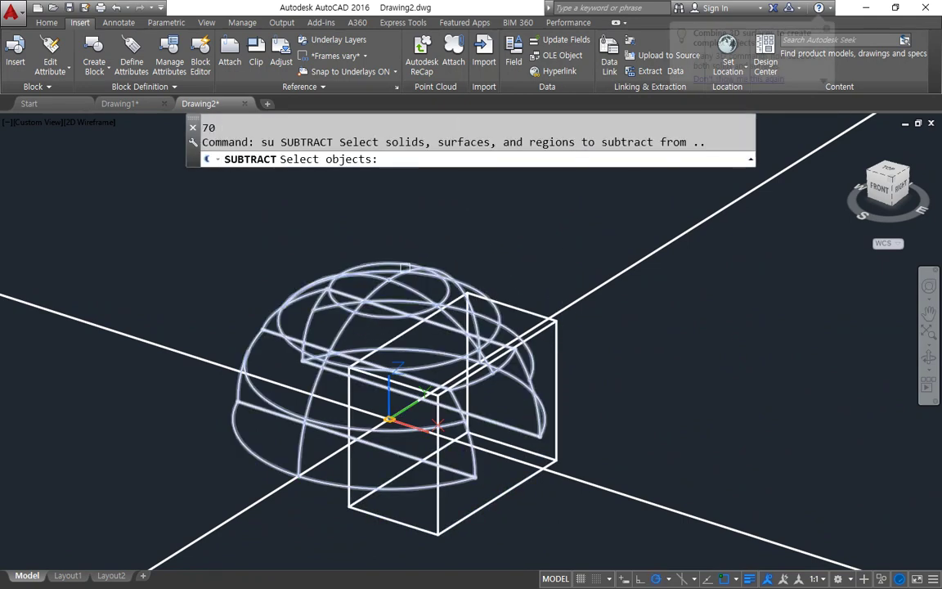
{"action": "key", "text": "Escape"}
Shade the model with the Shades of Gray visual style and view it from the front left.
{"action": "type", "text": "sha"}
{"action": "key", "text": "Return"}
{"action": "type", "text": "g"}
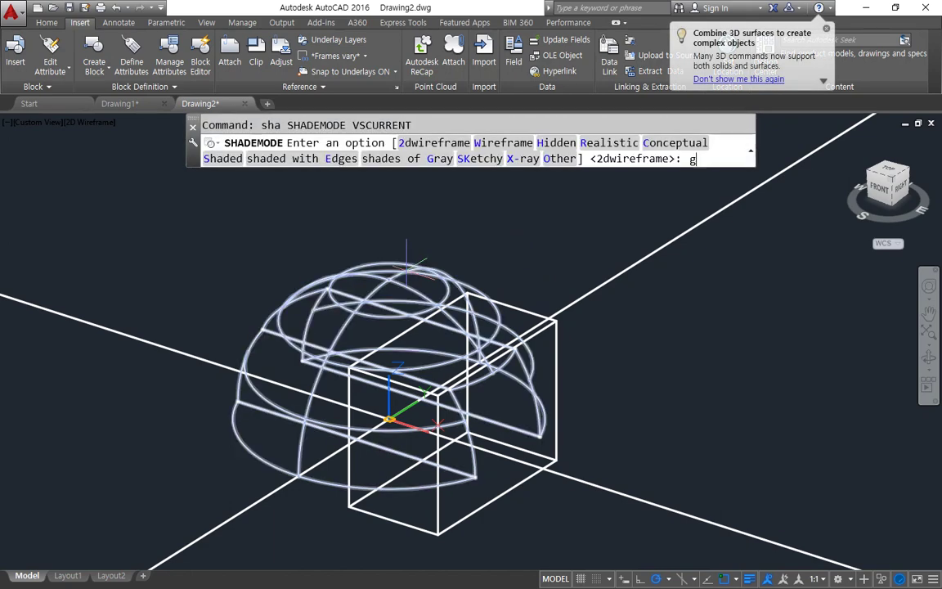
{"action": "key", "text": "Return"}
{"action": "mouse_move", "coordinate": [407, 270]}
{"action": "middle_mouse_down", "text": "shift"}
{"action": "mouse_move", "coordinate": [400, 309]}
{"action": "mouse_move", "coordinate": [325, 309]}
{"action": "middle_mouse_up", "text": "shift"}
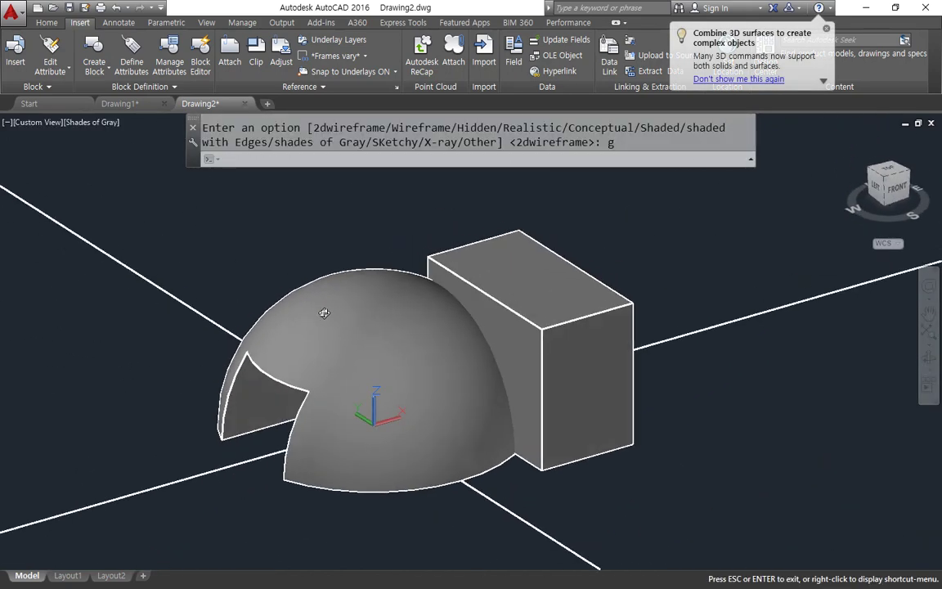
{"action": "left_click", "coordinate": [327, 303]}
{"action": "type", "text": "sh"}
{"action": "key", "text": "Return"}
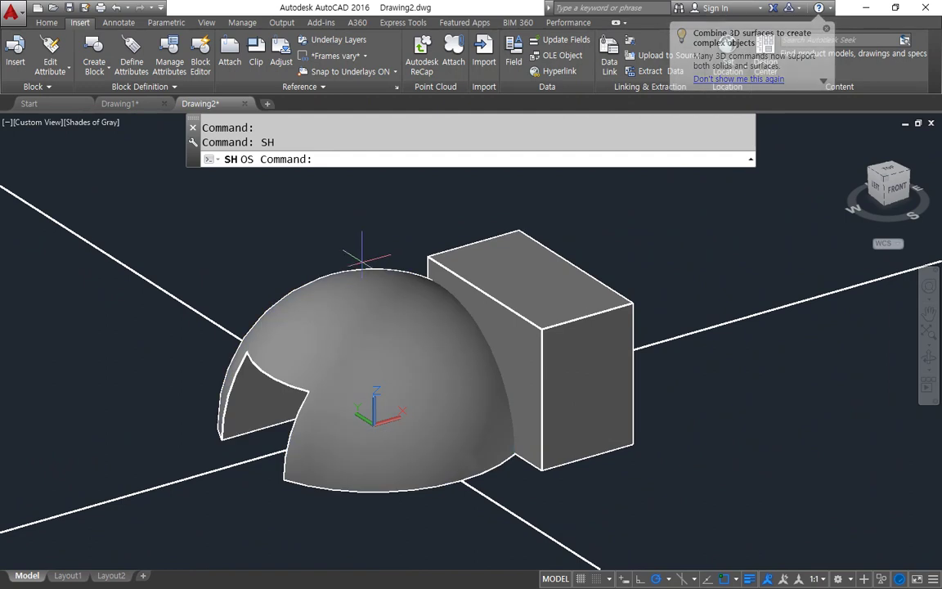
{"action": "key", "text": "Escape"}
{"action": "key", "text": "Escape"}
Subtract the 70-high corner box from the slotted dome.
{"action": "type", "text": "su"}
{"action": "key", "text": "Return"}
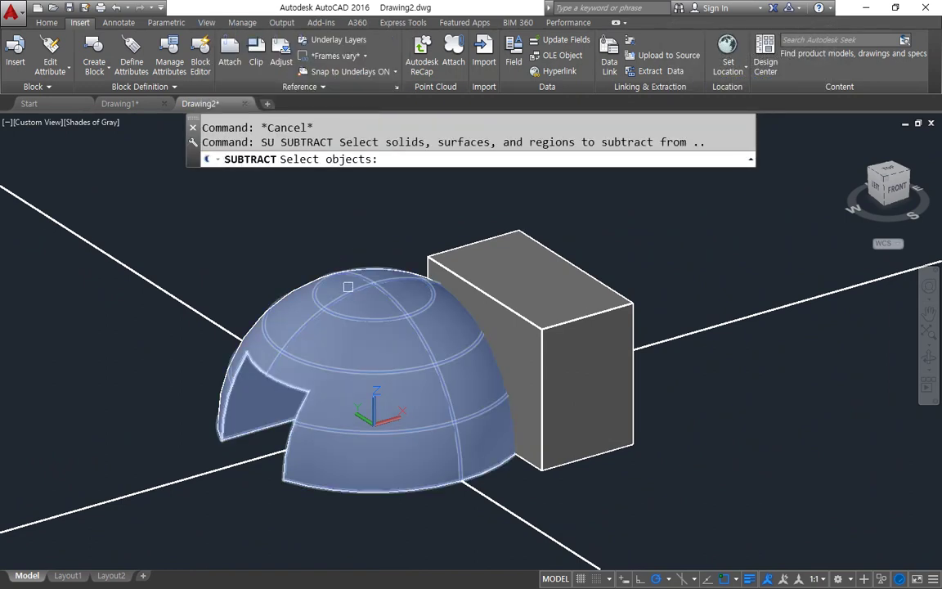
{"action": "left_click", "coordinate": [312, 260]}
{"action": "key", "text": "Return"}
{"action": "left_click", "coordinate": [477, 258]}
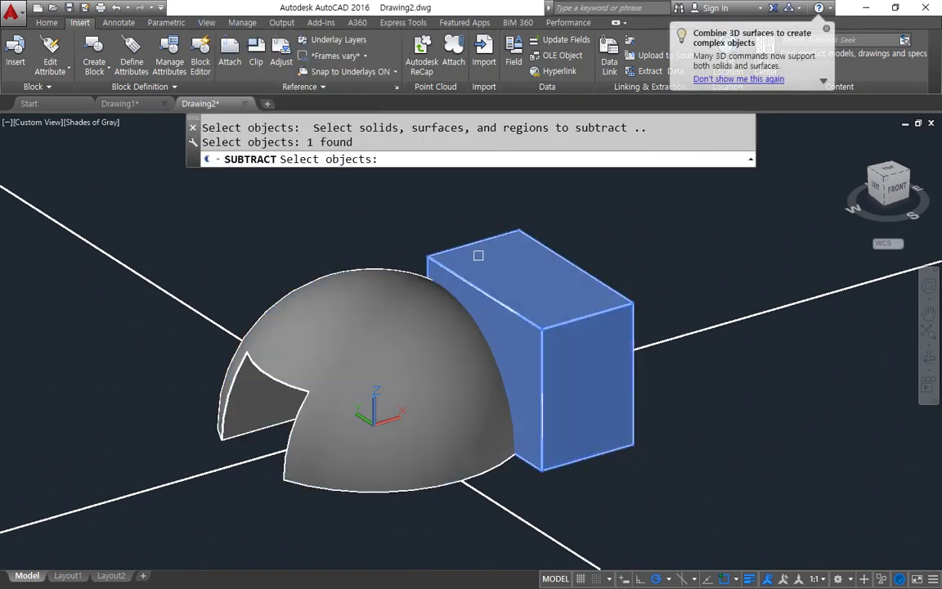
{"action": "key", "text": "Return"}
{"action": "middle_click_drag", "start_coordinate": [641, 427], "coordinate": [427, 417], "text": "shift"}
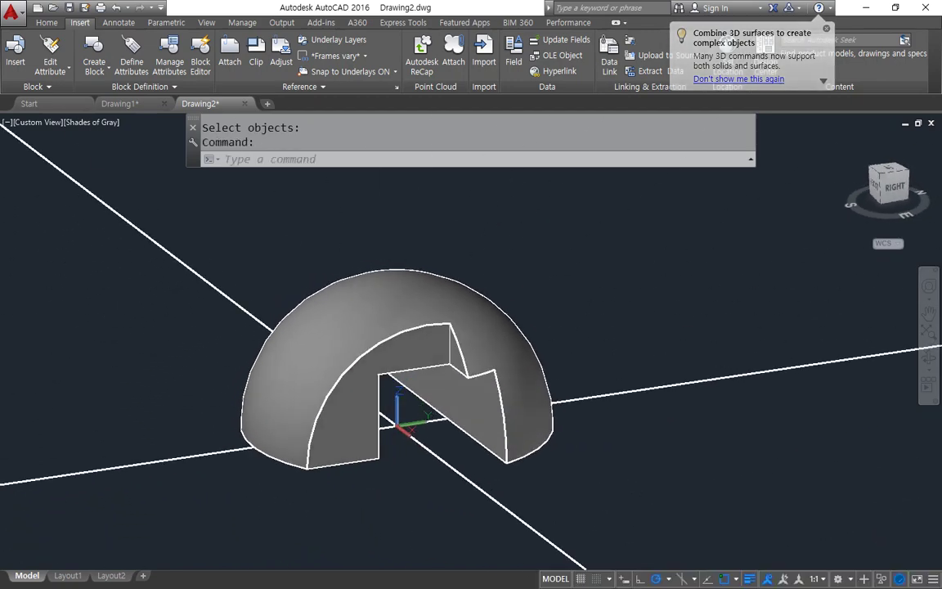
Check the 54-wide cutout in the browser's exercise drawing and return the dome model to the 2D Wireframe visual style.
{"action": "key", "text": "alt+Tab"}
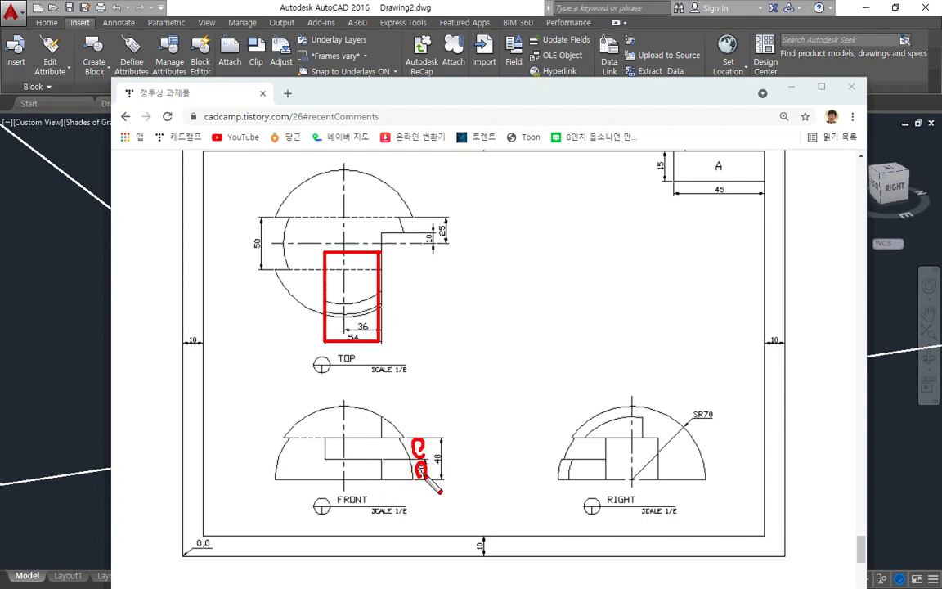
{"action": "key", "text": "Escape"}
{"action": "left_click_drag", "start_coordinate": [638, 96], "coordinate": [0, 107]}
{"action": "key", "text": "Escape"}
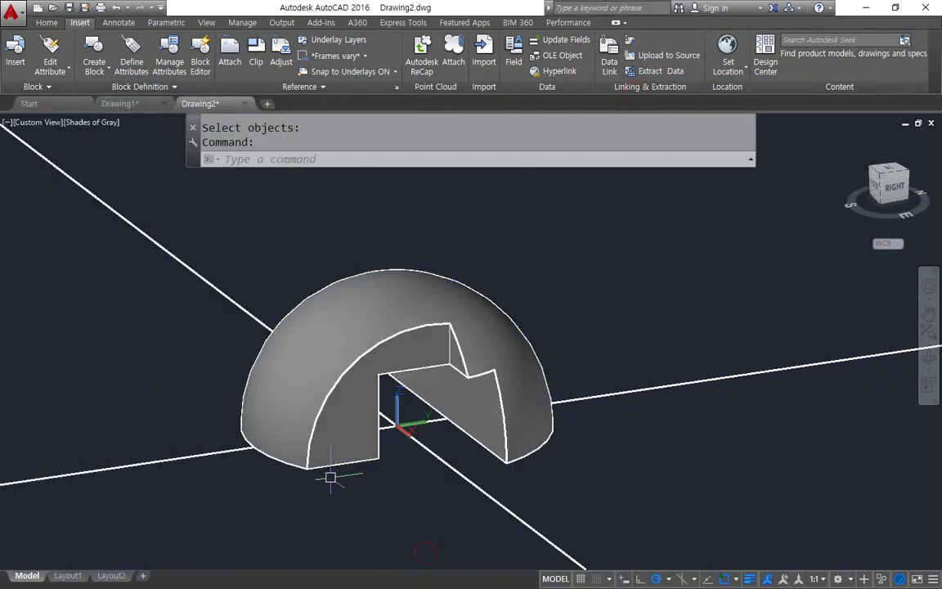
{"action": "middle_click_drag", "start_coordinate": [385, 497], "coordinate": [344, 432], "text": "shift"}
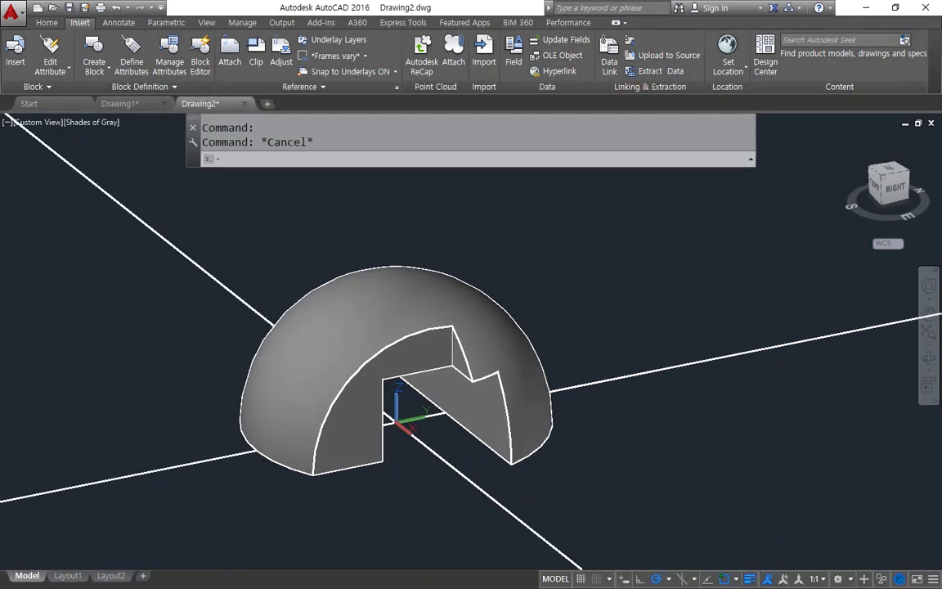
{"action": "type", "text": "sha"}
{"action": "key", "text": "Return"}
{"action": "type", "text": "2d"}
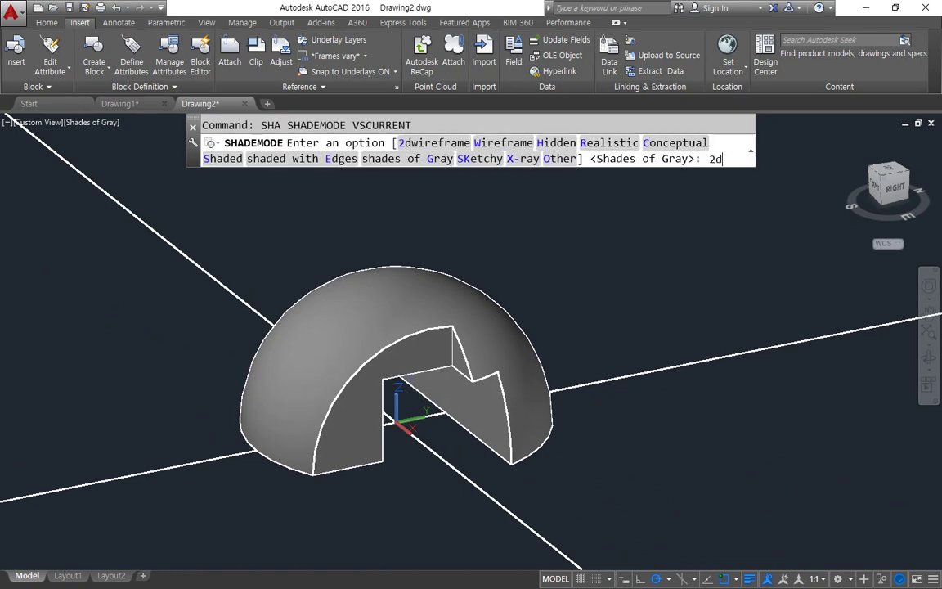
{"action": "key", "text": "Return"}
Offset the construction line along the Y axis by 36 toward the positive X side.
{"action": "type", "text": "o"}
{"action": "key", "text": "Return"}
{"action": "type", "text": "36"}
{"action": "key", "text": "Return"}
{"action": "left_click", "coordinate": [223, 454]}
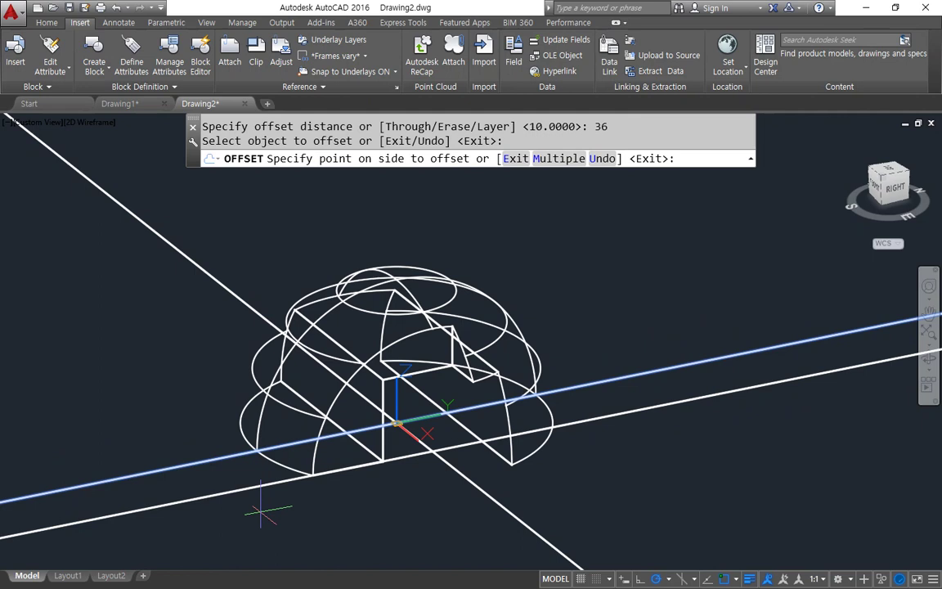
{"action": "left_click", "coordinate": [260, 512]}
{"action": "key", "text": "Escape"}
Offset the new construction line by 54 back across the Y axis to mark the cutout's other side.
{"action": "type", "text": "o"}
{"action": "key", "text": "Return"}
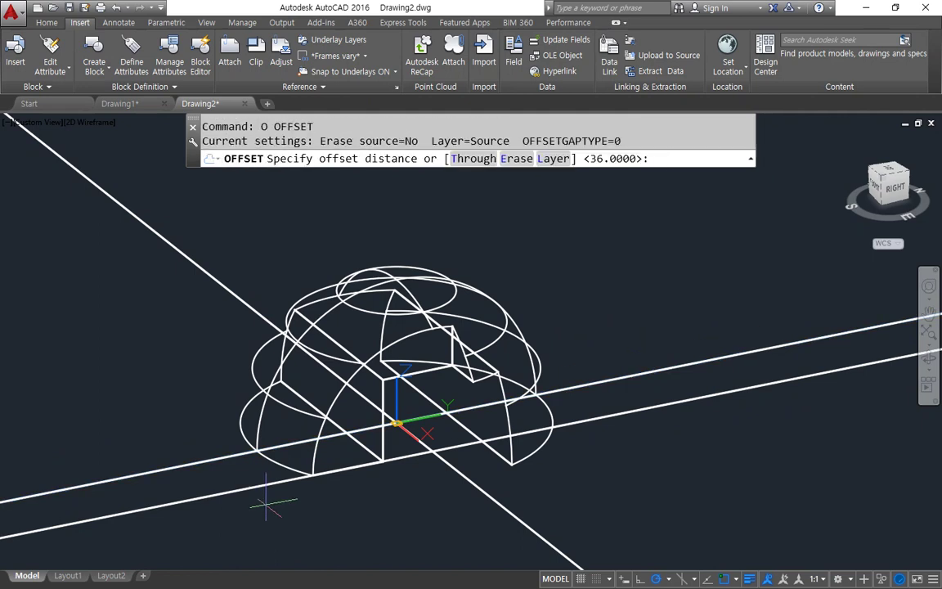
{"action": "key", "text": "Return"}
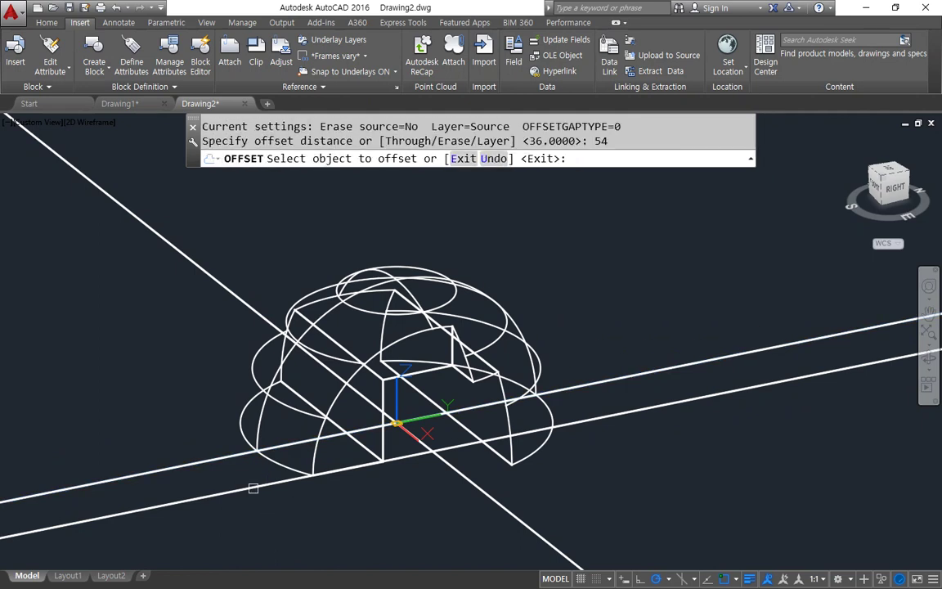
{"action": "left_click", "coordinate": [254, 488]}
{"action": "left_click", "coordinate": [185, 451]}
{"action": "key", "text": "Return"}
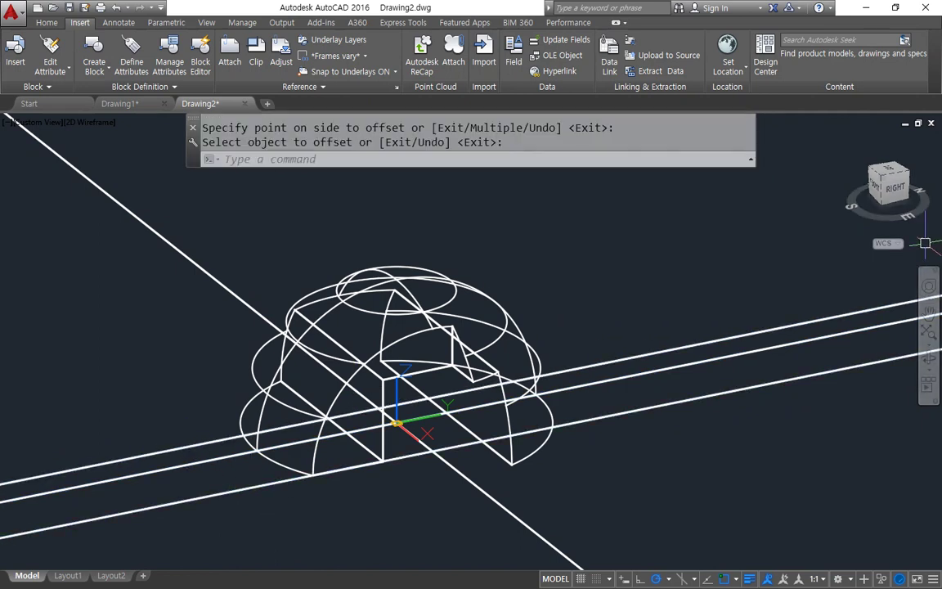
In the north-up top view, draw two horizontal lines across the offset lines, one just below the X axis and one beyond the dome's south edge.
{"action": "left_click", "coordinate": [891, 172]}
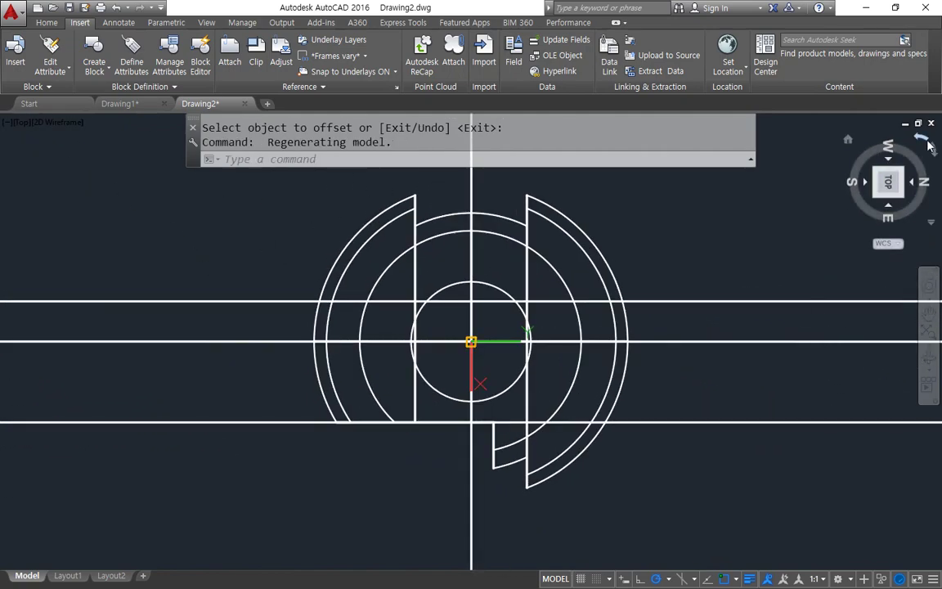
{"action": "left_click", "coordinate": [924, 141]}
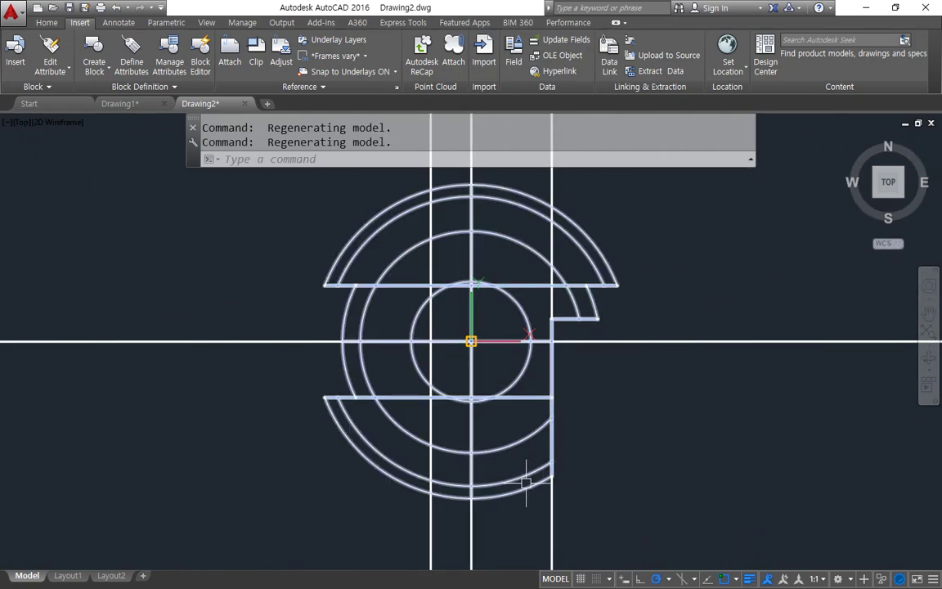
{"action": "middle_click_drag", "start_coordinate": [526, 484], "coordinate": [514, 384]}
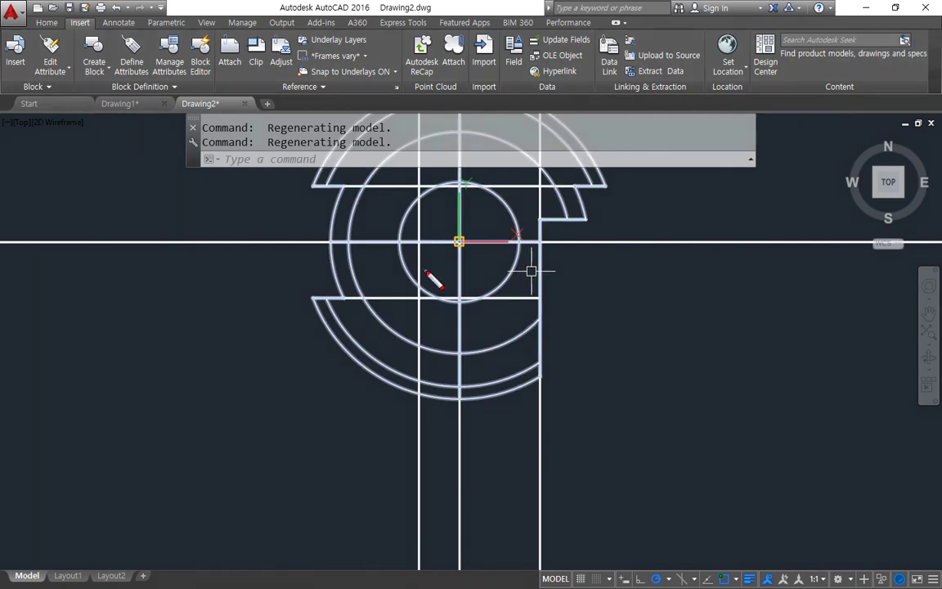
{"action": "left_click_drag", "start_coordinate": [426, 272], "coordinate": [530, 271]}
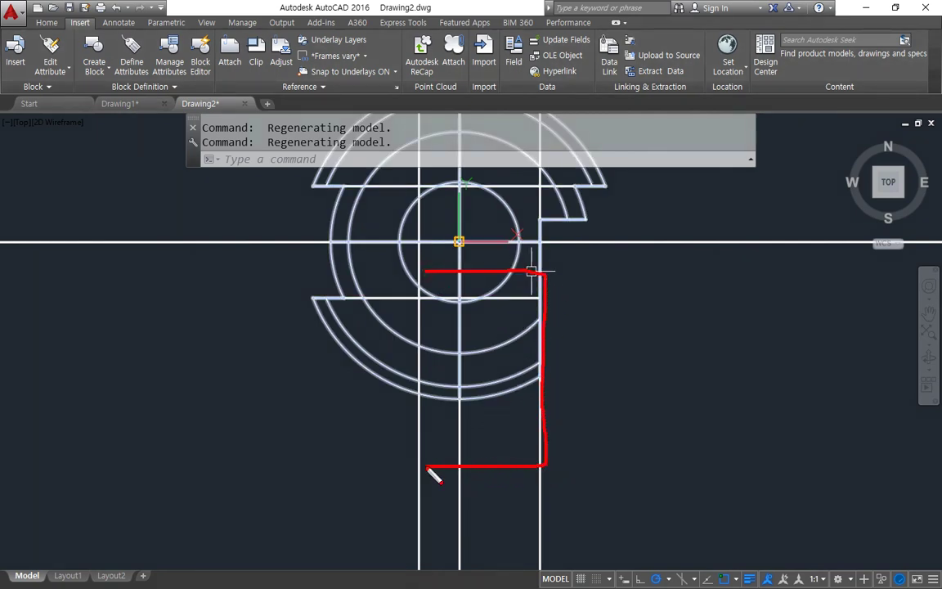
{"action": "key", "text": "Escape"}
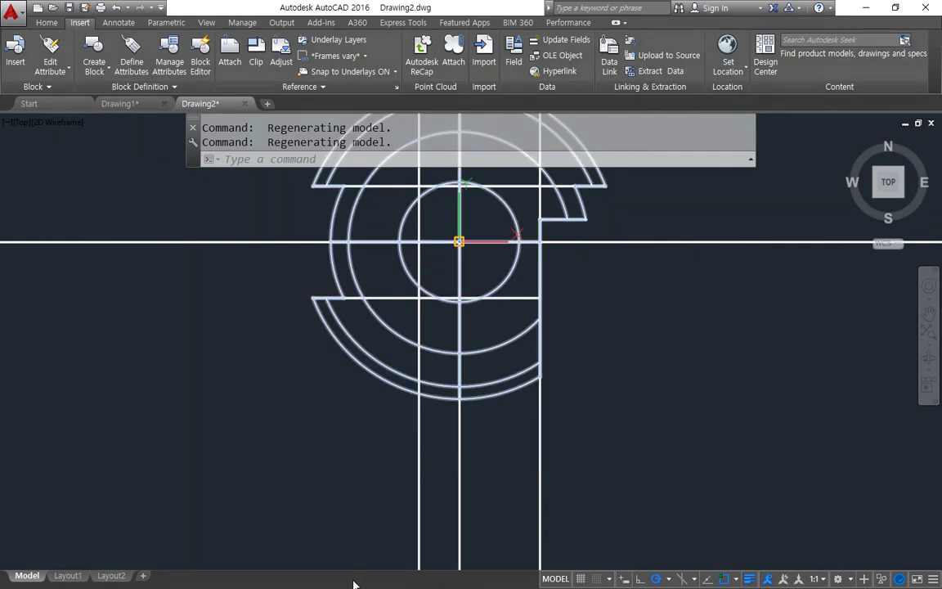
{"action": "type", "text": "l"}
{"action": "key", "text": "Return"}
{"action": "left_click", "coordinate": [375, 445]}
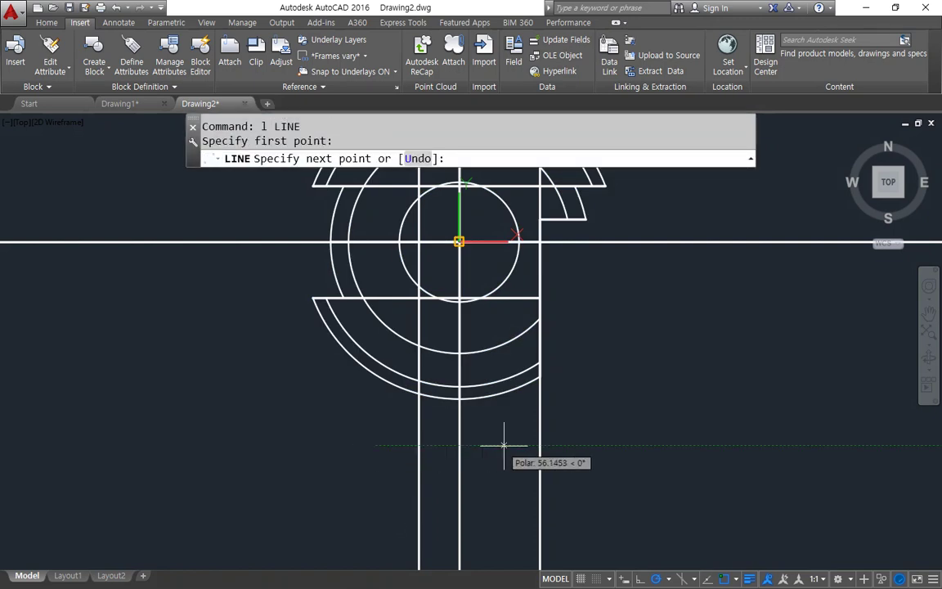
{"action": "left_click", "coordinate": [605, 445]}
{"action": "key", "text": "Return"}
{"action": "key", "text": "Return"}
{"action": "left_click", "coordinate": [382, 262]}
{"action": "left_click", "coordinate": [615, 262]}
{"action": "key", "text": "Return"}
Fillet the two horizontal lines with the two offset lines so they form a closed 54-wide rectangle.
{"action": "type", "text": "f"}
{"action": "key", "text": "Return"}
{"action": "left_click", "coordinate": [532, 262]}
{"action": "left_click", "coordinate": [540, 270]}
{"action": "key", "text": "Return"}
{"action": "left_click", "coordinate": [539, 419]}
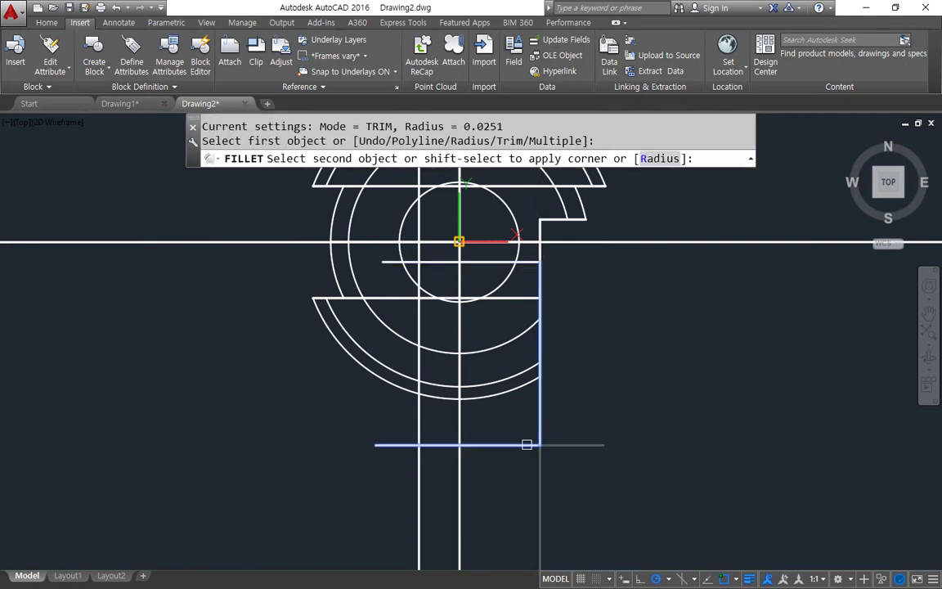
{"action": "left_click", "coordinate": [418, 422]}
{"action": "key", "text": "Return"}
{"action": "left_click", "coordinate": [418, 401]}
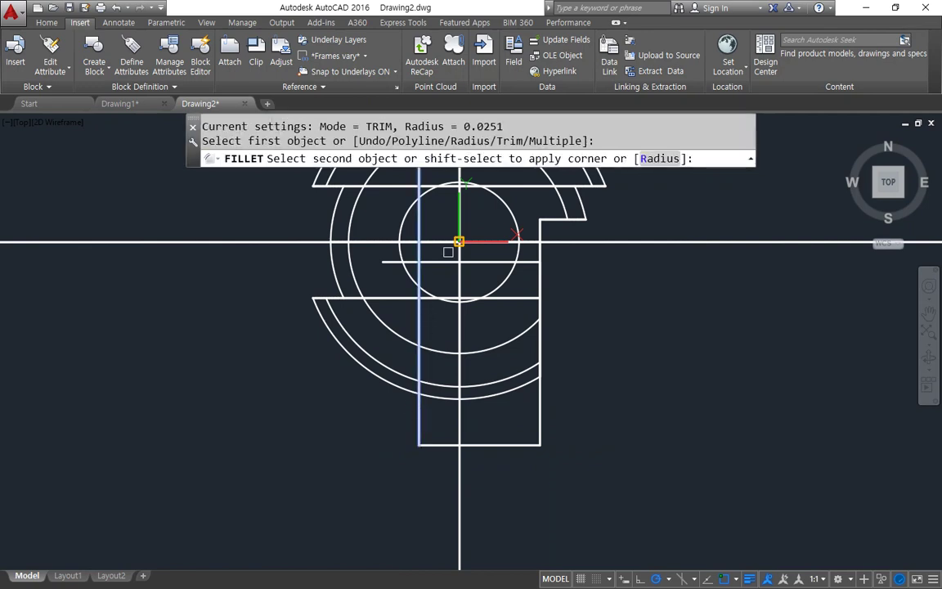
{"action": "left_click", "coordinate": [441, 262]}
Join the four sides of the 54-wide rectangle into a single closed polyline.
{"action": "type", "text": "j"}
{"action": "key", "text": "Return"}
{"action": "left_click", "coordinate": [375, 250]}
{"action": "left_click", "coordinate": [593, 499]}
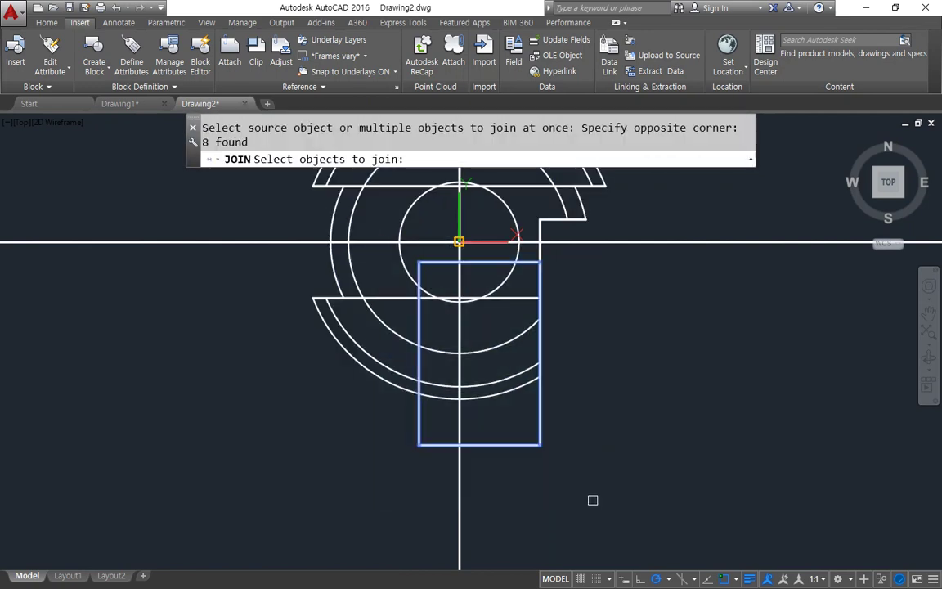
{"action": "key", "text": "Return"}
{"action": "left_click", "coordinate": [507, 445]}
{"action": "key", "text": "Escape"}
Extrude the 54-wide rectangle to a height of 20.
{"action": "middle_click_drag", "start_coordinate": [458, 513], "coordinate": [394, 384], "text": "shift"}
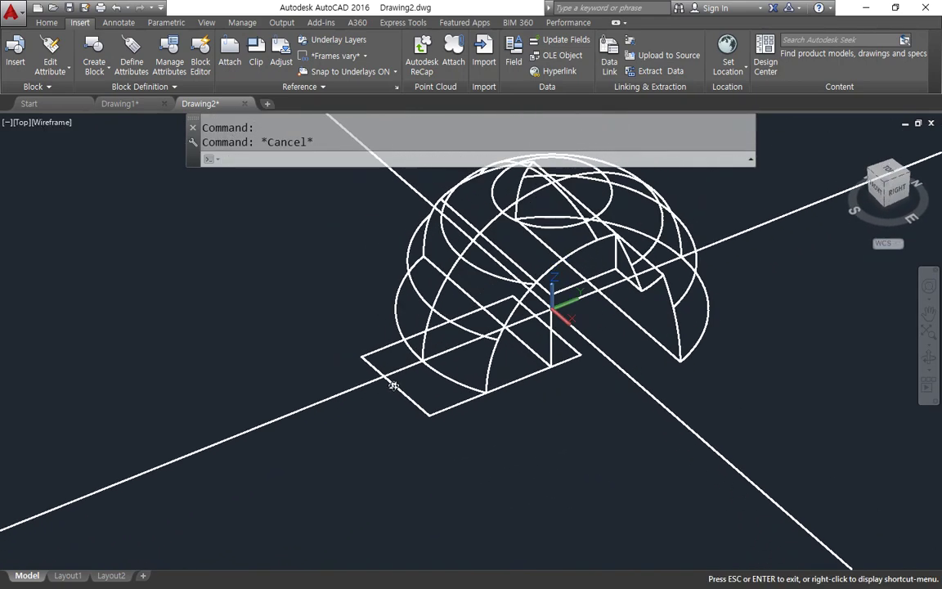
{"action": "left_click", "coordinate": [452, 409]}
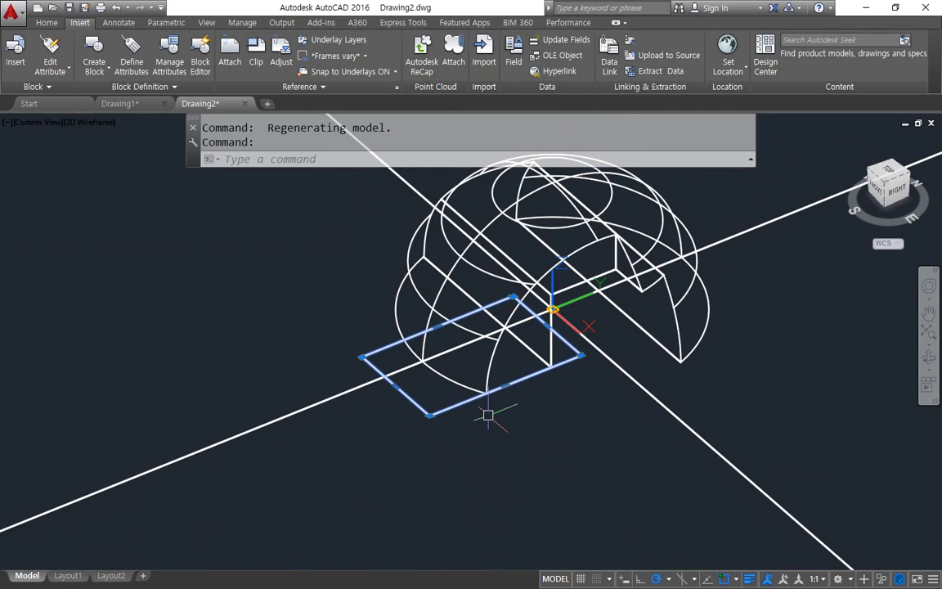
{"action": "scroll", "coordinate": [499, 389], "scroll_direction": "up", "scroll_amount": 2}
{"action": "key", "text": "Escape"}
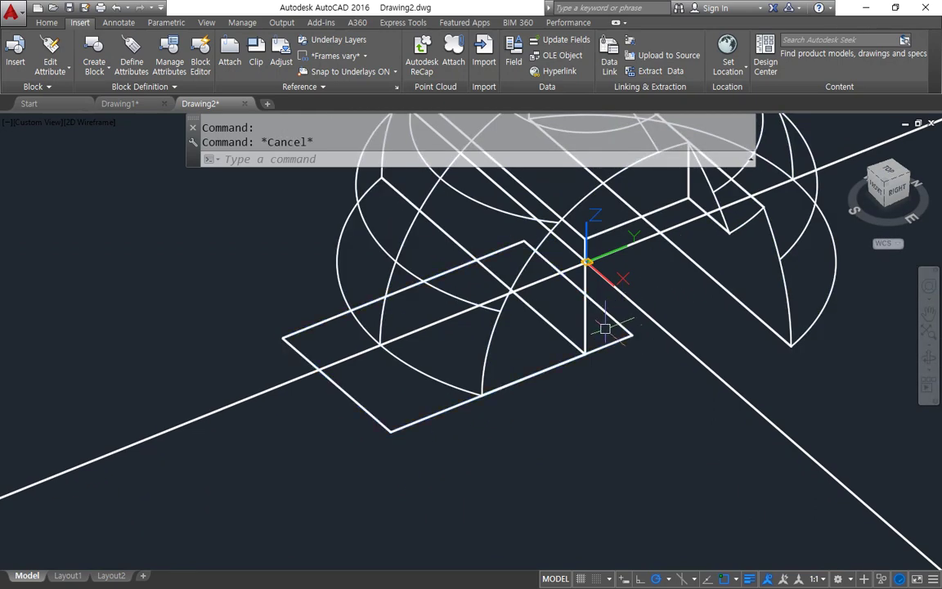
{"action": "type", "text": "EXT"}
{"action": "key", "text": "Return"}
{"action": "left_click", "coordinate": [399, 426]}
{"action": "key", "text": "Return"}
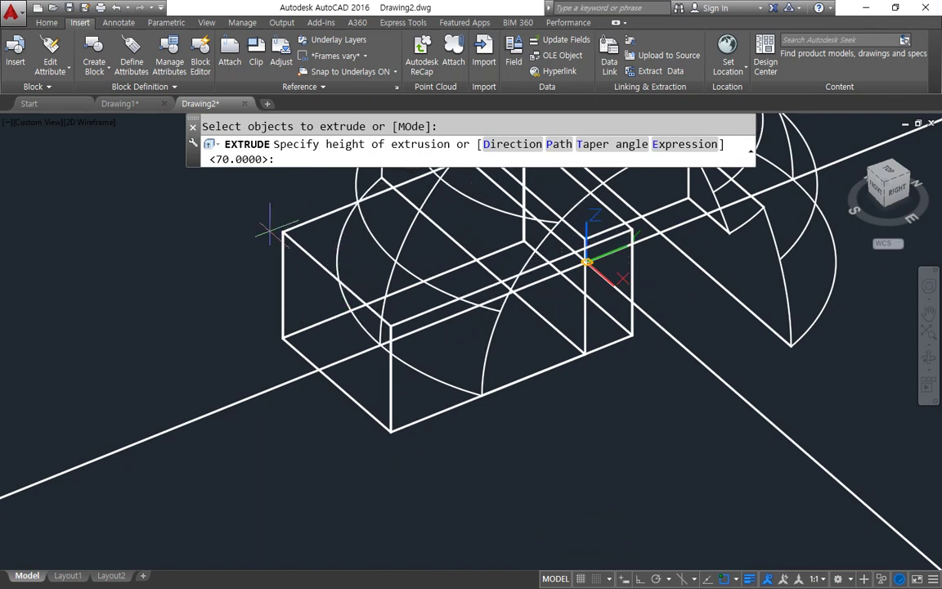
{"action": "type", "text": "0"}
{"action": "key", "text": "Return"}
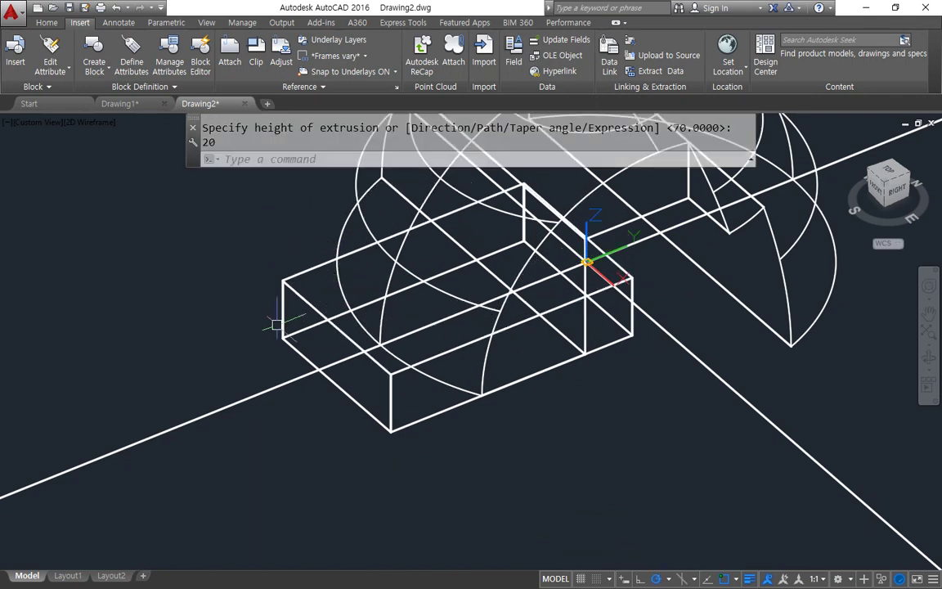
Move the 20-high box up by its own height, from a bottom corner to the top corner directly above.
{"action": "type", "text": "m"}
{"action": "key", "text": "Return"}
{"action": "left_click", "coordinate": [383, 428]}
{"action": "key", "text": "Return"}
{"action": "left_click", "coordinate": [391, 428]}
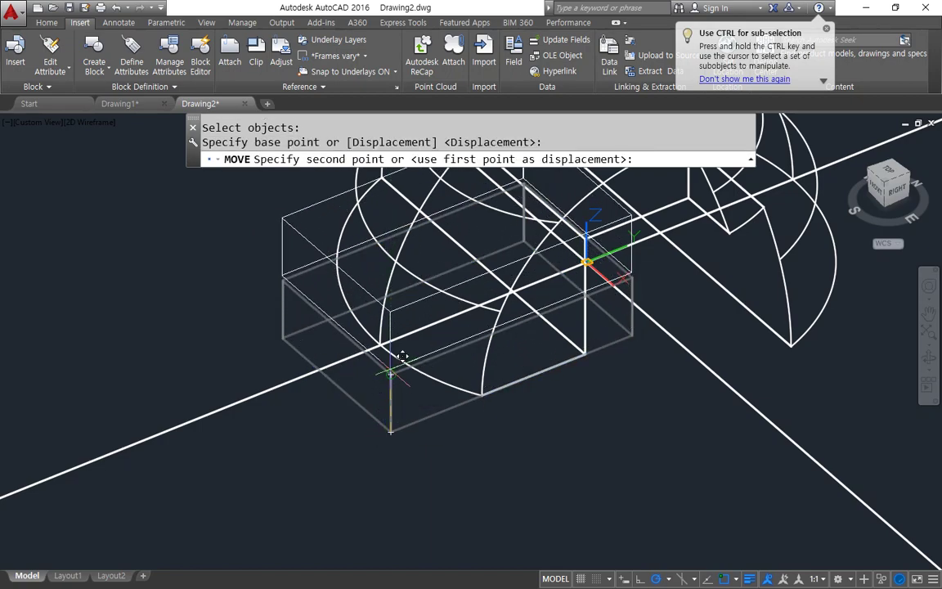
{"action": "left_click", "coordinate": [390, 376]}
Shade the model with the Shades of Gray visual style and view the raised box from above its front corner.
{"action": "middle_click_drag", "start_coordinate": [299, 419], "coordinate": [327, 350], "text": "shift"}
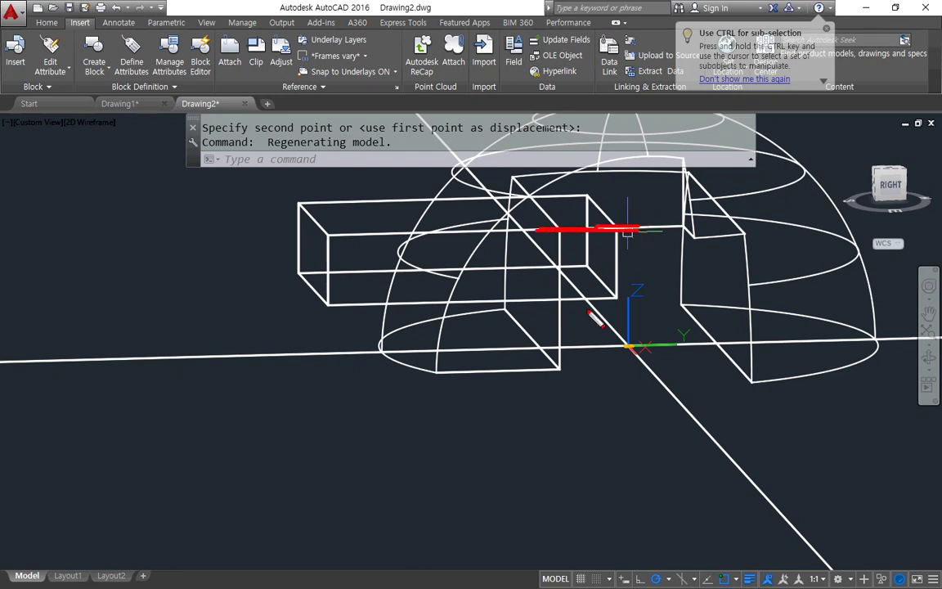
{"action": "type", "text": "sha"}
{"action": "key", "text": "Return"}
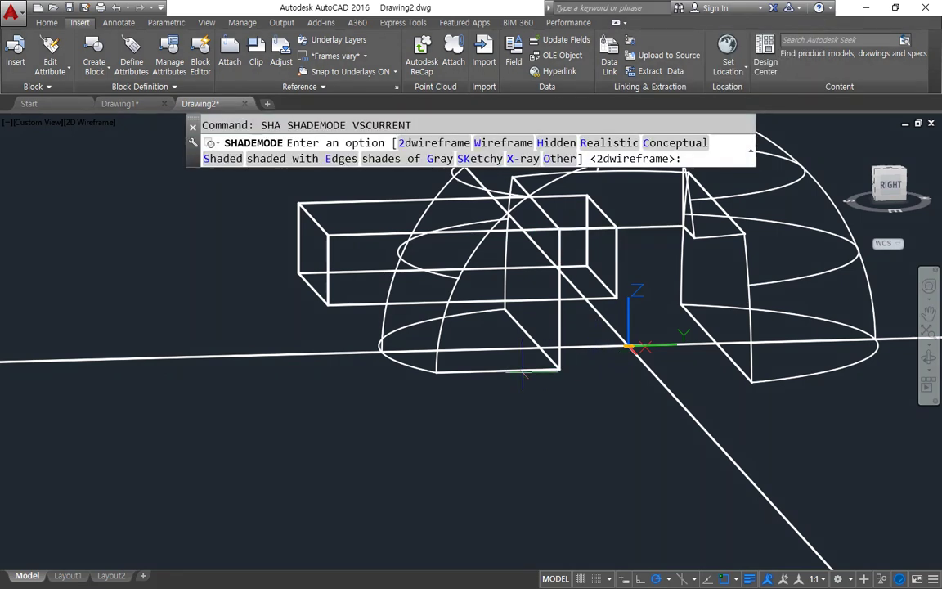
{"action": "type", "text": "g"}
{"action": "key", "text": "Return"}
{"action": "middle_click_drag", "start_coordinate": [295, 315], "coordinate": [326, 368], "text": "shift"}
Subtract the raised 20-high box from the dome.
{"action": "type", "text": "su"}
{"action": "key", "text": "Return"}
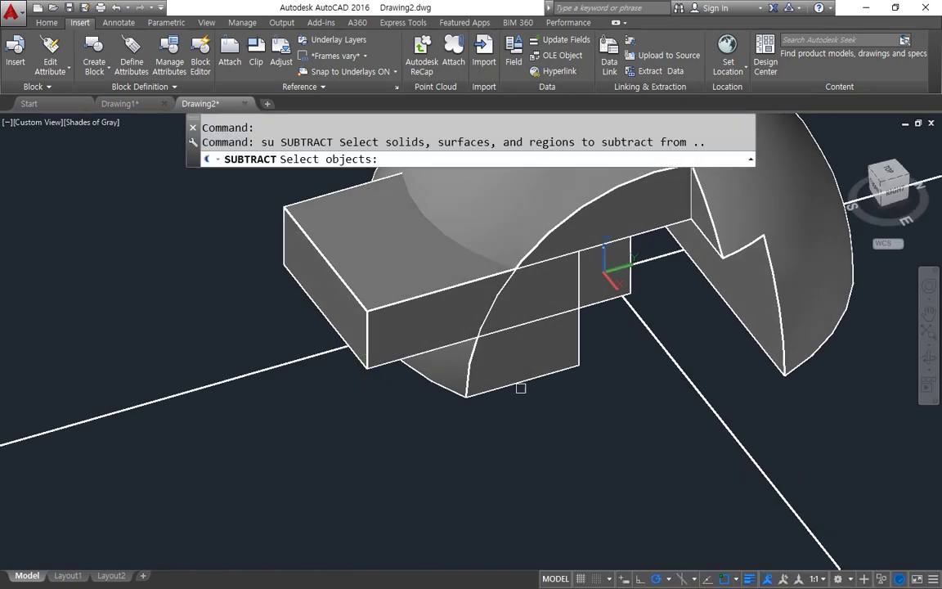
{"action": "left_click", "coordinate": [523, 372]}
{"action": "key", "text": "Return"}
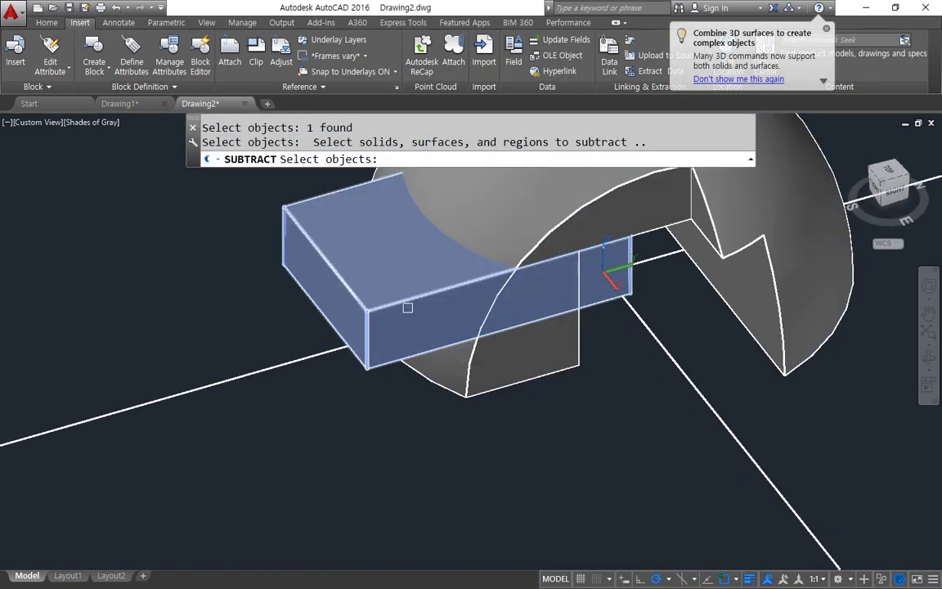
{"action": "left_click", "coordinate": [384, 343]}
{"action": "key", "text": "Return"}
{"action": "scroll", "coordinate": [298, 366], "scroll_direction": "down", "scroll_amount": 3}
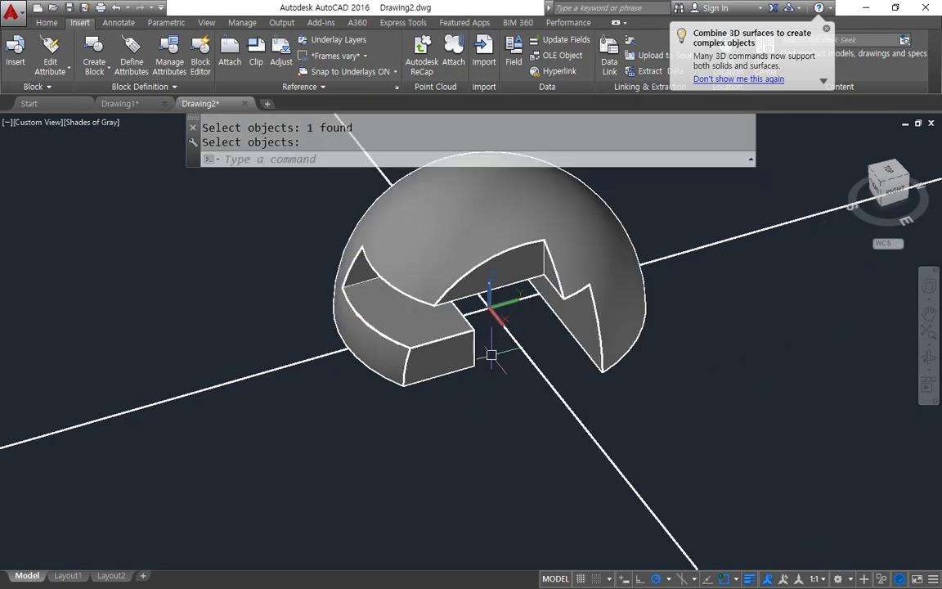
Erase the two construction lines crossing at the origin and reset the UCS to World.
{"action": "left_click", "coordinate": [505, 346]}
{"action": "left_click", "coordinate": [421, 295]}
{"action": "type", "text": "e"}
{"action": "key", "text": "Return"}
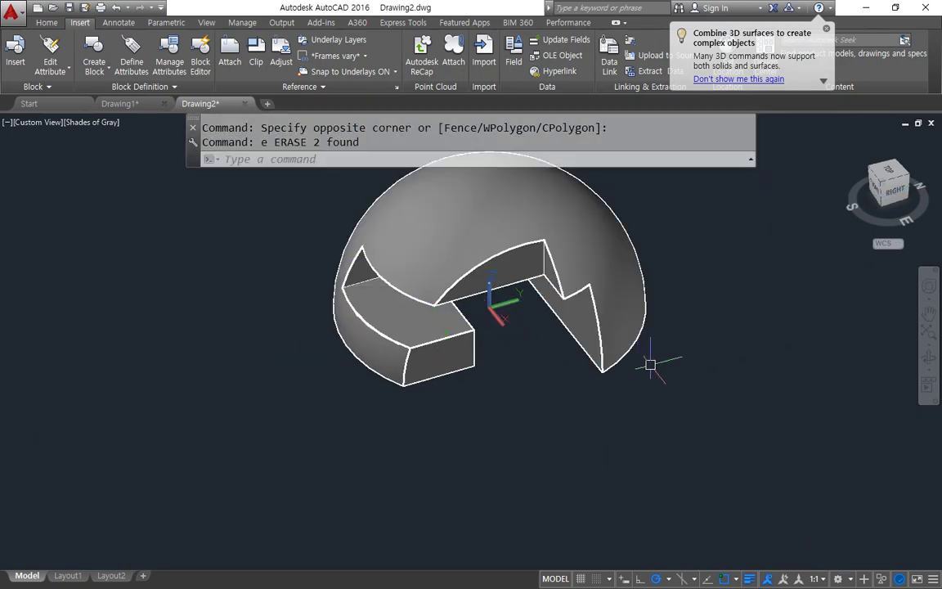
{"action": "type", "text": "ucs"}
{"action": "key", "text": "Return"}
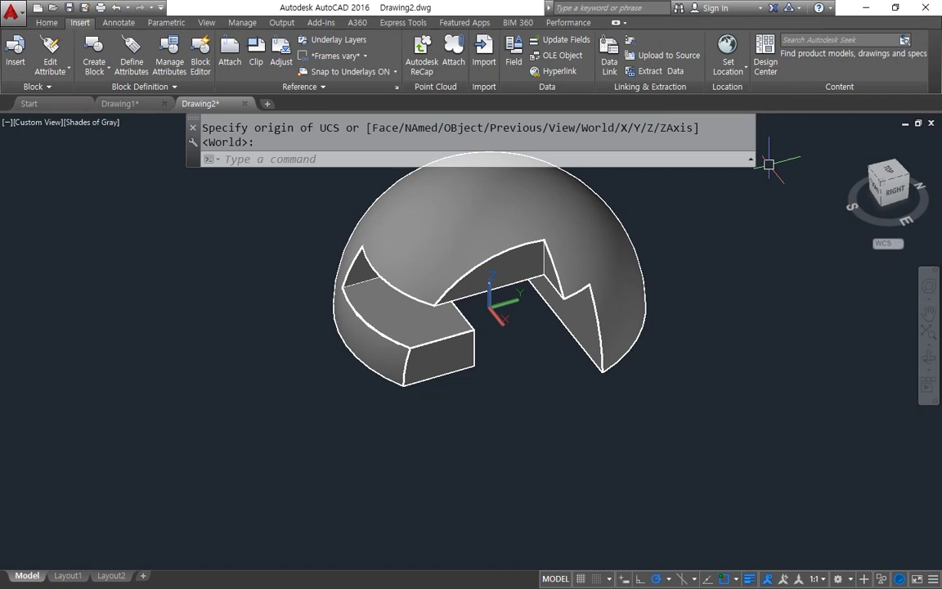
Inspect the finished dome from the north-up top view and from the southeast and southwest isometric directions.
{"action": "left_click", "coordinate": [891, 177]}
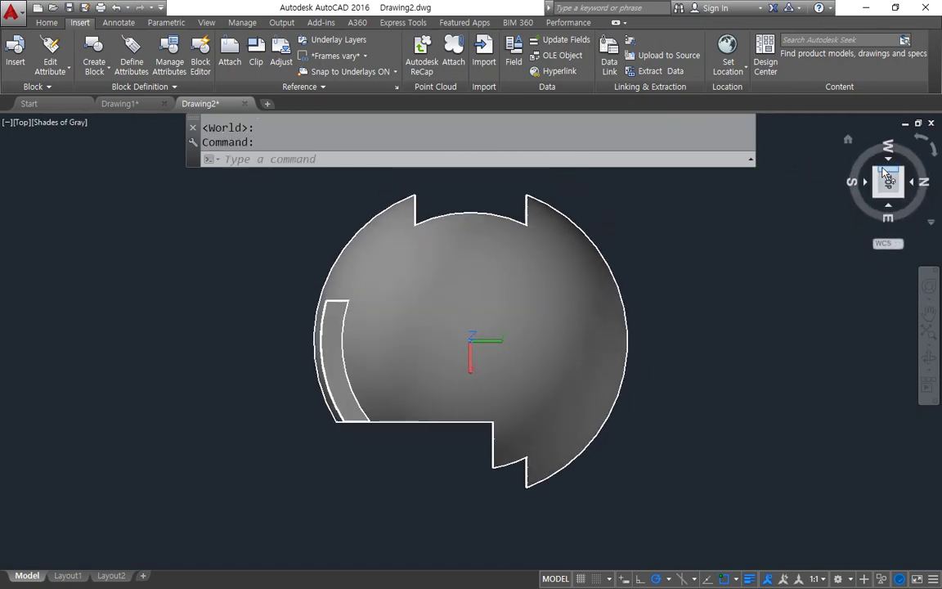
{"action": "left_click", "coordinate": [918, 144]}
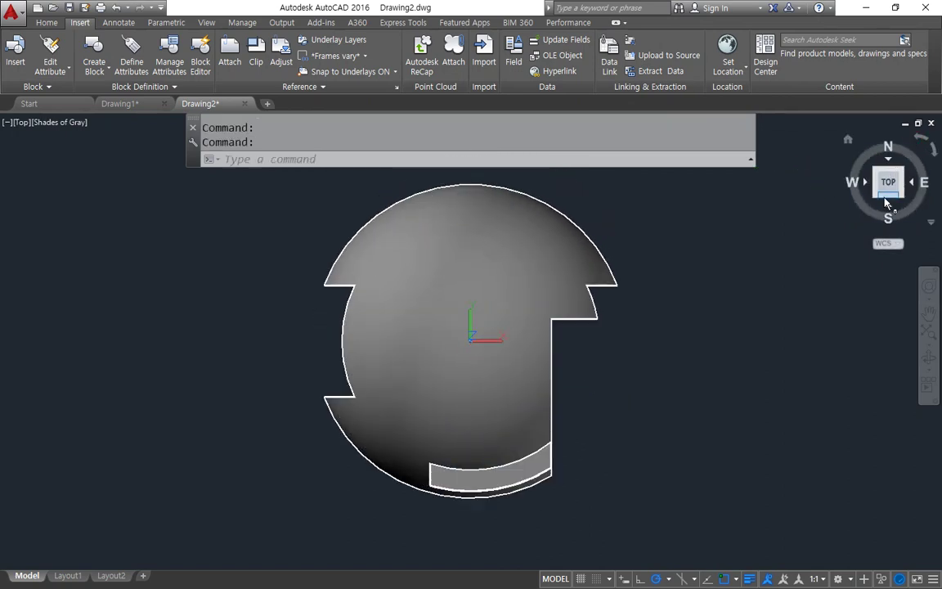
{"action": "left_click", "coordinate": [902, 199]}
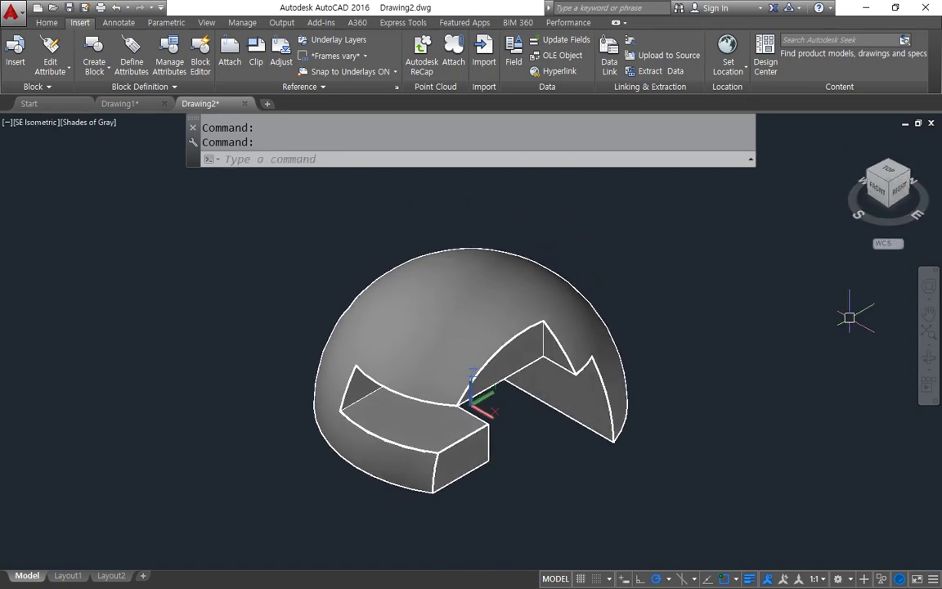
{"action": "left_click", "coordinate": [868, 175]}
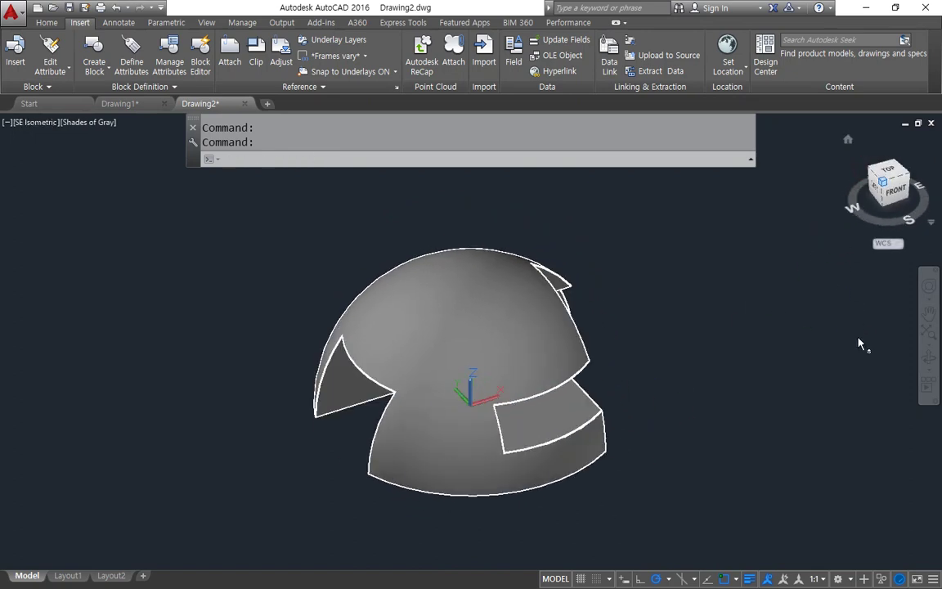